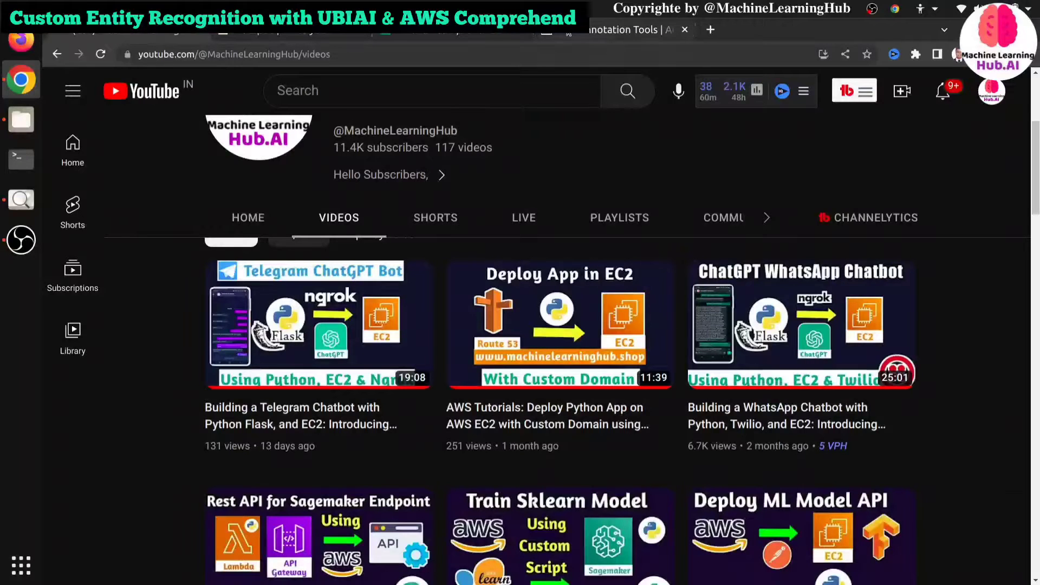
- Switch to the UBIAI website and skim its homepage down to the customer reviews
left_click(567, 33)
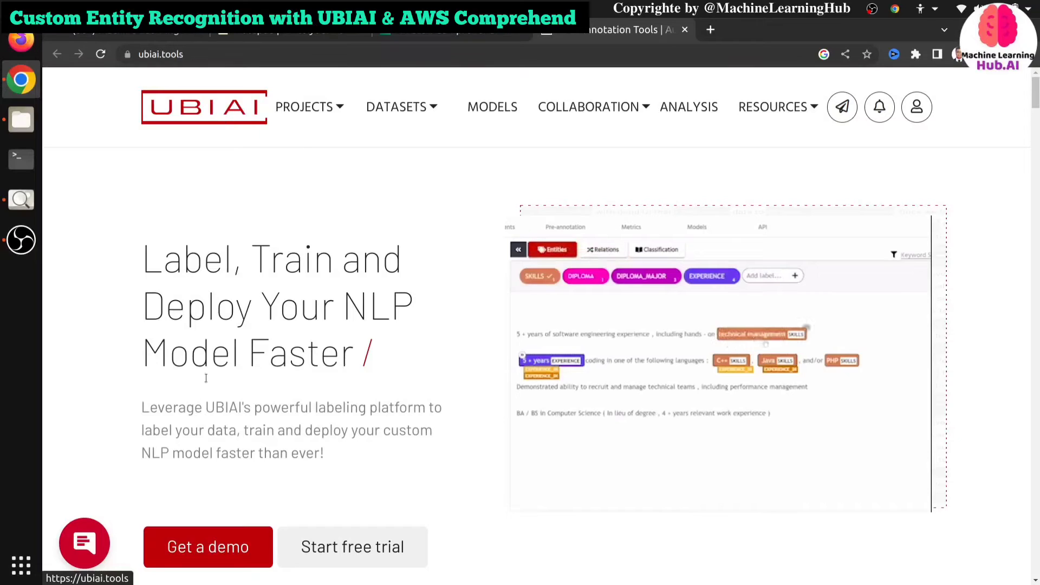
scroll(199, 397, "down", 2)
scroll(199, 397, "down", 10)
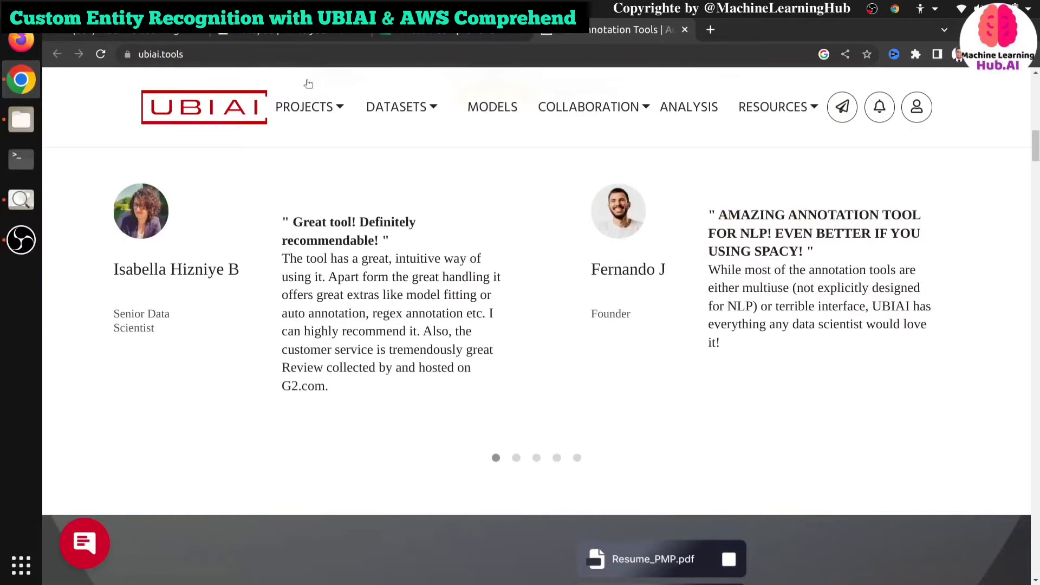
- Review the video outline in the online notepad, highlighting item 6 on auto model training and item 7 on Amazon Comprehend
left_click(257, 36)
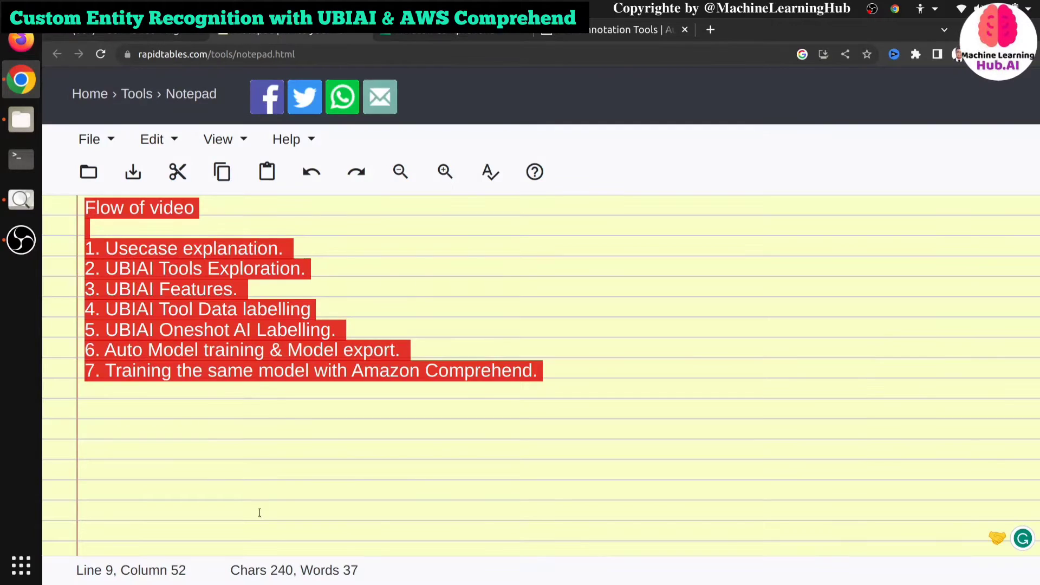
left_click(256, 426)
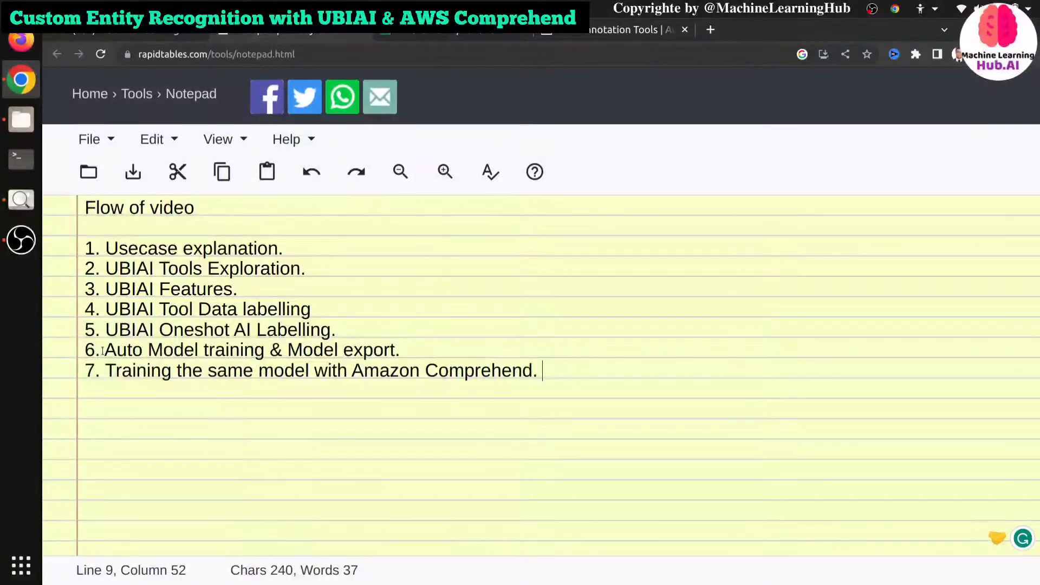
left_click_drag(105, 351, 409, 341)
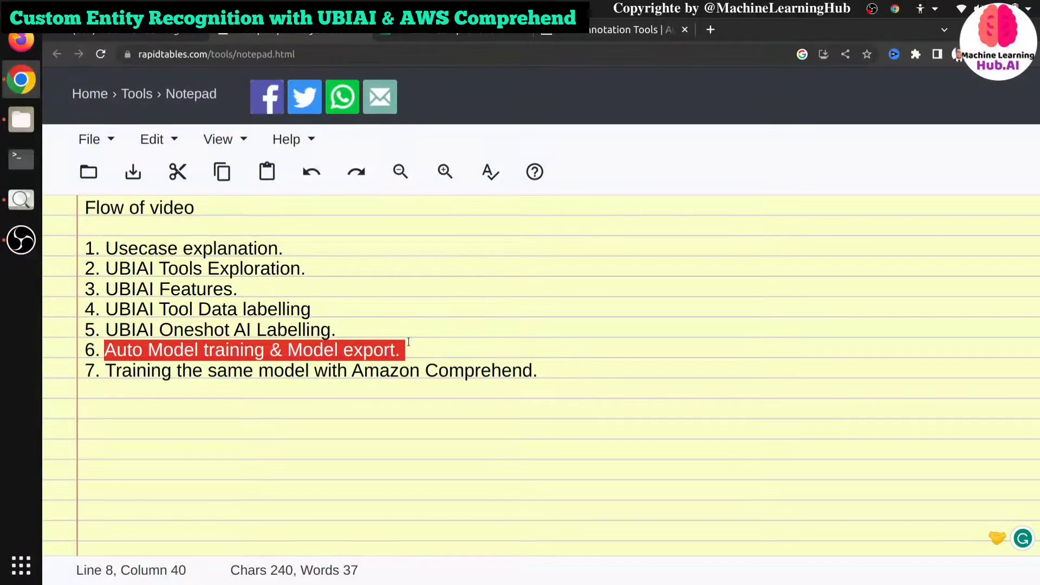
left_click(505, 434)
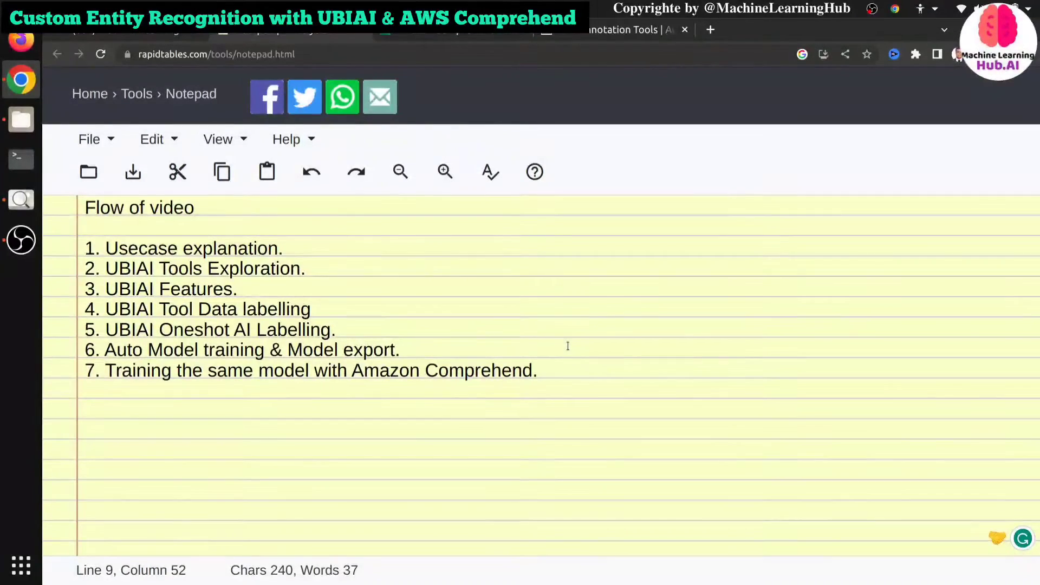
left_click_drag(559, 364, 25, 376)
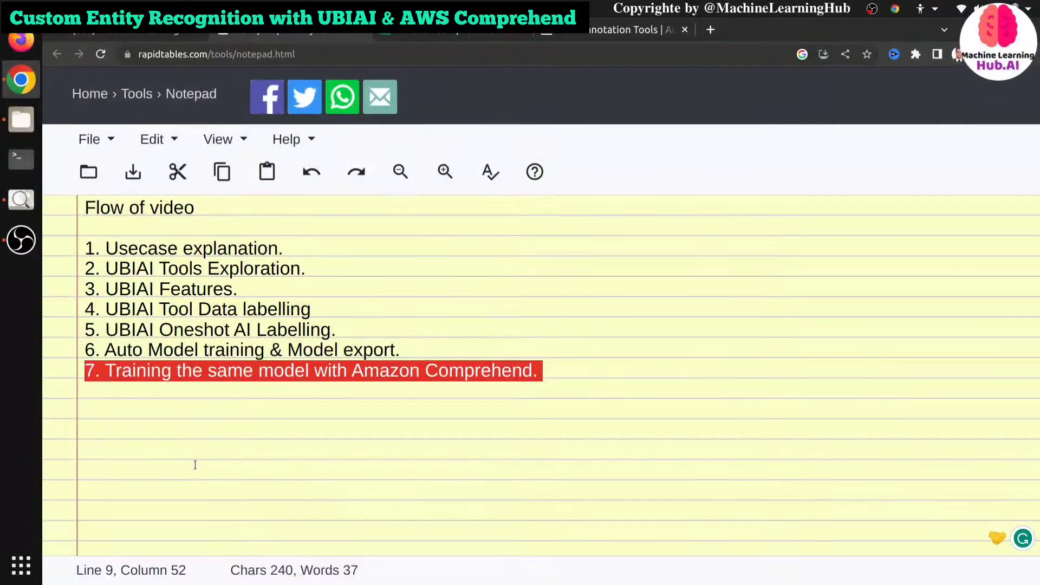
- Return to the UBIAI website and go back to the beginning of its homepage
left_click(619, 36)
scroll(349, 327, "down", 6)
scroll(342, 333, "up", 9)
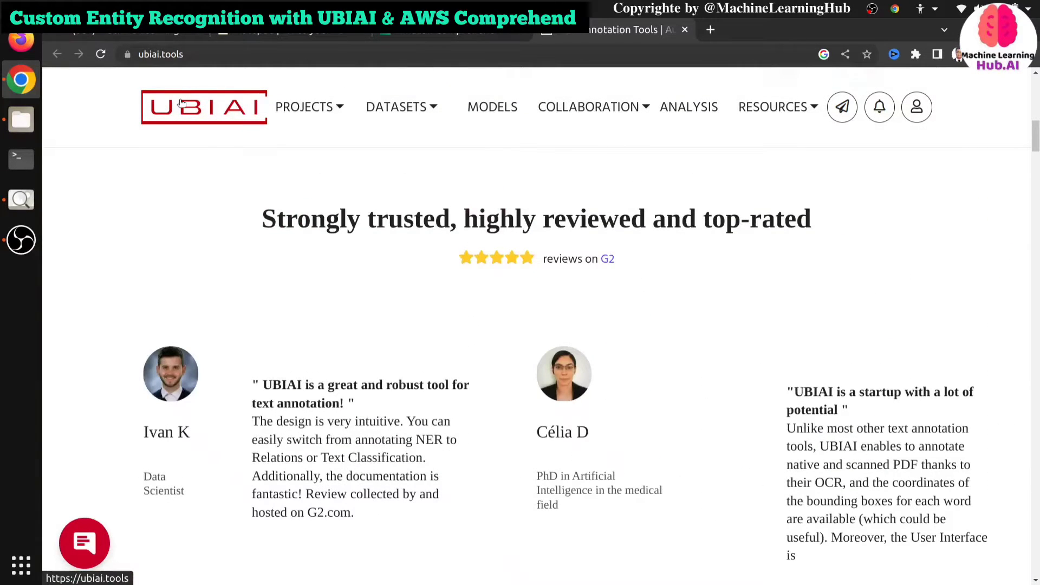
left_click(182, 103)
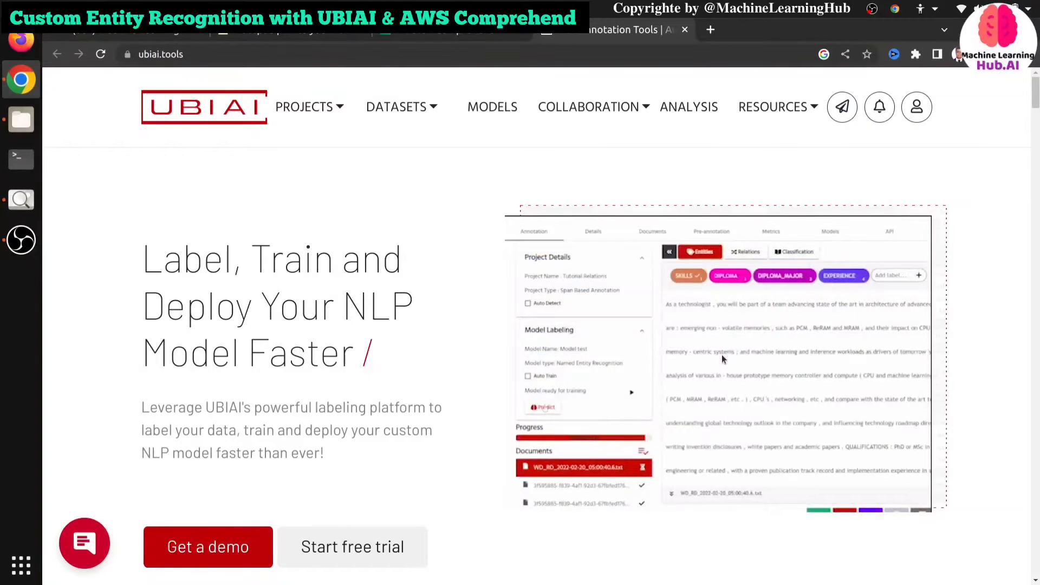
- Examine the UBIAI homepage sections on GPT labeling, OCR annotation, auto-labeling versus manual labeling, and validating an NLP approach
scroll(579, 424, "down", 10)
scroll(577, 425, "down", 8)
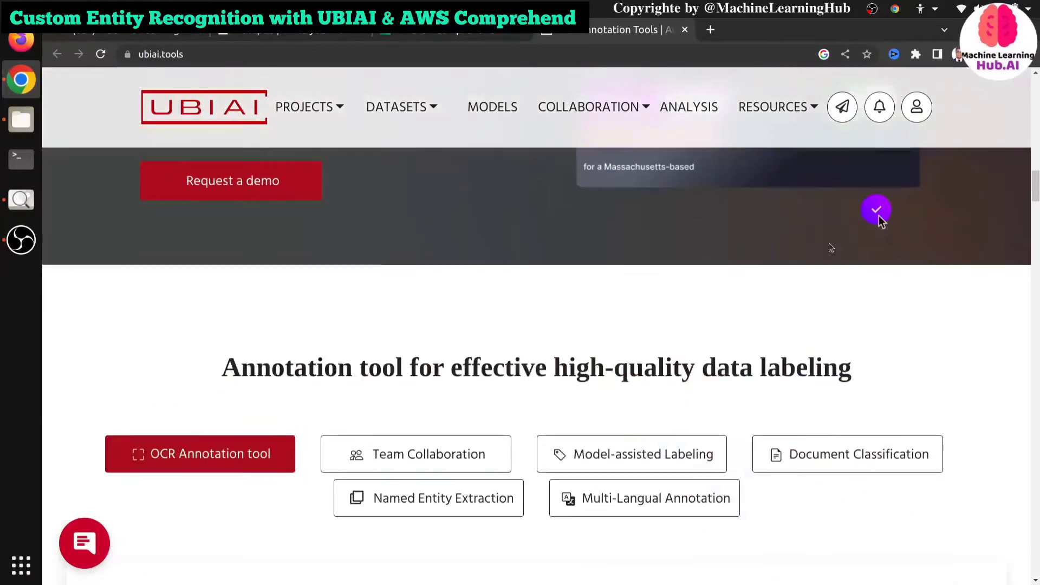
scroll(829, 243, "up", 5)
scroll(821, 252, "down", 15)
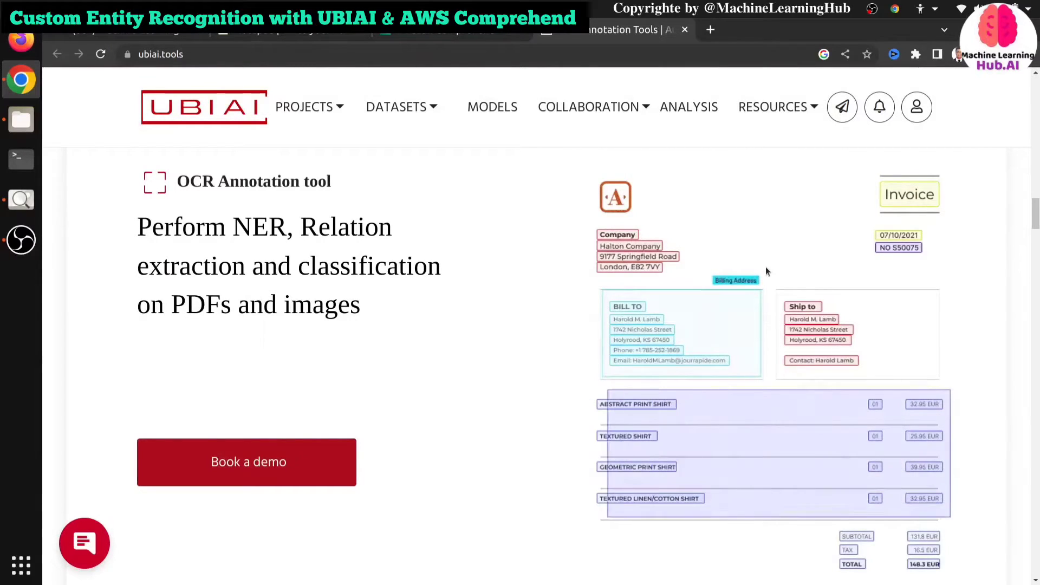
scroll(765, 267, "down", 15)
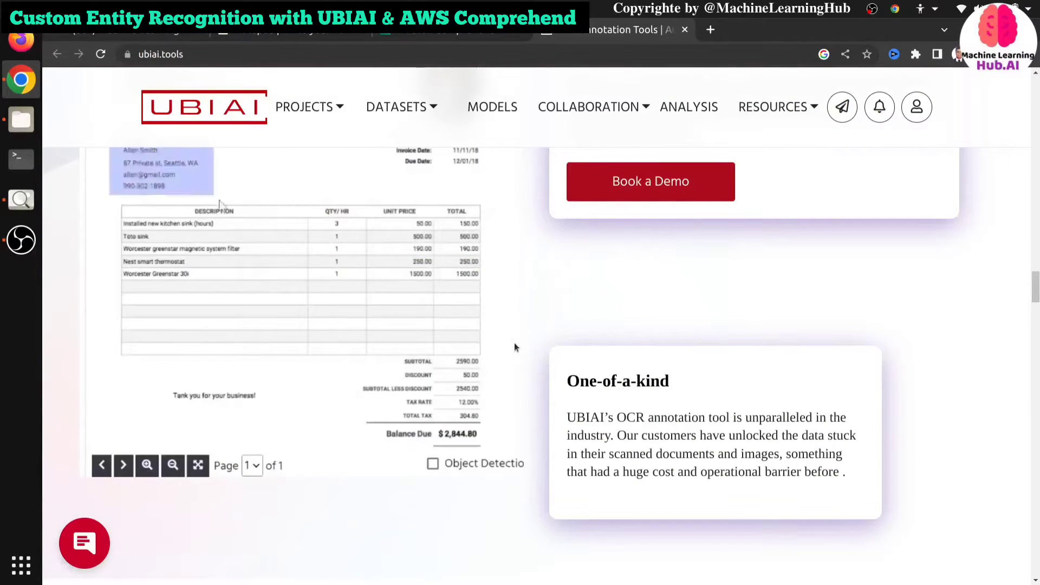
scroll(427, 363, "down", 5)
scroll(401, 367, "up", 8)
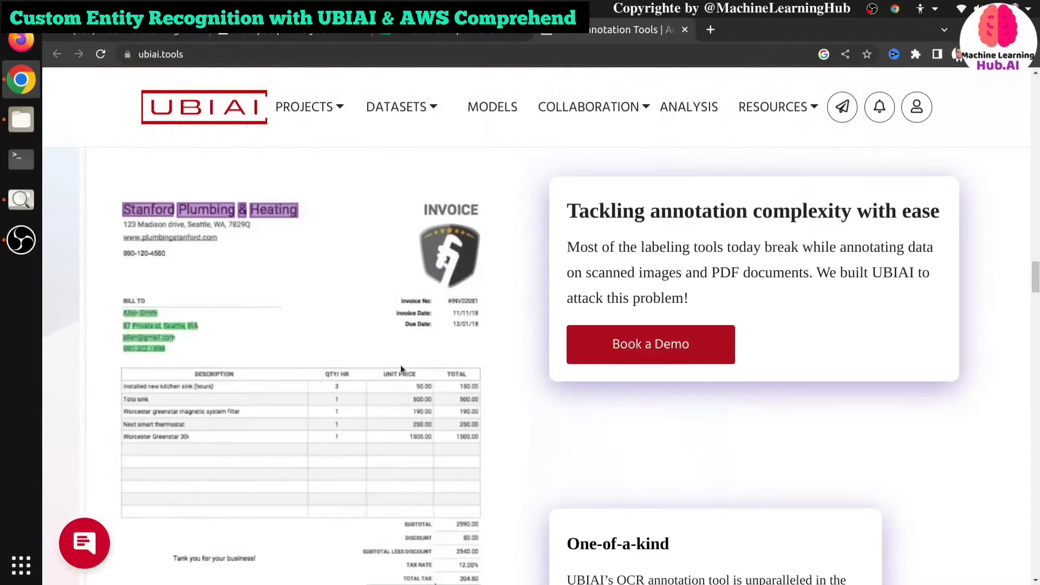
scroll(360, 363, "down", 13)
scroll(359, 362, "down", 4)
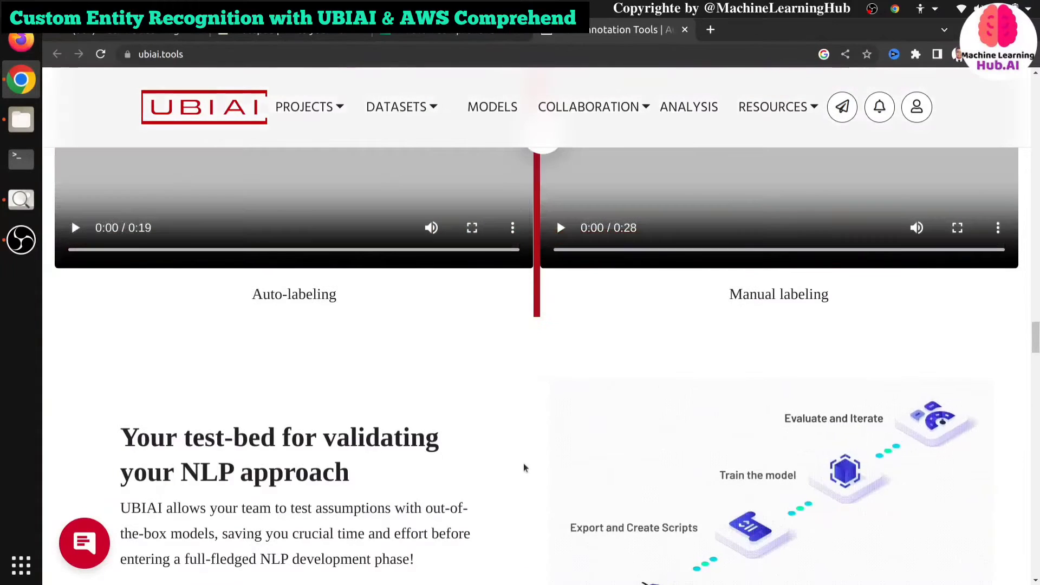
scroll(525, 471, "down", 12)
scroll(561, 489, "up", 20)
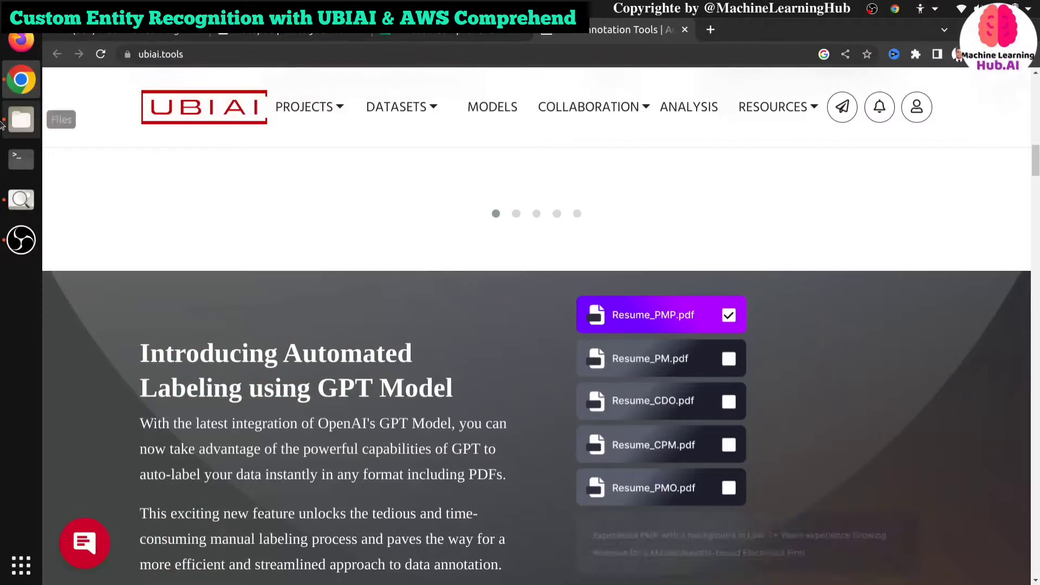
- Switch to the image viewer, examine the entity, type and confidence results in image.png, and leave the image
left_click(21, 119)
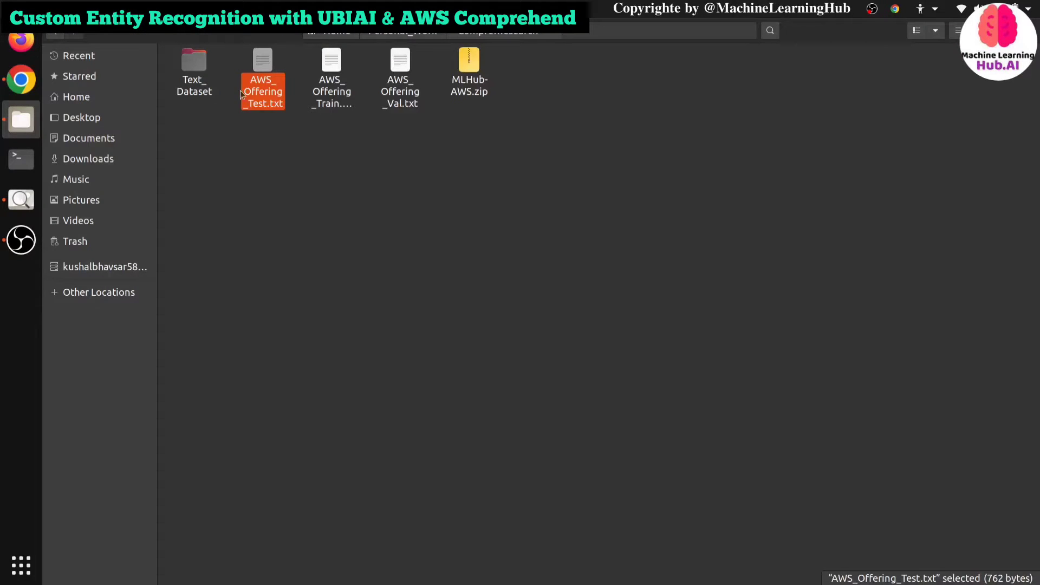
left_click(22, 199)
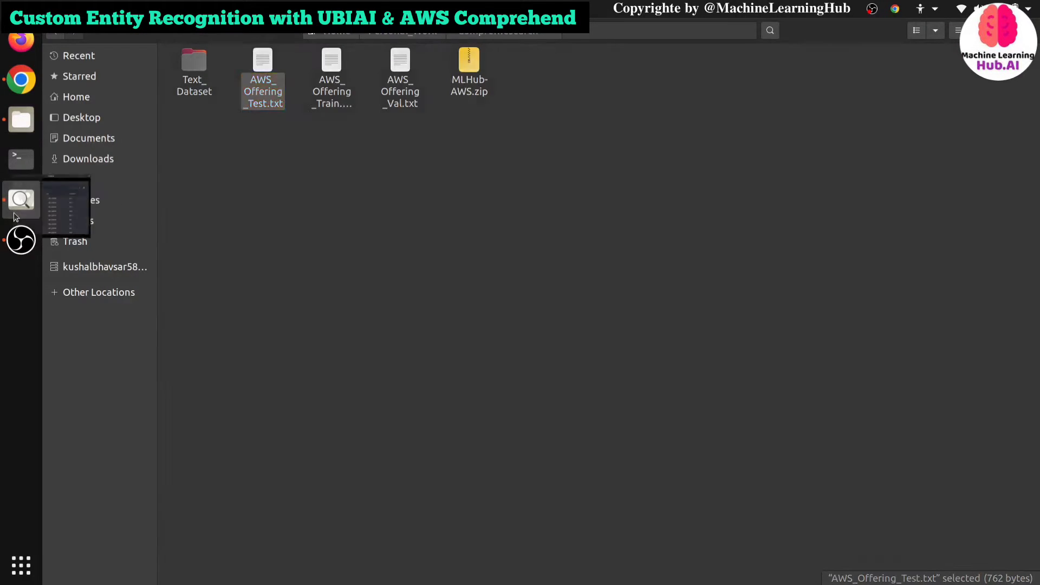
scroll(524, 344, "up", 3)
scroll(524, 344, "down", 4)
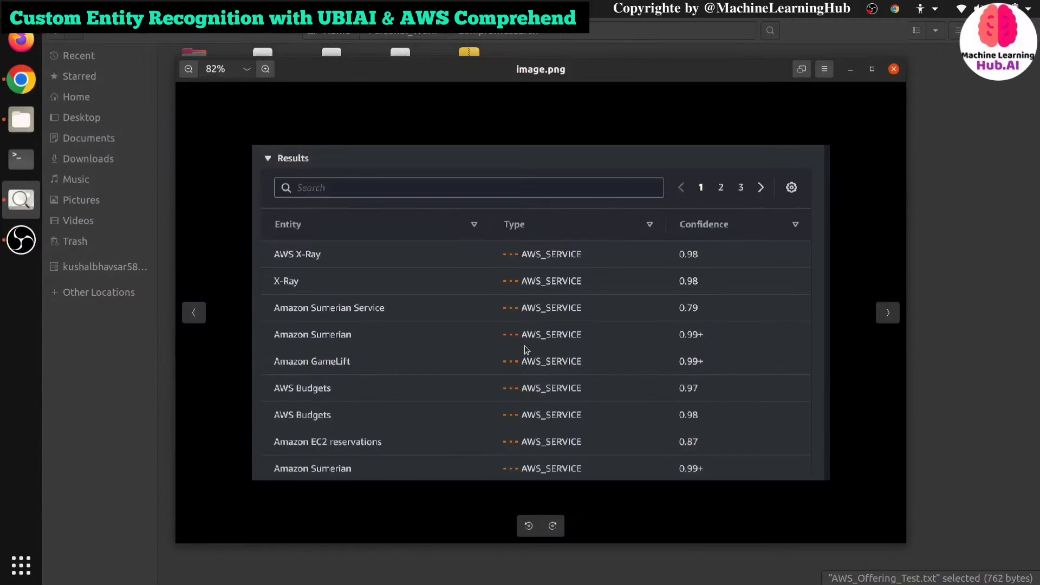
scroll(316, 245, "up", 1)
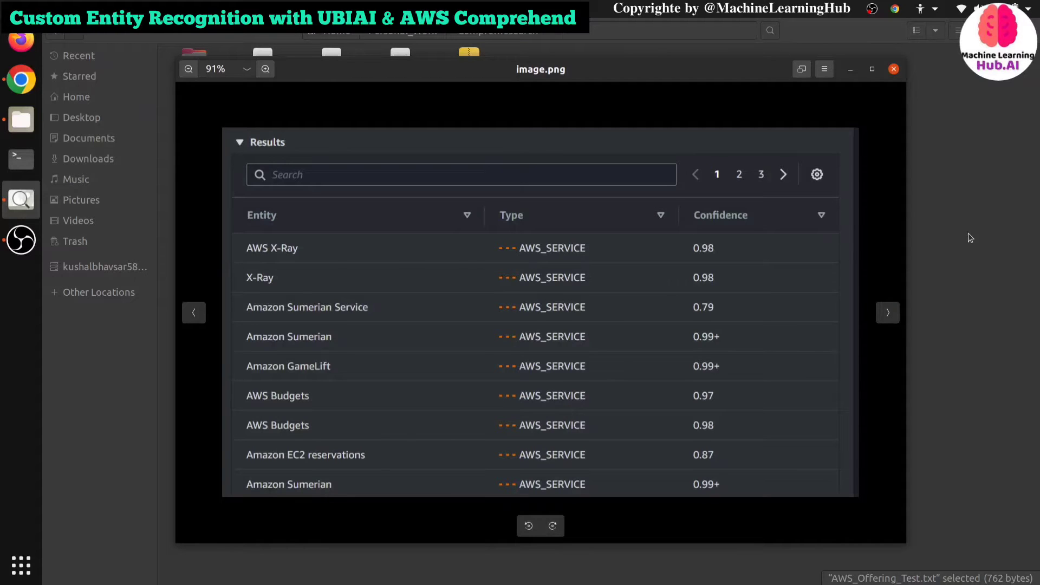
key("Escape")
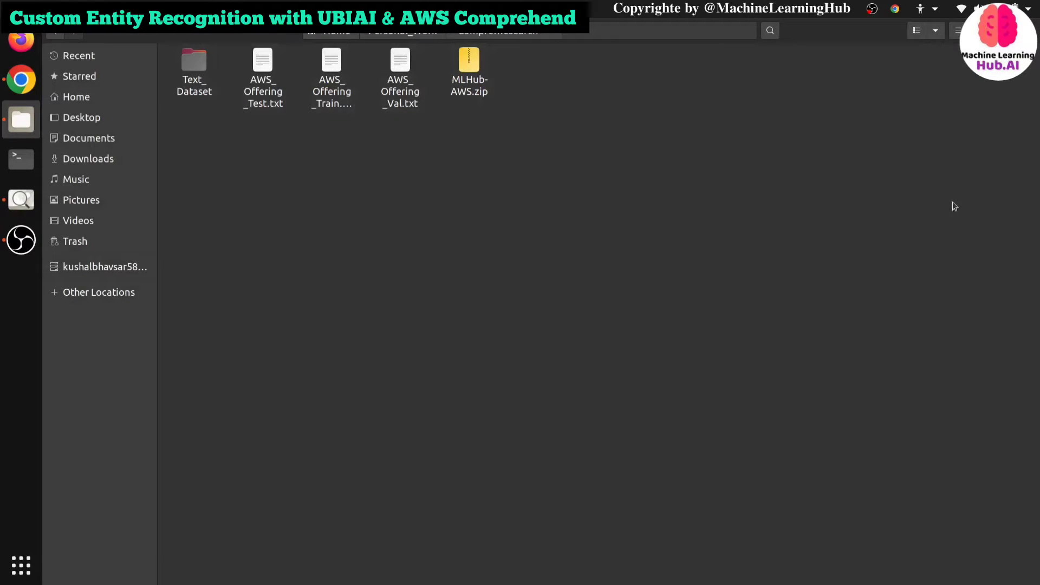
- Switch back to Chrome, return to the start of the UBIAI homepage and show the account options
left_click(21, 80)
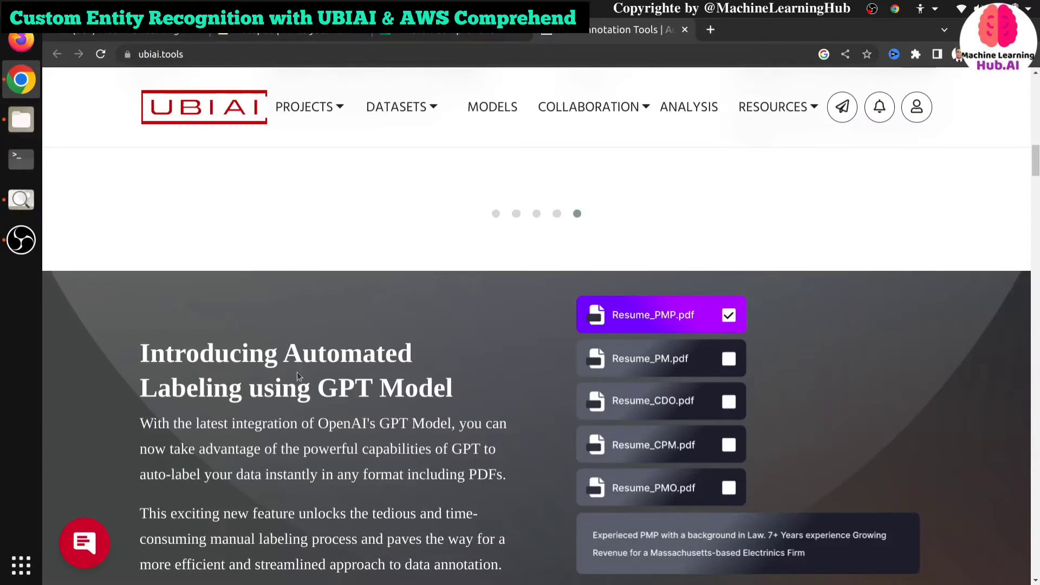
scroll(298, 376, "down", 10)
scroll(339, 293, "up", 15)
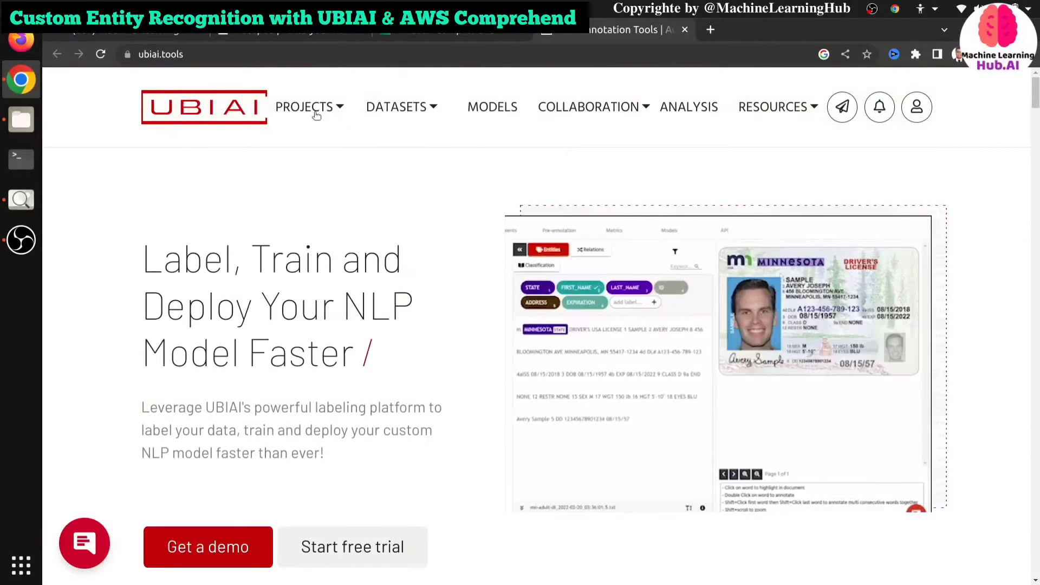
left_click(915, 107)
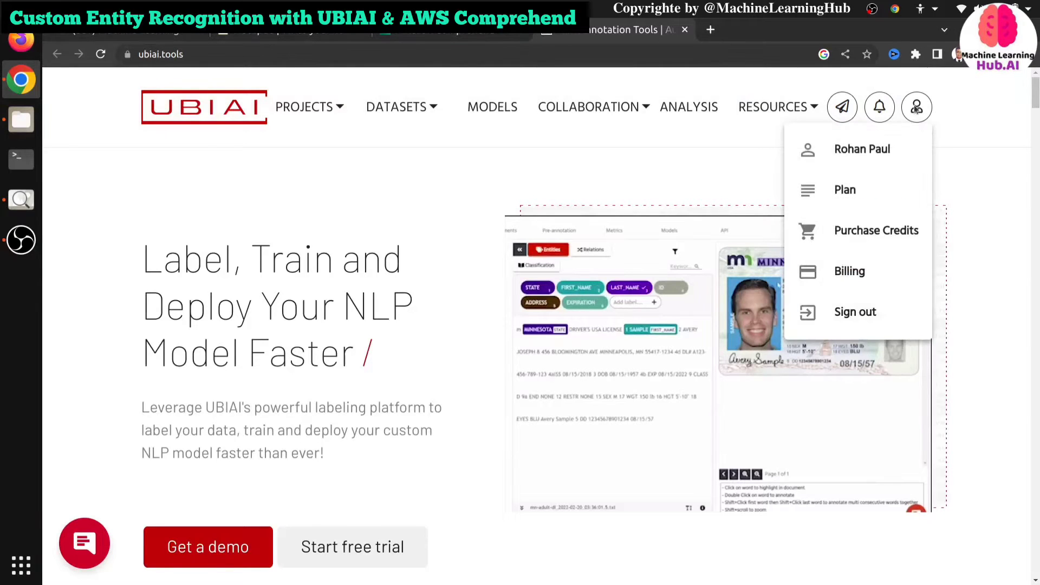
- Highlight the "Usecase explanation" item of the video outline in the online notepad
left_click(335, 36)
left_click(256, 289)
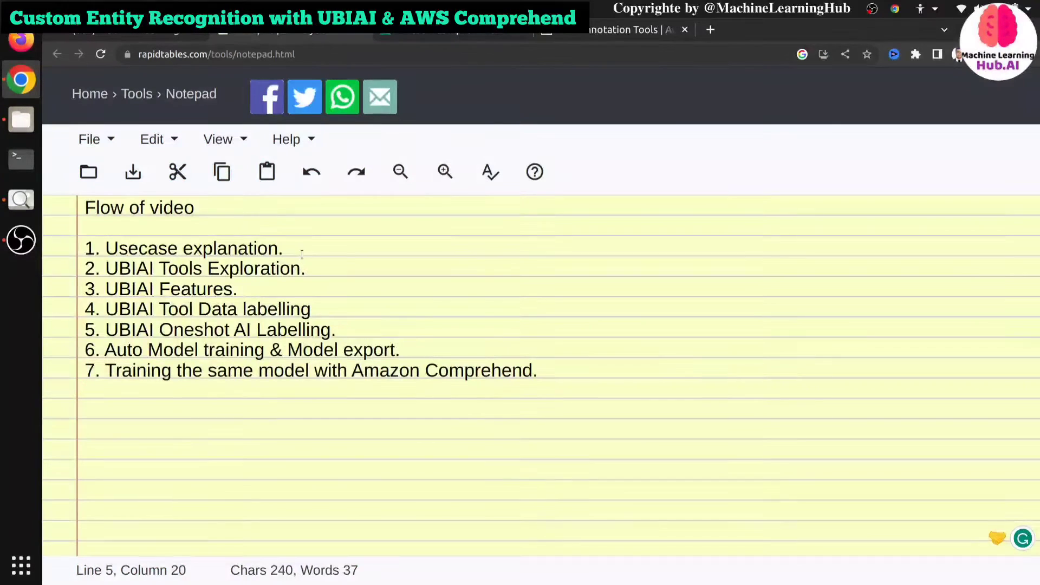
left_click_drag(295, 248, 84, 248)
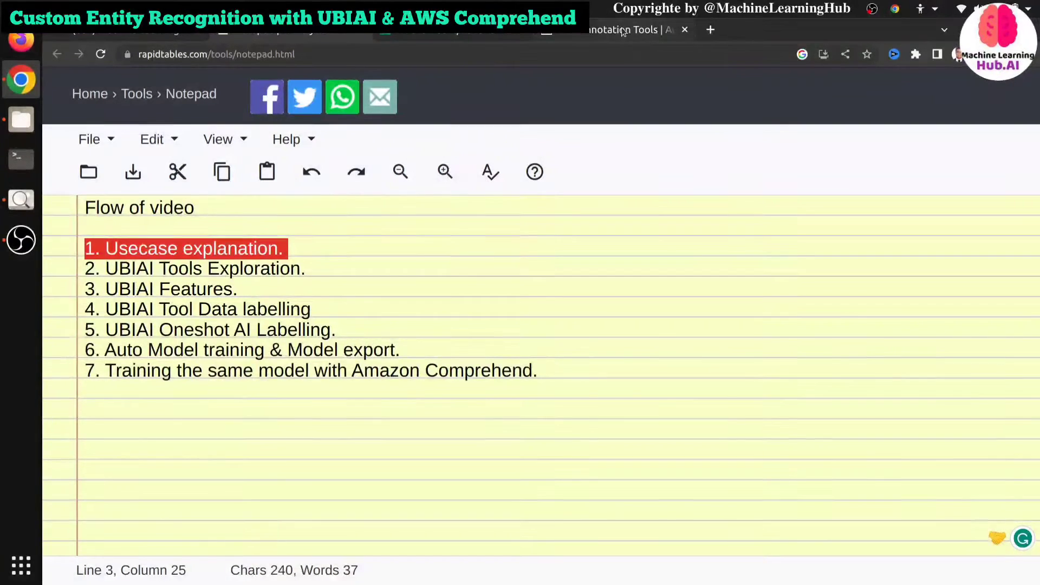
- Return to the UBIAI website, dismiss the account options and look over the existing projects in the project list
left_click(601, 32)
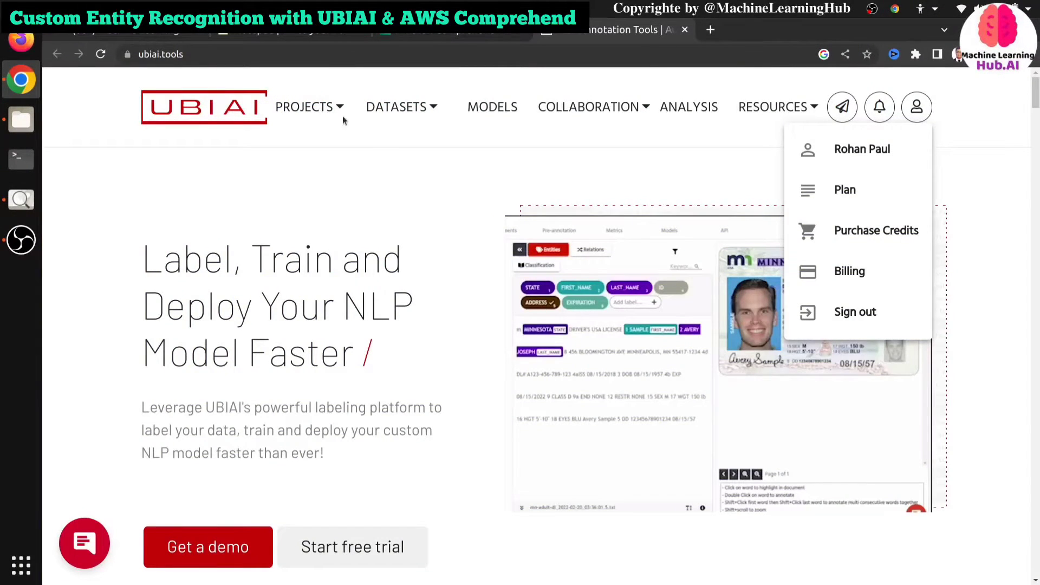
left_click(339, 160)
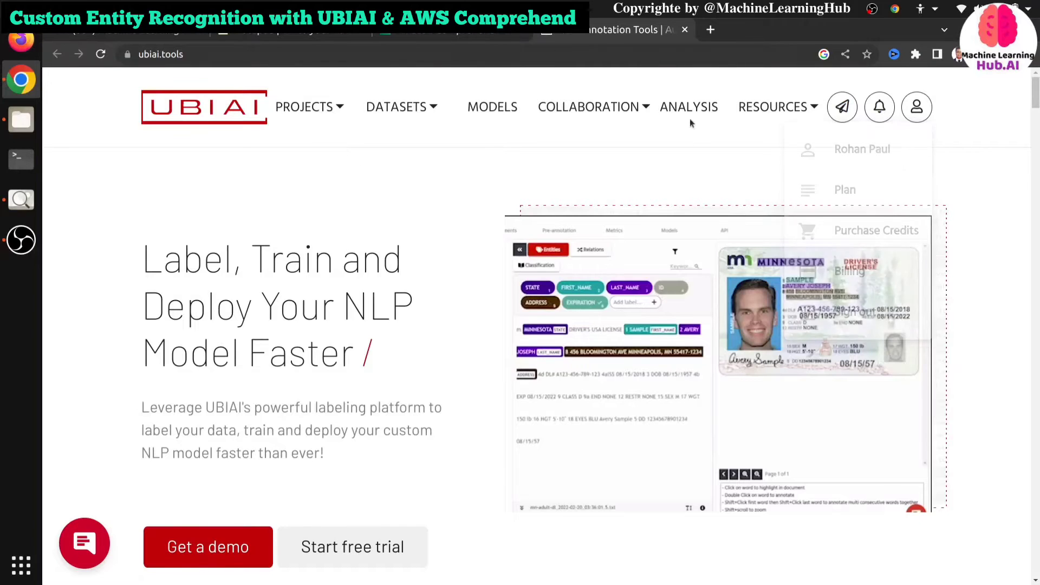
left_click(339, 108)
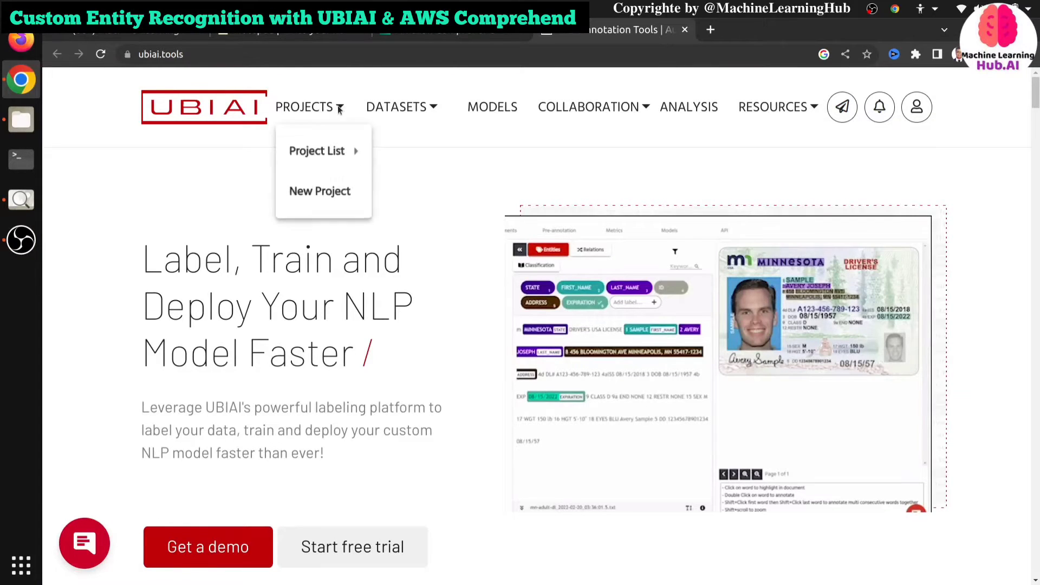
mouse_move(336, 148)
mouse_move(482, 175)
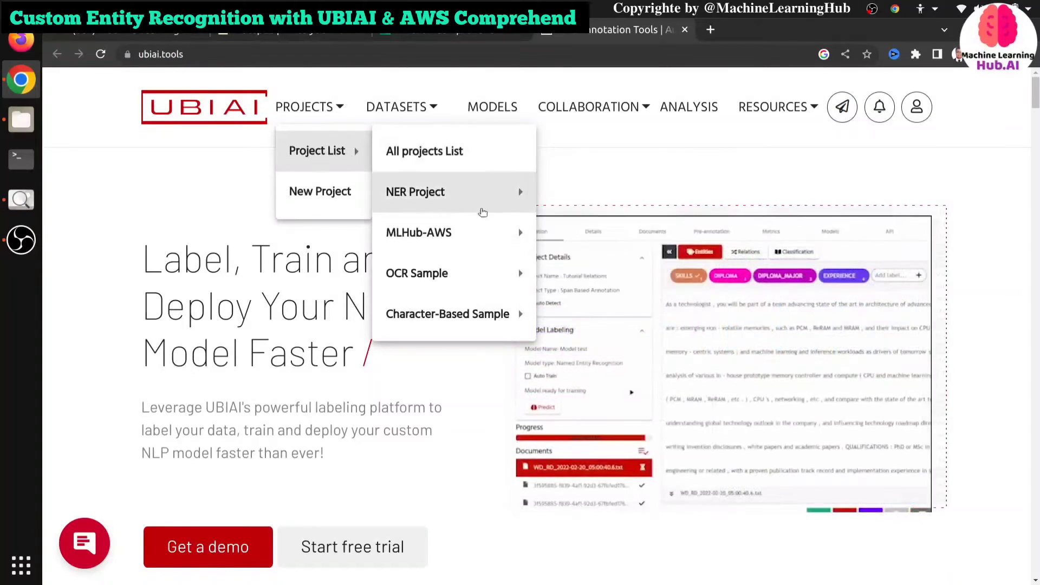
mouse_move(496, 323)
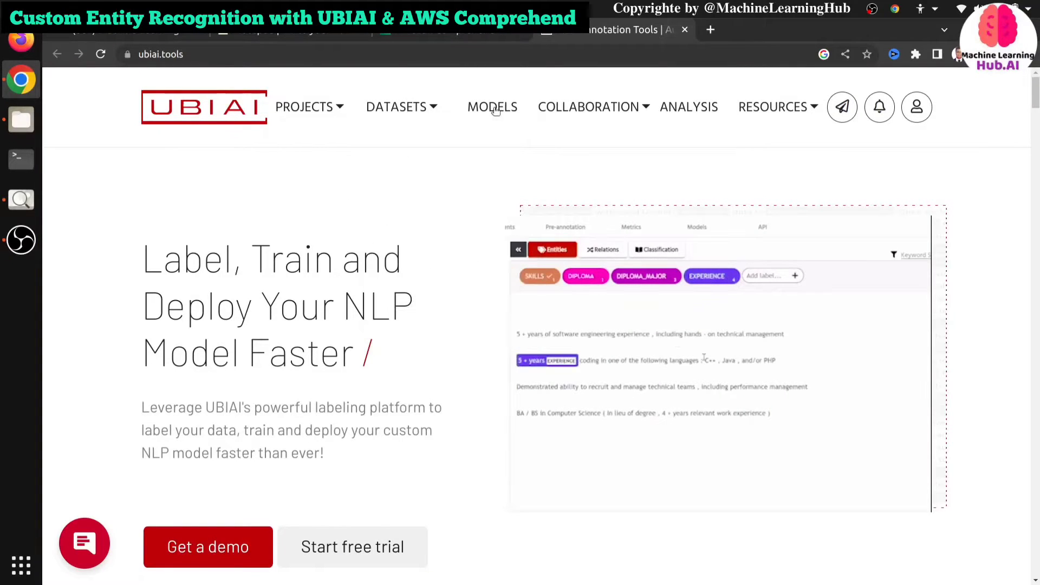
- Look over the site's collaboration options and its resources, including the features and industry use cases
mouse_move(592, 112)
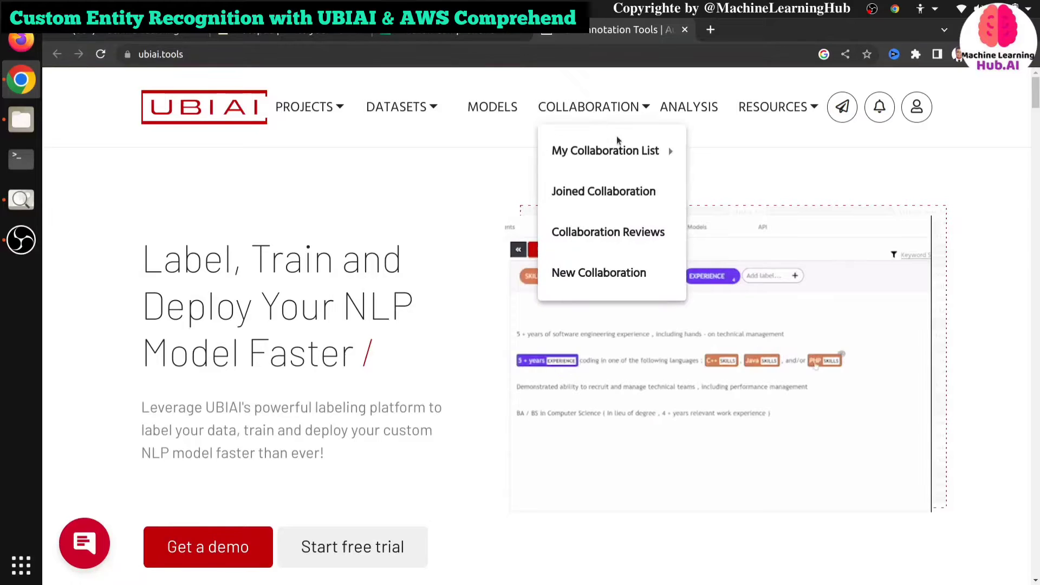
mouse_move(632, 162)
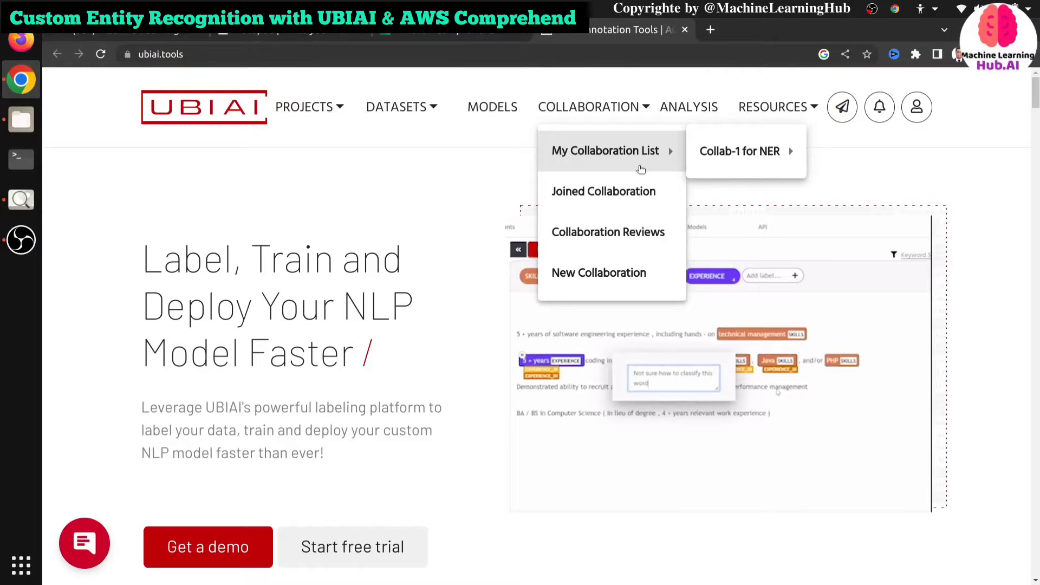
mouse_move(745, 174)
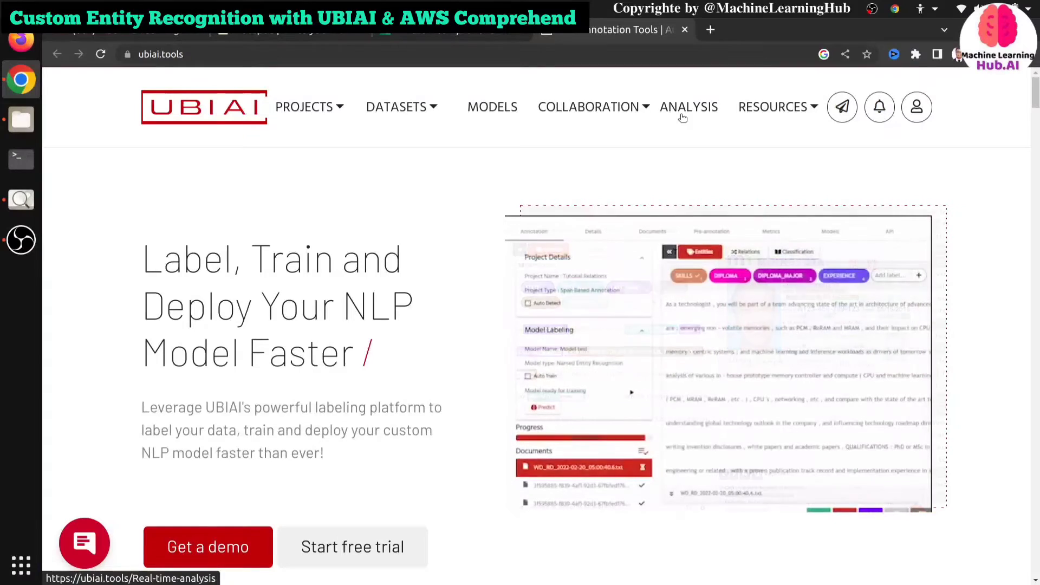
left_click(758, 111)
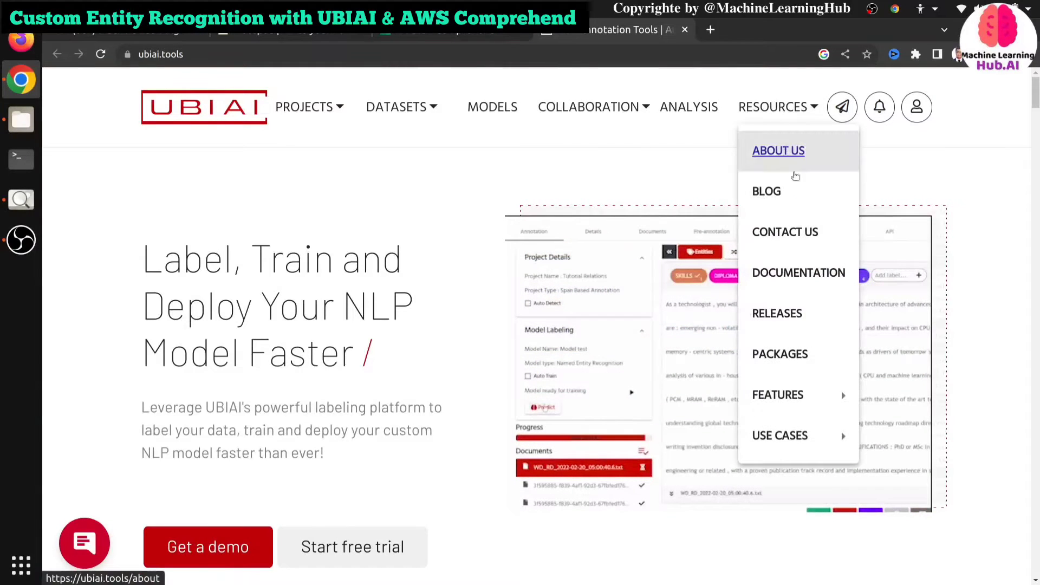
mouse_move(829, 436)
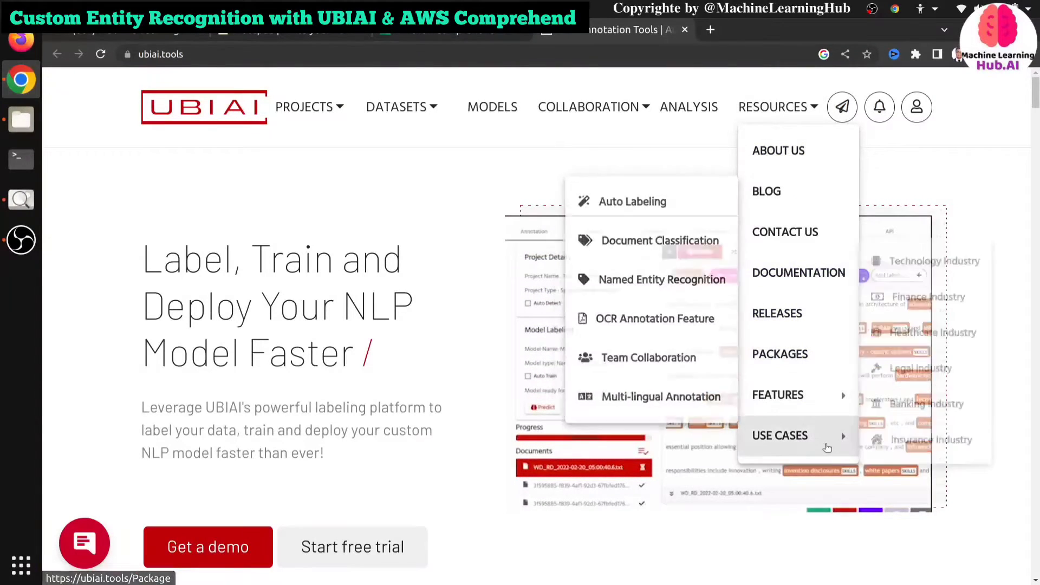
- Start creating a new UBIAI project and look over its project details form
mouse_move(812, 395)
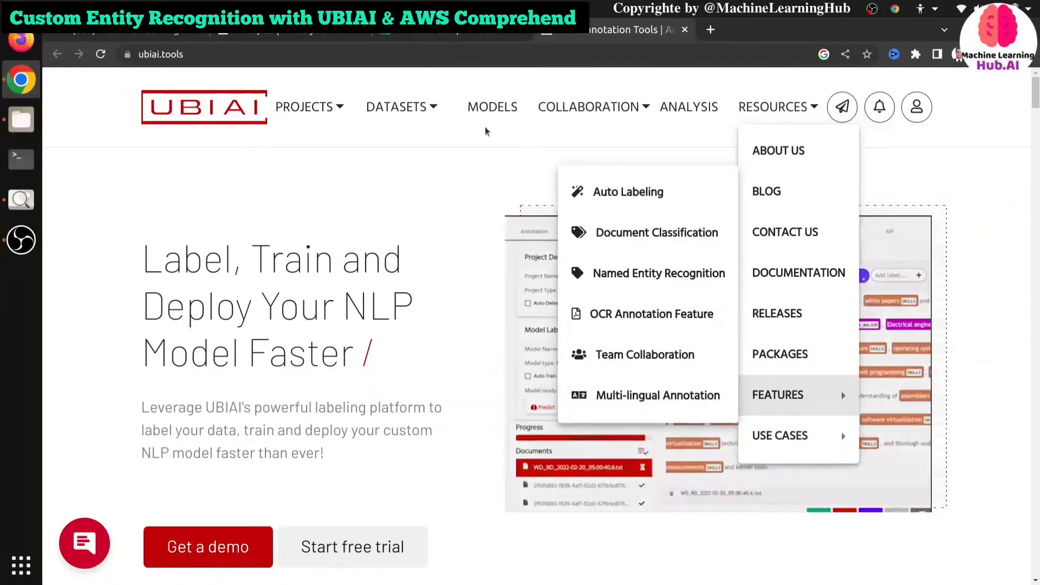
left_click(302, 110)
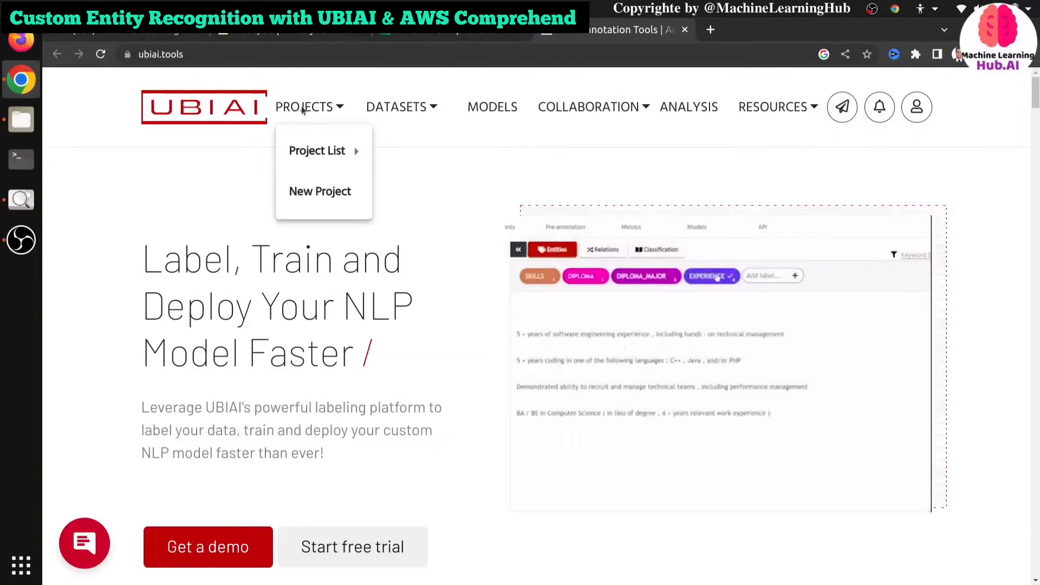
left_click(330, 192)
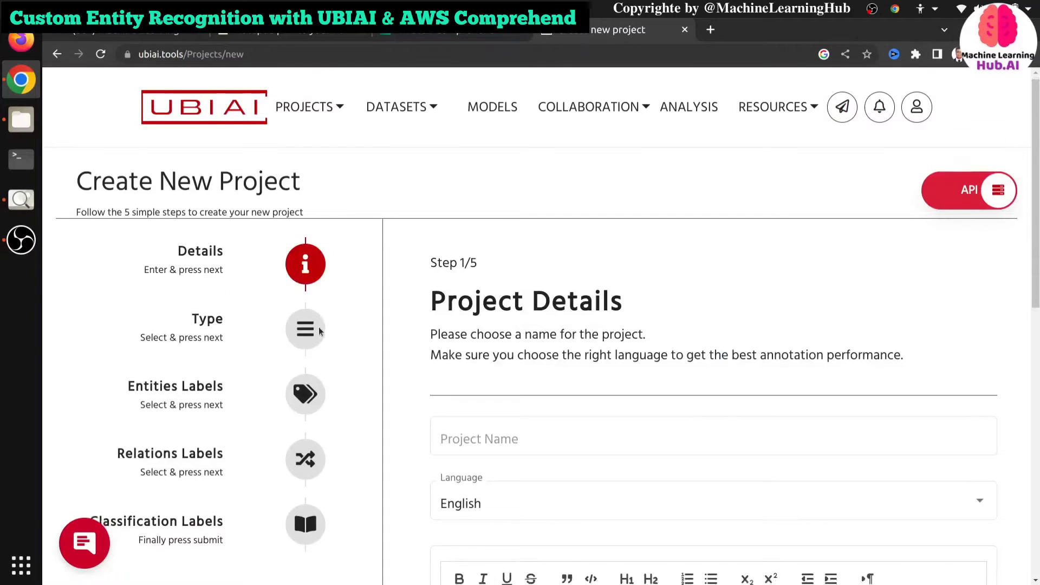
scroll(346, 319, "down", 3)
scroll(431, 298, "up", 3)
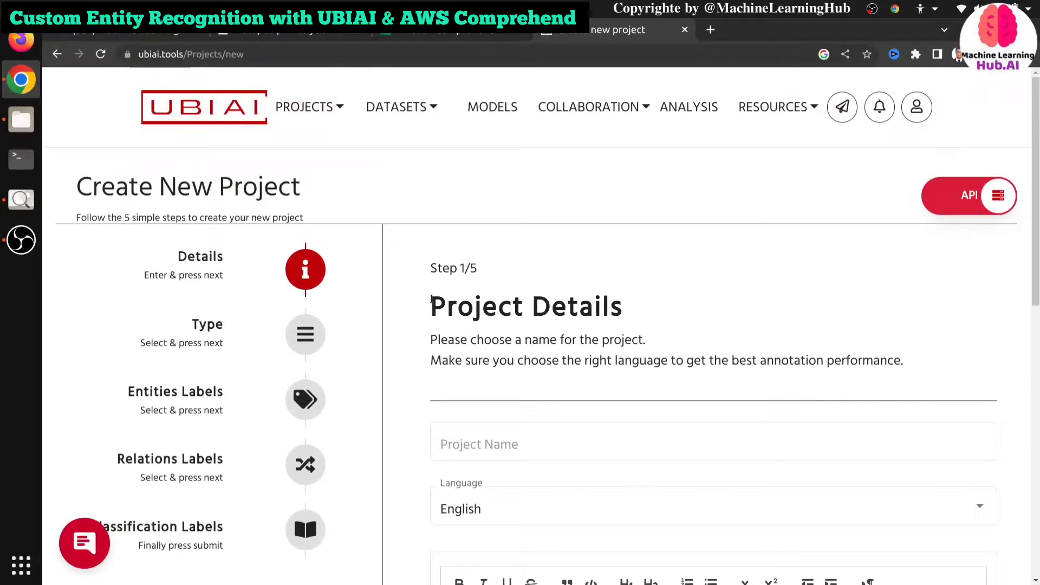
scroll(432, 298, "down", 3)
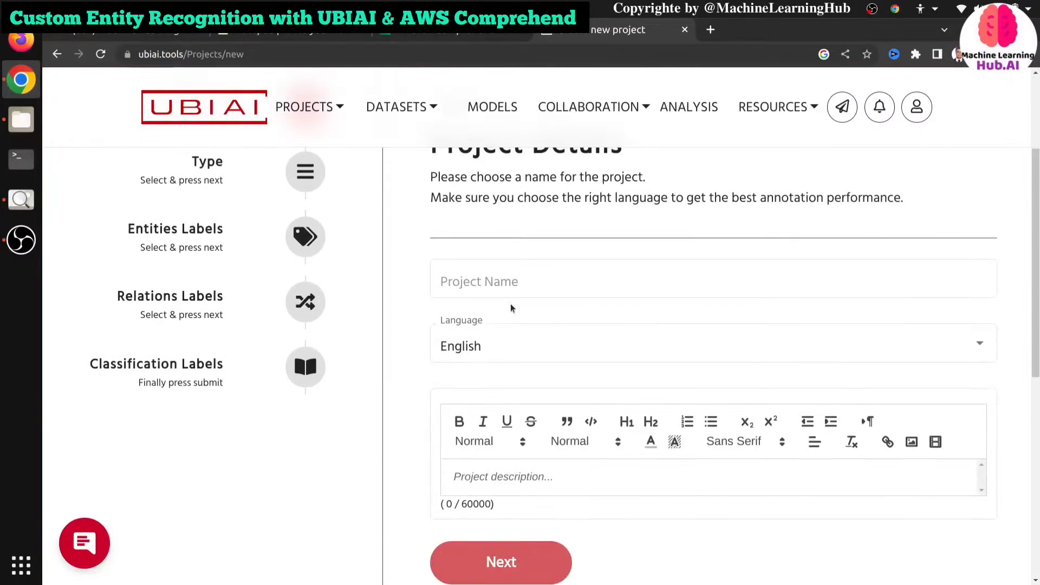
- Name the project MLHub-CER, keep English as the language and proceed to the project type choice
left_click(490, 282)
type("MLHu")
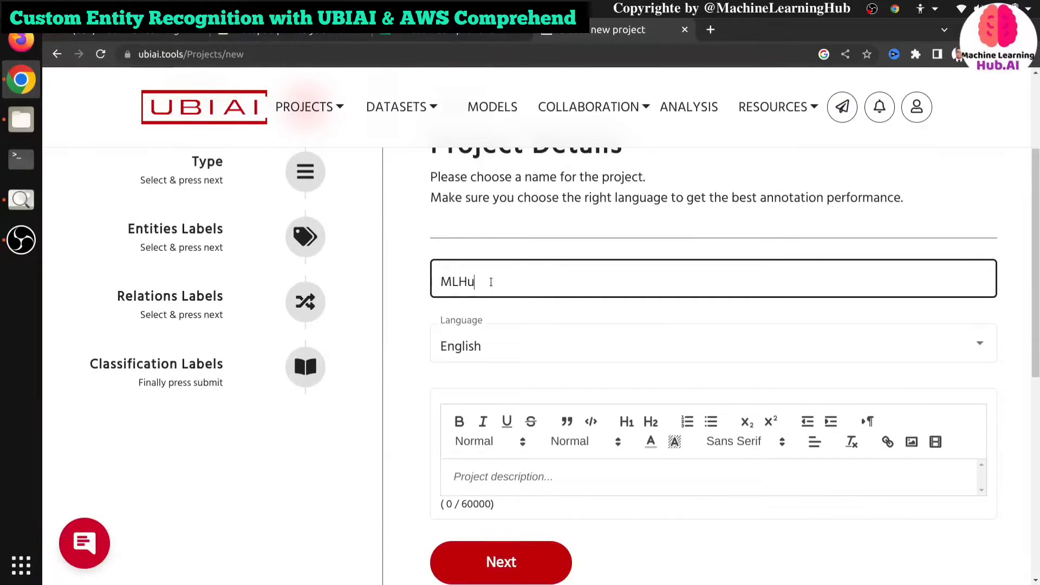
type("b-CER")
scroll(503, 344, "down", 3)
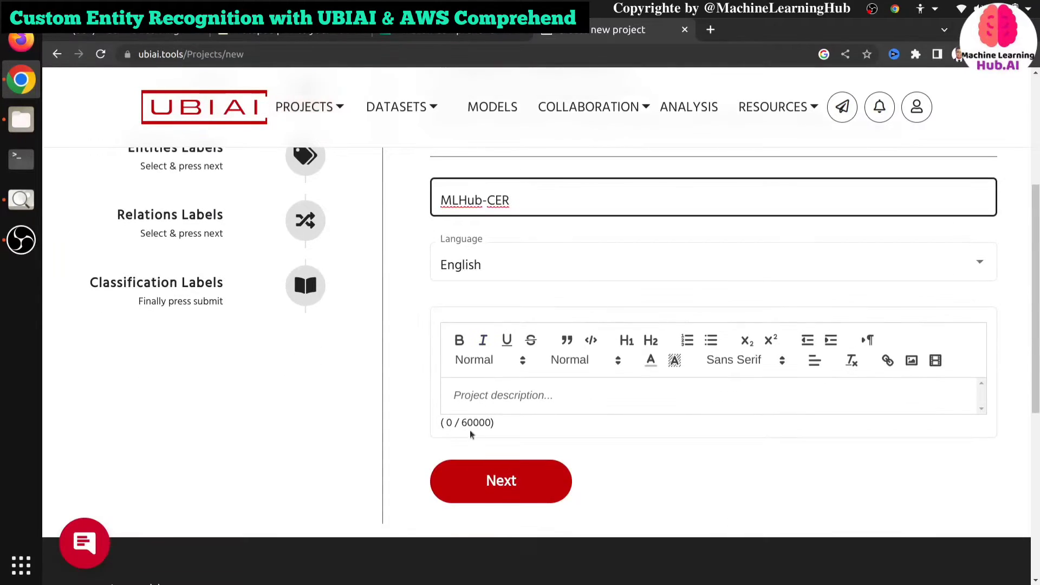
left_click(494, 483)
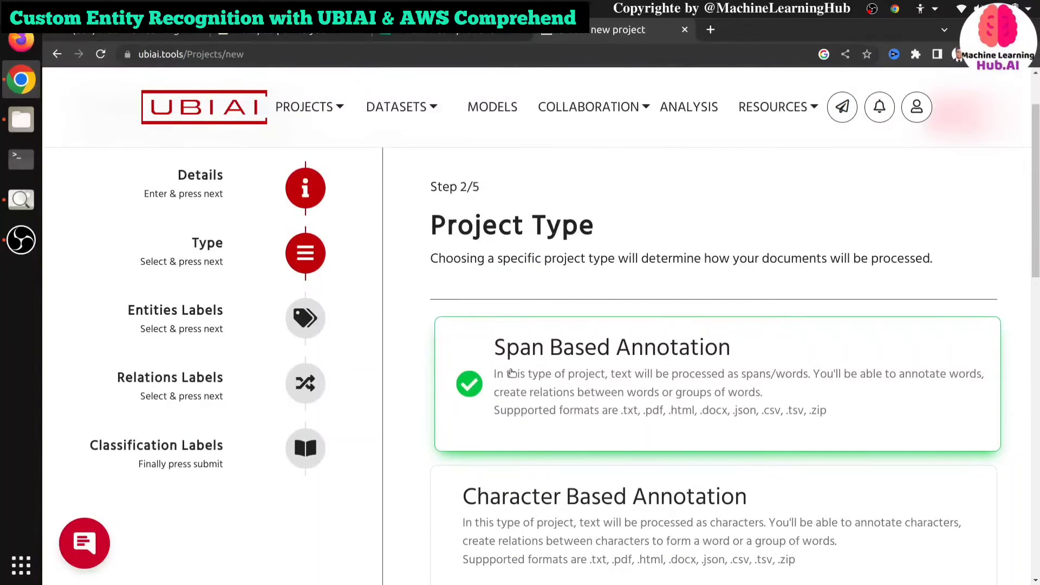
- Examine the available project types: span based, character based, OCR annotation and image classification
scroll(512, 373, "down", 3)
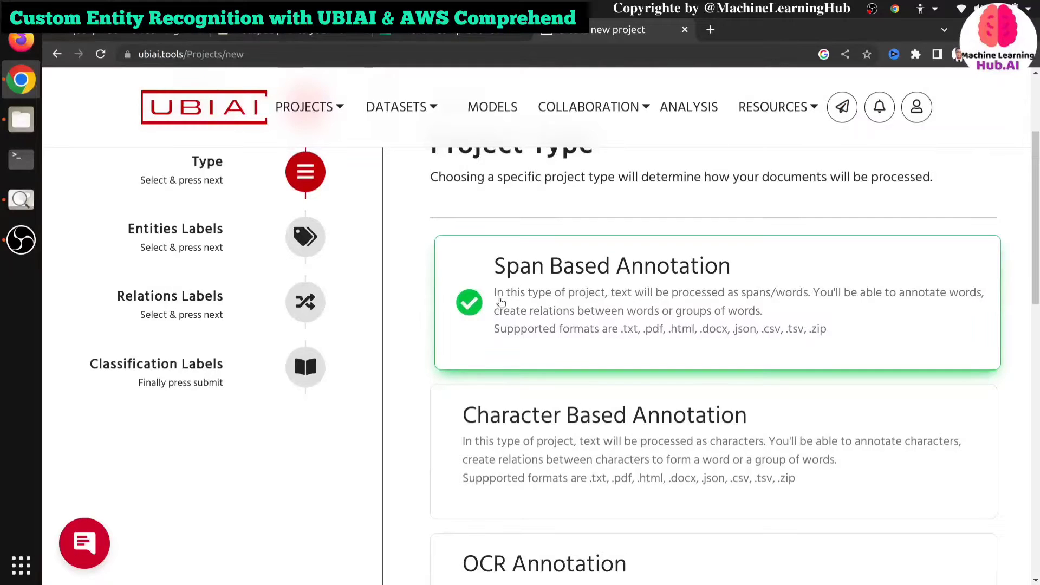
scroll(499, 355, "down", 3)
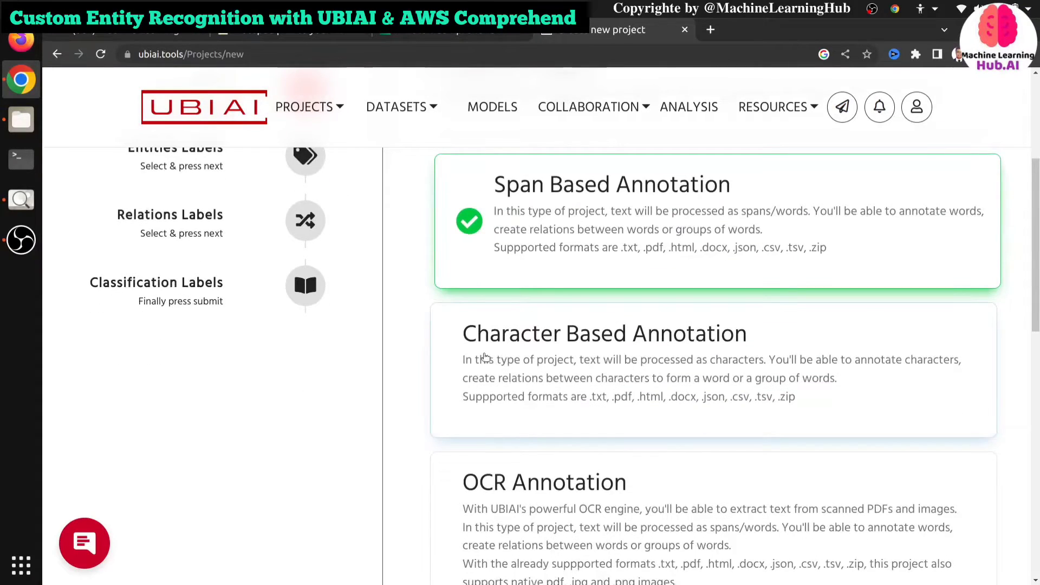
scroll(486, 356, "down", 5)
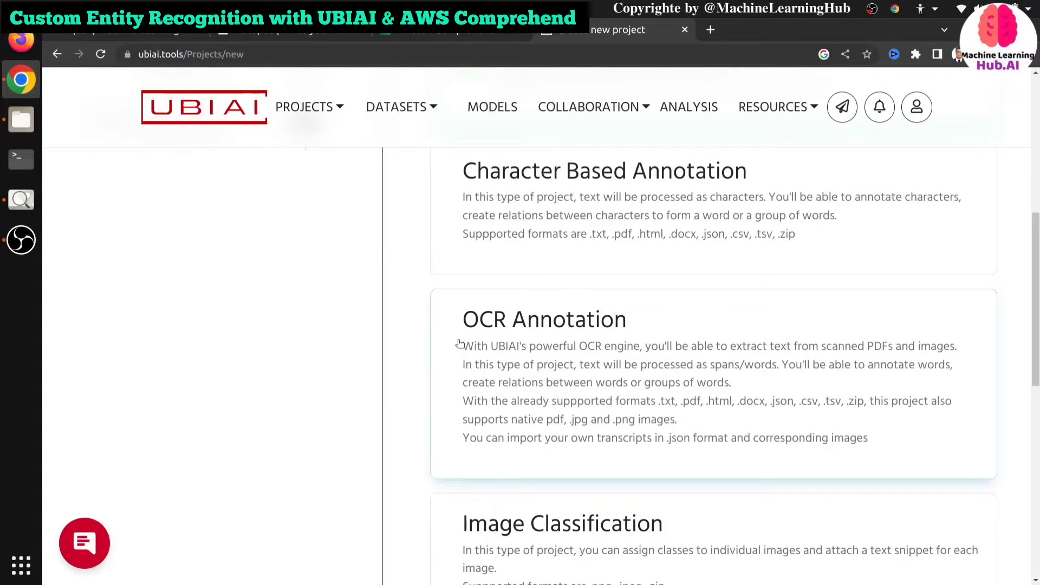
scroll(459, 343, "down", 8)
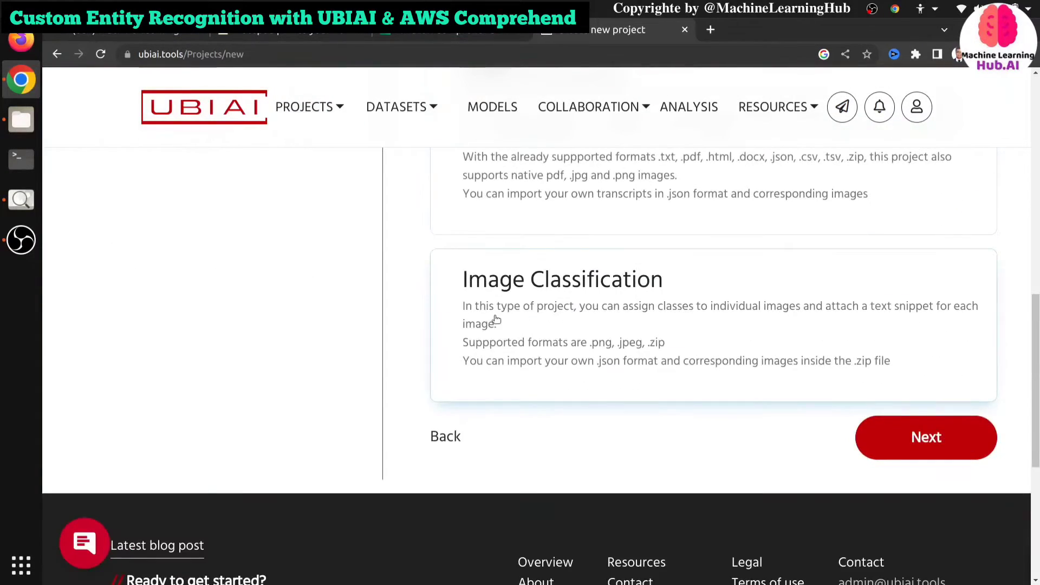
scroll(501, 324, "up", 3)
scroll(493, 320, "up", 10)
scroll(491, 319, "down", 10)
scroll(491, 320, "up", 10)
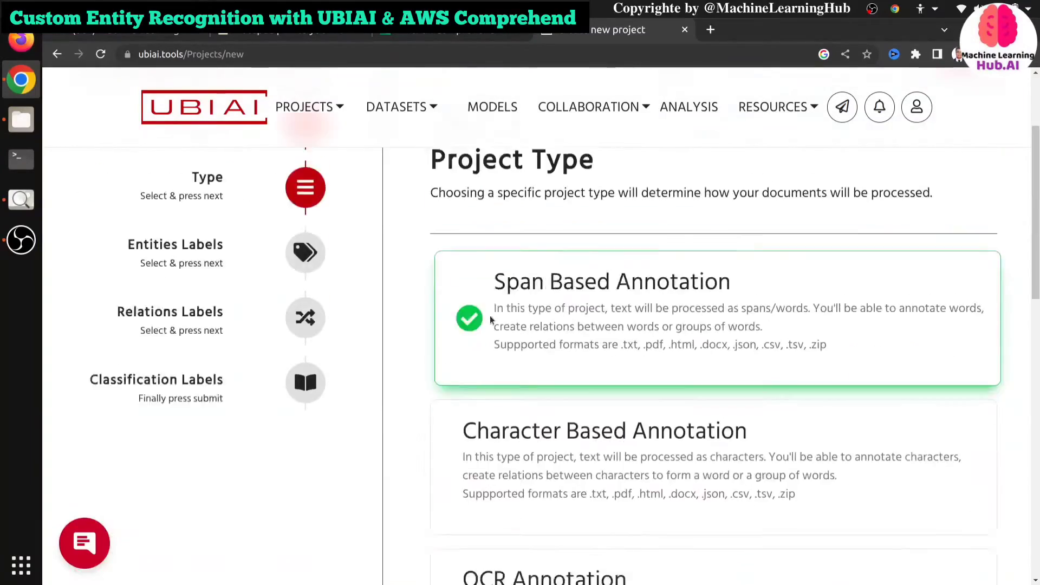
scroll(492, 321, "down", 1)
scroll(488, 316, "down", 1)
scroll(488, 315, "up", 3)
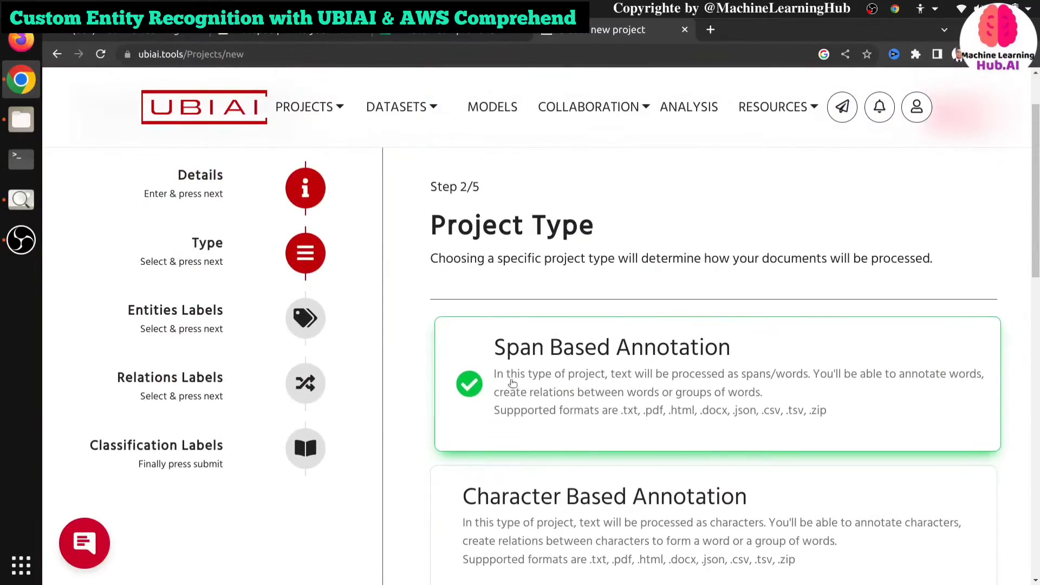
- Proceed with Span Based Annotation and add an entity label named AWS_Service
scroll(520, 392, "down", 10)
left_click(910, 363)
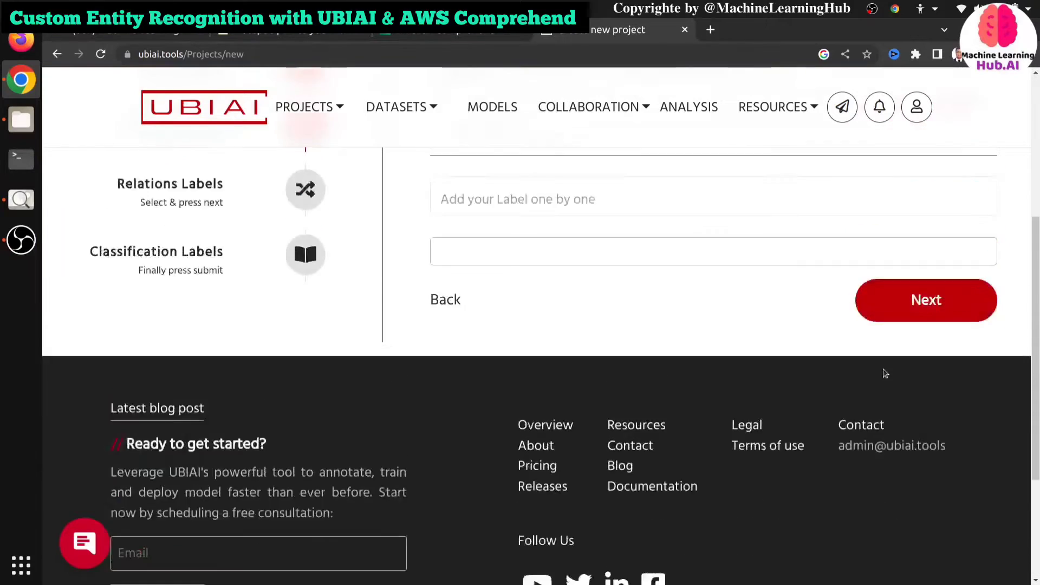
scroll(758, 379, "up", 5)
left_click(500, 468)
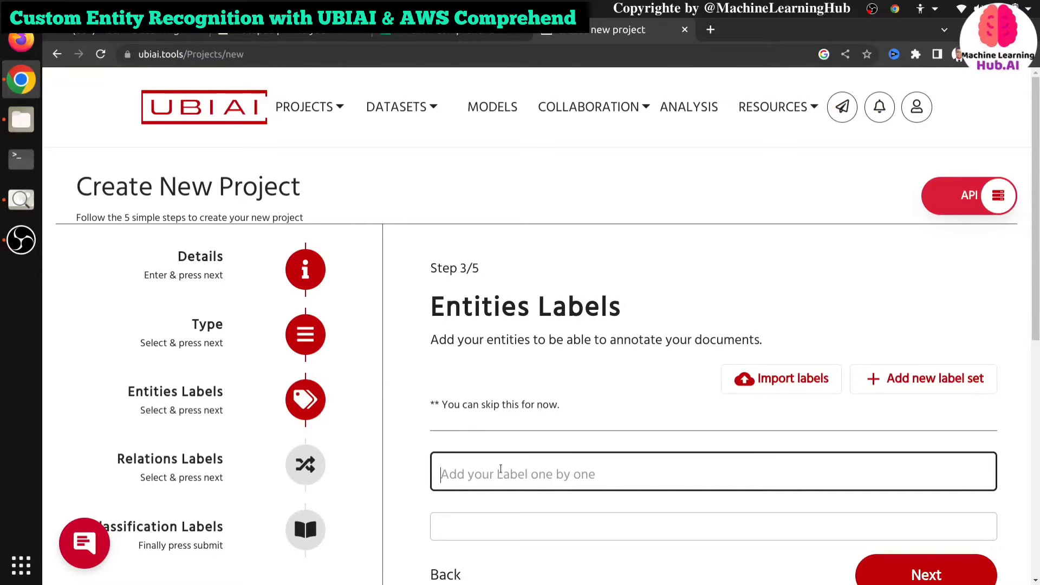
type("AWS_S")
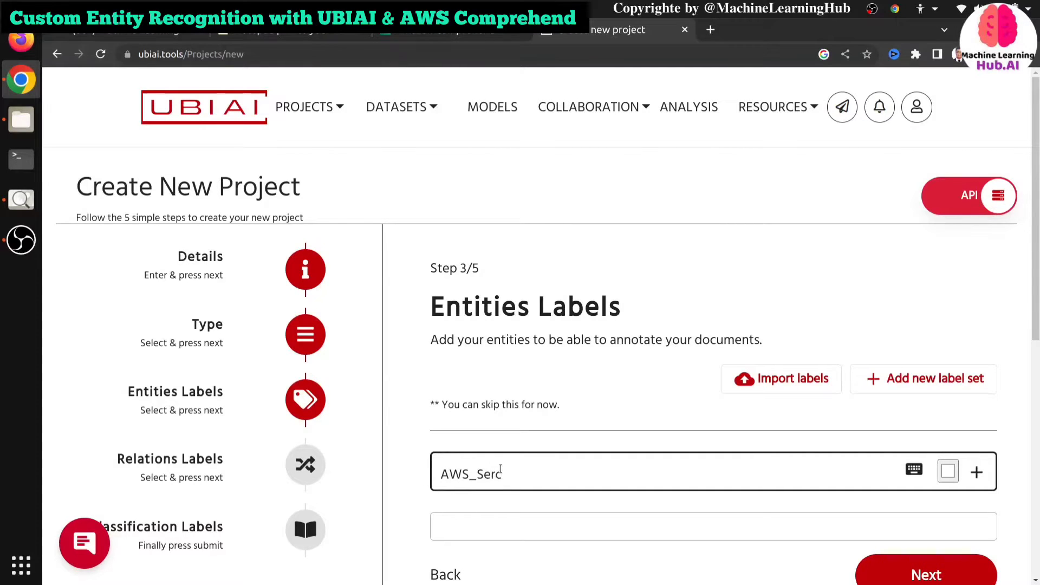
type("ervice")
left_click(976, 473)
scroll(541, 411, "down", 3)
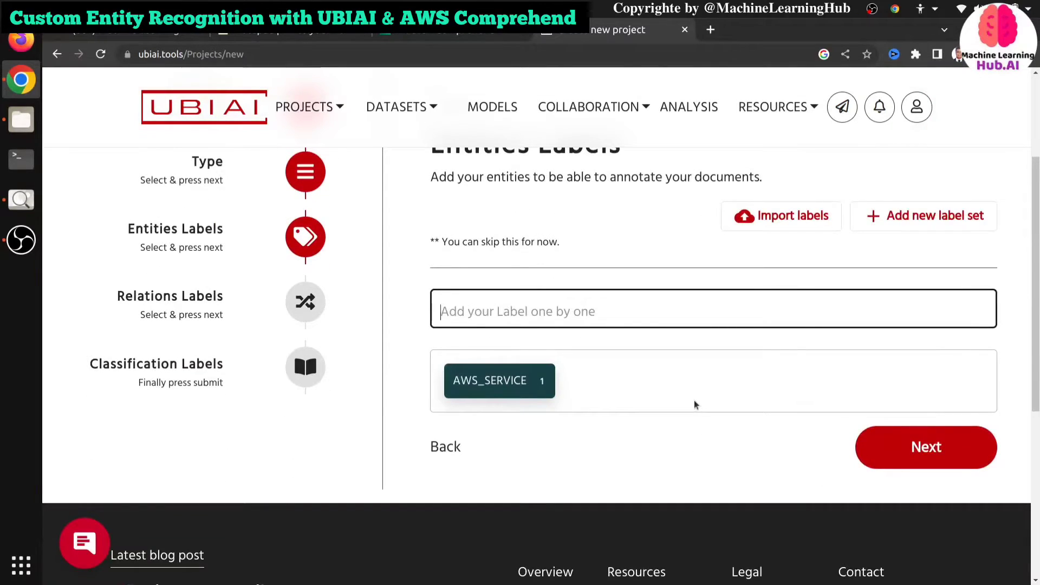
- Skip the relations labels, keep Binary text classification and submit the new project
left_click(921, 454)
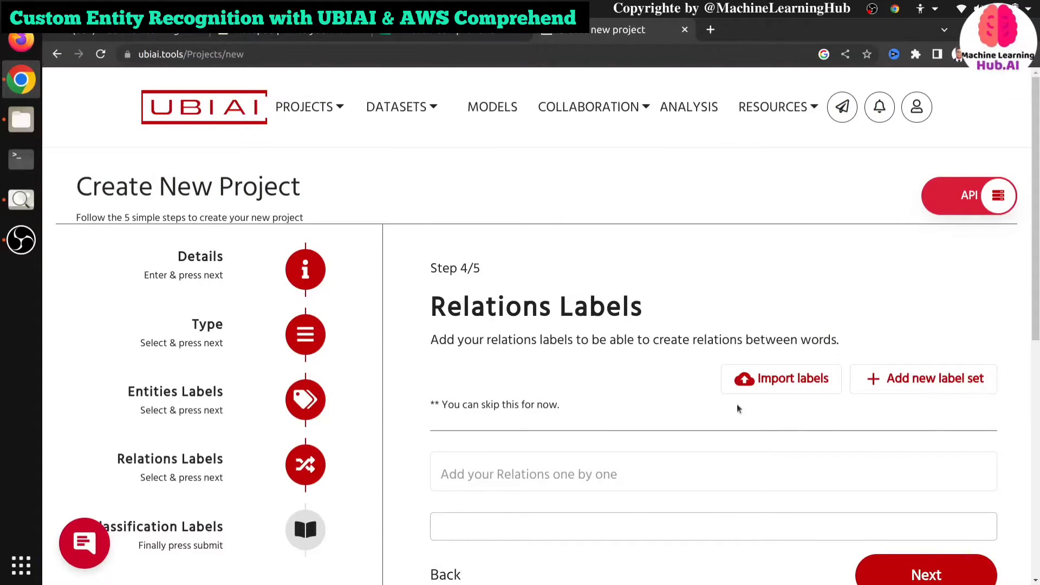
scroll(791, 437, "down", 2)
left_click(920, 495)
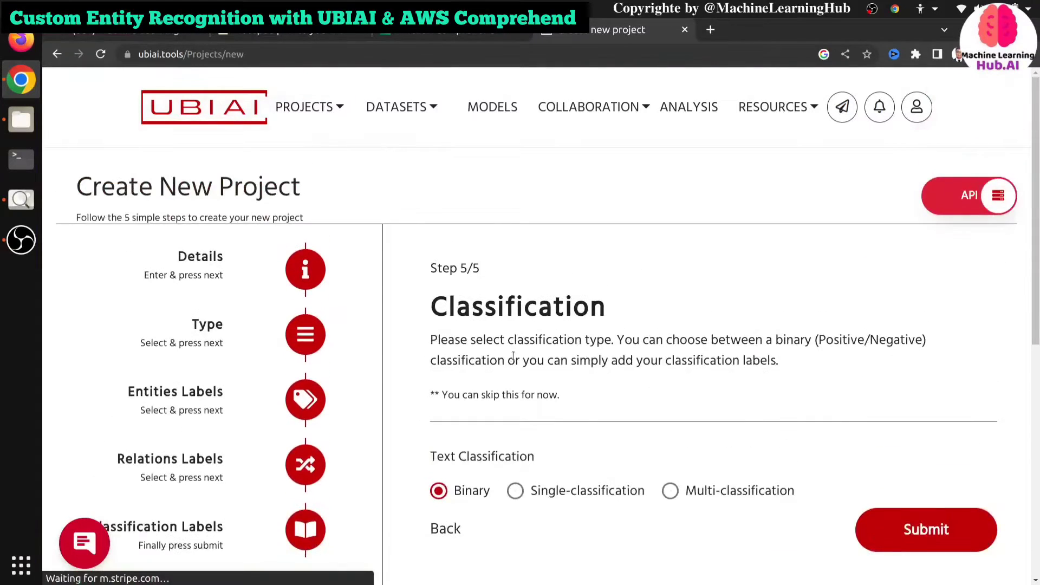
scroll(420, 412, "down", 2)
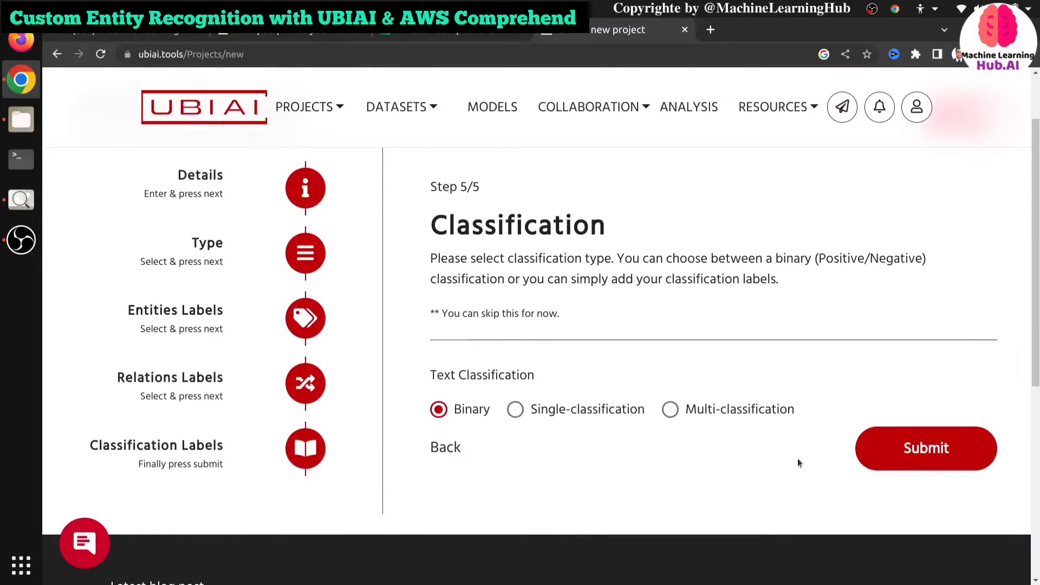
left_click(896, 463)
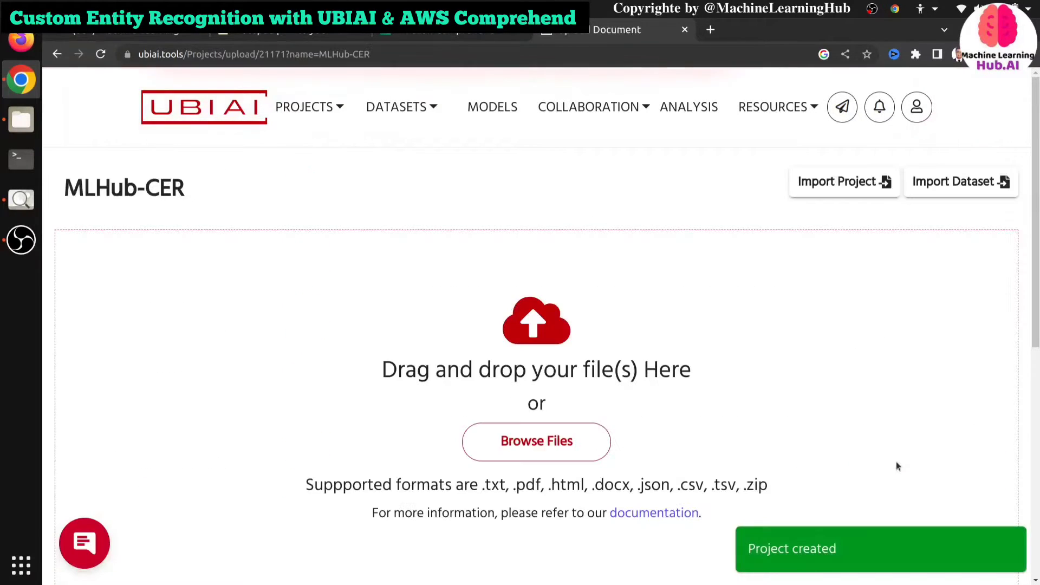
- Switch to the file manager, look inside the Text_Dataset folder and return to its parent folder
left_click(3, 119)
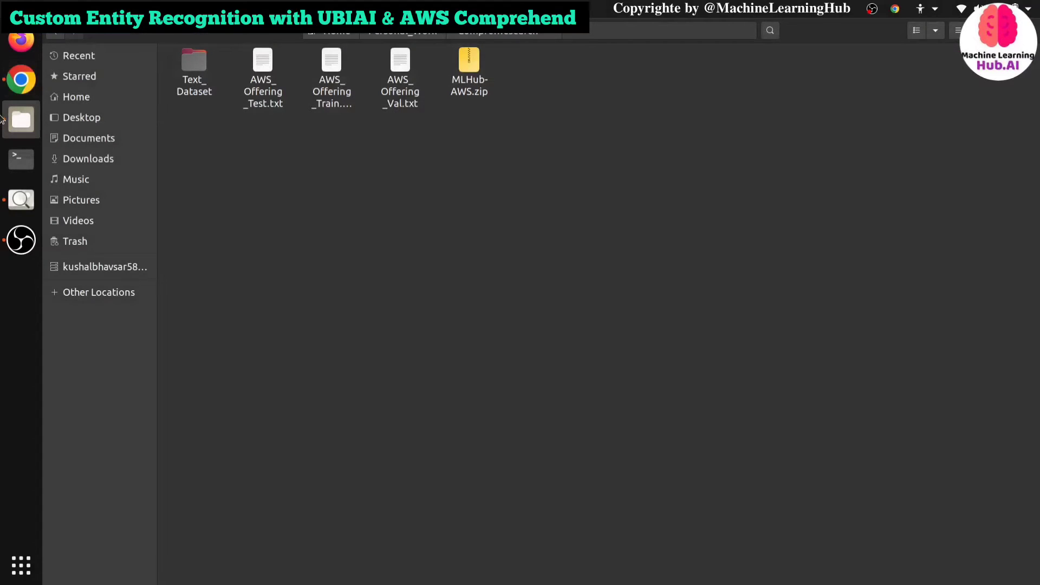
double_click(198, 69)
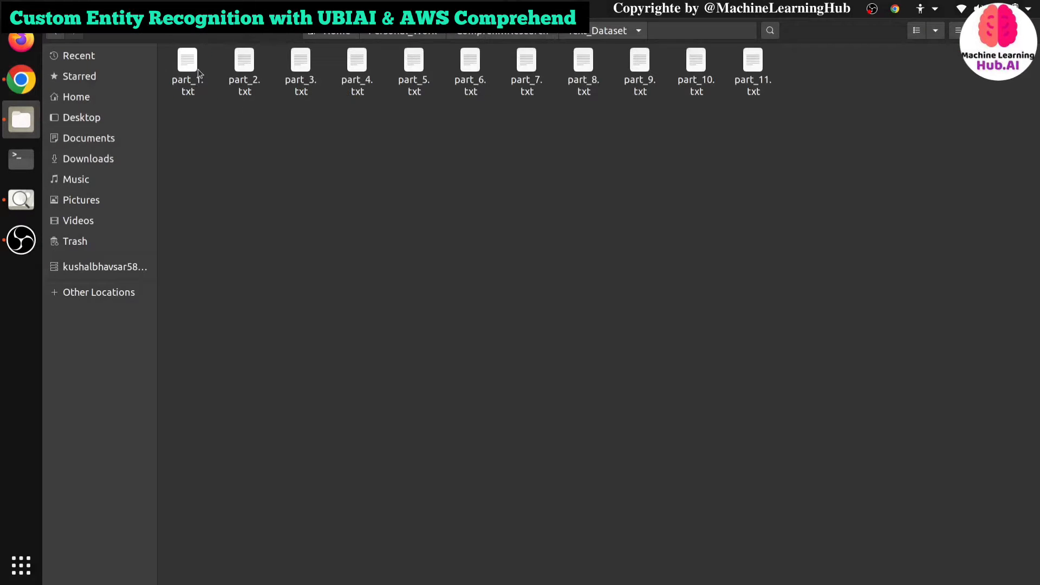
left_click(537, 34)
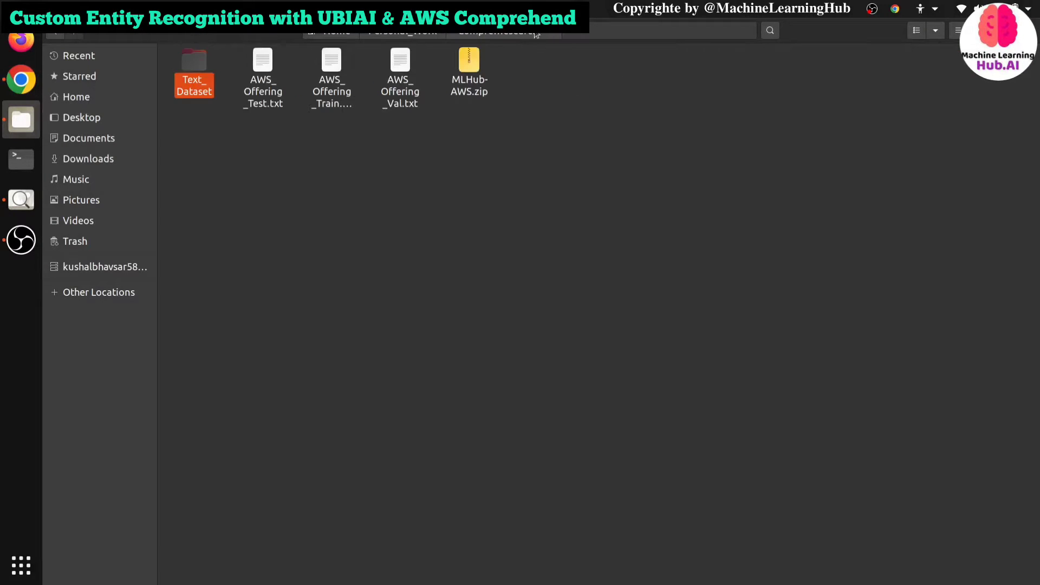
- Open AWS_Offering_Train.txt in the text editor, read through its AWS service lines and close it
left_click(332, 92)
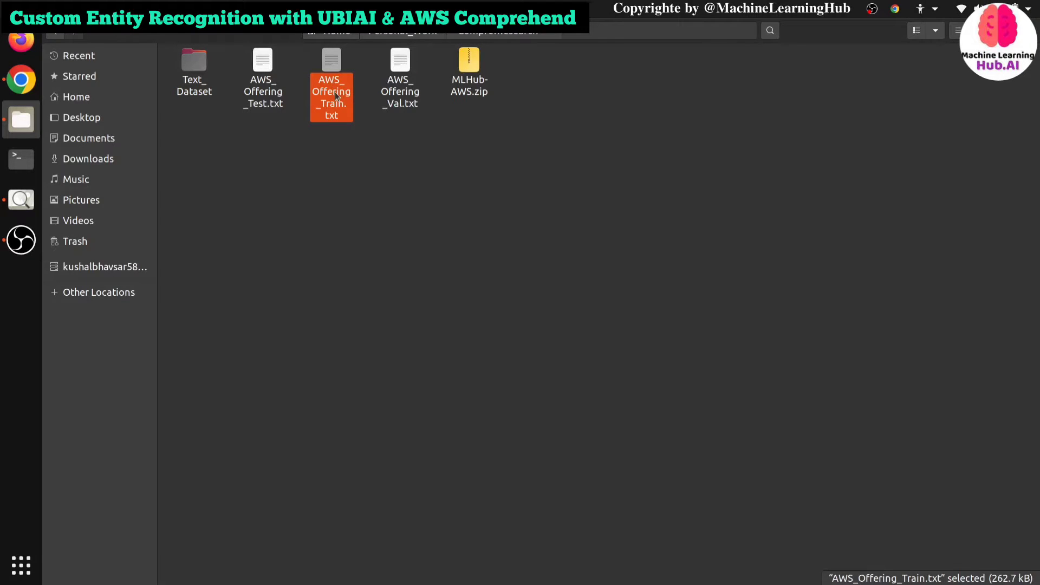
double_click(336, 95)
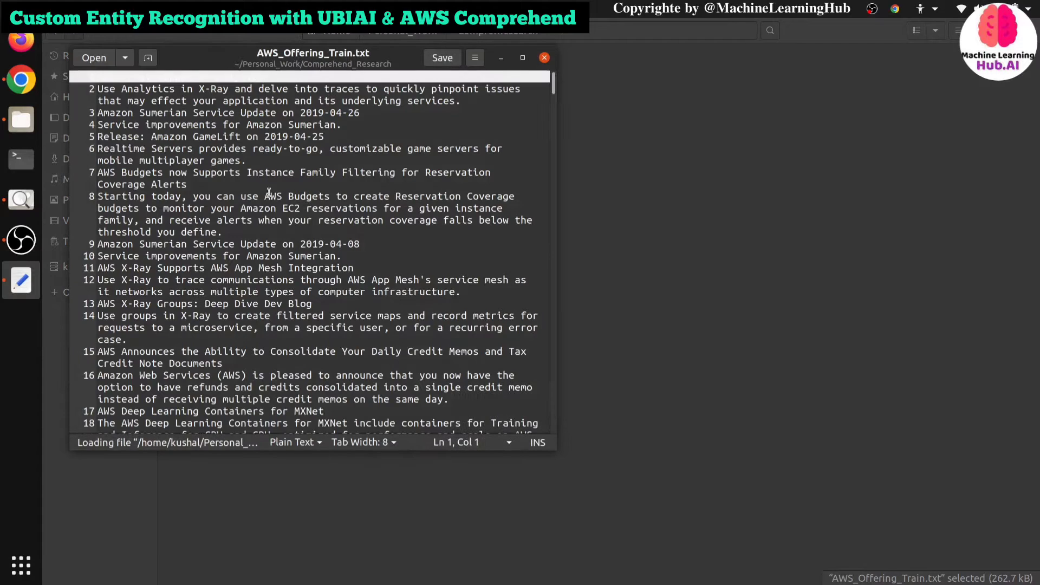
scroll(207, 275, "down", 6)
scroll(208, 275, "down", 20)
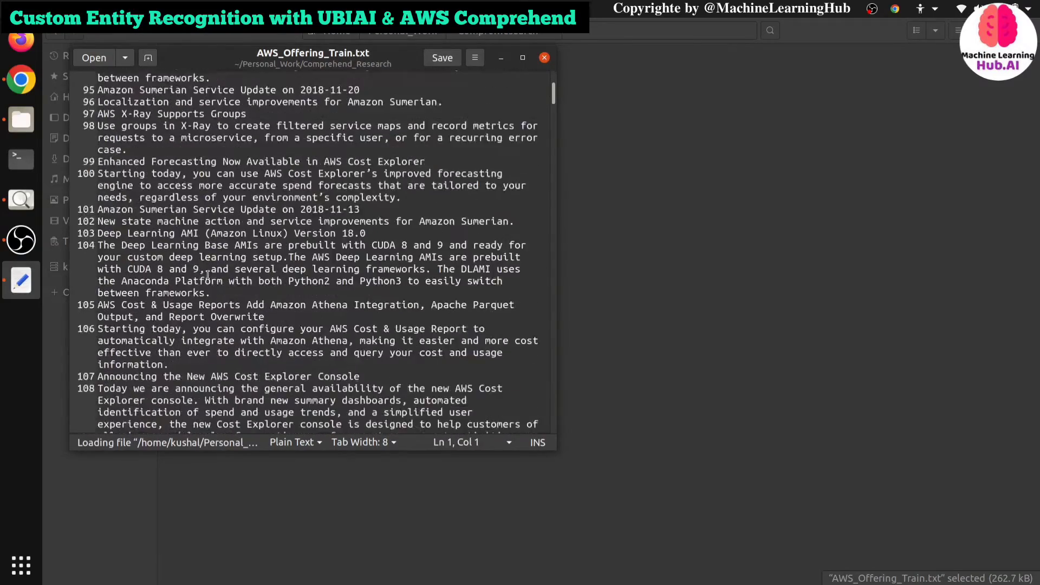
scroll(209, 275, "down", 4)
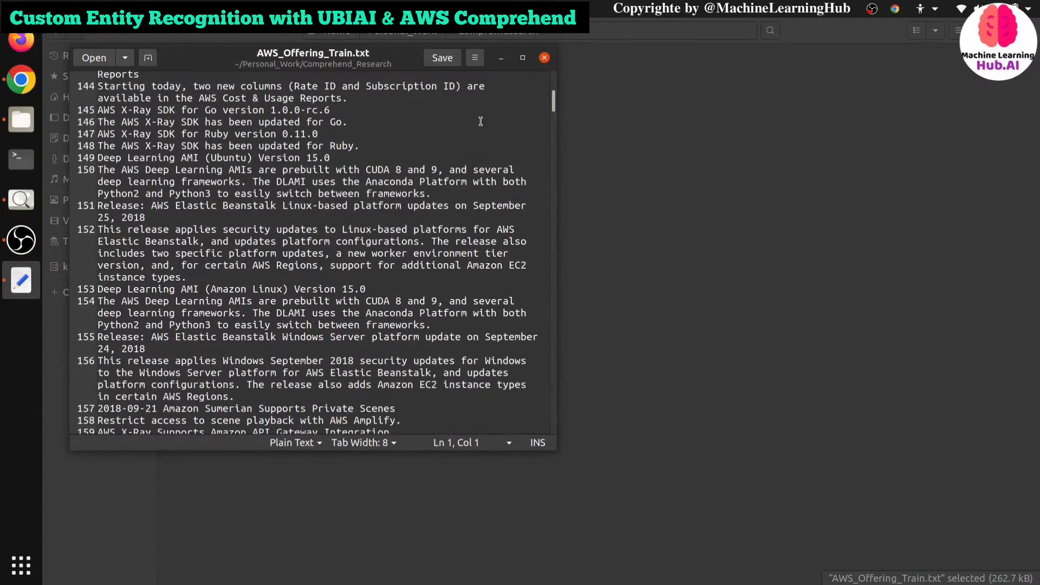
left_click(545, 57)
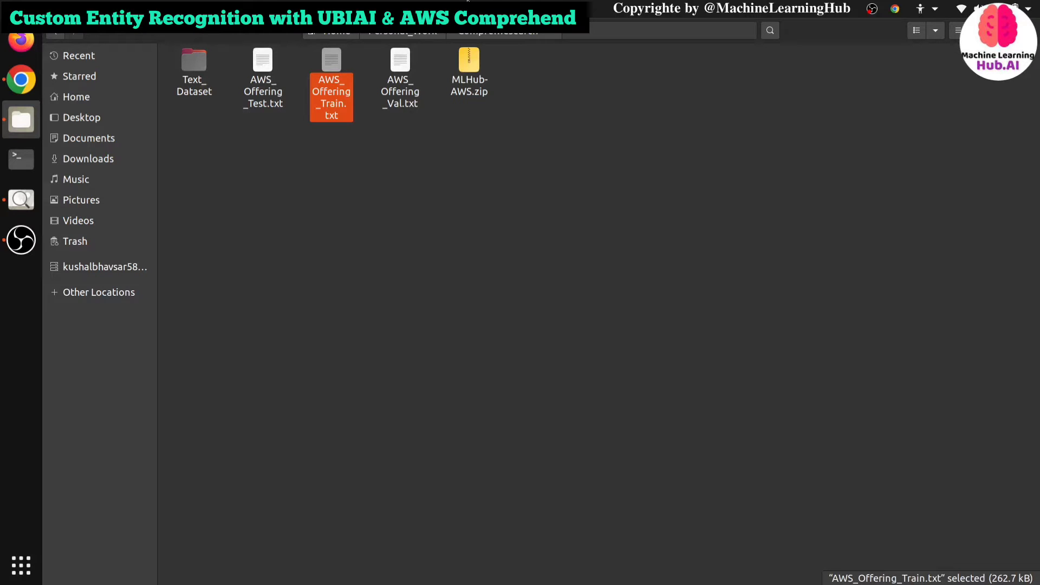
- Open the Text_Dataset folder, look over its part files and briefly check the project's upload page in Chrome
double_click(192, 86)
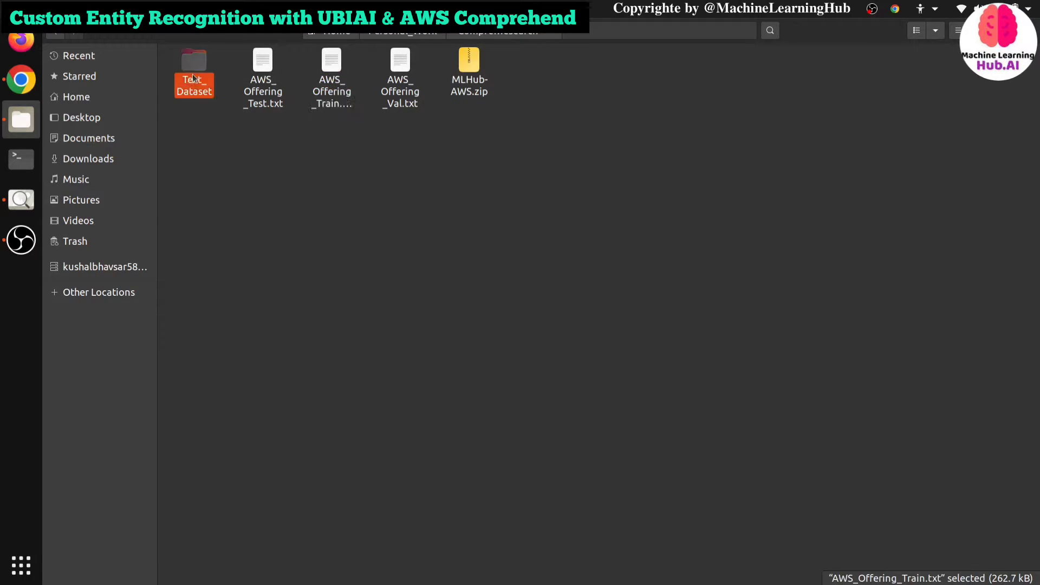
left_click(186, 70)
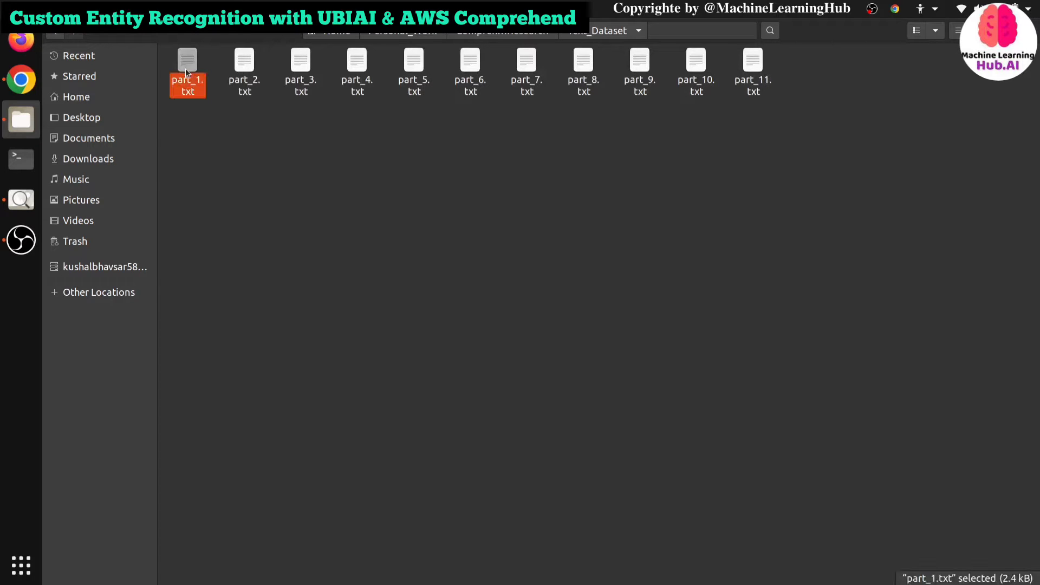
left_click(583, 69)
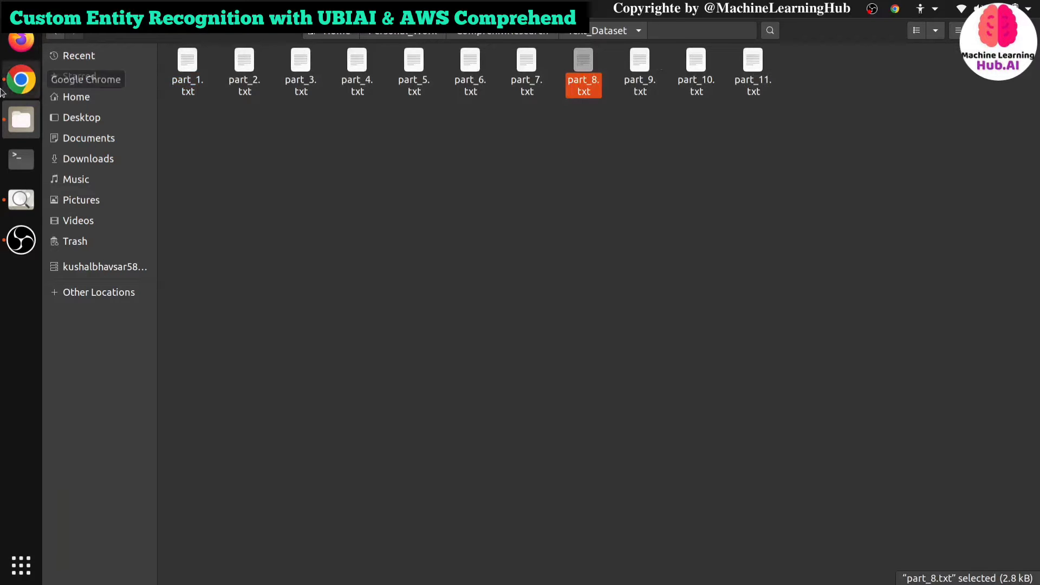
left_click(21, 79)
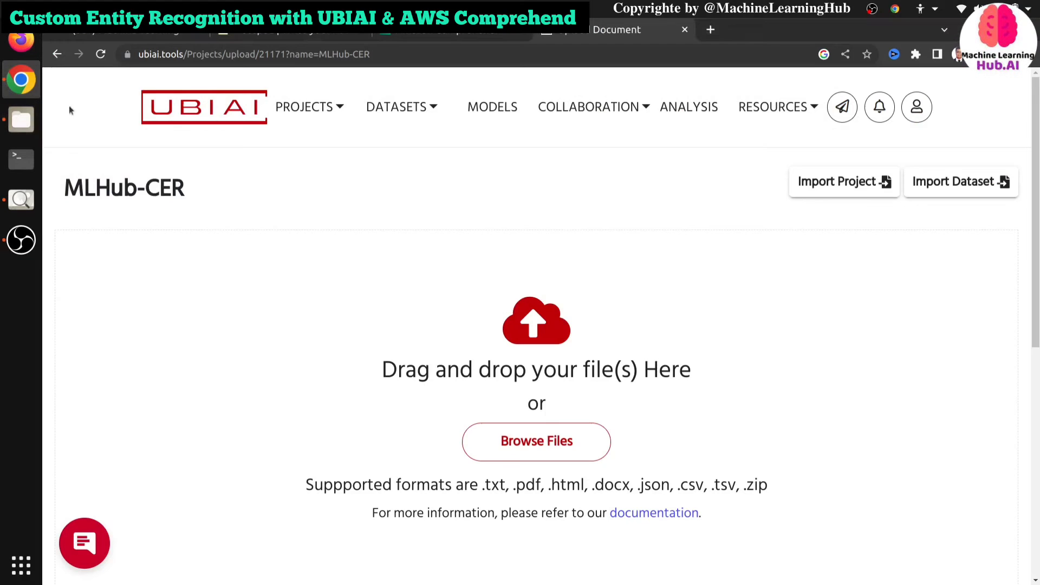
left_click(20, 119)
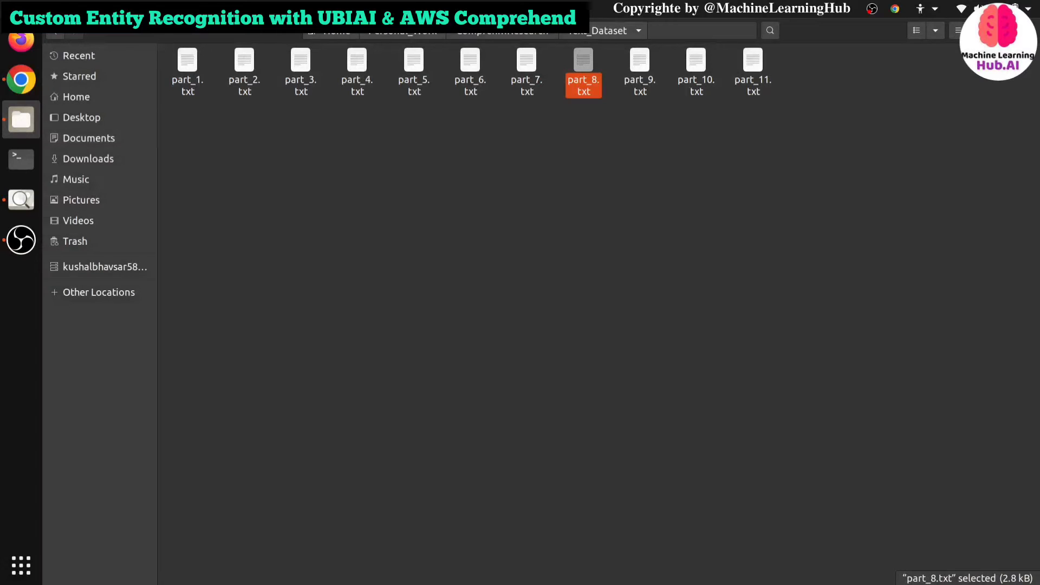
- Upload all part files from the Text_Dataset folder to the MLHub-CER project with No pre-annotation
key("super+Down")
key("ctrl+a")
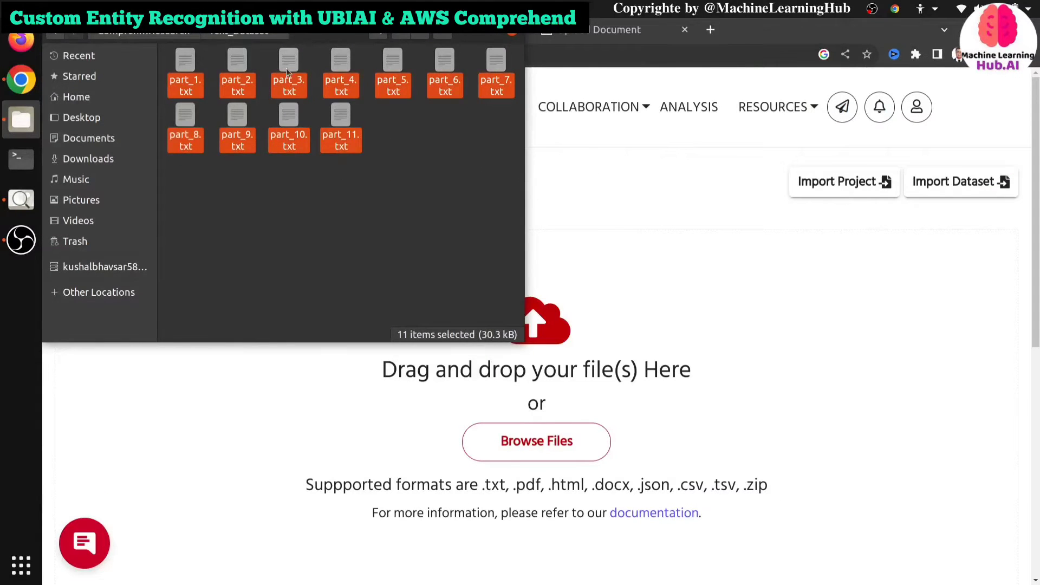
mouse_move(287, 72)
left_mouse_down()
mouse_move(531, 317)
mouse_move(602, 433)
mouse_move(586, 432)
left_mouse_up()
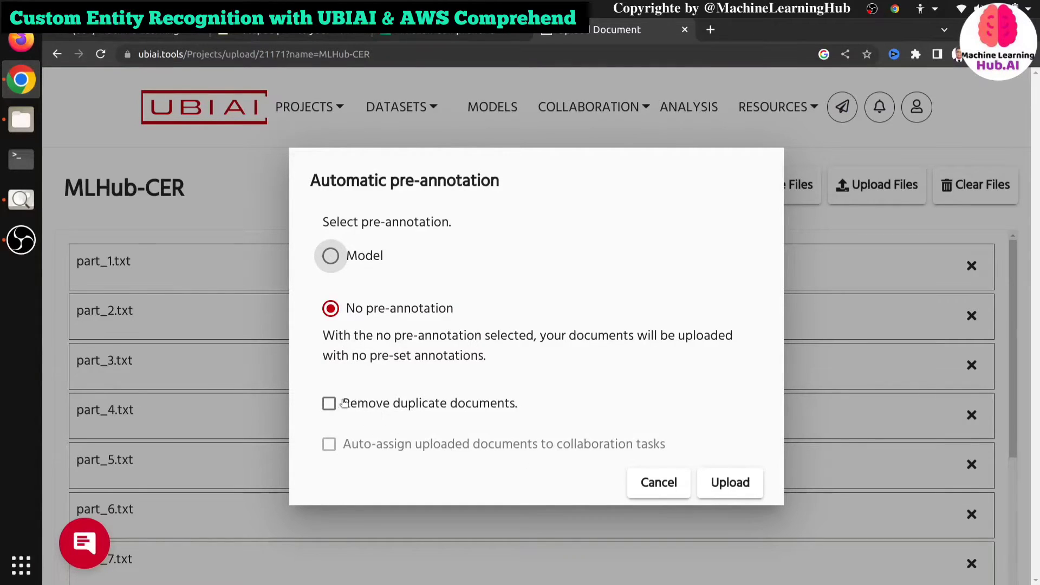
left_click(731, 483)
scroll(297, 332, "down", 4)
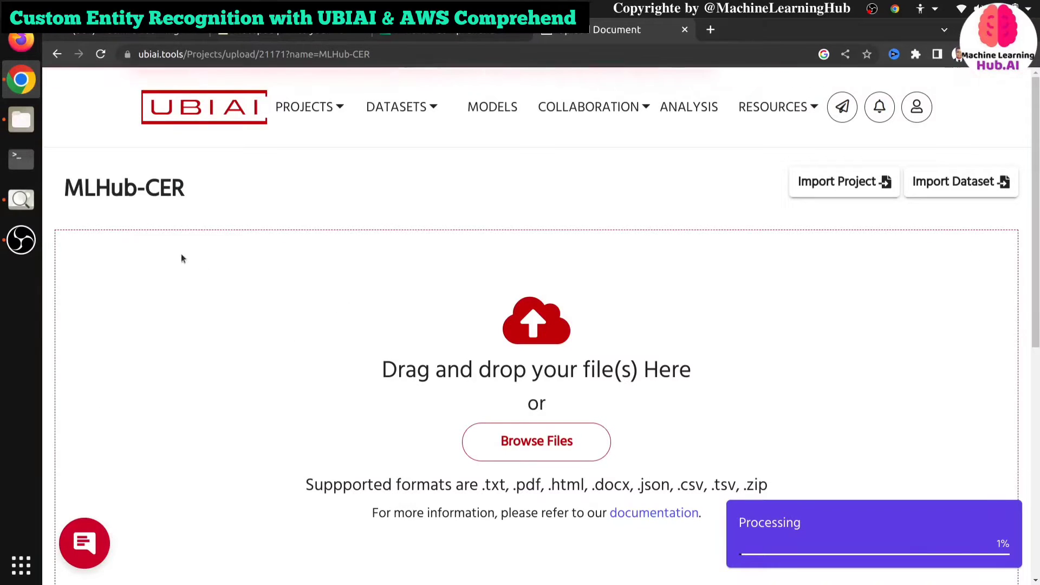
left_click(8, 248)
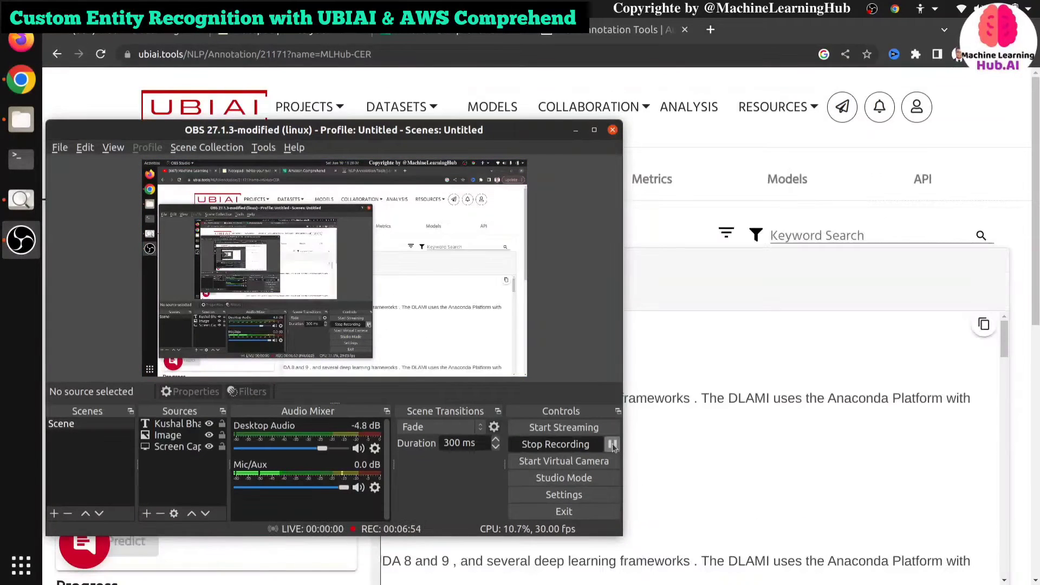
left_click(730, 283)
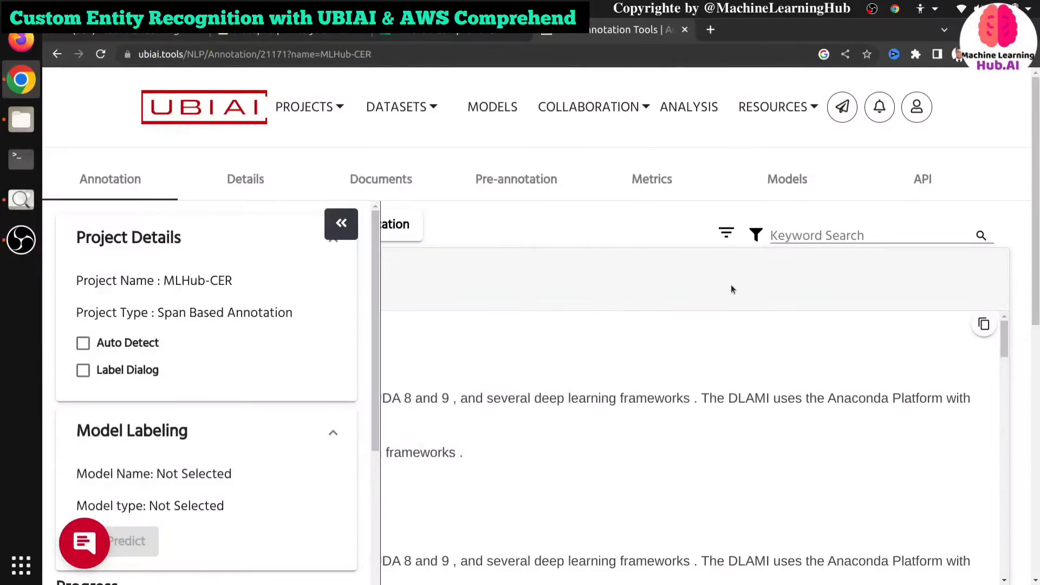
- Look over the annotation page's project details, model labeling section, document list and the text of part_11.txt
scroll(278, 341, "down", 5)
scroll(278, 343, "up", 4)
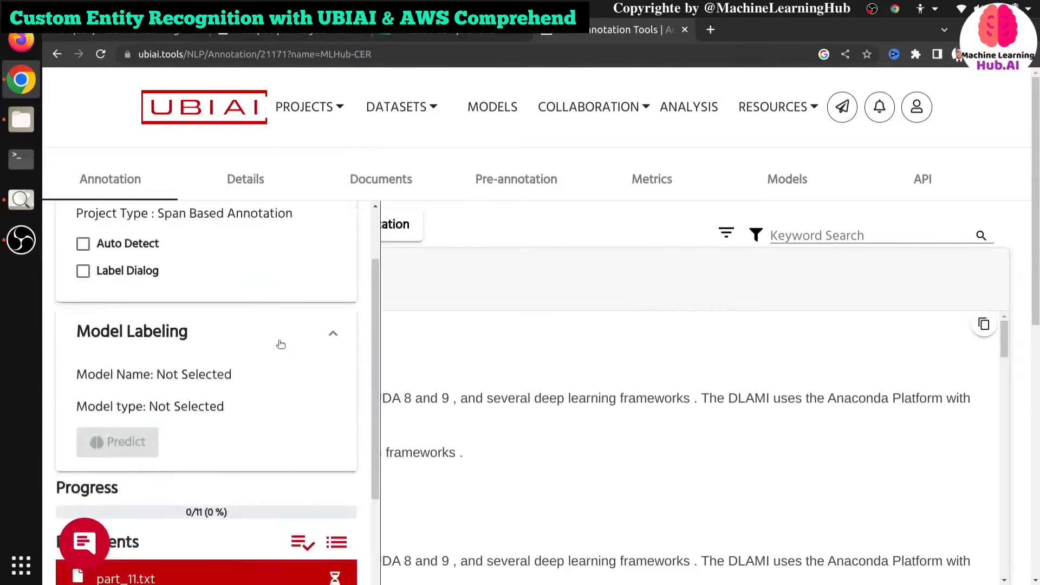
scroll(277, 345, "down", 6)
scroll(277, 344, "down", 5)
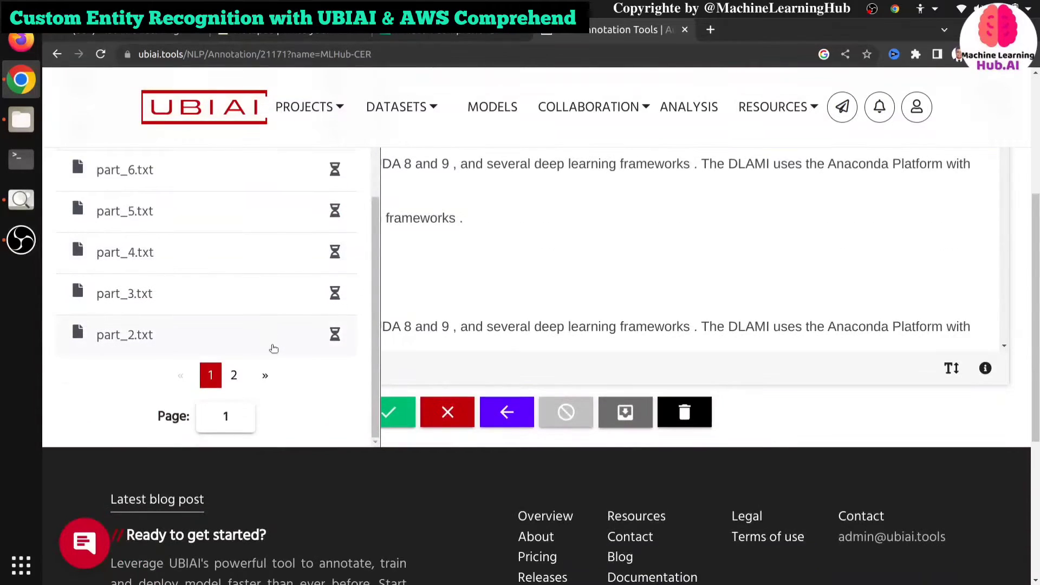
scroll(274, 281, "up", 5)
scroll(594, 367, "up", 5)
scroll(594, 361, "down", 10)
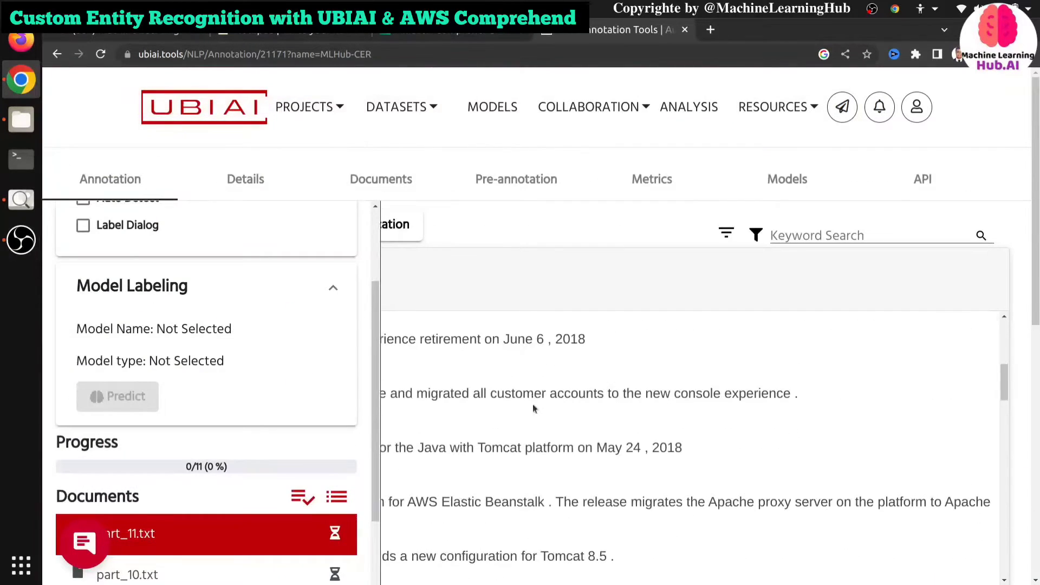
- Reduce the page zoom to 110% and look through the part_11.txt text beneath the AWS_SERVICE label
key("ctrl+plus")
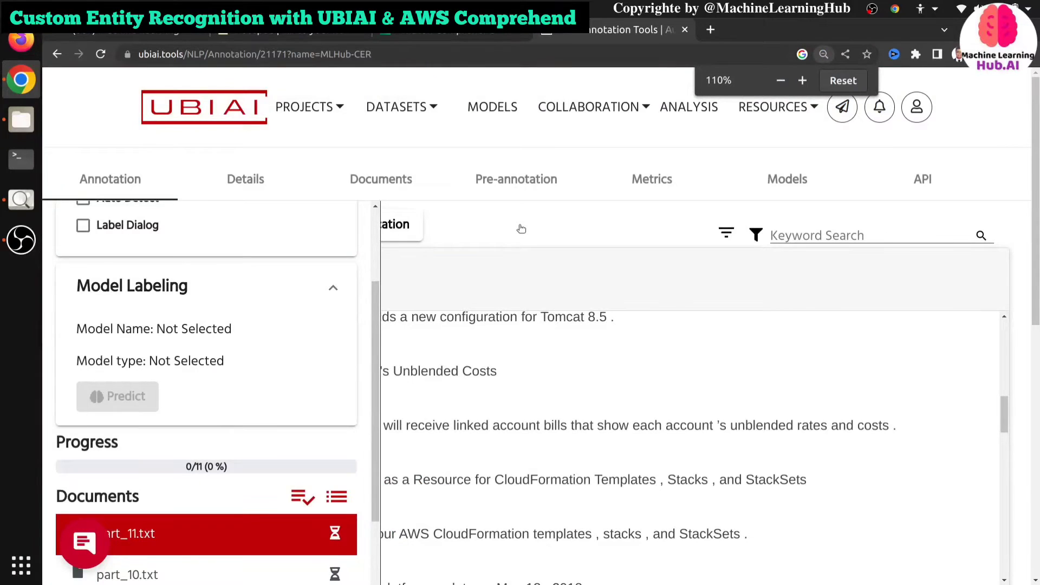
key("ctrl+minus")
scroll(560, 440, "down", 6)
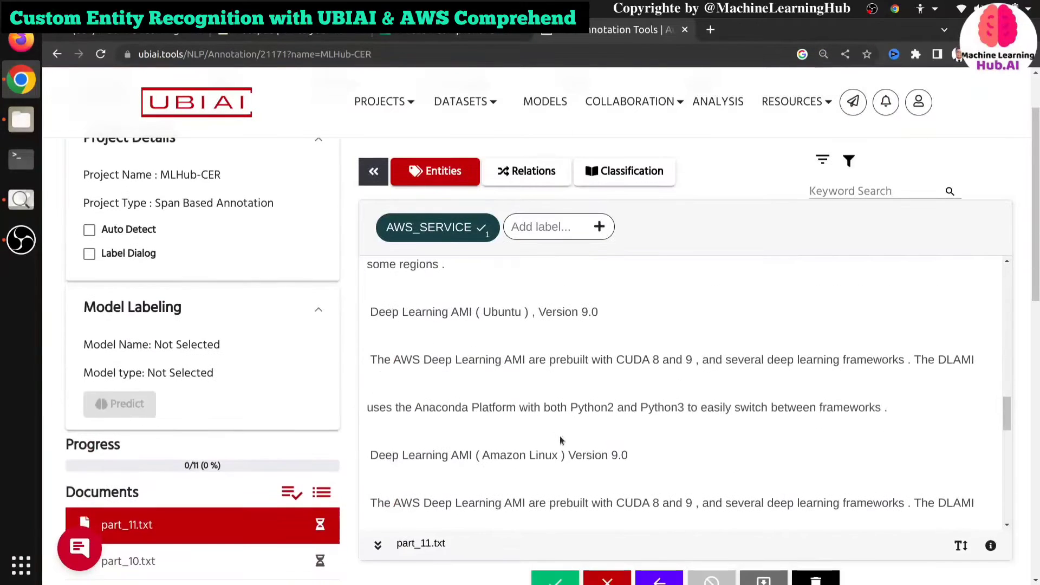
scroll(561, 440, "down", 10)
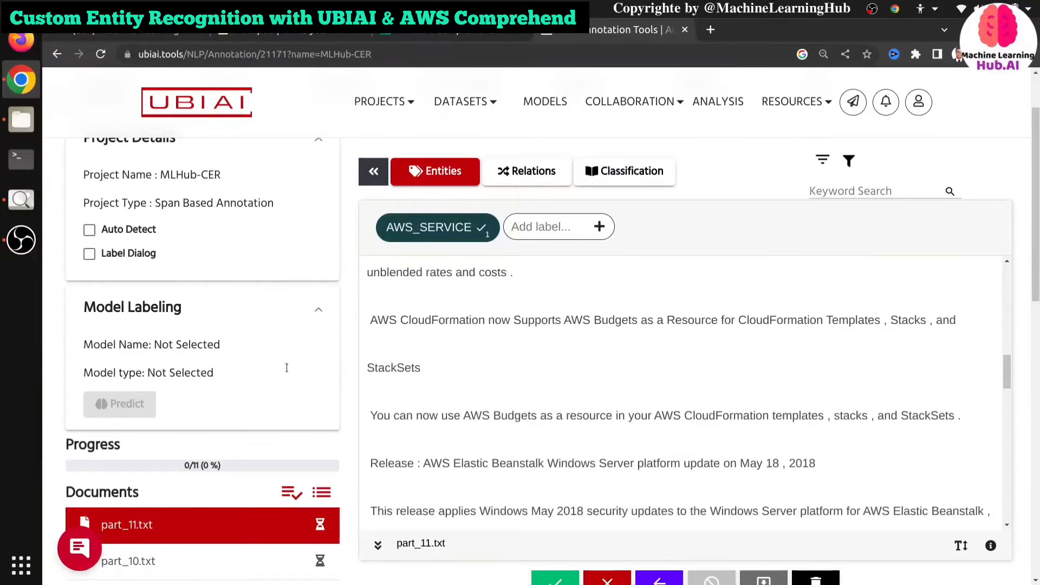
- Examine the project details, model labeling options, uploaded document list and AWS_SERVICE label on the annotation page
scroll(186, 358, "up", 3)
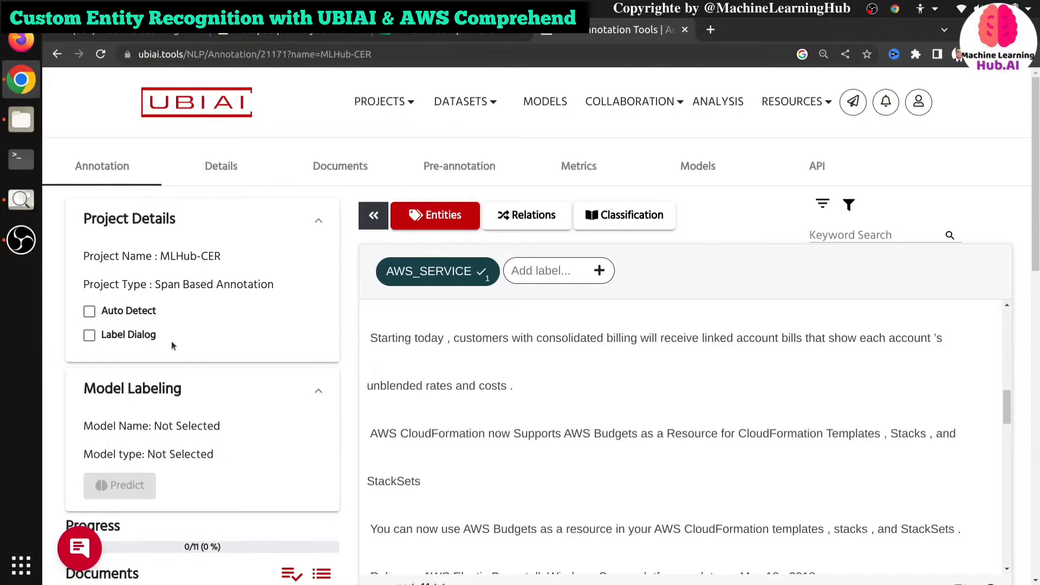
scroll(176, 357, "down", 3)
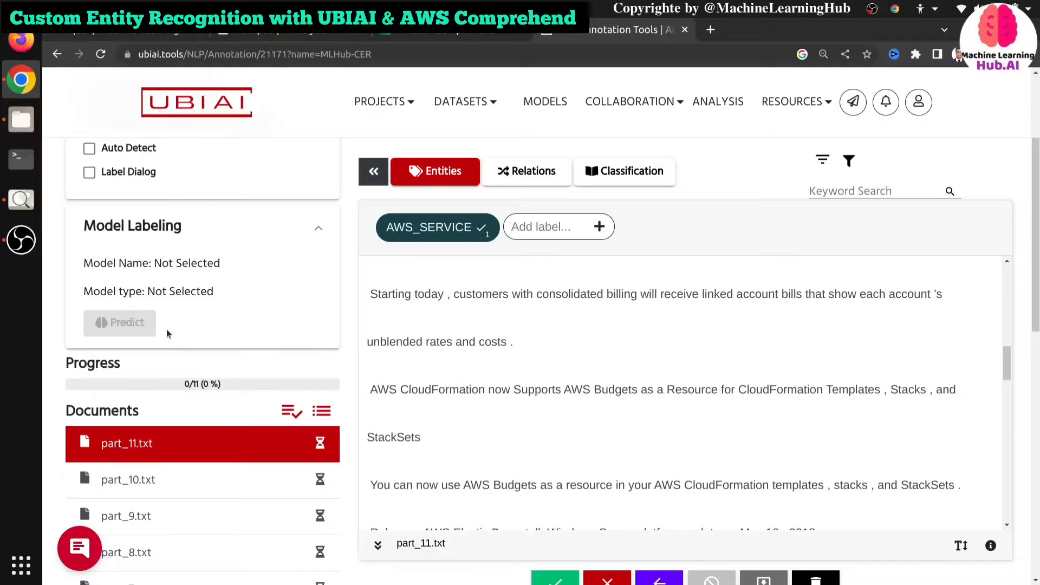
scroll(233, 390, "down", 3)
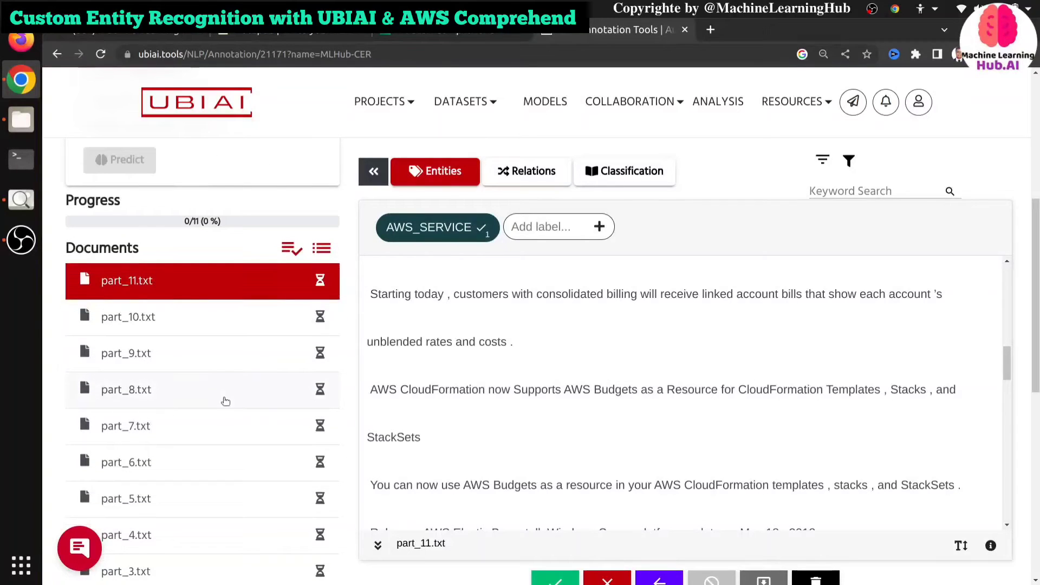
scroll(225, 401, "down", 5)
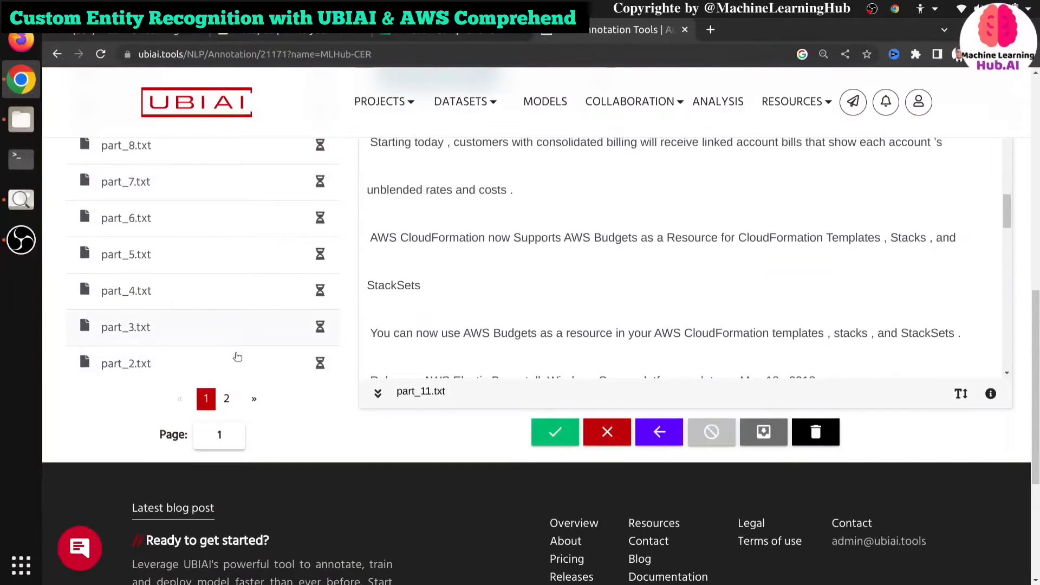
scroll(236, 358, "up", 2)
scroll(236, 358, "up", 5)
scroll(524, 425, "up", 9)
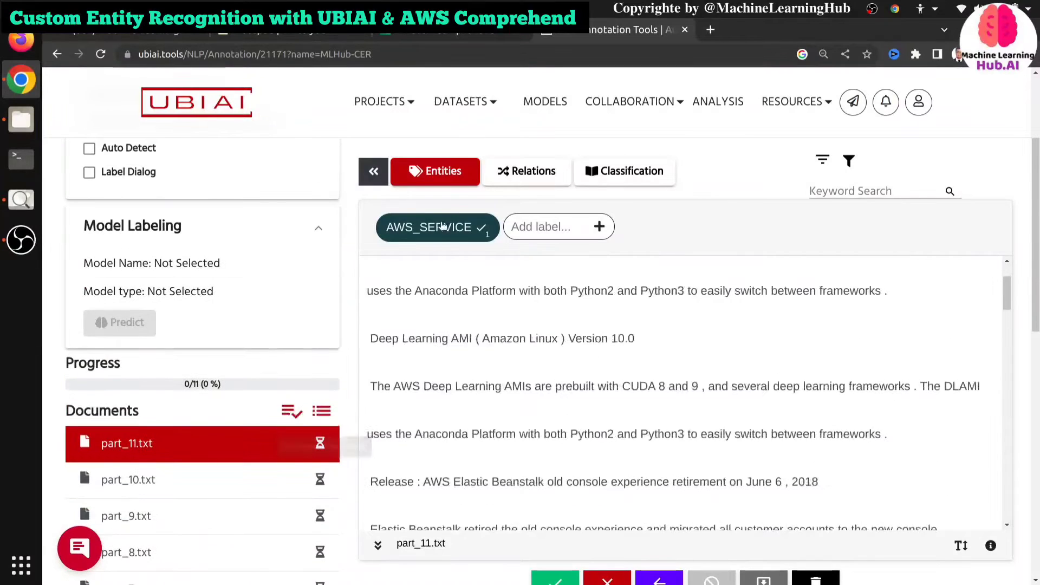
scroll(440, 260, "up", 3)
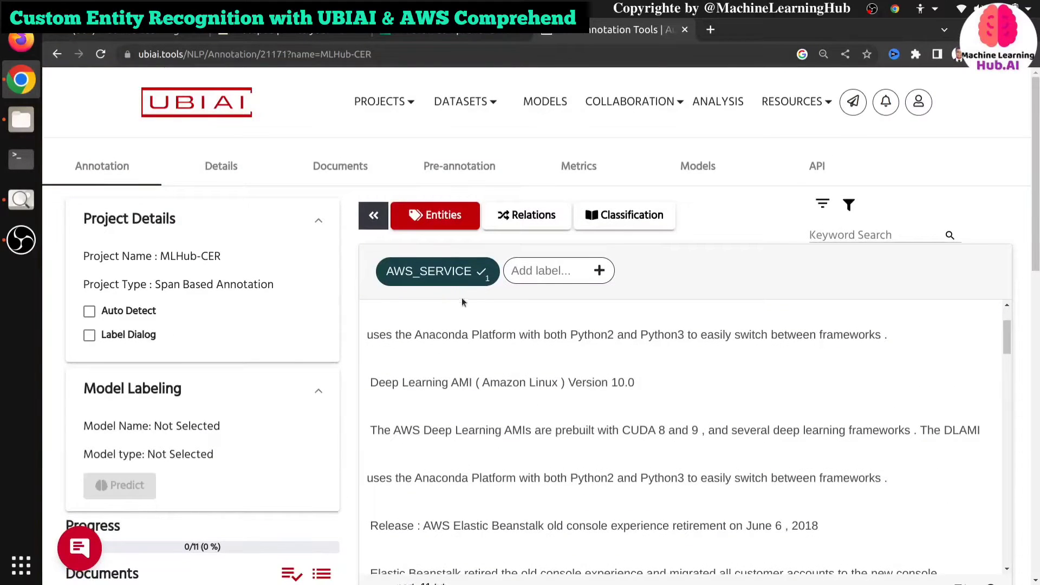
scroll(378, 355, "down", 2)
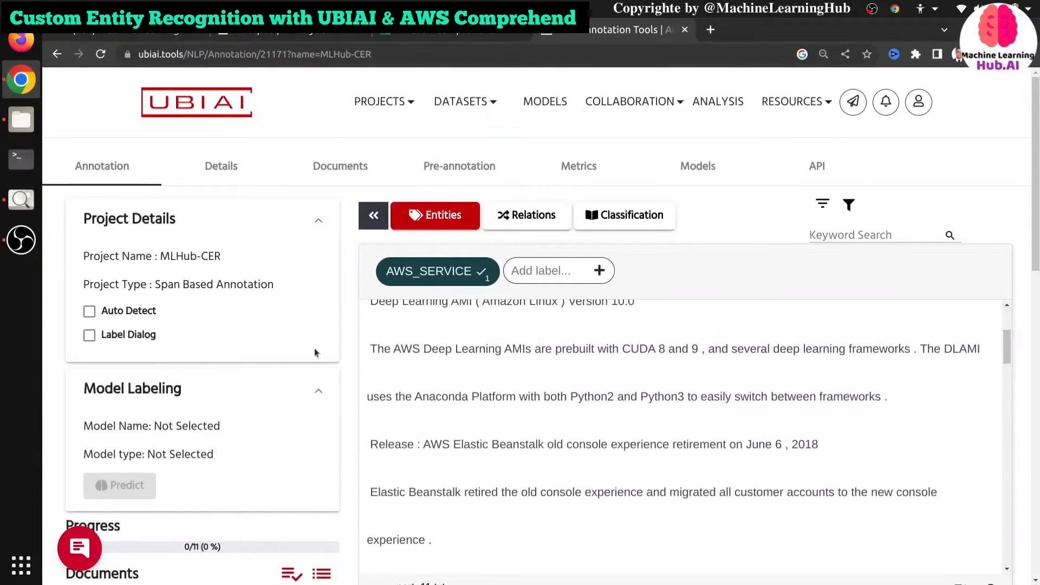
- Look through the project's Details, Documents, Pre-annotation and Metrics pages, including the document statistics and charts
left_click(219, 169)
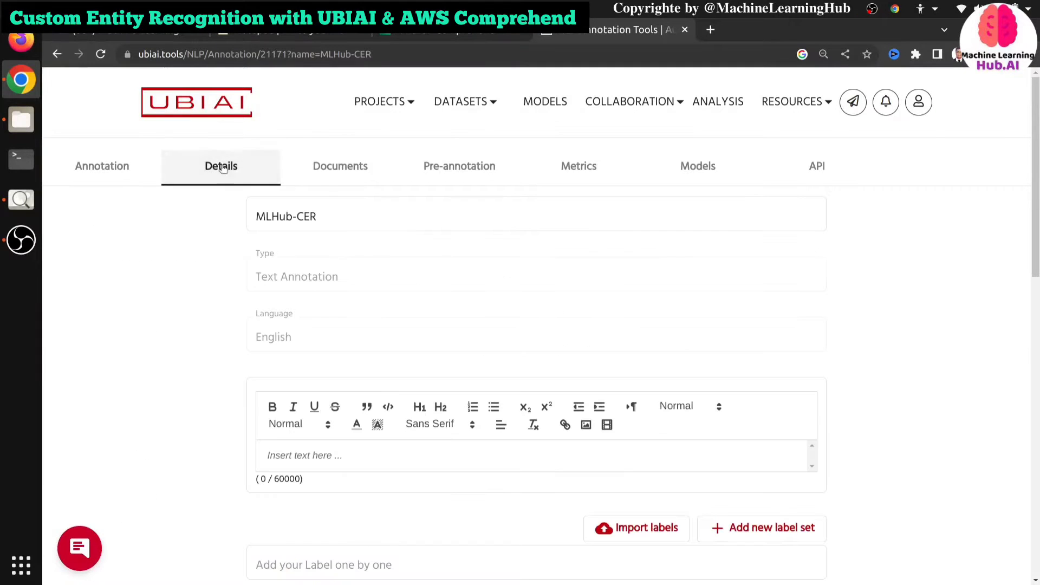
left_click(327, 177)
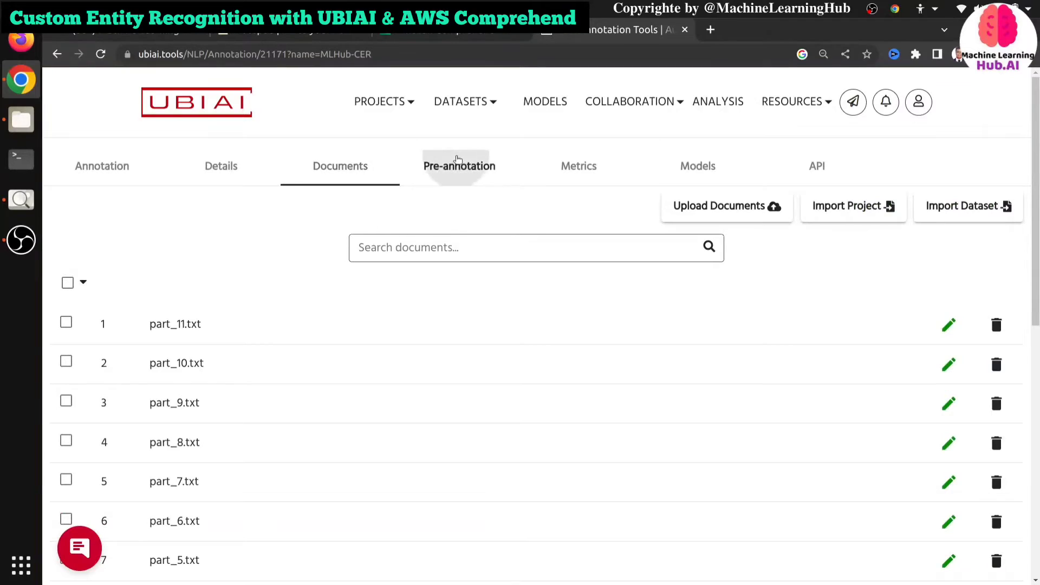
left_click(458, 164)
left_click(601, 163)
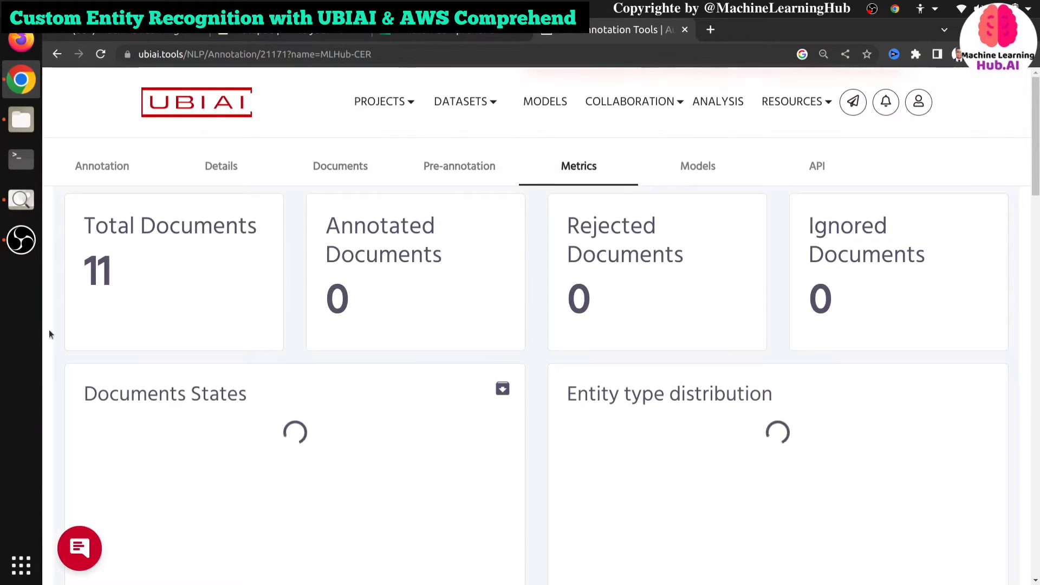
scroll(399, 359, "down", 10)
scroll(399, 360, "up", 10)
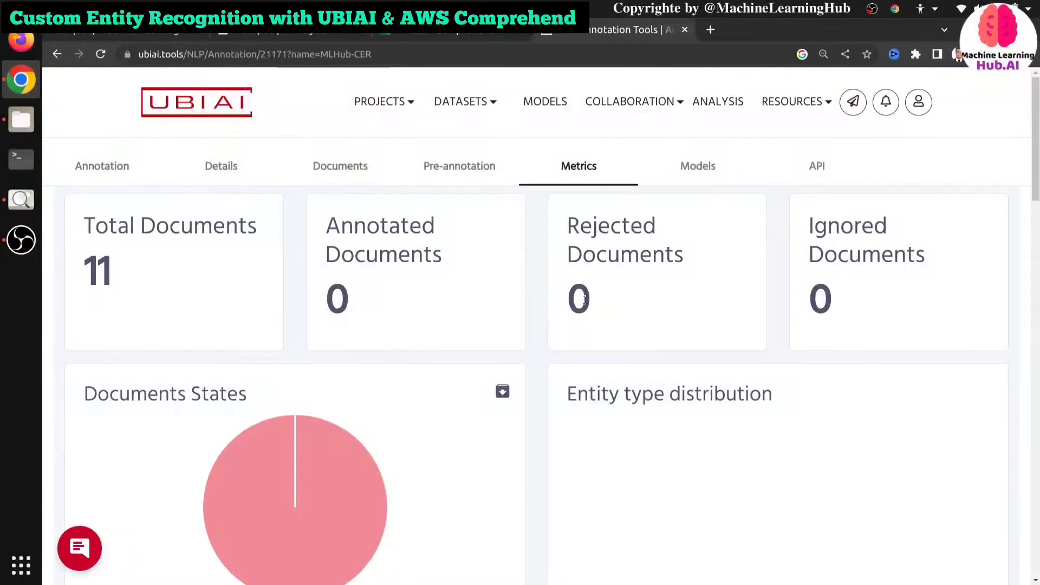
- Check the project's Models and API pages, revisit its metrics and return to the annotation page
left_click(705, 165)
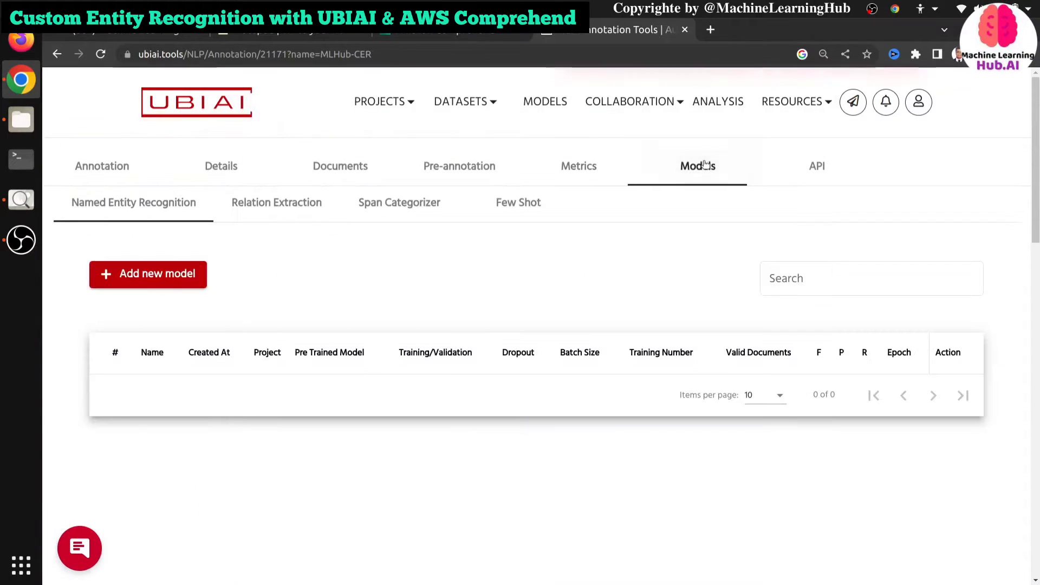
left_click(816, 168)
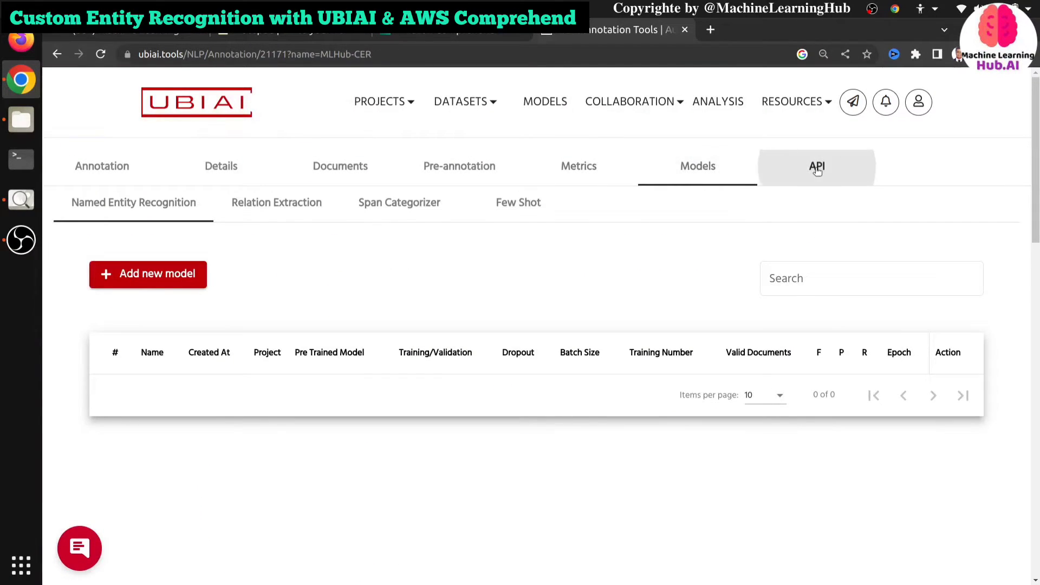
scroll(338, 401, "down", 2)
scroll(338, 401, "down", 9)
scroll(338, 401, "up", 11)
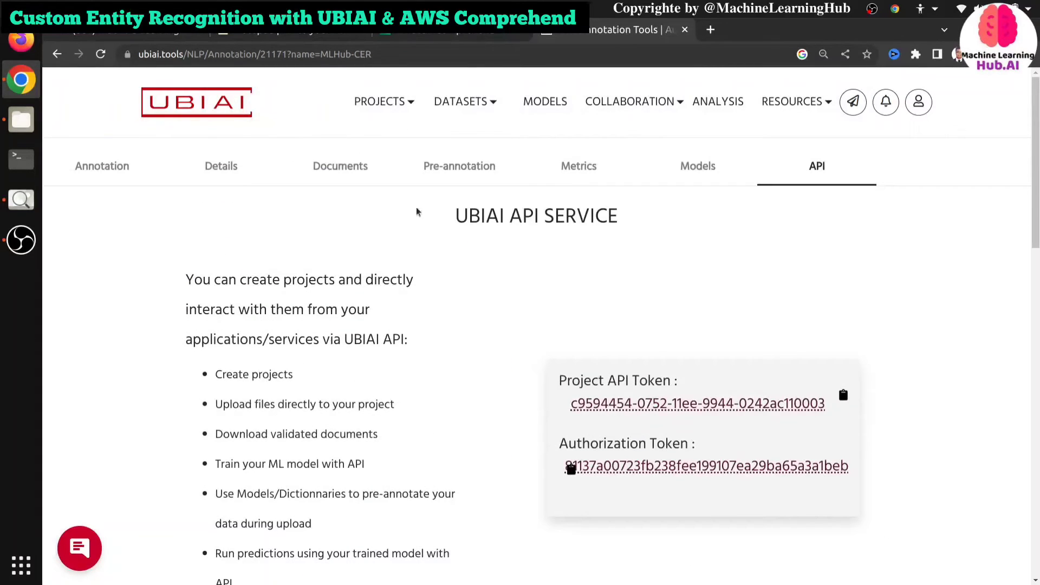
left_click(598, 172)
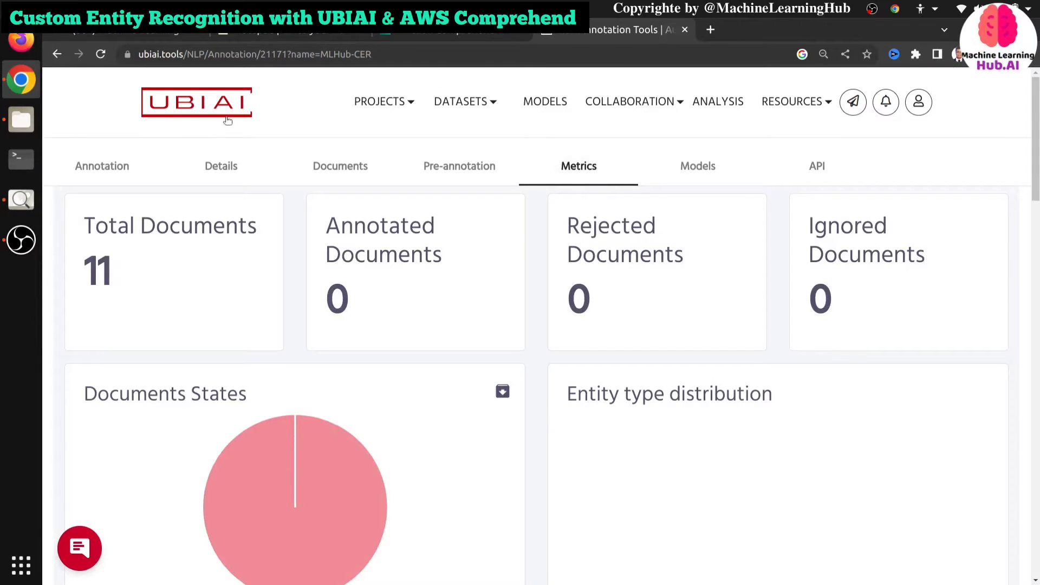
left_click(99, 171)
- Check the video outline in the online notepad, highlight the UBIAI Features line and return to the UBIAI project
left_click(316, 33)
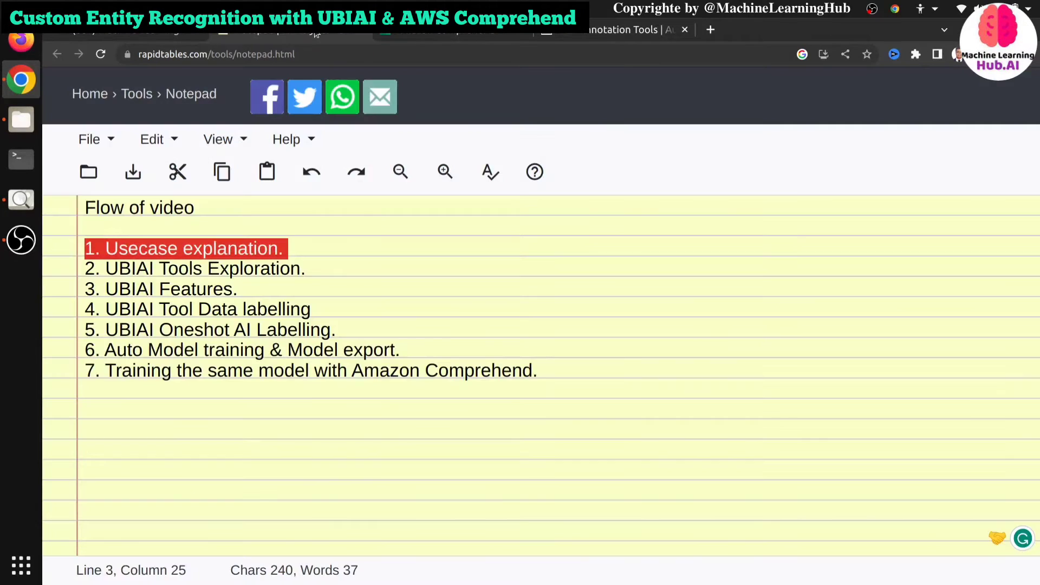
left_click_drag(312, 316, 363, 323)
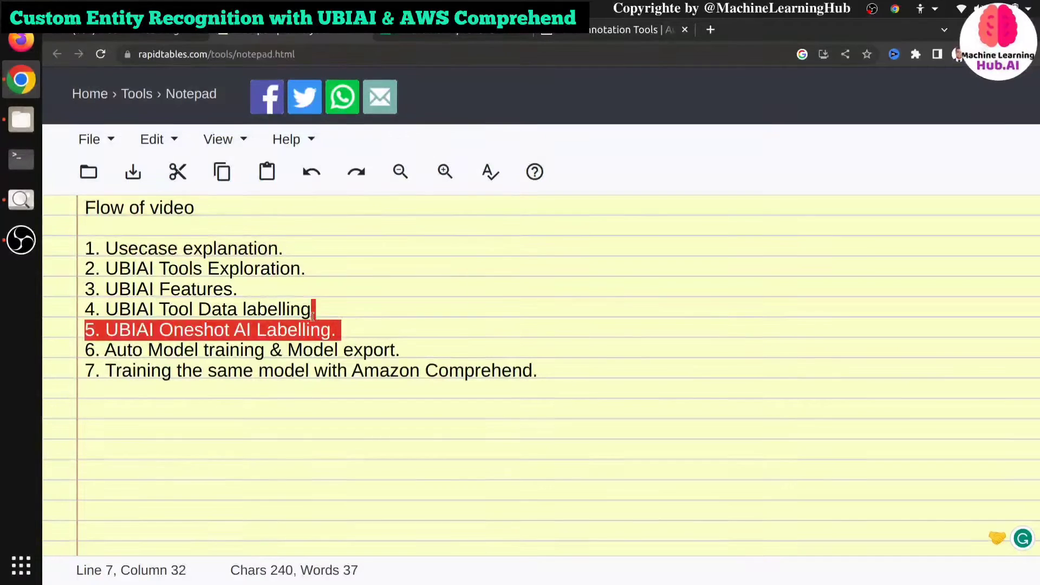
left_click_drag(249, 288, 82, 287)
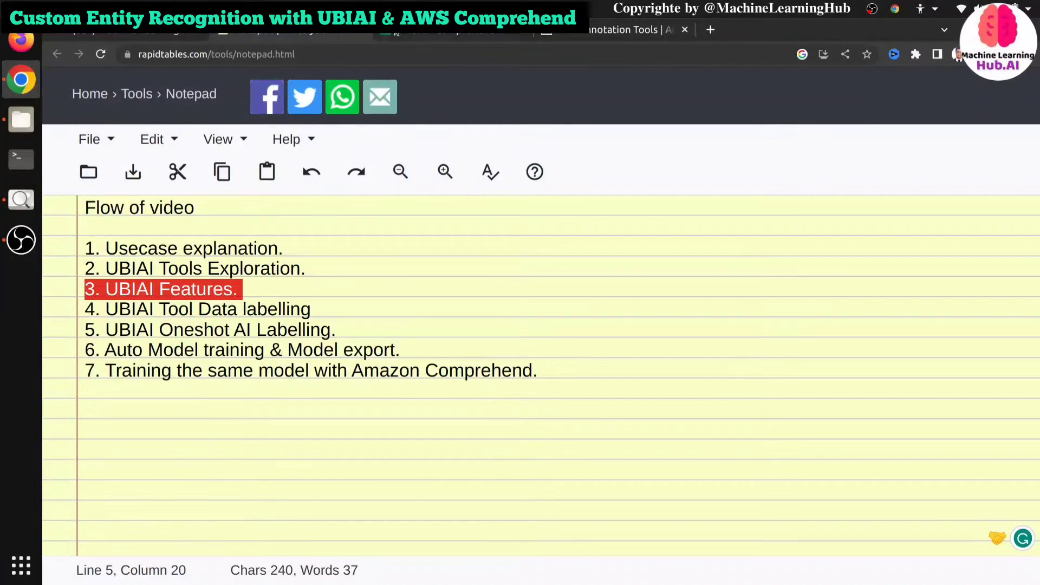
left_click(627, 31)
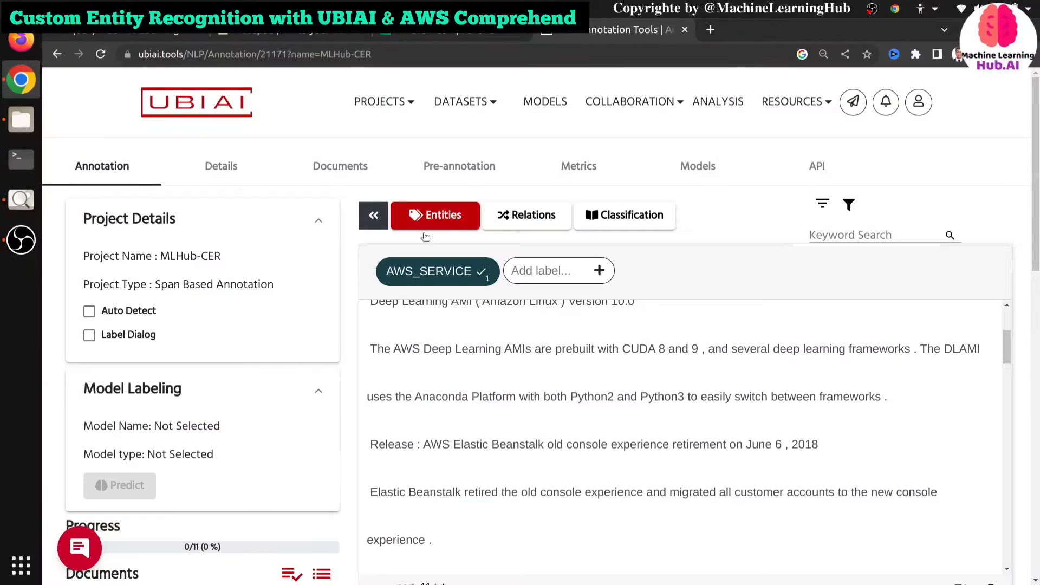
- Look over the document list and label "AWS Deep Learning" in the first AMIs sentence of part_11.txt as AWS_SERVICE
scroll(438, 382, "up", 3)
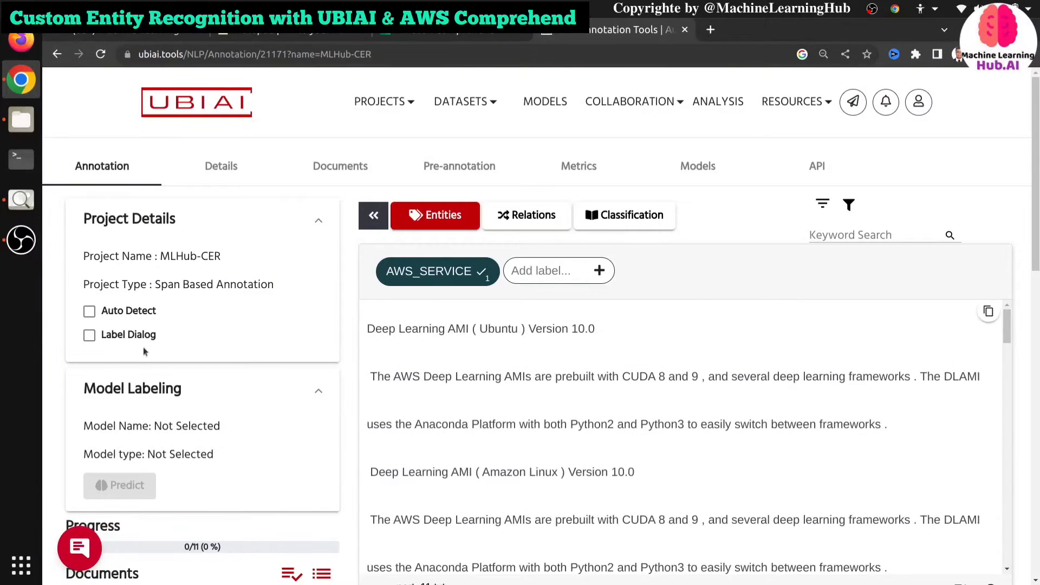
scroll(234, 349, "down", 5)
scroll(216, 448, "down", 3)
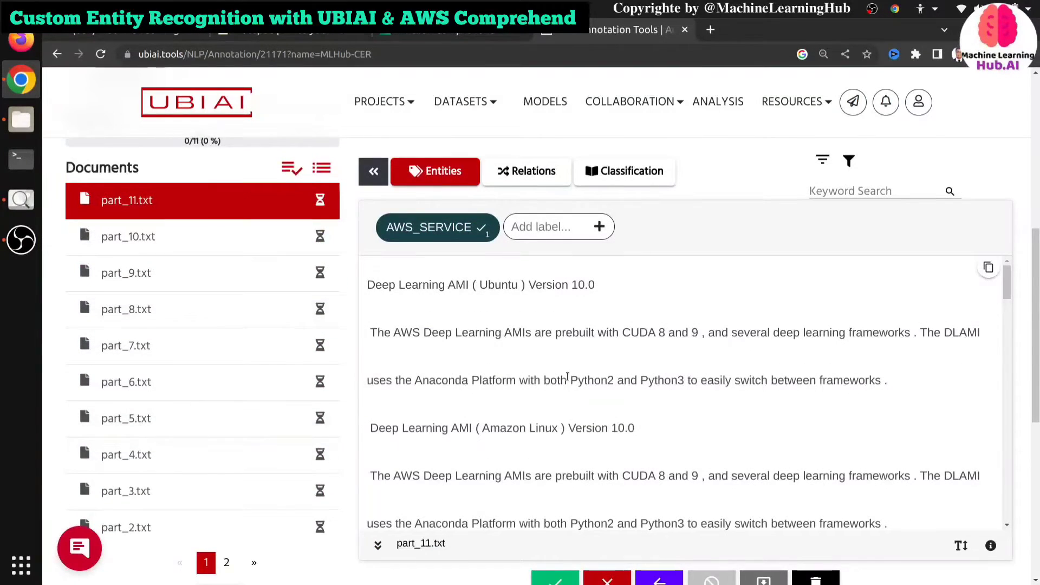
scroll(213, 451, "up", 2)
scroll(151, 328, "up", 4)
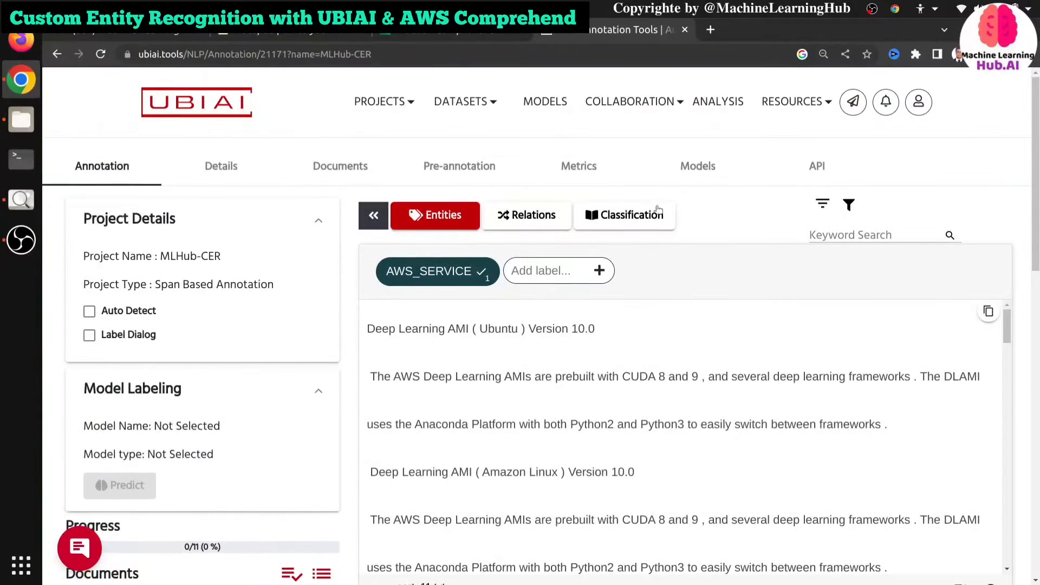
scroll(557, 246, "down", 1)
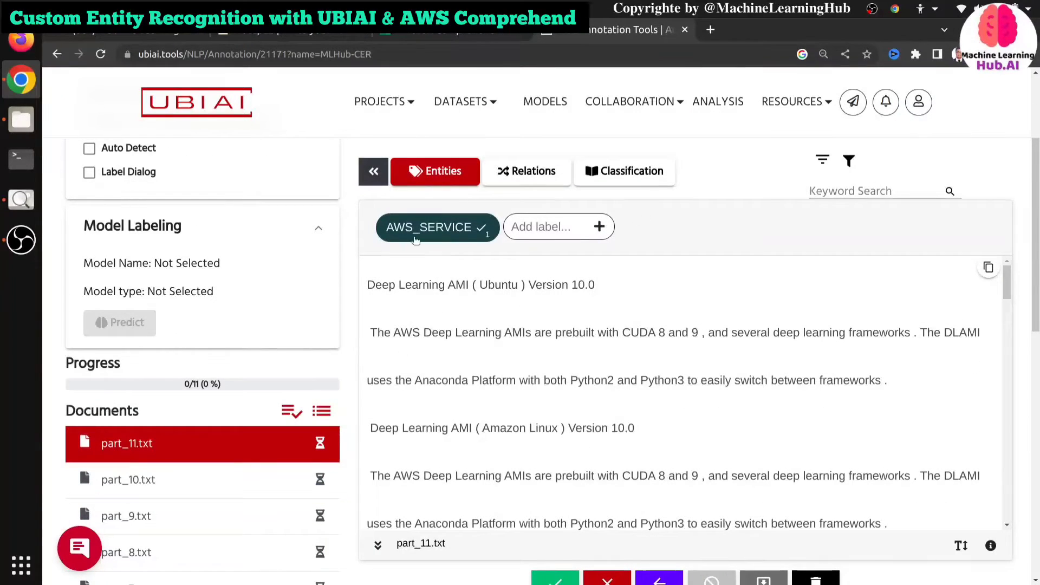
left_click_drag(394, 334, 503, 347)
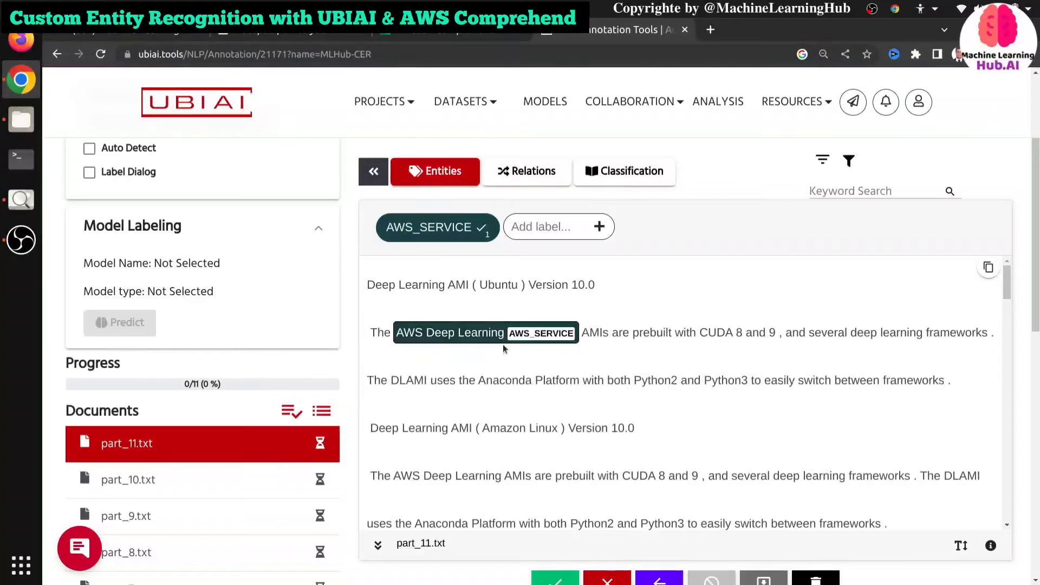
- Label "AWS Deep Learning" in the AMIs sentence below the Amazon Linux Version 10.0 heading as AWS_SERVICE
mouse_move(514, 334)
scroll(396, 375, "down", 2)
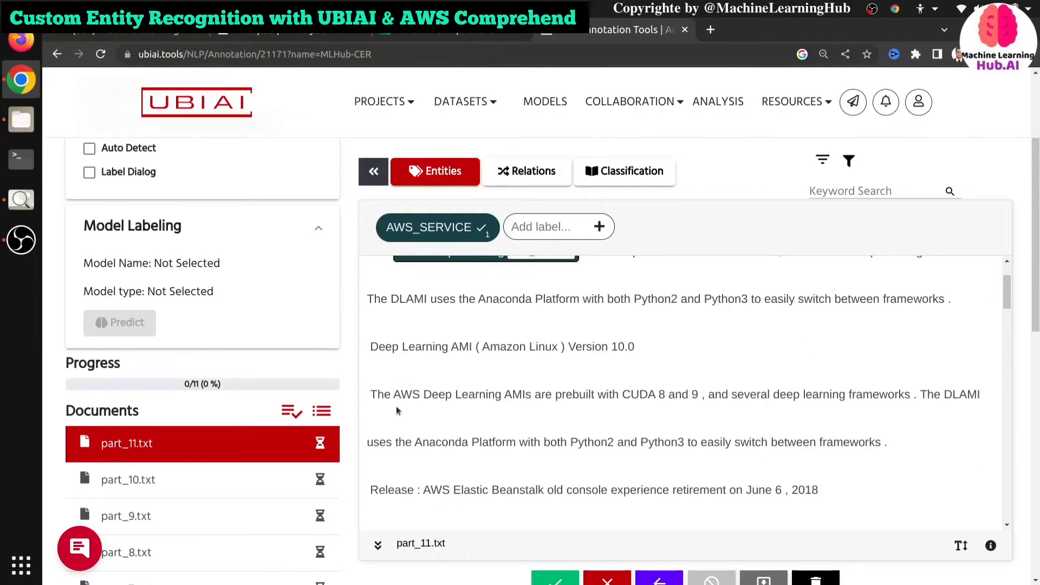
left_click_drag(393, 401, 505, 411)
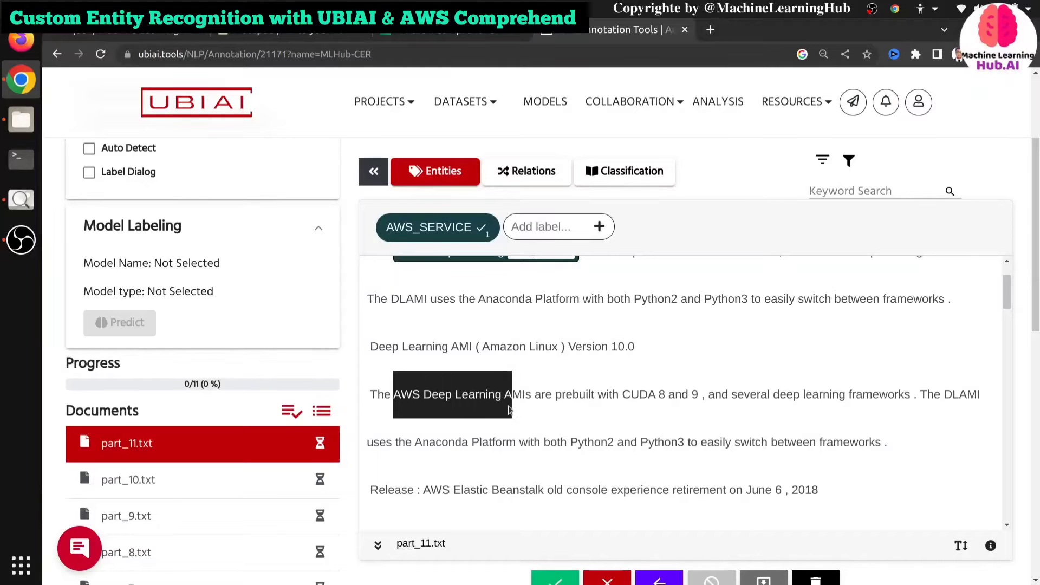
- Enable Auto Detect and label "AWS Elastic Beanstalk" in the June 6, 2018 release line as AWS_SERVICE
scroll(102, 279, "up", 3)
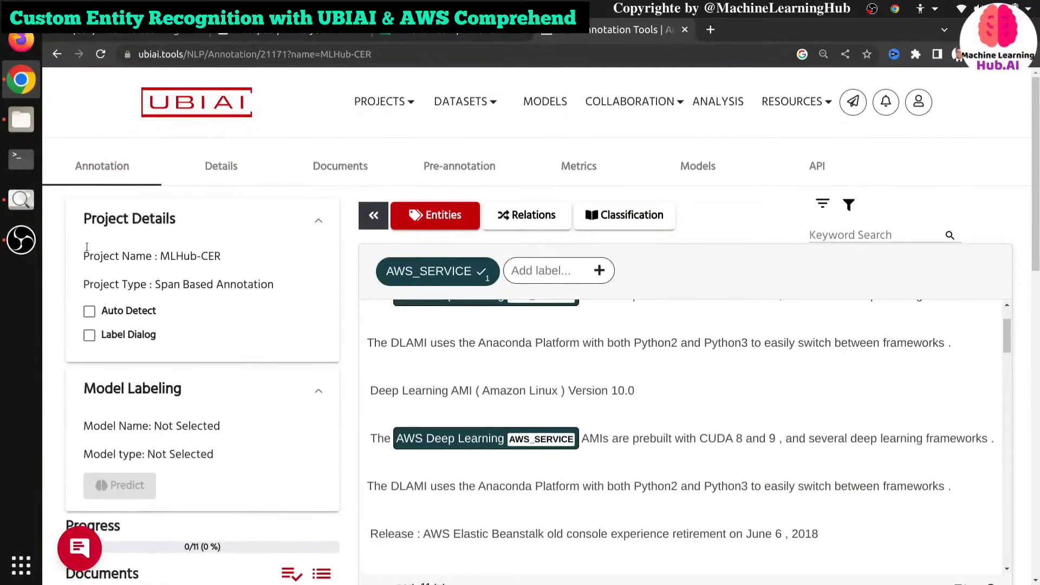
left_click(90, 311)
scroll(584, 412, "down", 6)
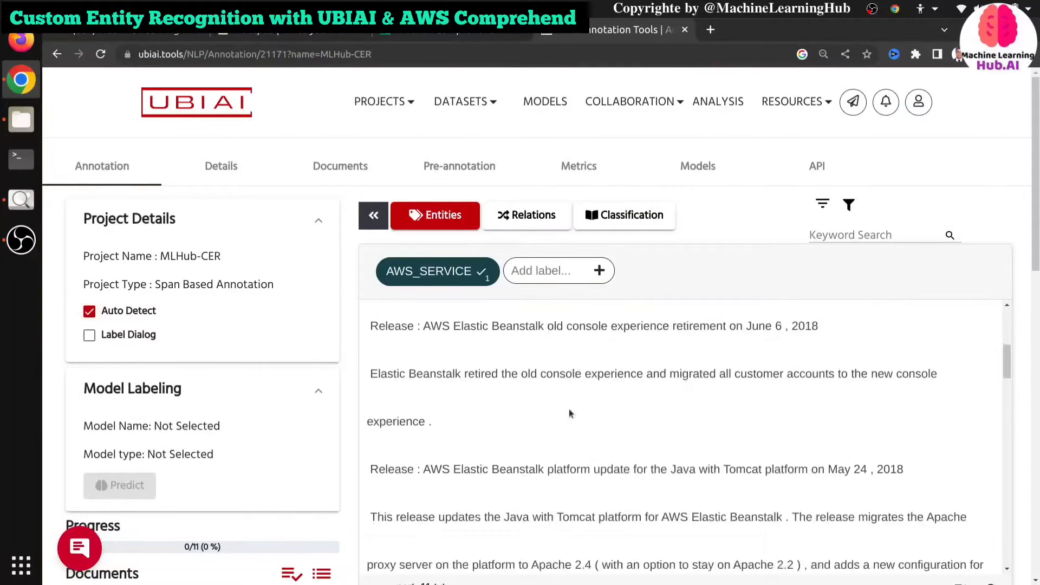
scroll(558, 406, "up", 6)
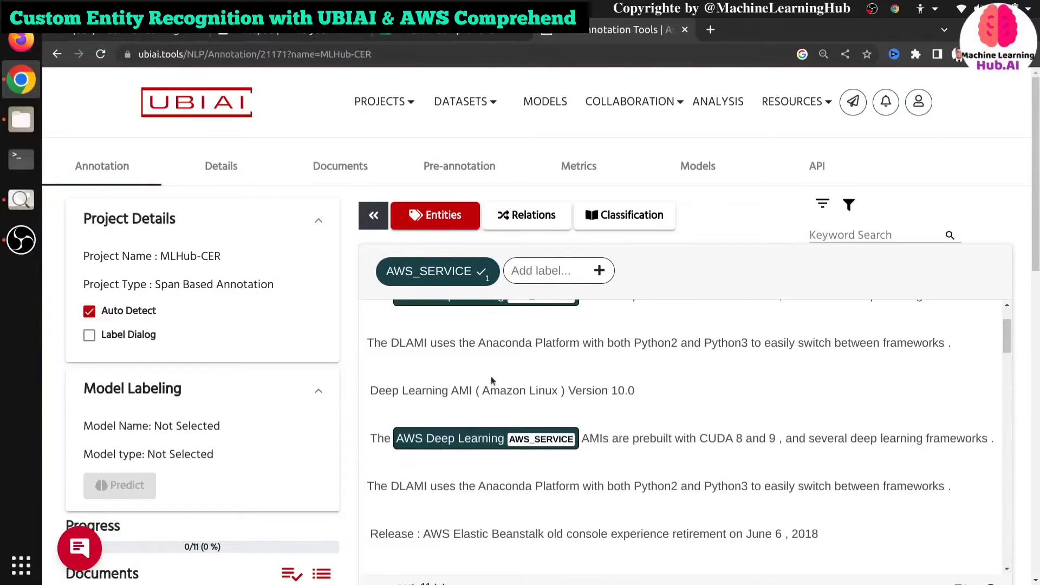
scroll(417, 444, "down", 6)
scroll(444, 352, "up", 3)
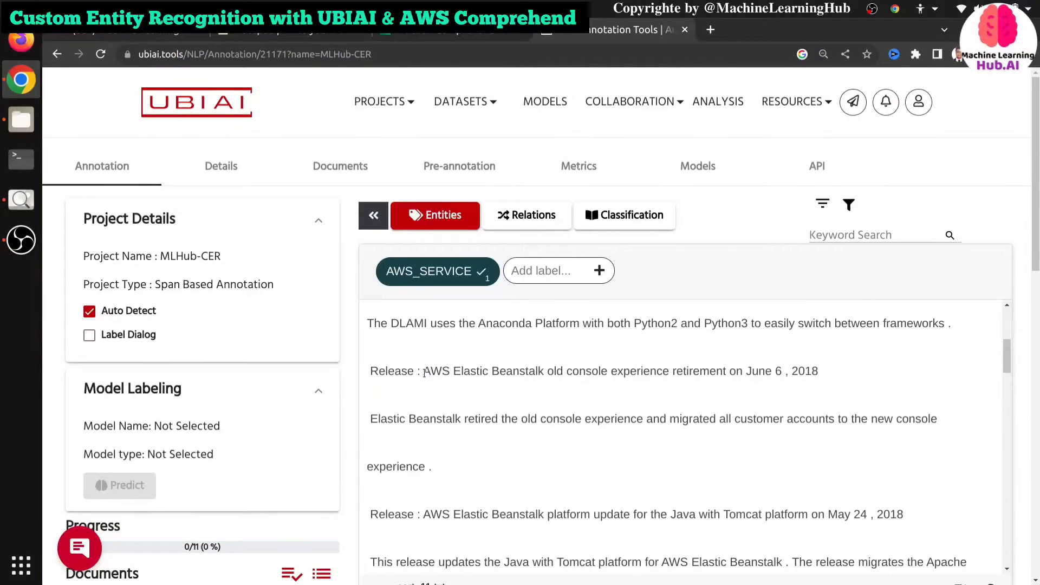
left_click_drag(424, 372, 543, 365)
scroll(485, 409, "down", 1)
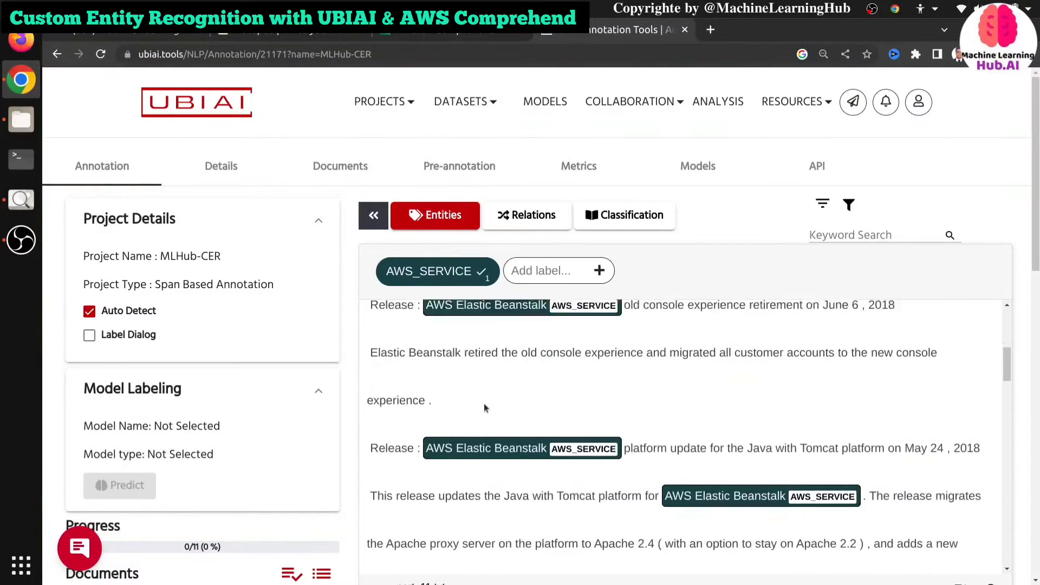
scroll(487, 436, "up", 2)
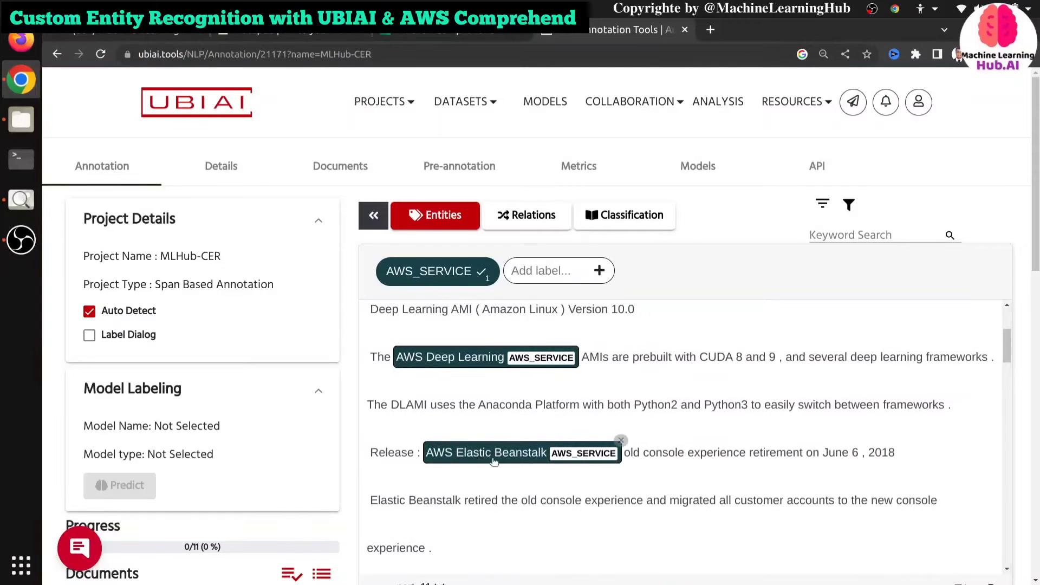
- Label "Deep Learning AMI" in the Amazon Linux Version 9.0 heading as AWS_SERVICE
scroll(490, 460, "down", 3)
scroll(707, 475, "down", 2)
scroll(486, 412, "down", 5)
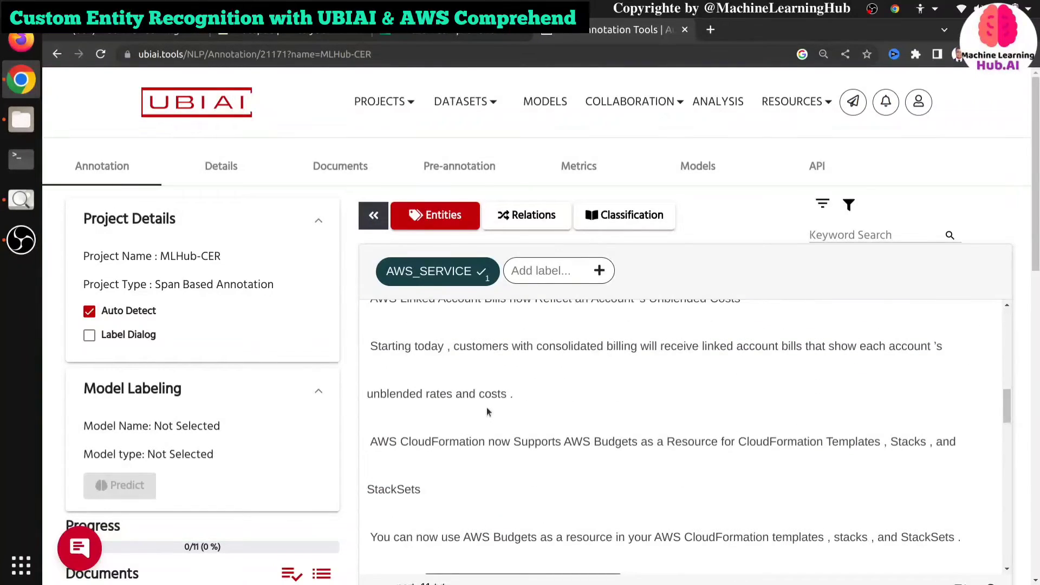
scroll(475, 406, "down", 6)
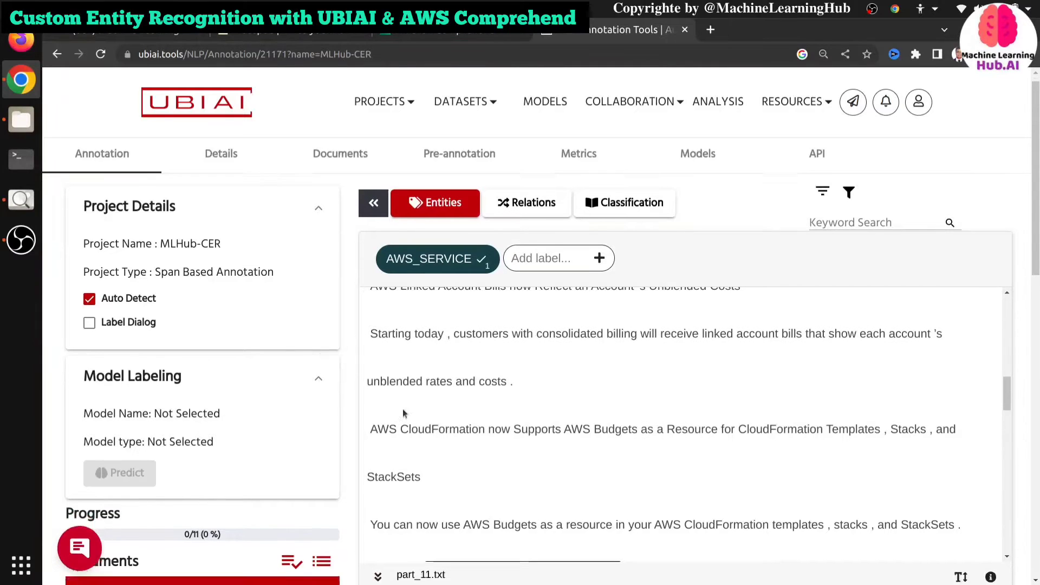
scroll(452, 400, "down", 2)
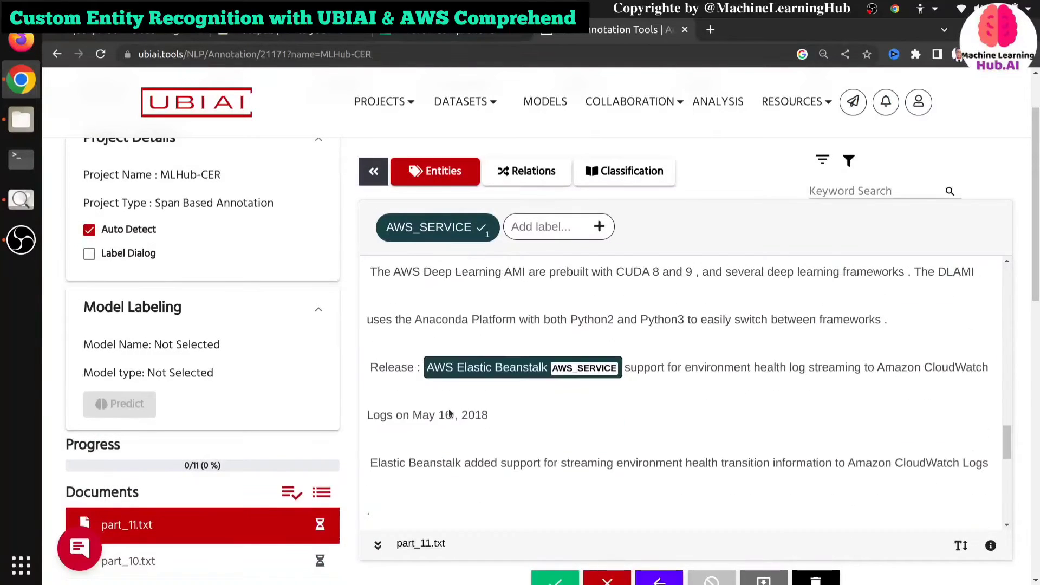
scroll(455, 380, "up", 3)
scroll(459, 357, "down", 2)
scroll(461, 352, "up", 2)
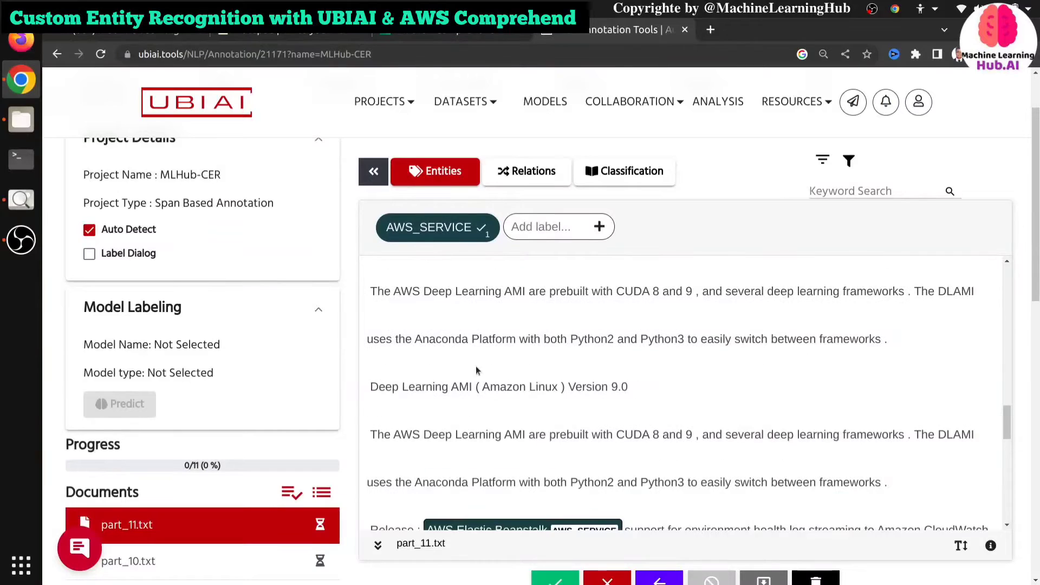
left_click_drag(473, 386, 371, 386)
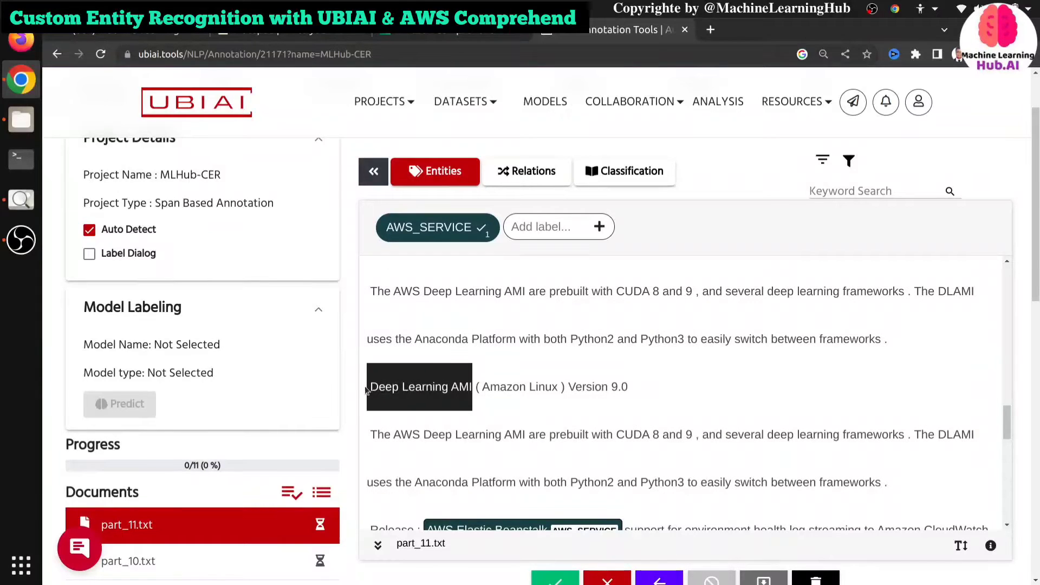
- Label "Amazon GameLift" in the last release line of part_11.txt as AWS_SERVICE
scroll(425, 406, "down", 6)
scroll(438, 405, "down", 8)
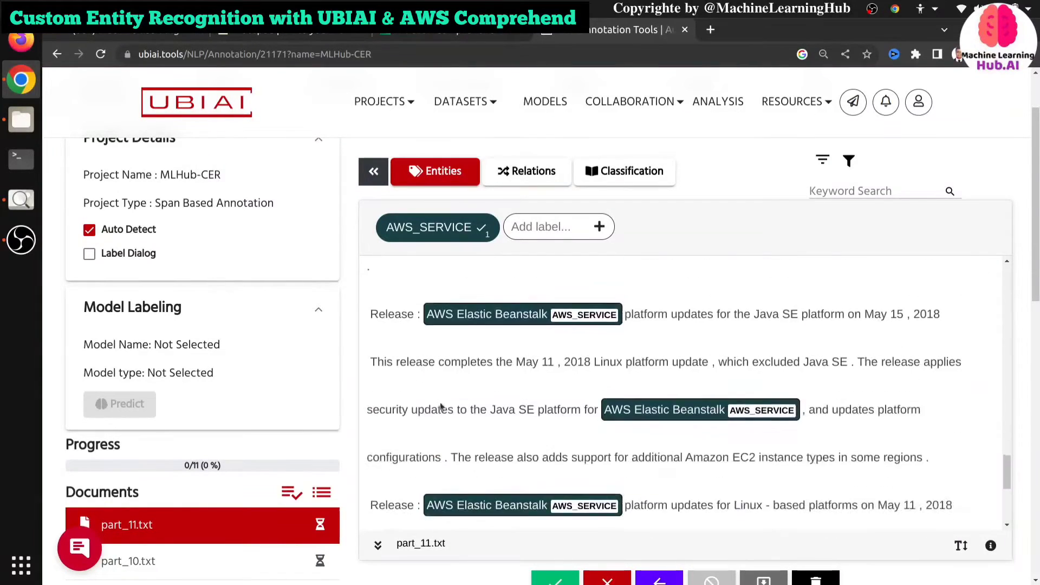
scroll(441, 402, "down", 4)
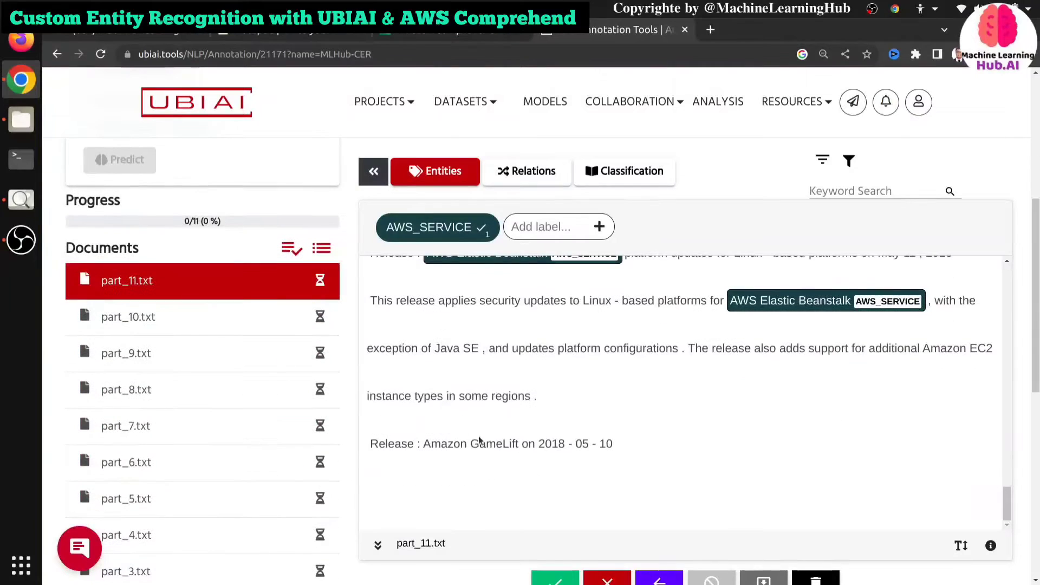
mouse_move(429, 443)
left_mouse_down()
mouse_move(528, 445)
mouse_move(516, 457)
left_mouse_up()
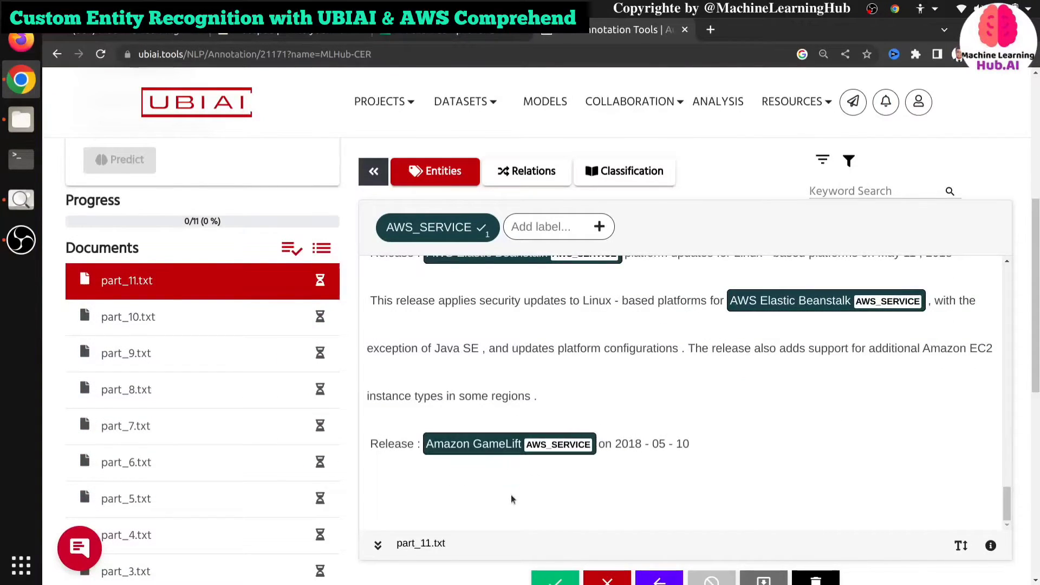
- Review the AWS_SERVICE labels across part_11.txt and look over the project's document list
scroll(480, 373, "up", 11)
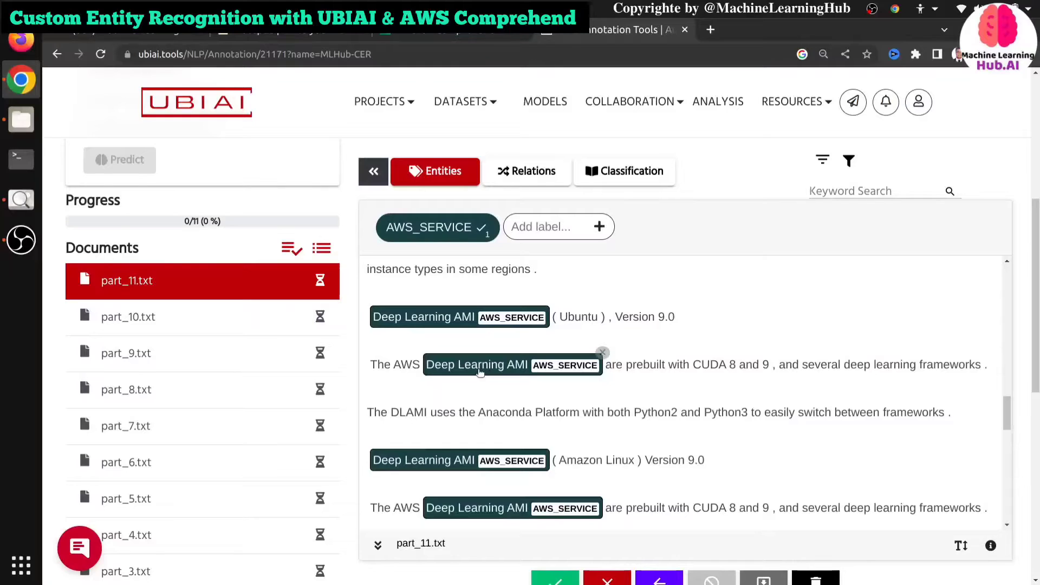
scroll(157, 404, "down", 8)
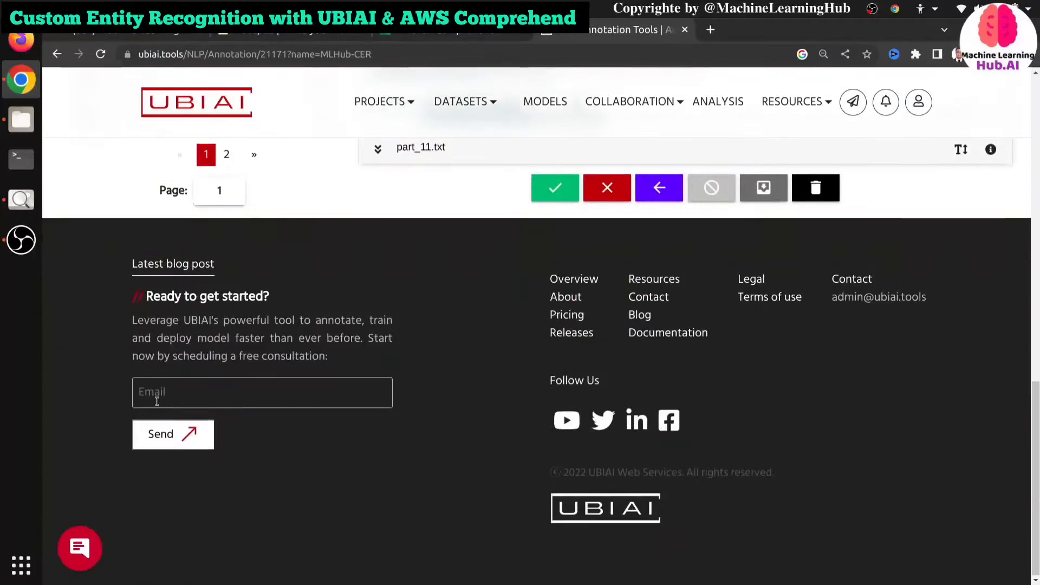
scroll(159, 404, "up", 6)
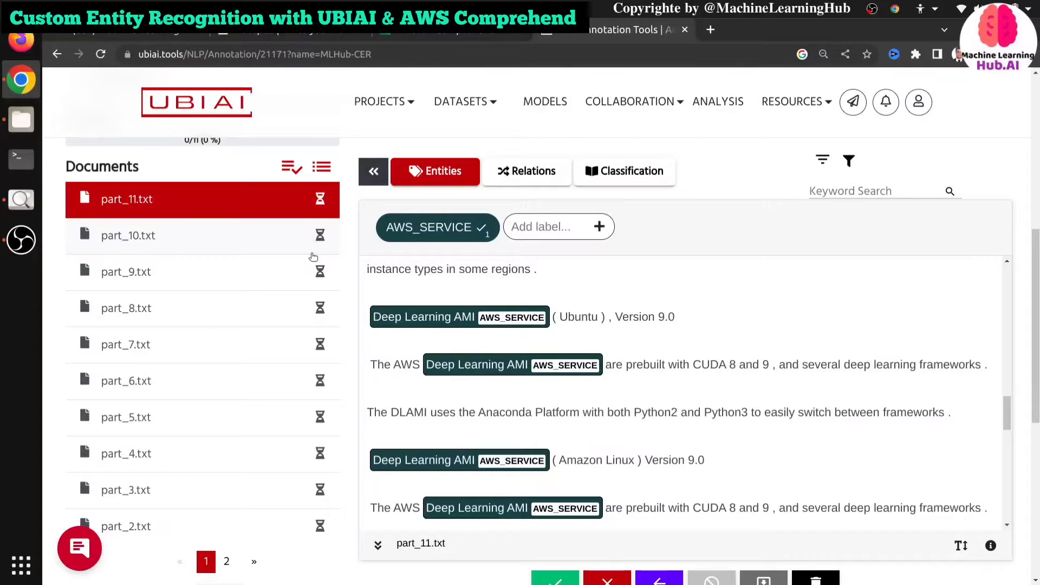
scroll(412, 257, "up", 10)
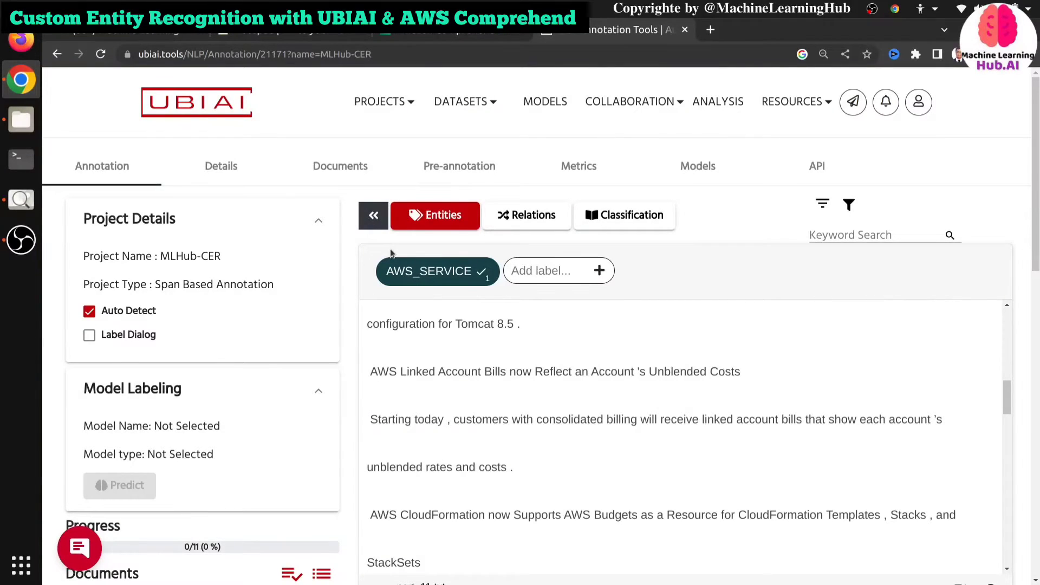
scroll(489, 394, "down", 3)
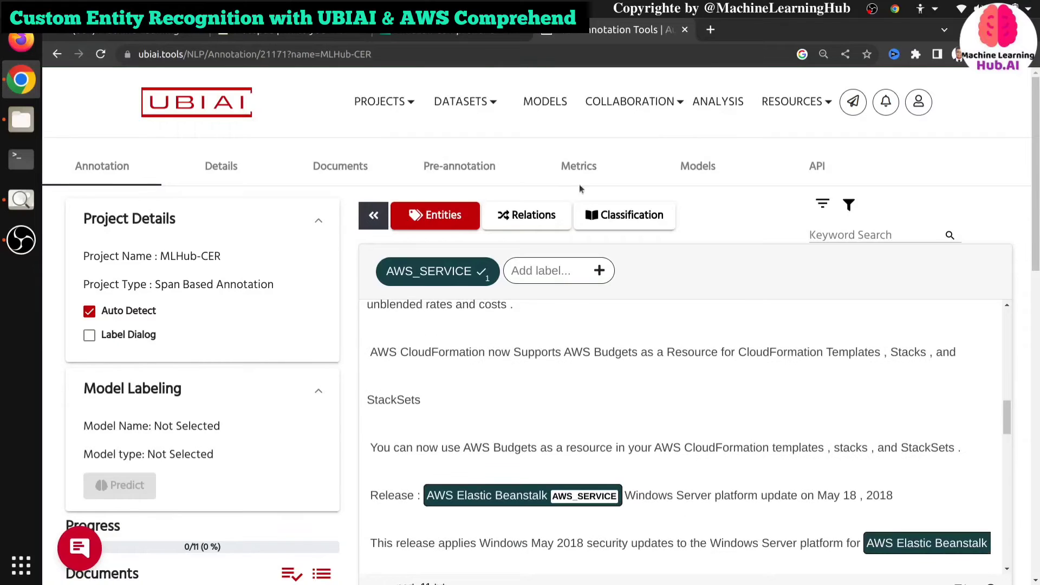
- Go to the project's Few Shot models and try to add a new model
left_click(691, 167)
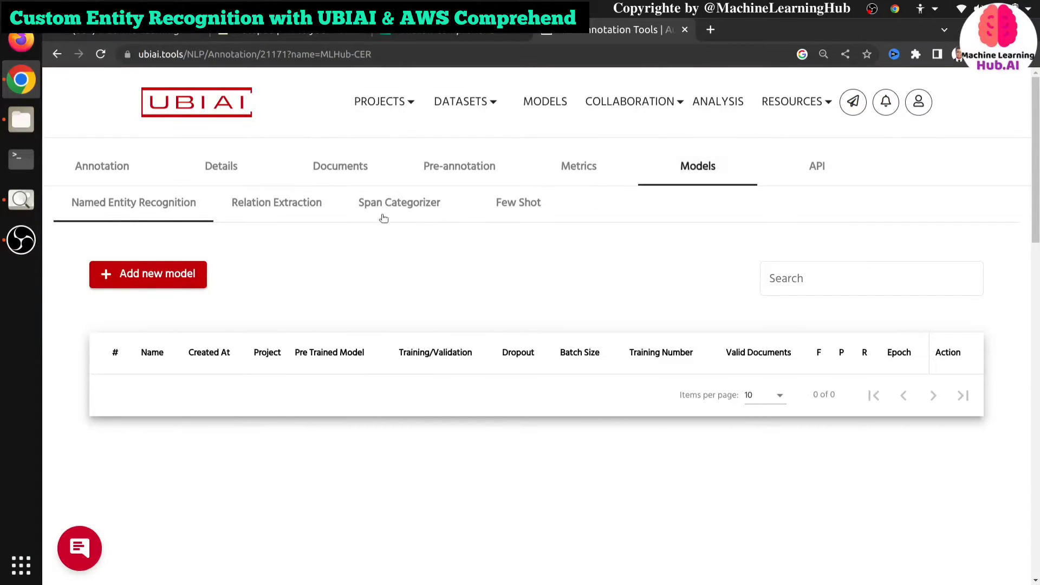
left_click(517, 208)
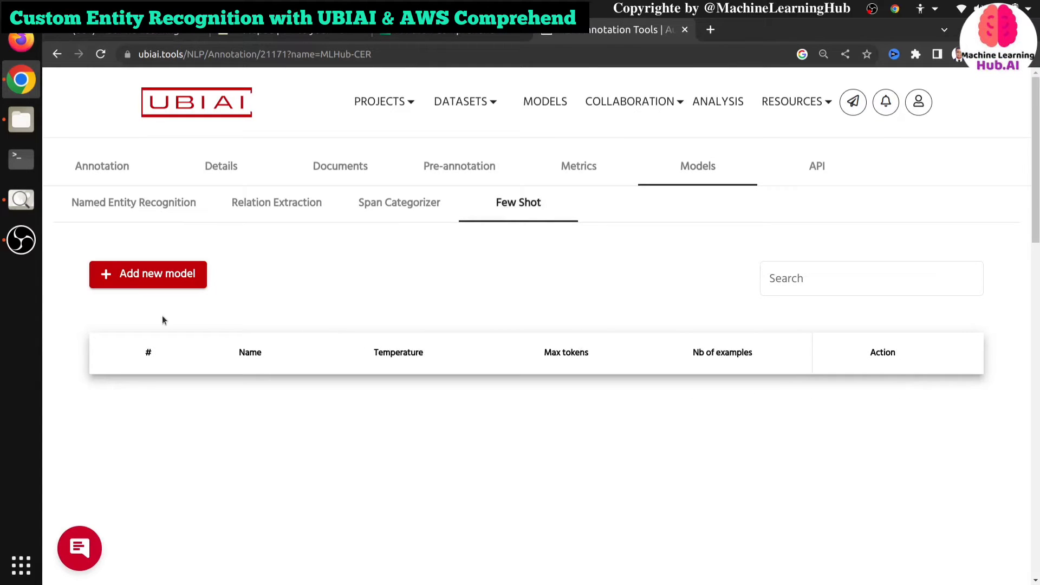
left_click(160, 279)
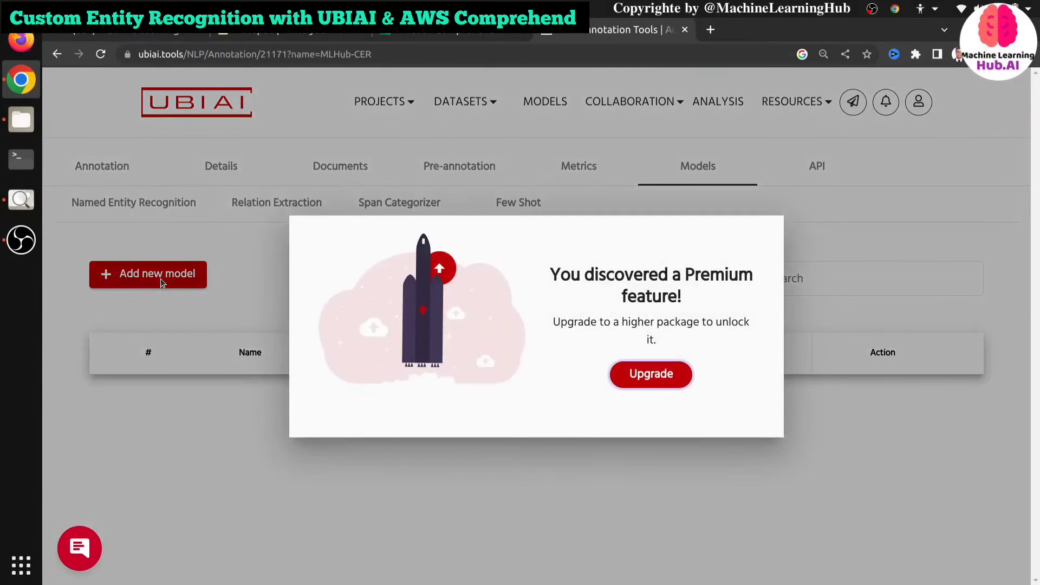
left_click(161, 344)
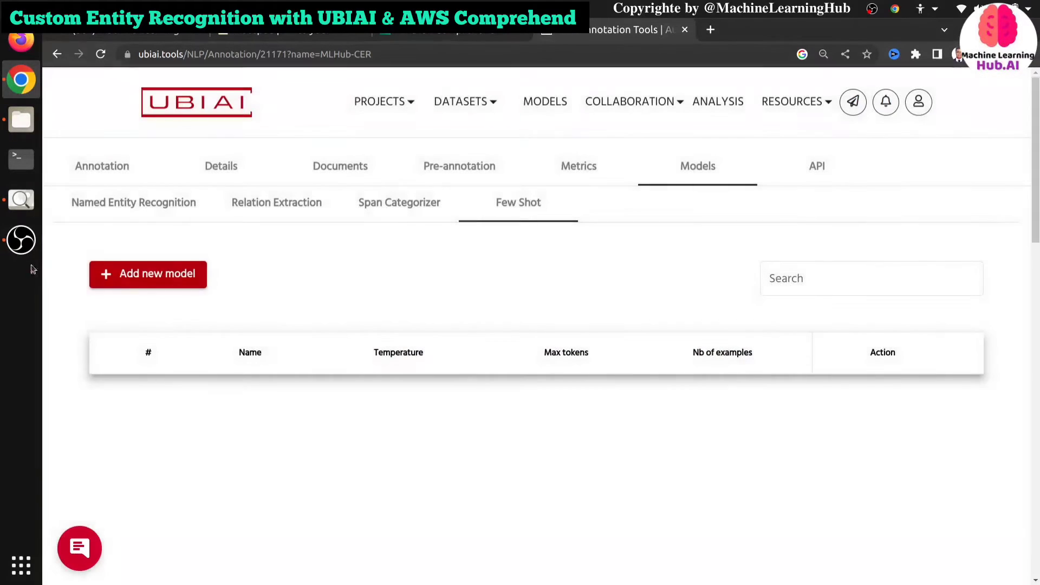
left_click(20, 239)
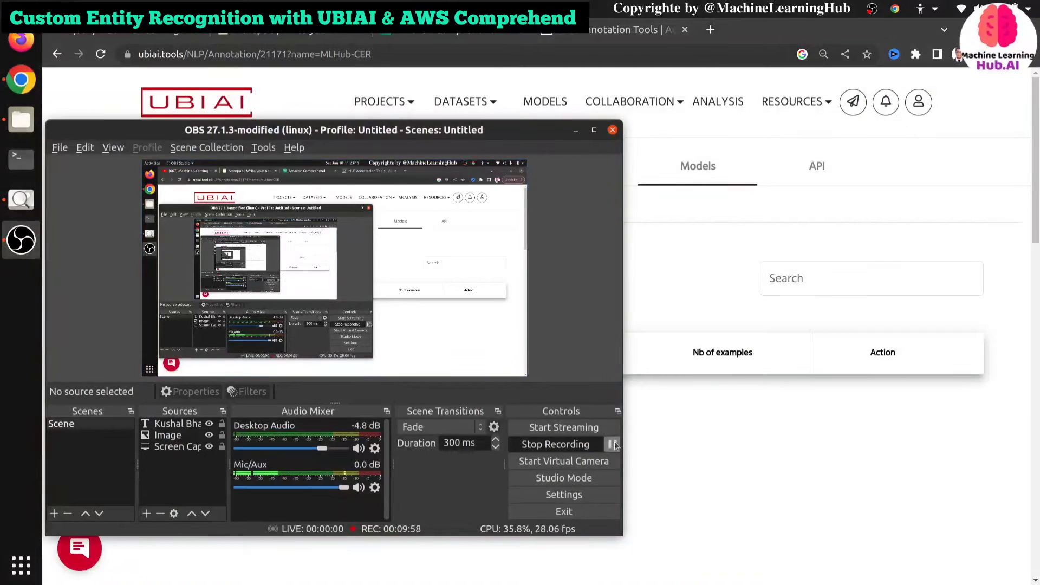
left_click(769, 432)
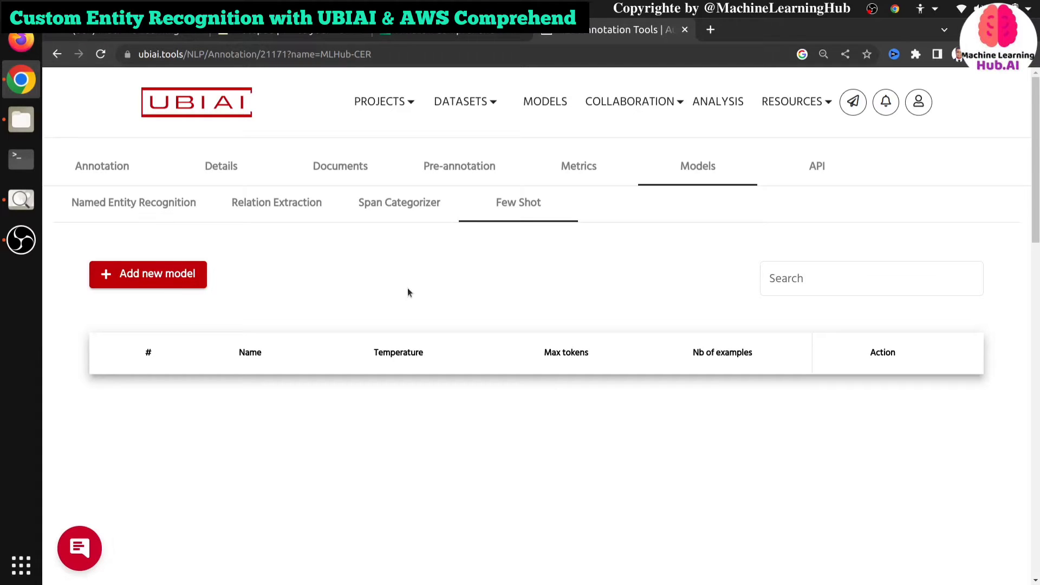
- Add a GPT few-shot model and save its settings with temperature 0.7 and 5 few-shot examples
left_click(136, 276)
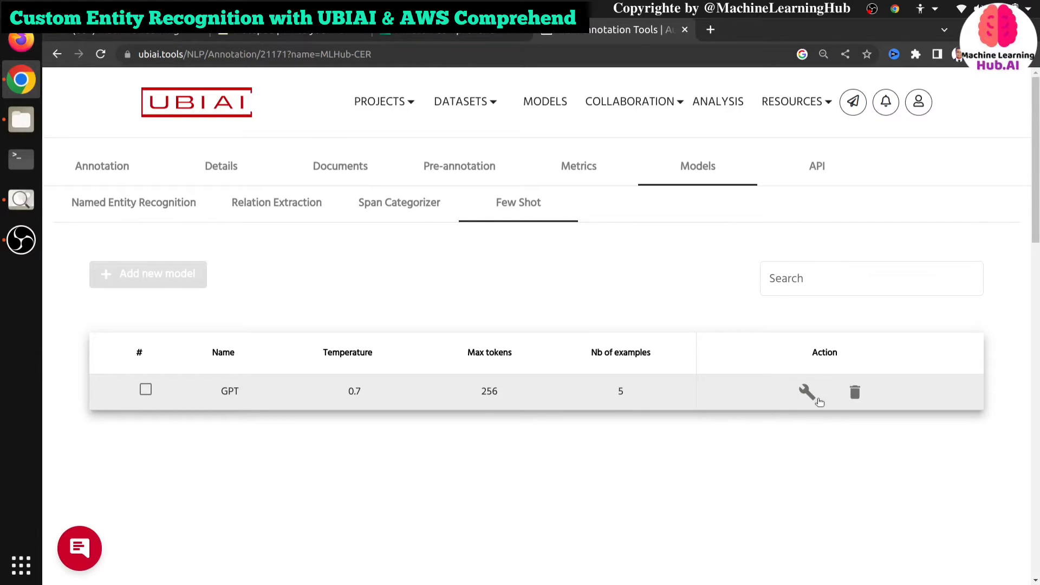
left_click(806, 393)
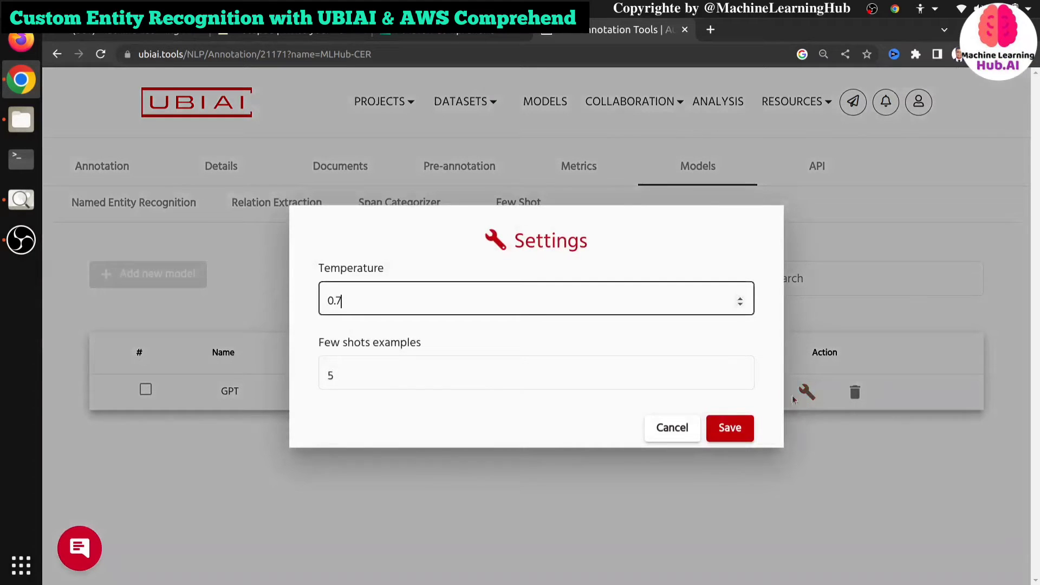
left_click(438, 373)
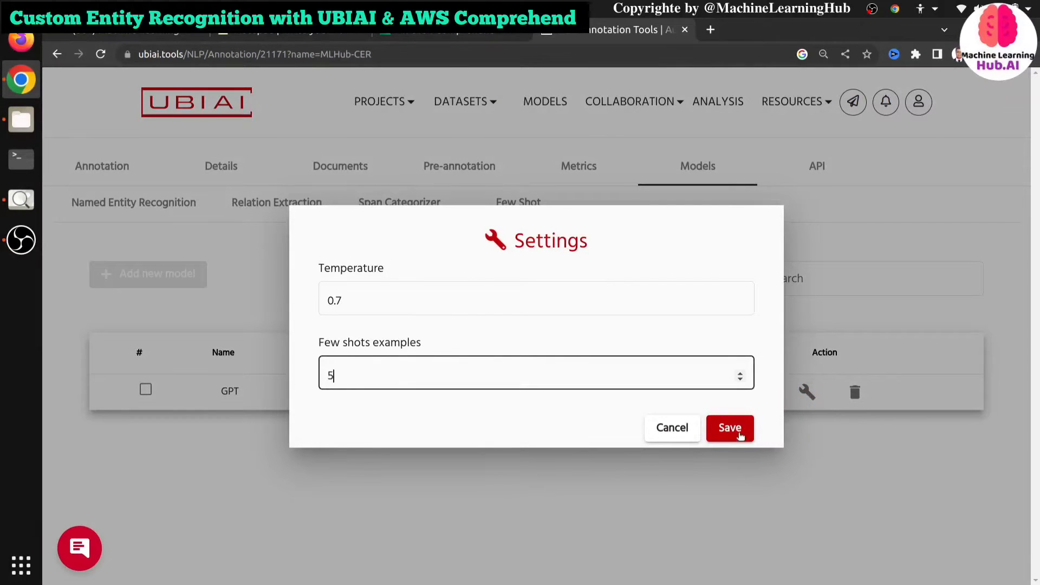
left_click(738, 430)
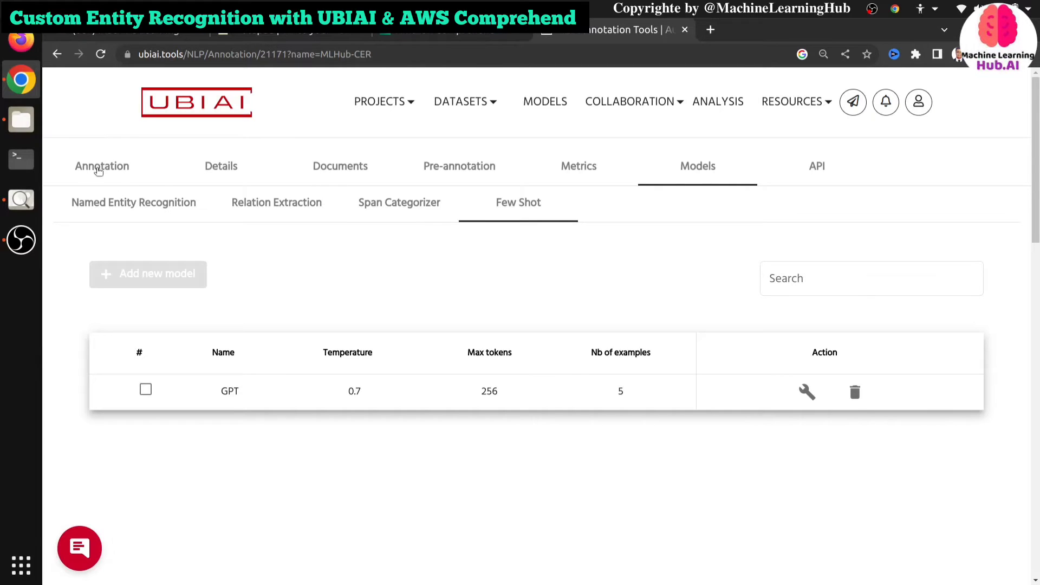
- Return to the annotation page and check the model labeling details and the entity labels in part_11.txt
left_click(101, 165)
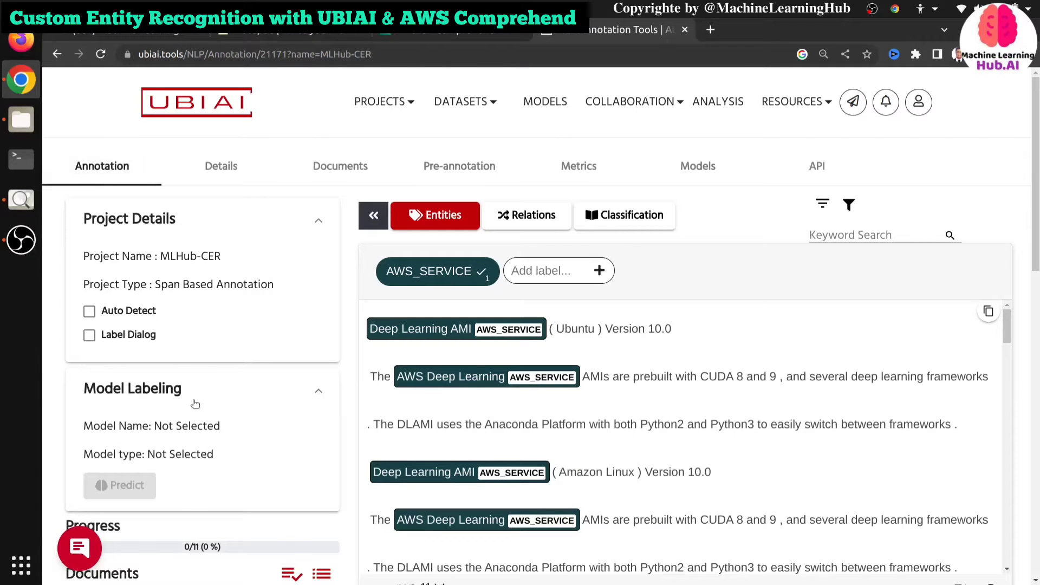
scroll(238, 352, "down", 5)
scroll(121, 332, "up", 3)
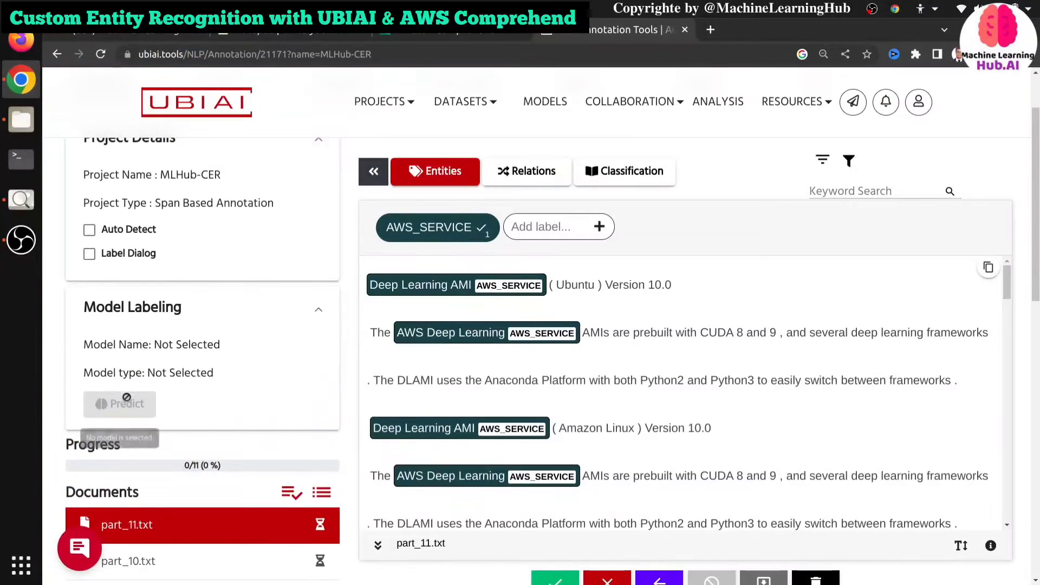
scroll(182, 393, "down", 3)
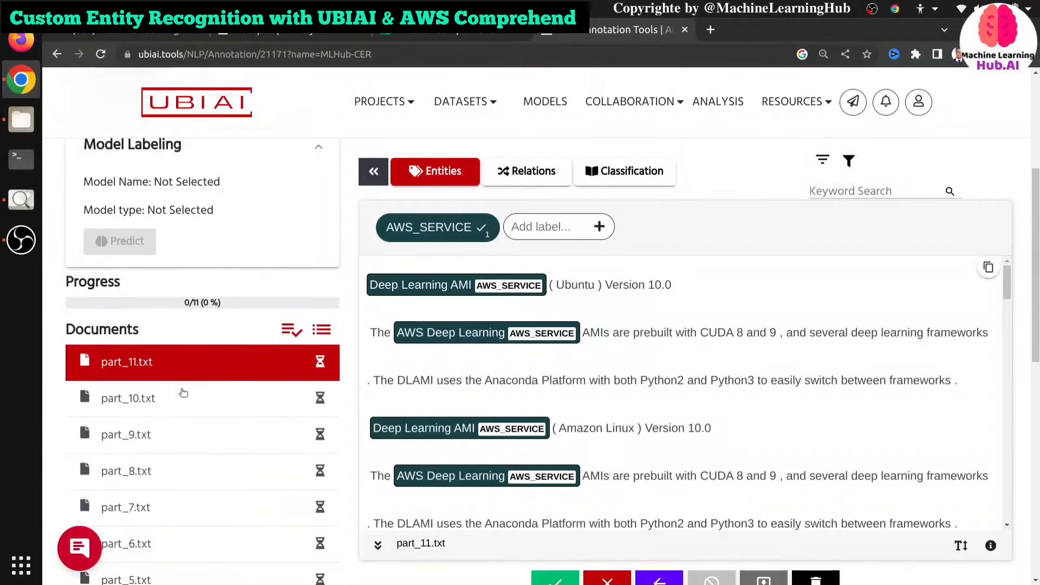
scroll(632, 375, "down", 15)
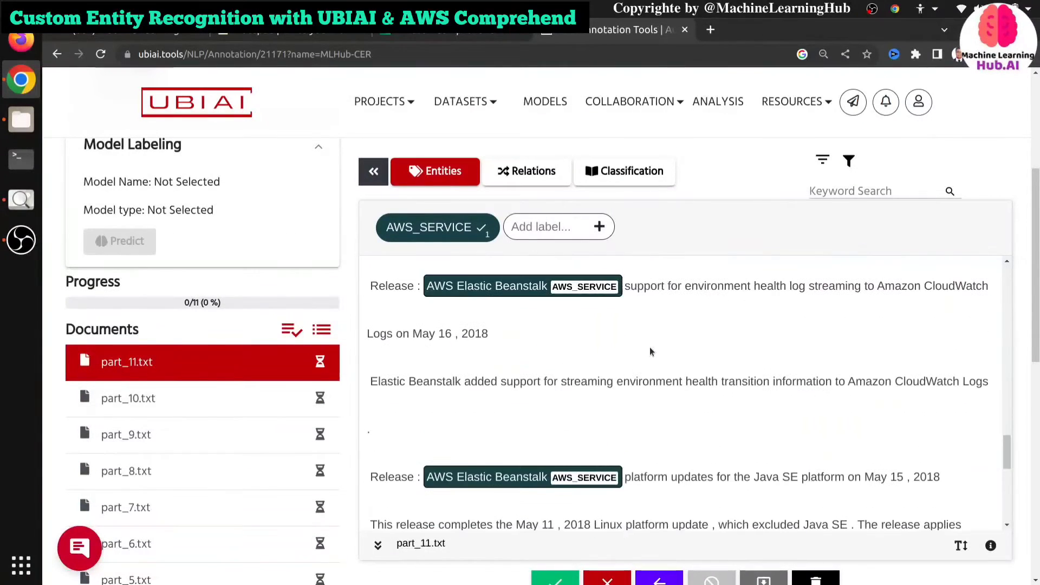
- Check the remaining labels at the end of part_11.txt and validate its annotation
scroll(632, 375, "down", 10)
scroll(569, 406, "up", 3)
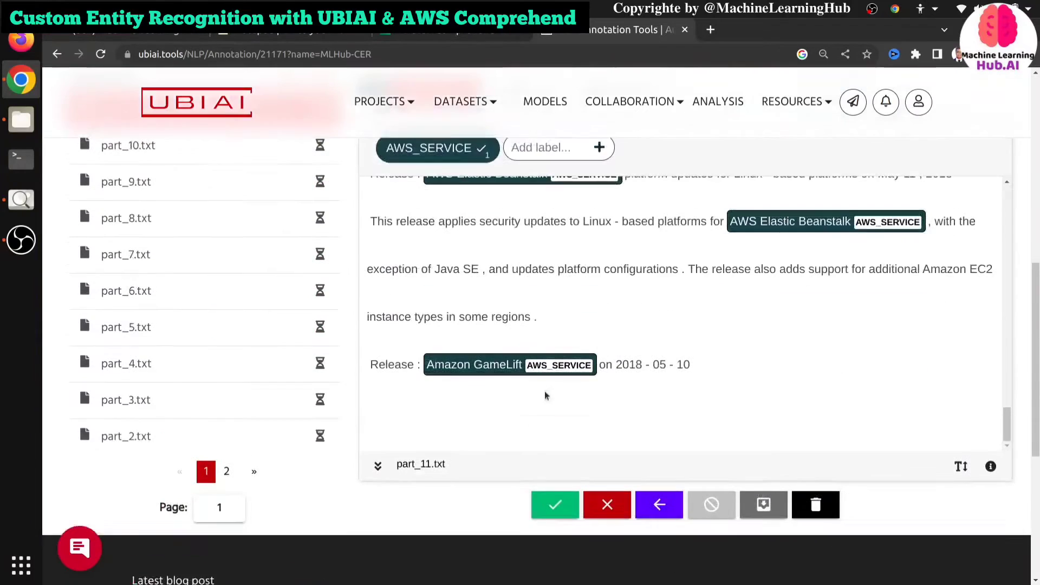
left_click(555, 513)
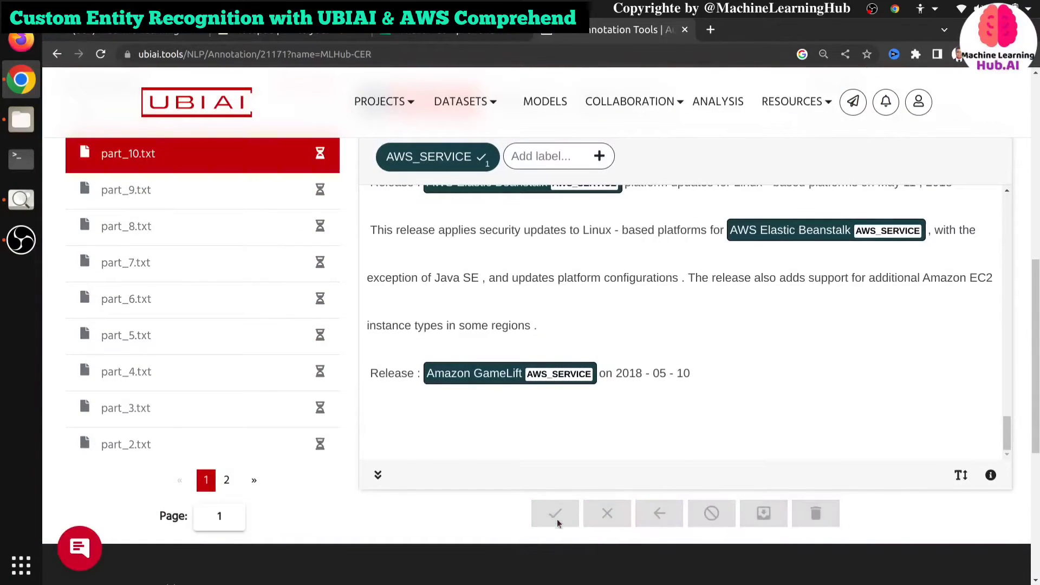
scroll(487, 433, "up", 3)
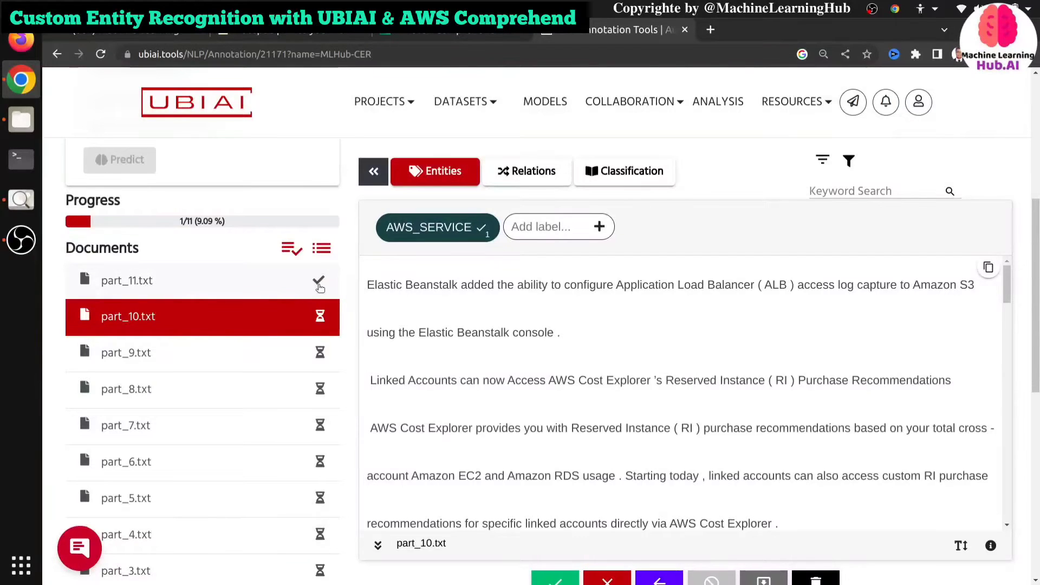
- Look over the text of part_10.txt, the document list with its validation status, the annotation actions and the project and model labeling details
scroll(525, 406, "down", 4)
scroll(527, 465, "down", 3)
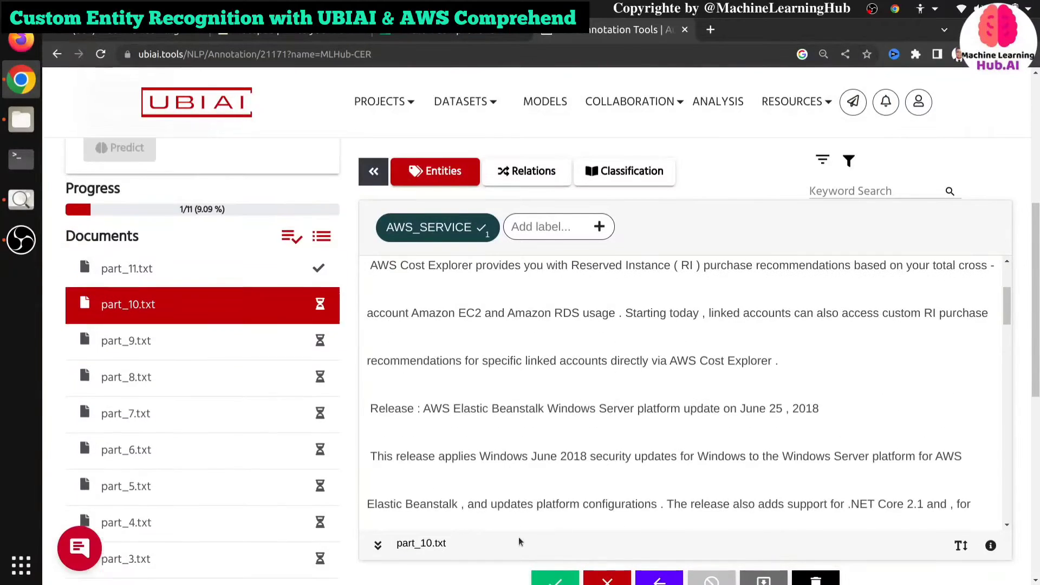
scroll(527, 465, "down", 2)
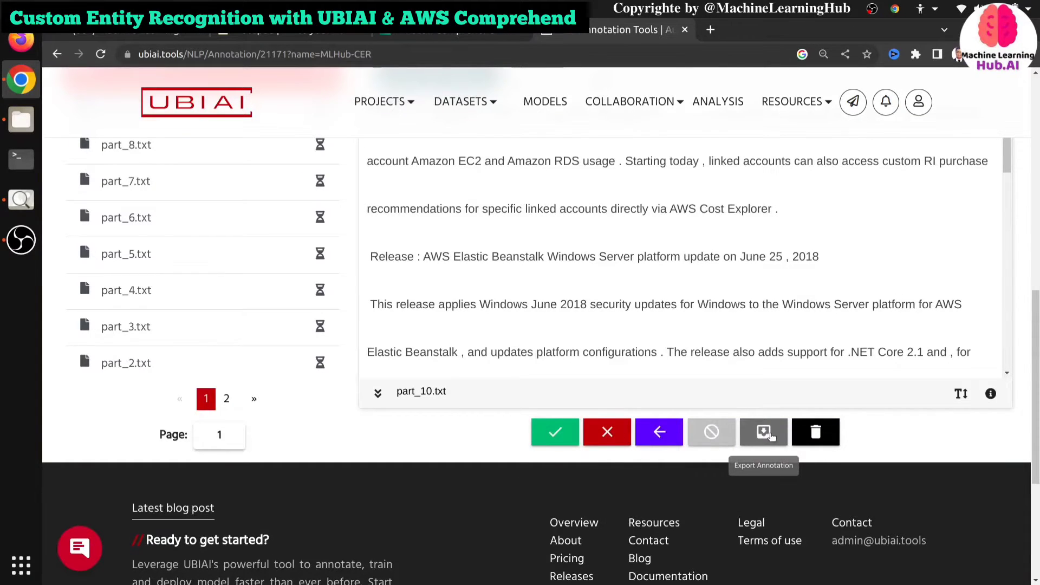
scroll(170, 251, "up", 5)
scroll(493, 337, "down", 3)
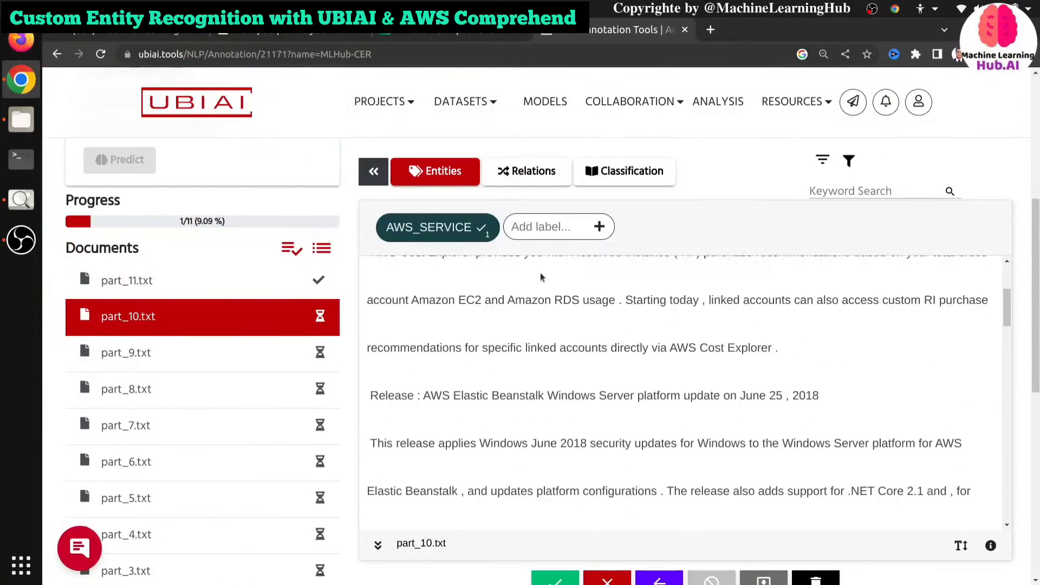
scroll(493, 337, "up", 4)
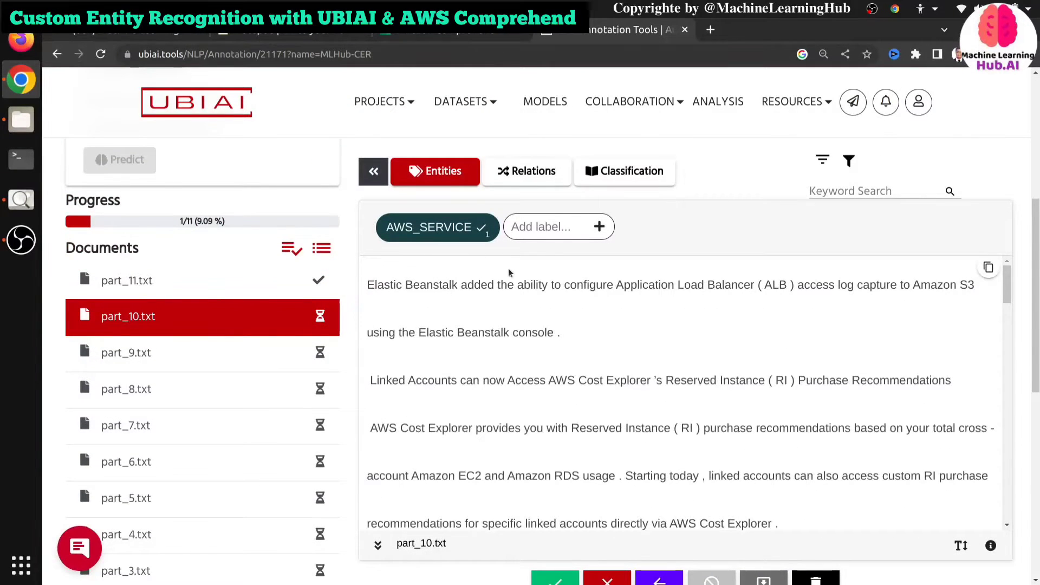
scroll(509, 260, "up", 2)
scroll(245, 437, "down", 5)
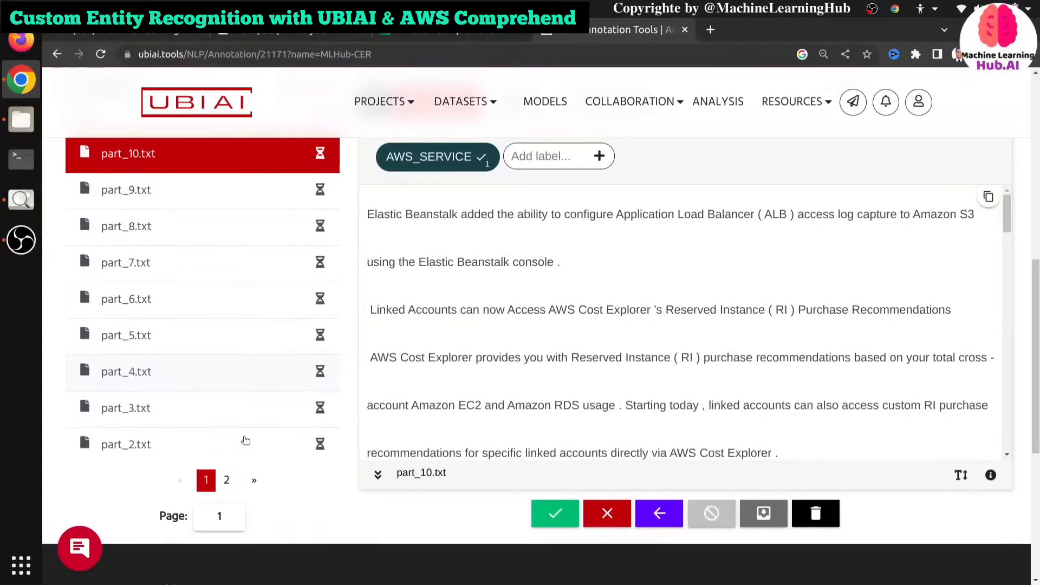
scroll(245, 440, "down", 2)
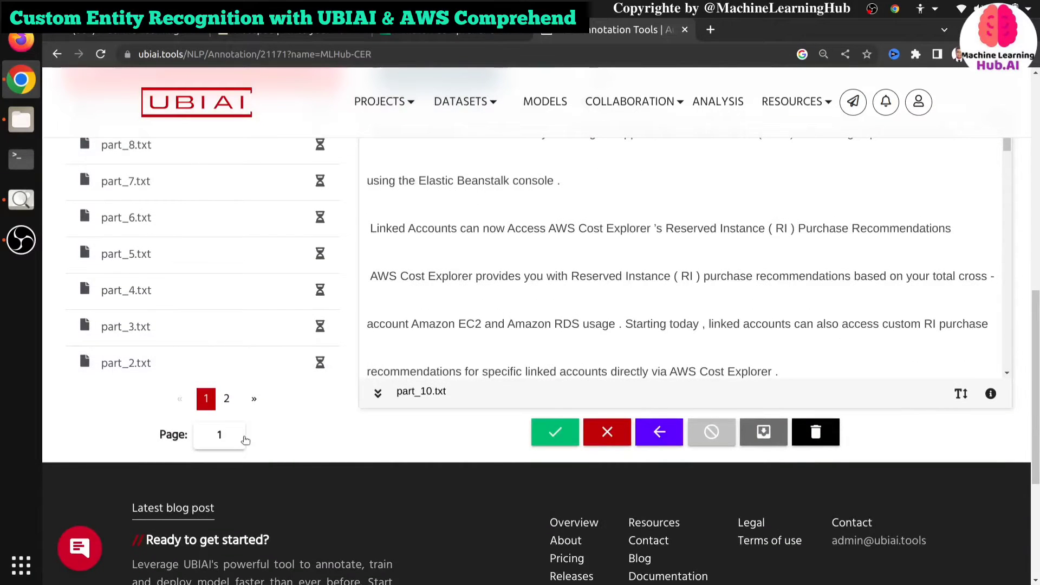
scroll(260, 417, "up", 3)
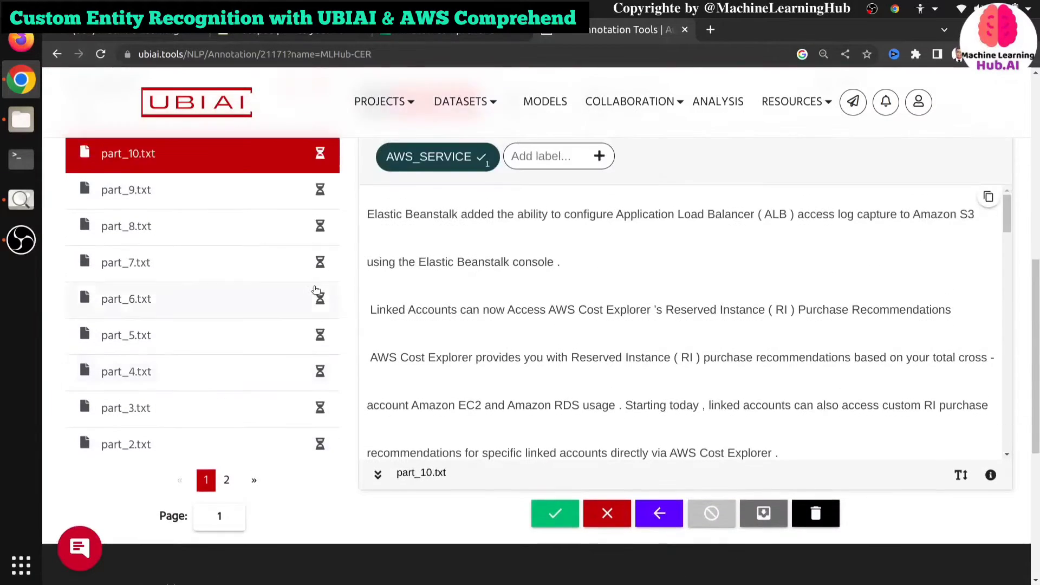
scroll(571, 374, "up", 3)
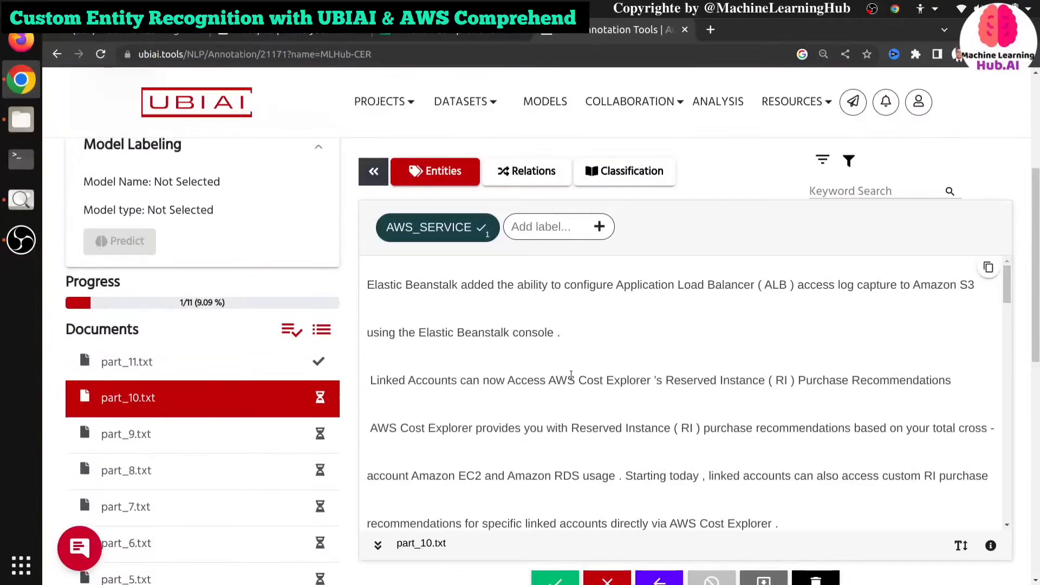
scroll(393, 386, "down", 2)
scroll(393, 387, "up", 2)
scroll(394, 387, "down", 3)
scroll(394, 390, "up", 3)
scroll(54, 344, "down", 2)
scroll(54, 344, "up", 4)
scroll(476, 342, "up", 2)
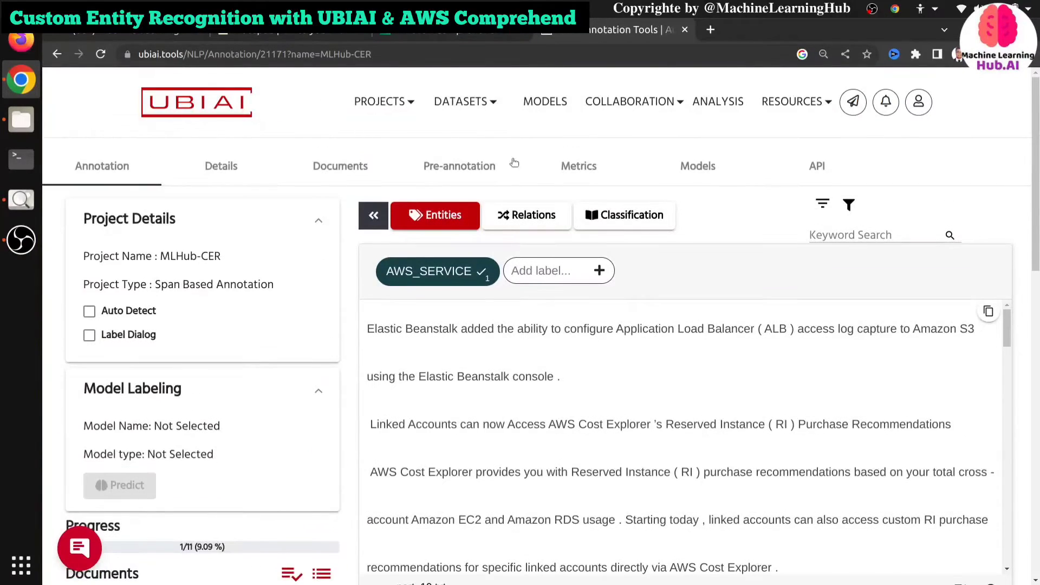
- Label "Elastic Beanstalk" as AWS_SERVICE at the start of part_10.txt, turn on Auto Detect and label "Amazon S3" too
scroll(493, 232, "down", 2)
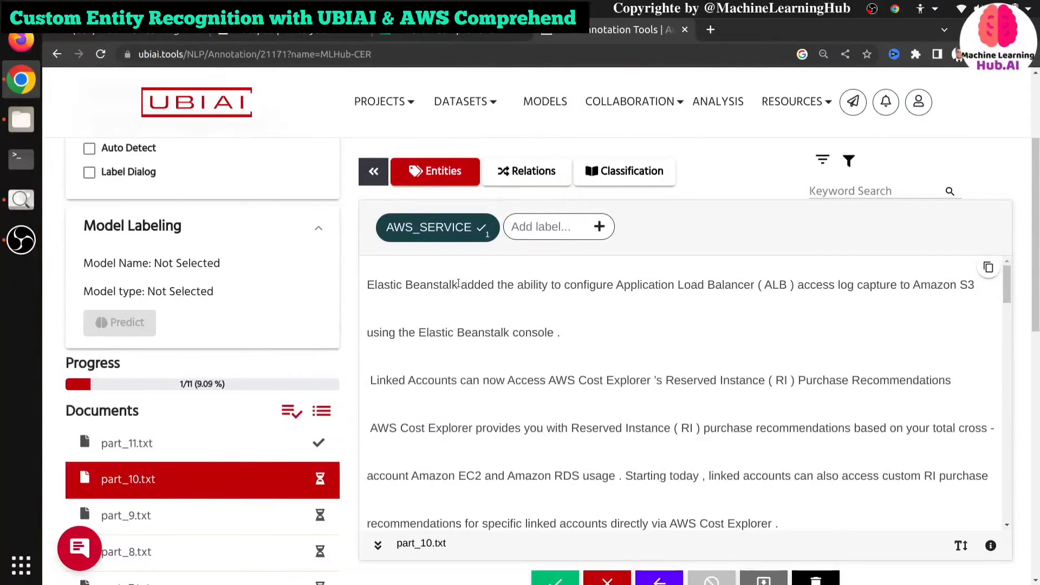
left_click_drag(455, 285, 378, 293)
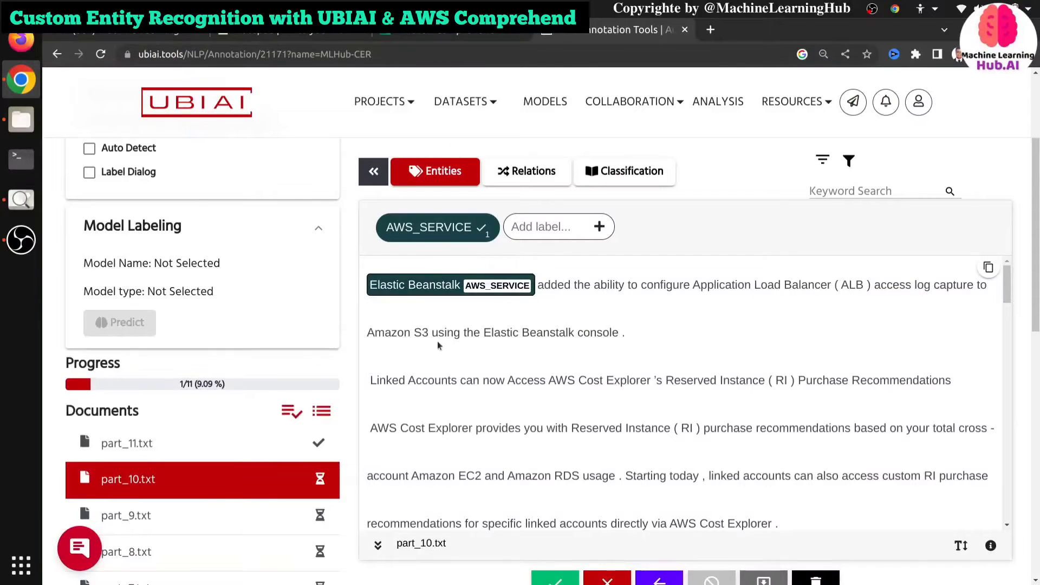
scroll(126, 202, "up", 2)
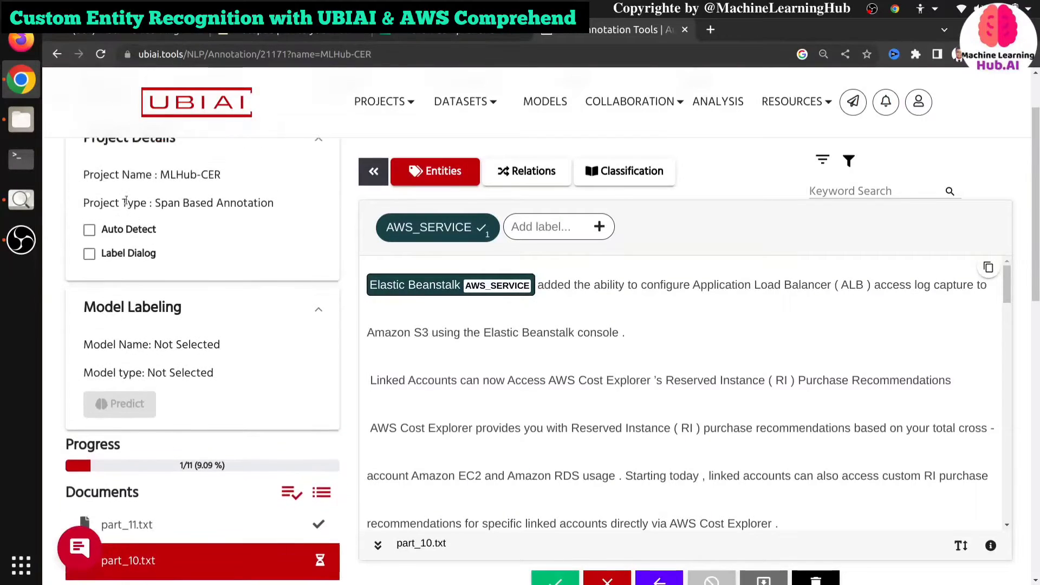
left_click(106, 235)
left_click_drag(426, 331, 367, 332)
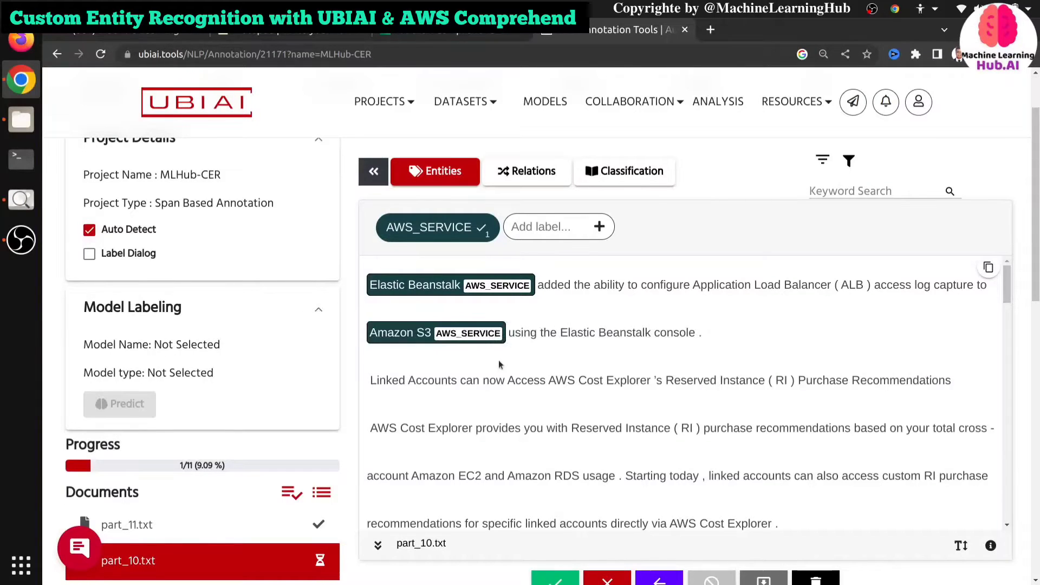
- Label "Amazon EC2" and "Amazon RDS" as AWS_SERVICE in the AWS Cost Explorer paragraph and check the text that follows
scroll(545, 375, "down", 3)
scroll(544, 375, "down", 1)
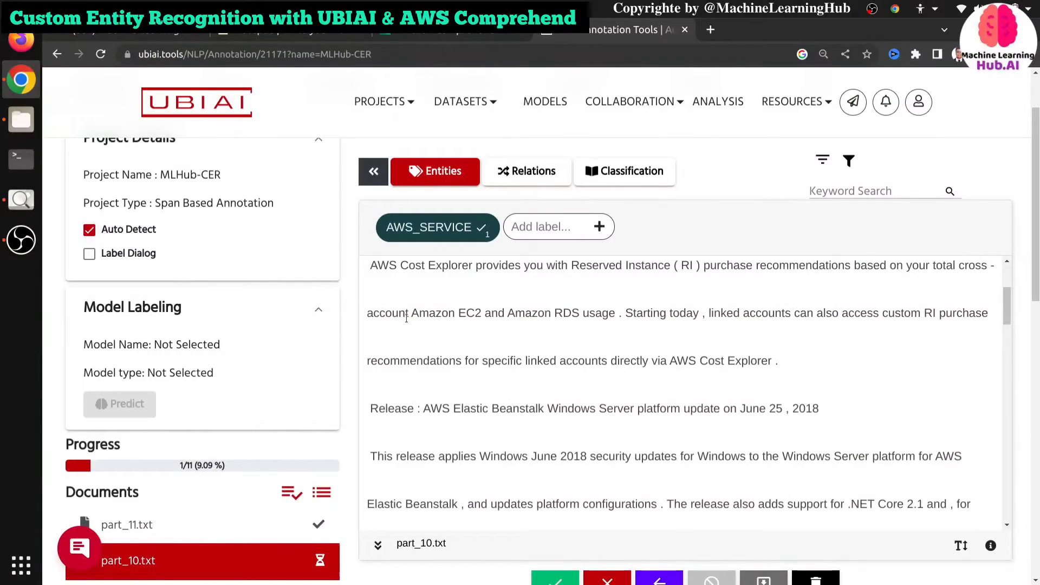
left_click_drag(411, 313, 483, 314)
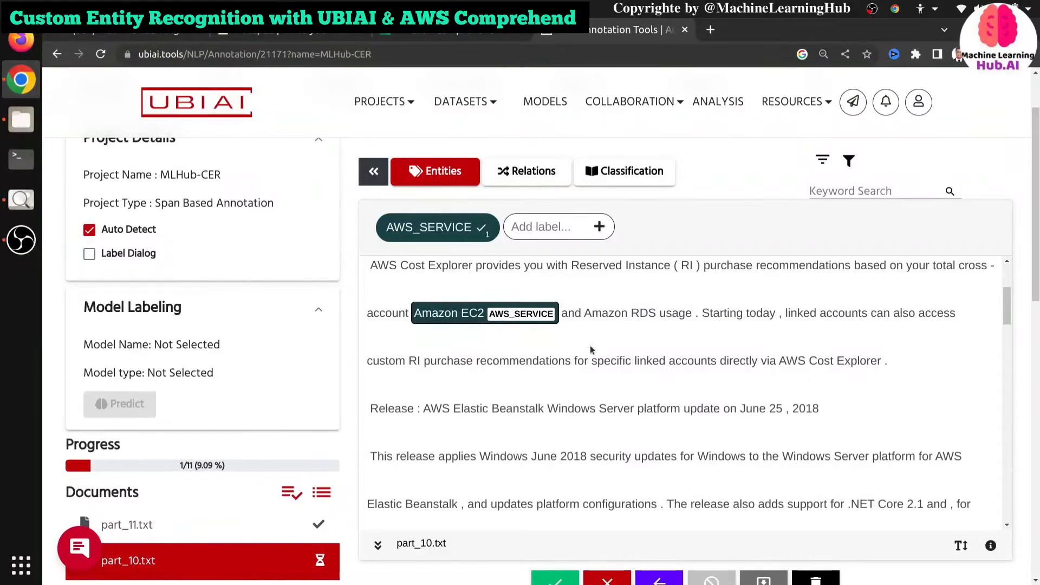
left_click_drag(585, 312, 658, 316)
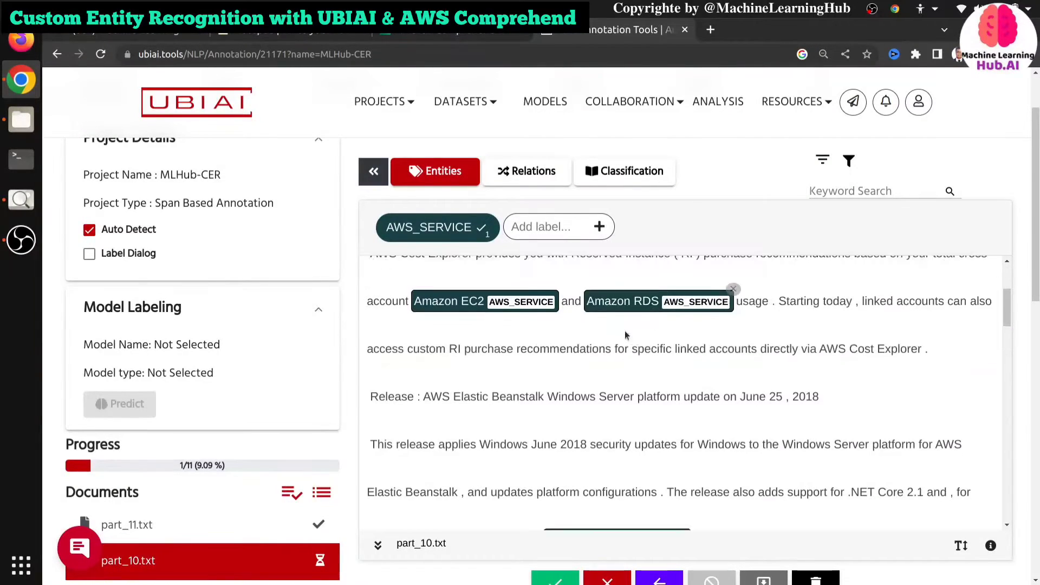
scroll(533, 376, "down", 15)
scroll(534, 376, "down", 2)
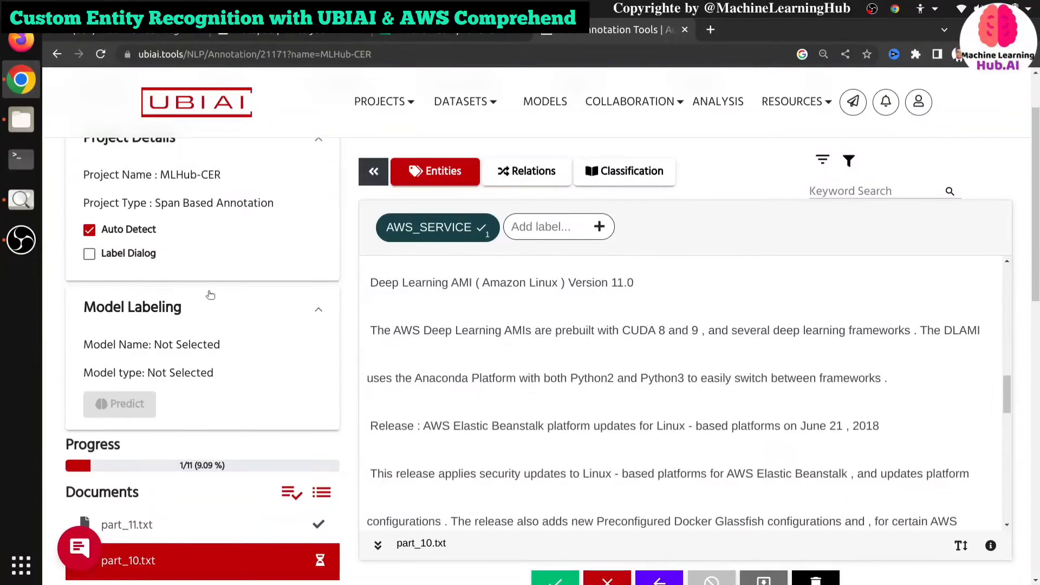
left_click(20, 240)
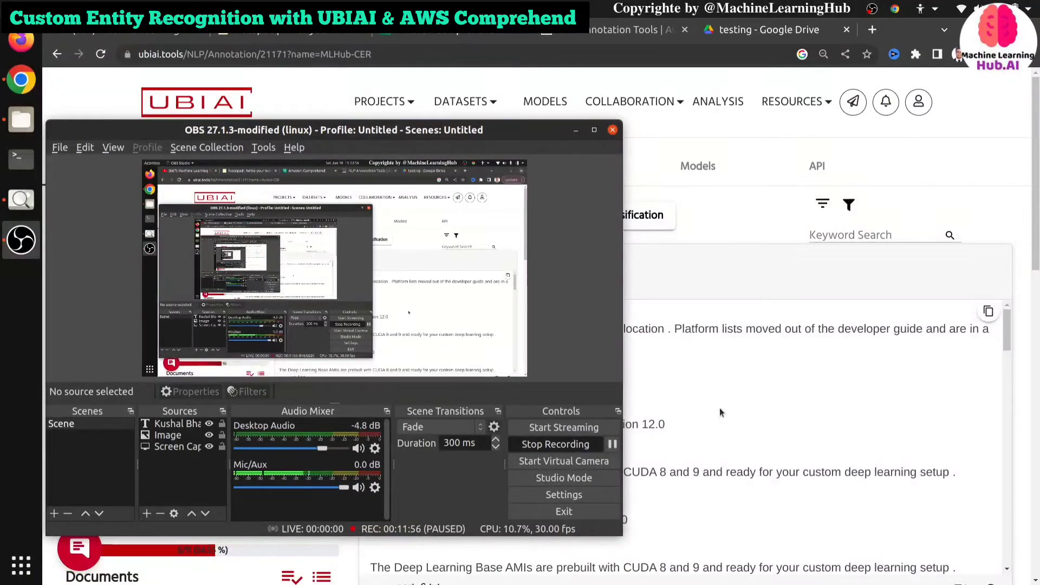
left_click(719, 408)
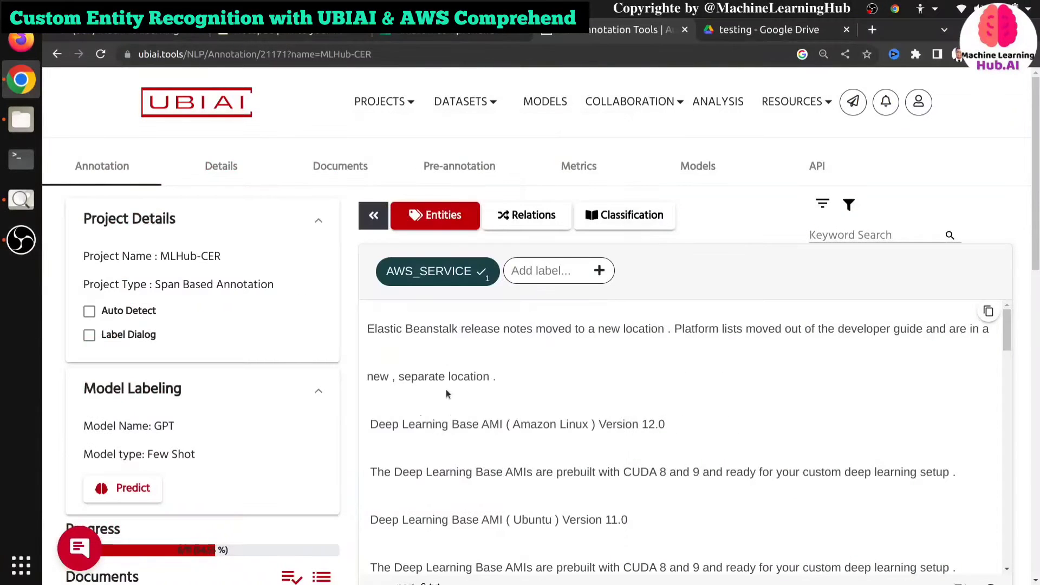
- Open part_7.txt and review its AWS_SERVICE labels, the model labeling details and the Auto Detect option
scroll(270, 414, "down", 5)
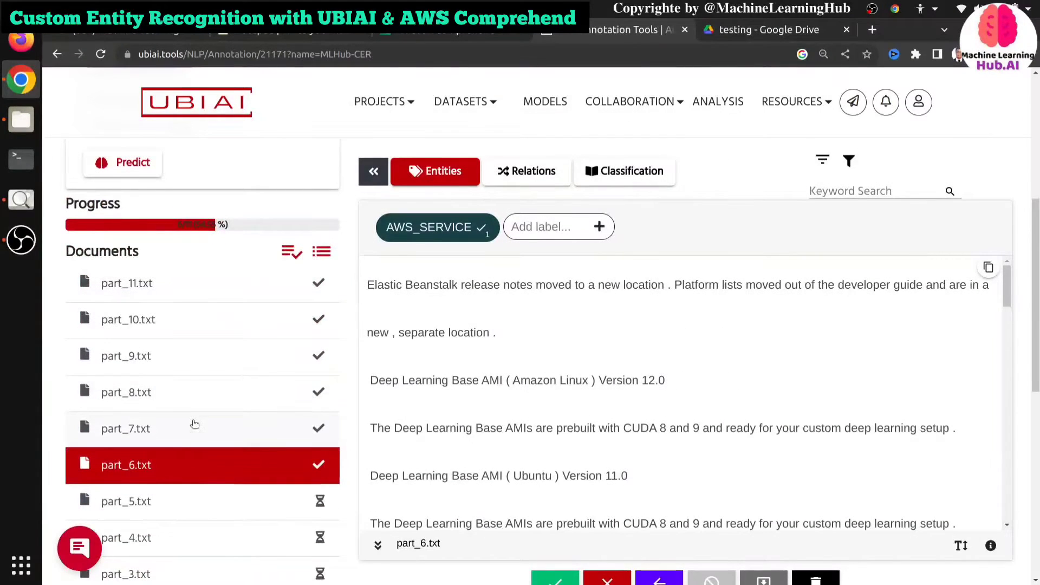
left_click(195, 423)
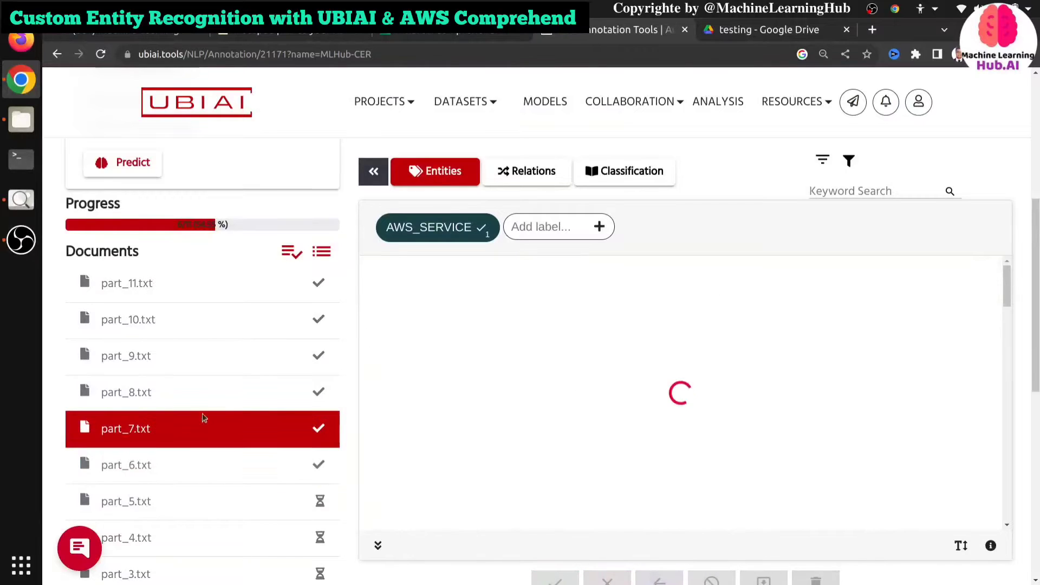
scroll(432, 402, "down", 3)
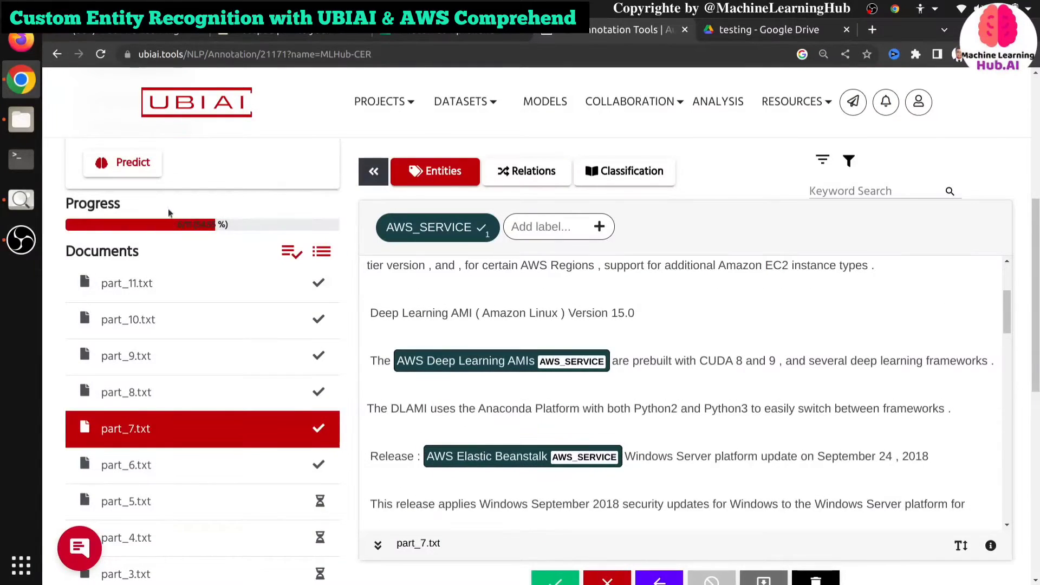
scroll(236, 297, "up", 2)
scroll(230, 325, "up", 3)
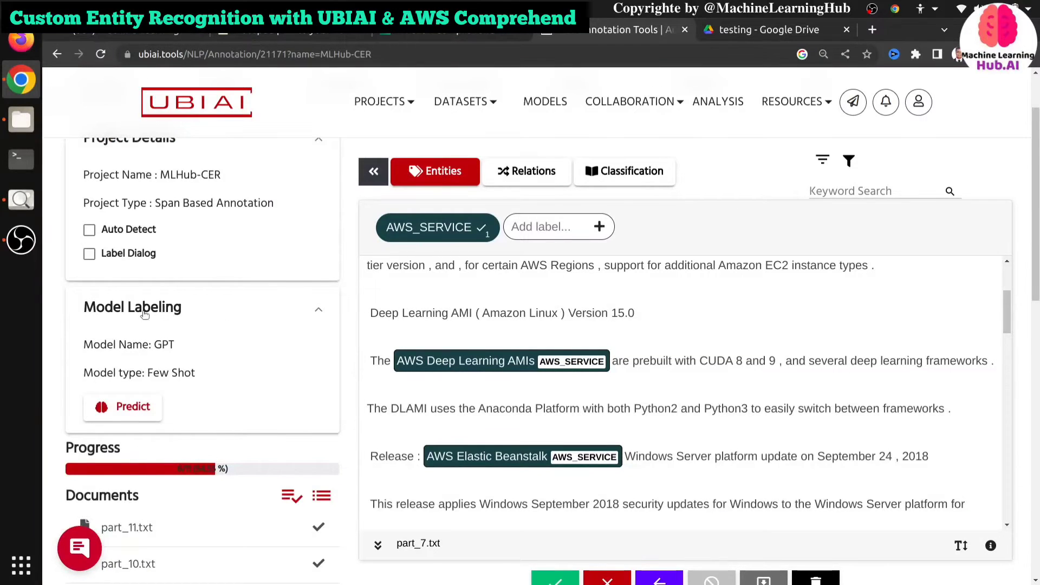
left_click(89, 230)
left_click(89, 229)
scroll(566, 460, "down", 5)
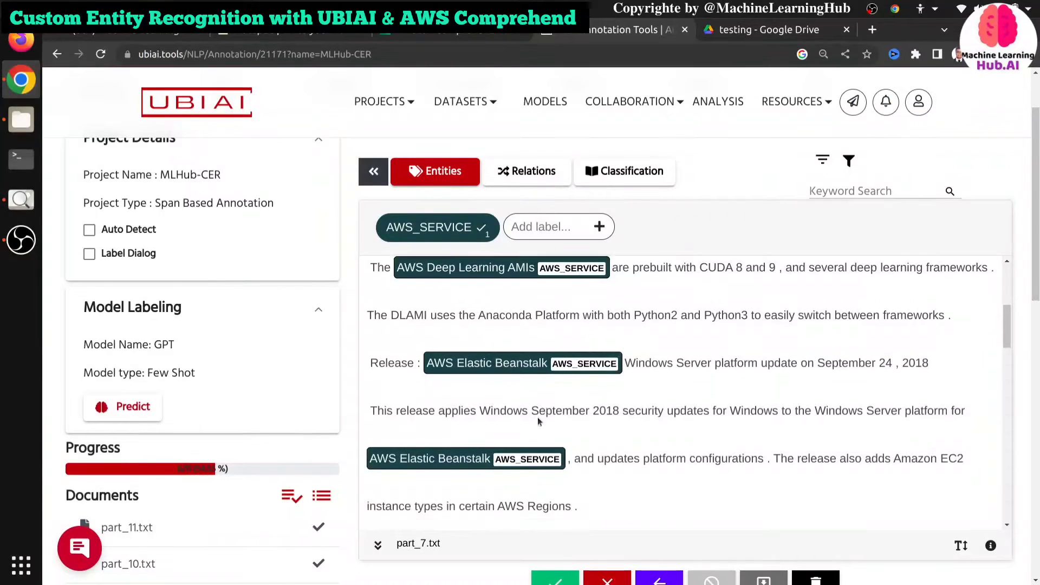
scroll(517, 413, "down", 5)
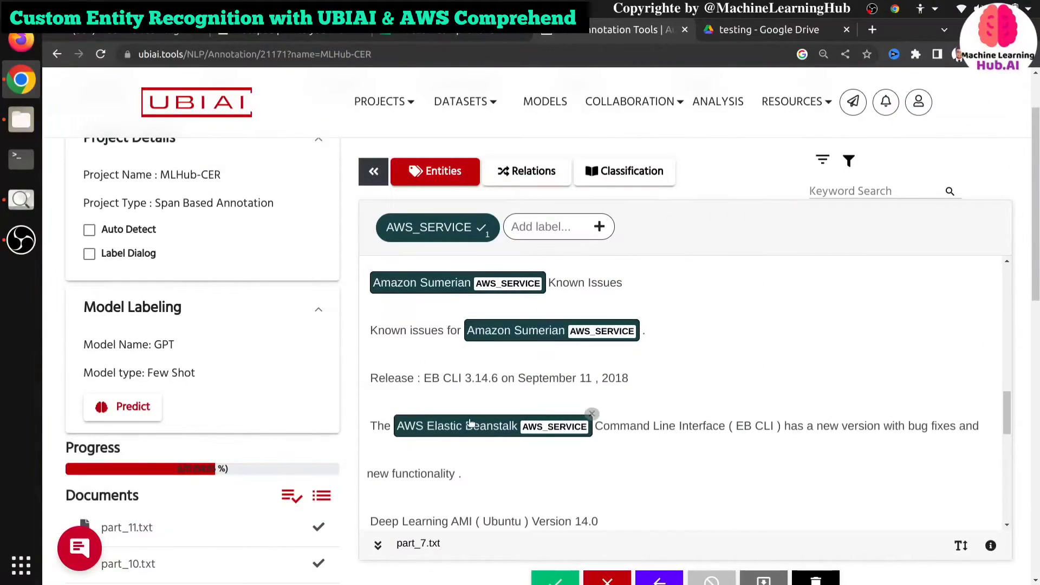
scroll(206, 449, "down", 5)
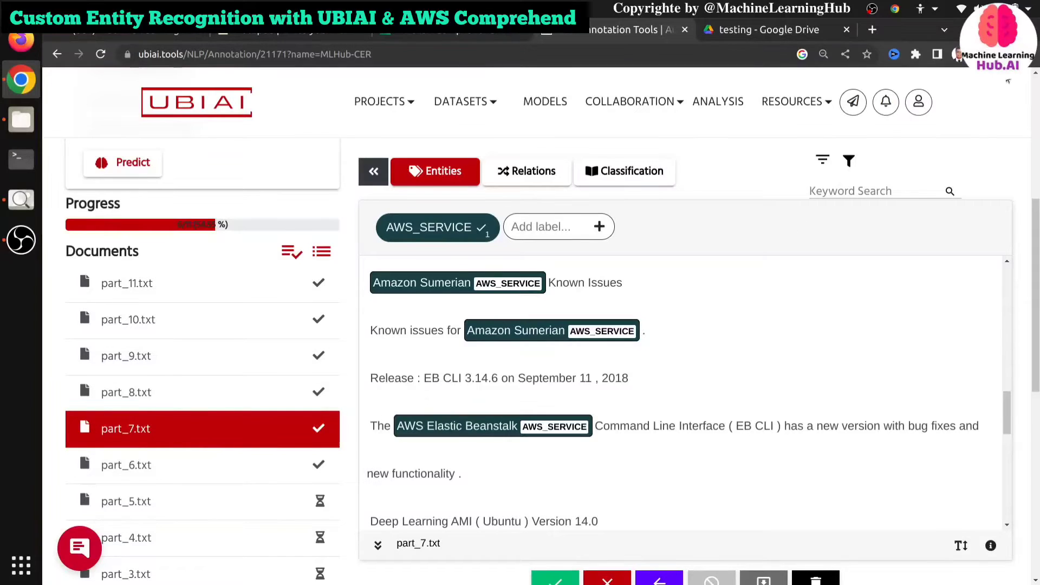
- Open the account's profile settings and check the OpenAI Key field
left_click(922, 108)
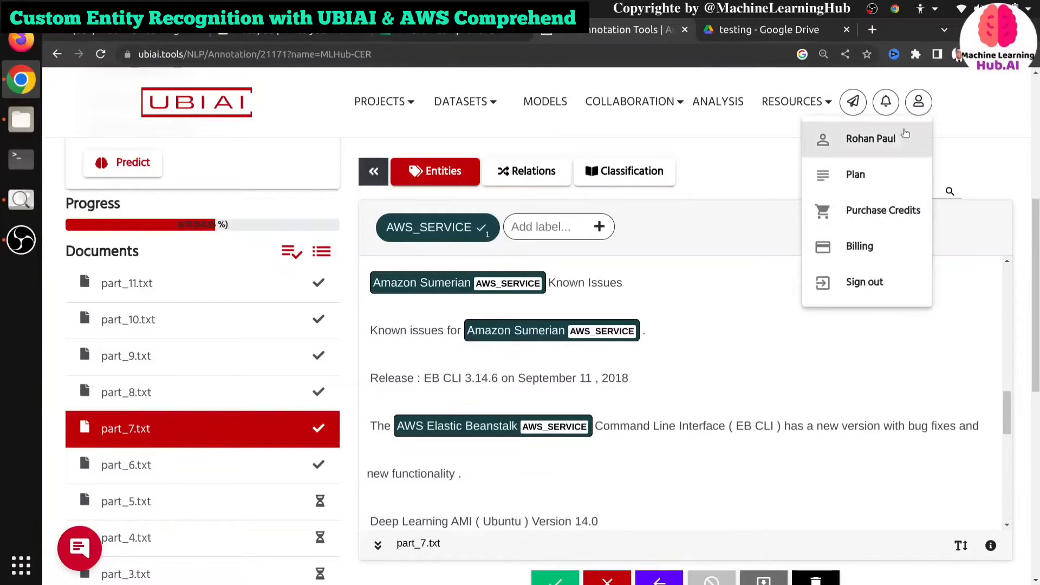
left_click(873, 142)
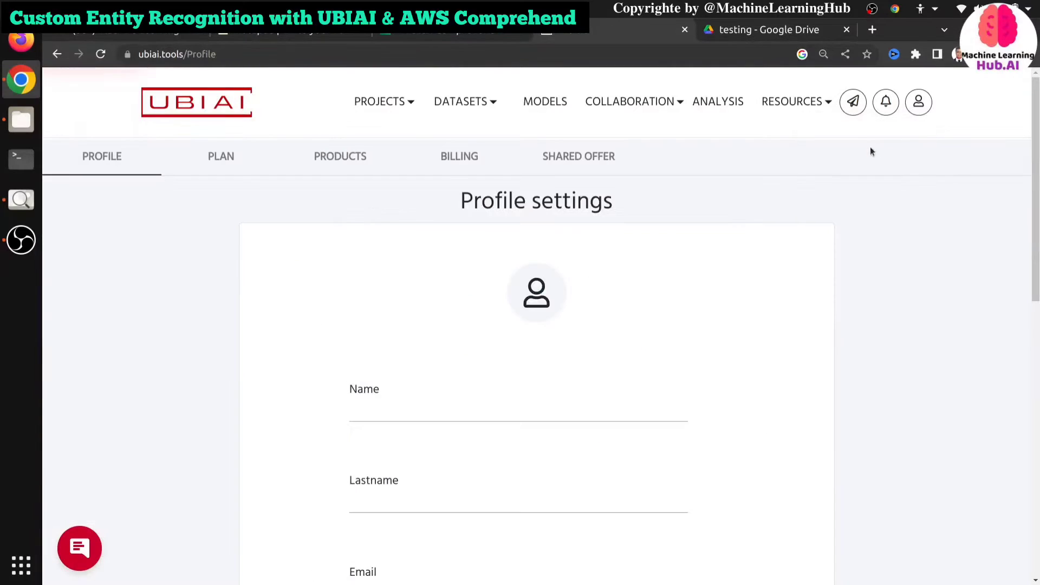
scroll(248, 426, "down", 5)
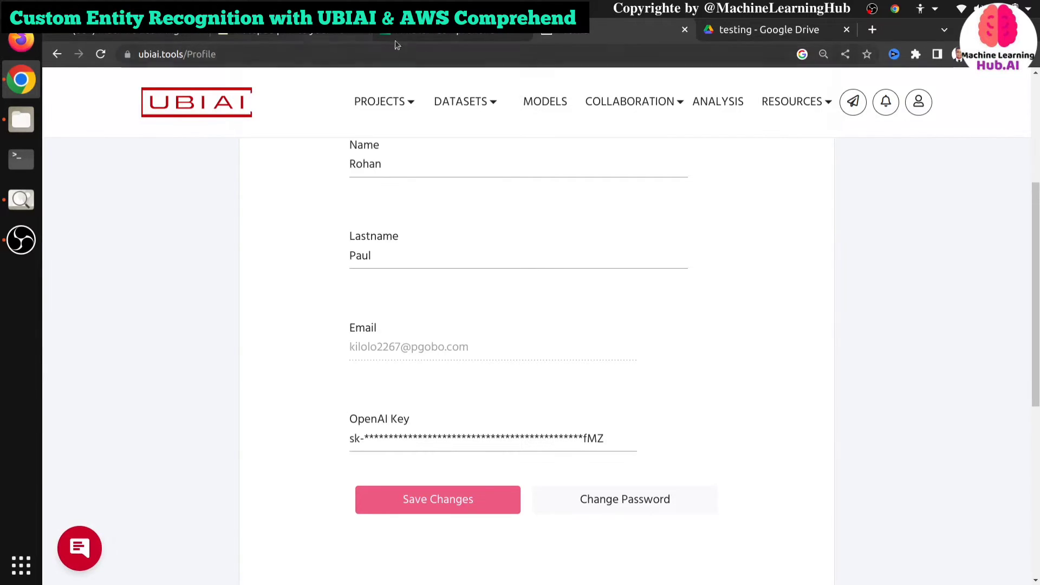
- Open the MLHub-CER project and check the GPT entry among its few-shot models
left_click(405, 102)
mouse_move(421, 139)
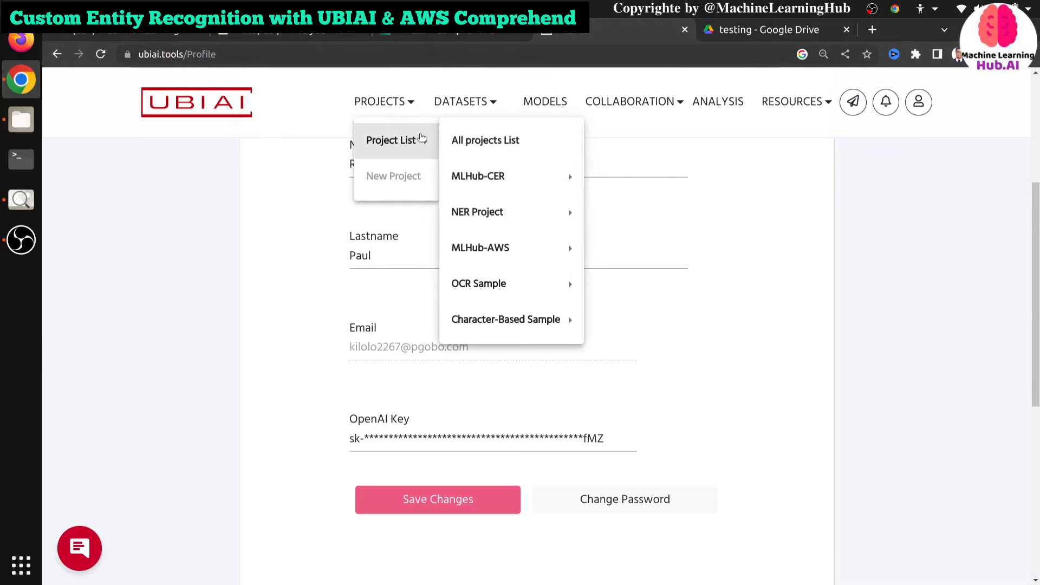
mouse_move(527, 186)
left_click(614, 188)
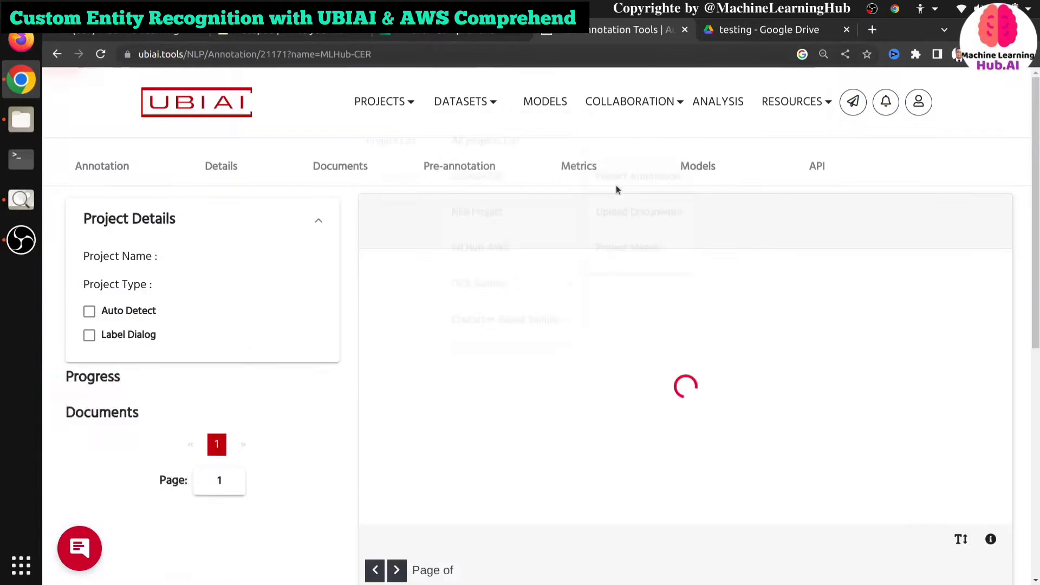
left_click(699, 166)
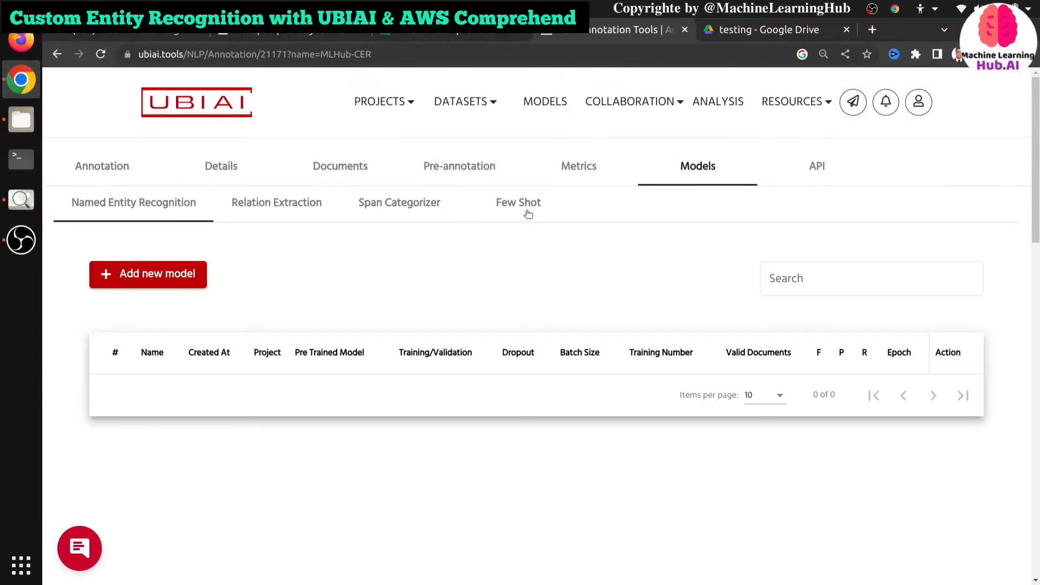
left_click(528, 211)
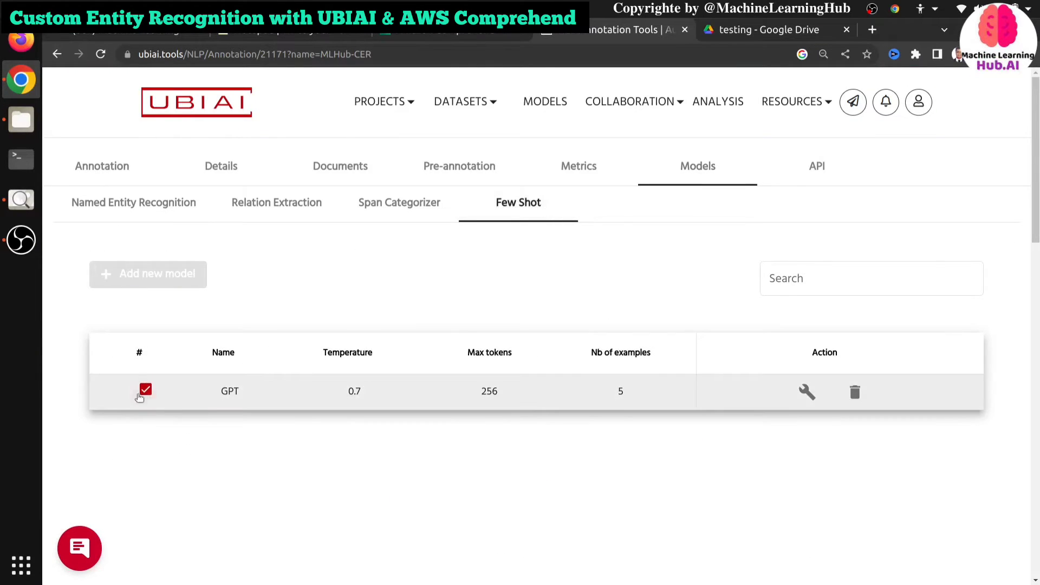
- Return to the project's annotation view and review the validation status of the listed documents
left_click(108, 167)
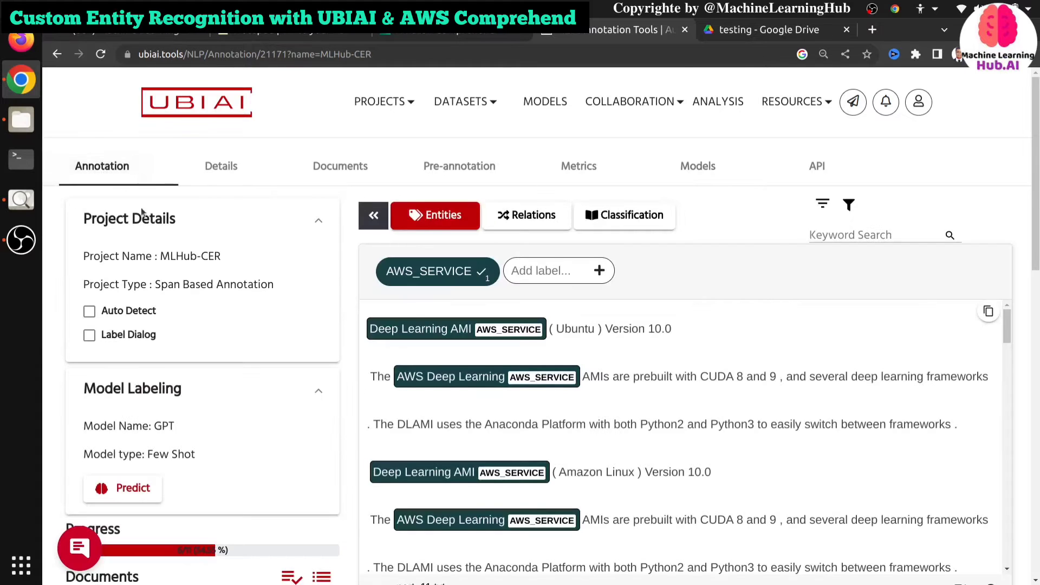
scroll(265, 460, "down", 6)
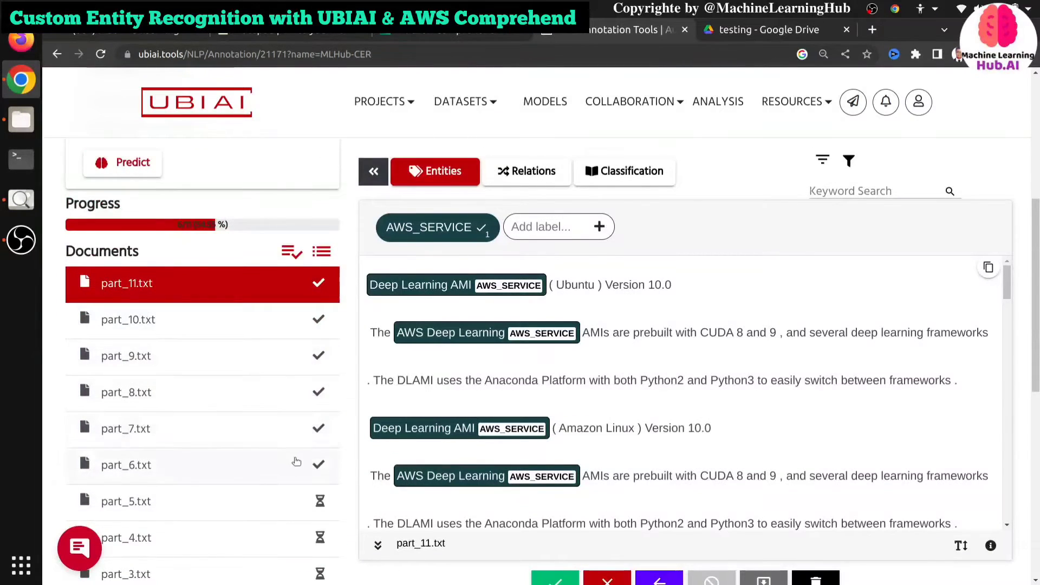
scroll(296, 461, "down", 3)
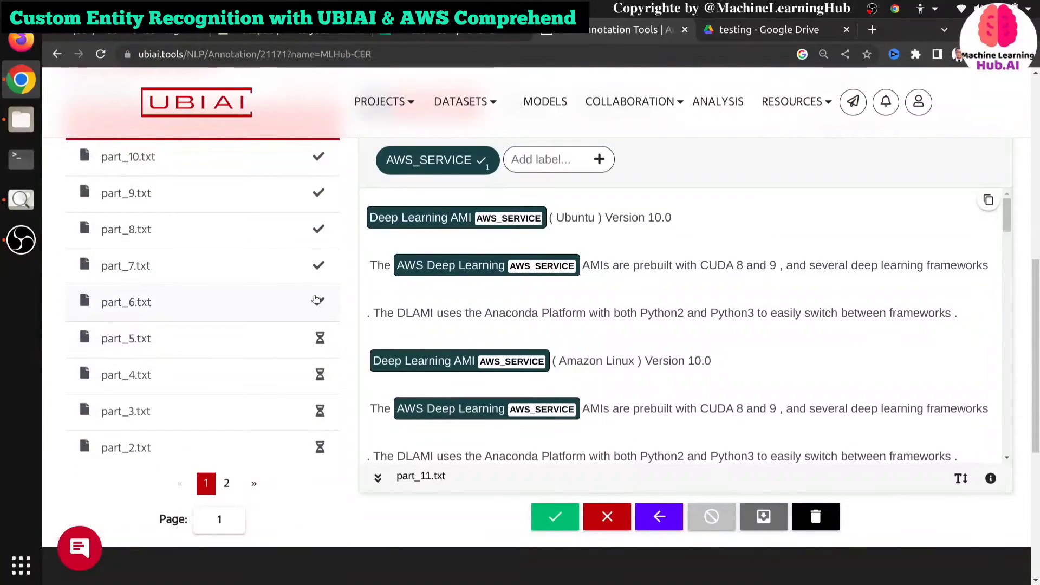
left_click(553, 523)
scroll(209, 292, "up", 1)
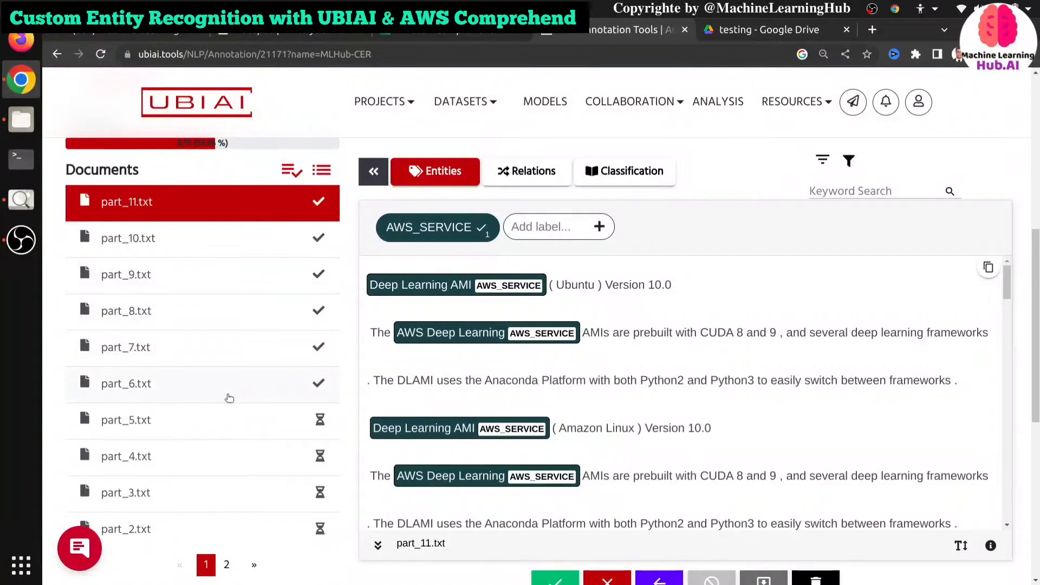
scroll(213, 365, "up", 5)
scroll(208, 362, "down", 5)
scroll(140, 334, "down", 1)
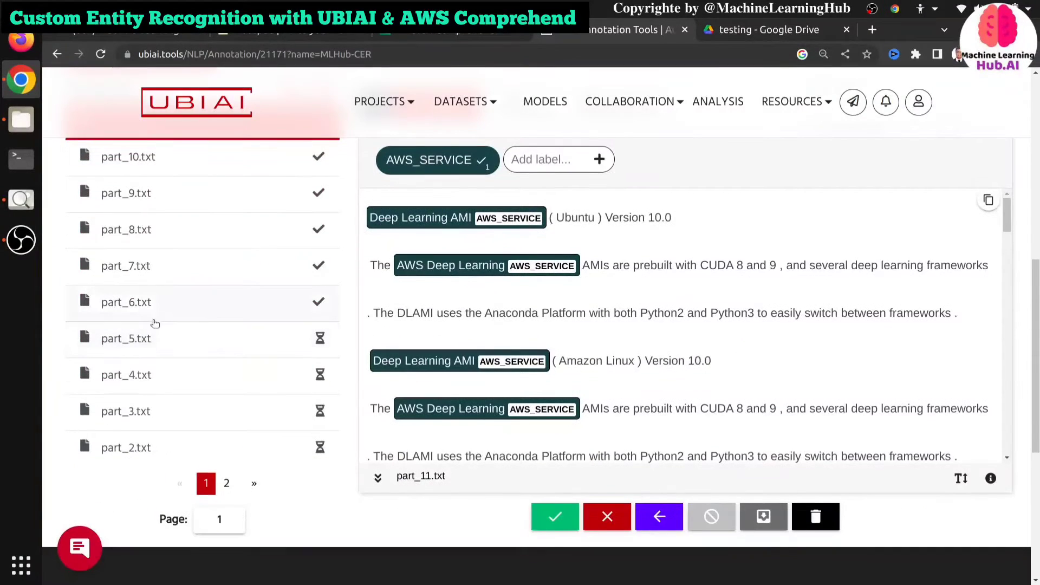
- Open part_6.txt and predict its AWS_SERVICE labels with the GPT few-shot model
left_click(157, 302)
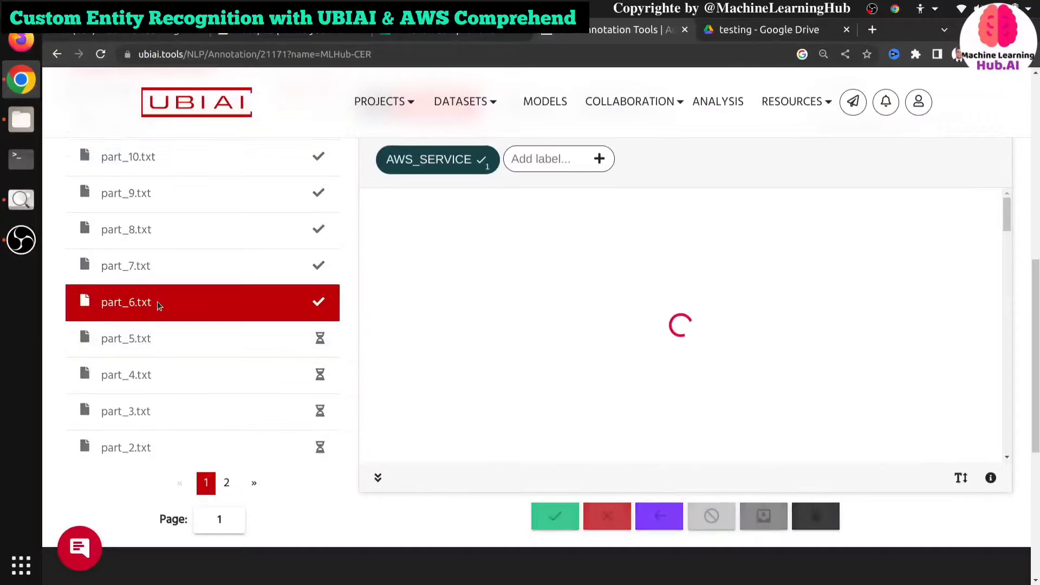
scroll(564, 368, "down", 15)
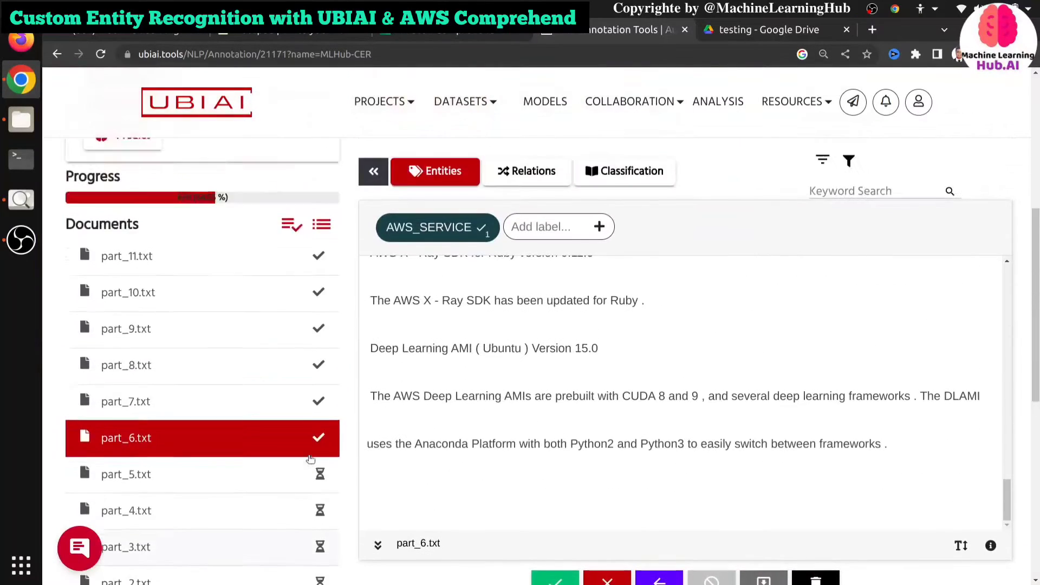
scroll(310, 460, "up", 4)
left_click(137, 251)
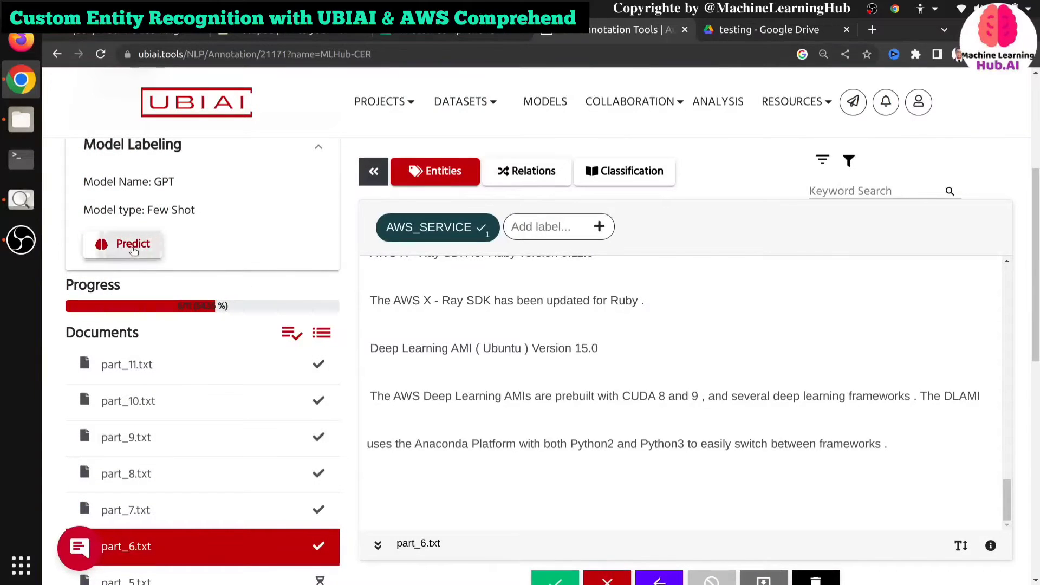
scroll(631, 460, "up", 5)
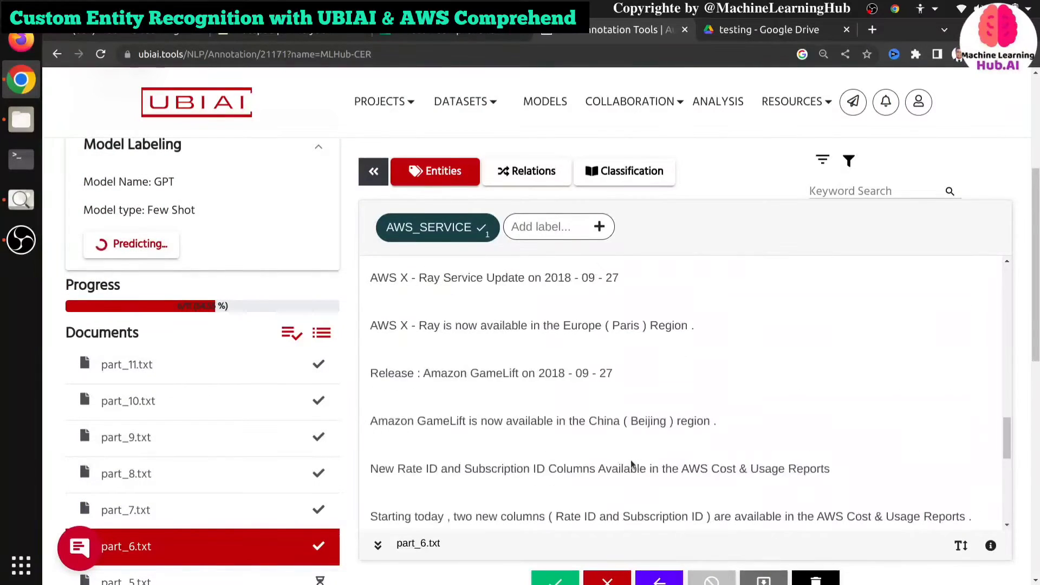
scroll(631, 459, "up", 10)
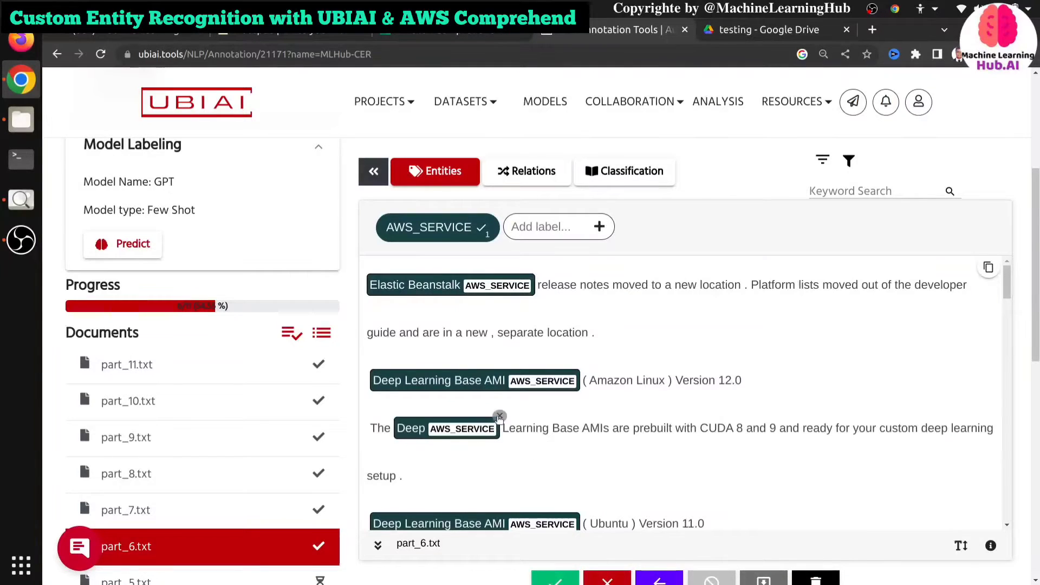
- Remove the wrong AWS_SERVICE labels from the word "Deep" in the "Deep Learning Base AMIs" sentences of part_6.txt
scroll(492, 427, "down", 3)
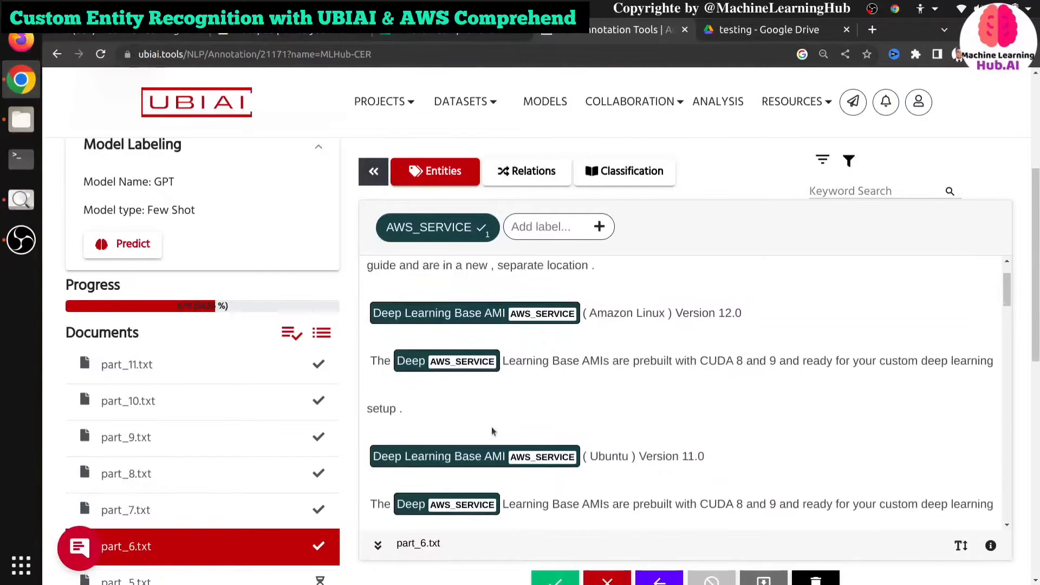
mouse_move(499, 336)
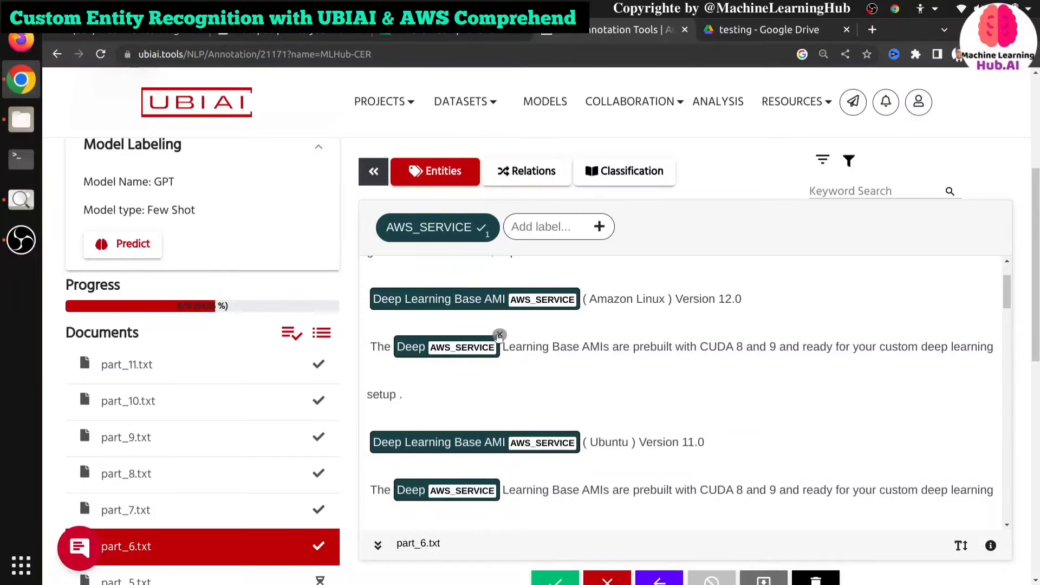
left_click(499, 336)
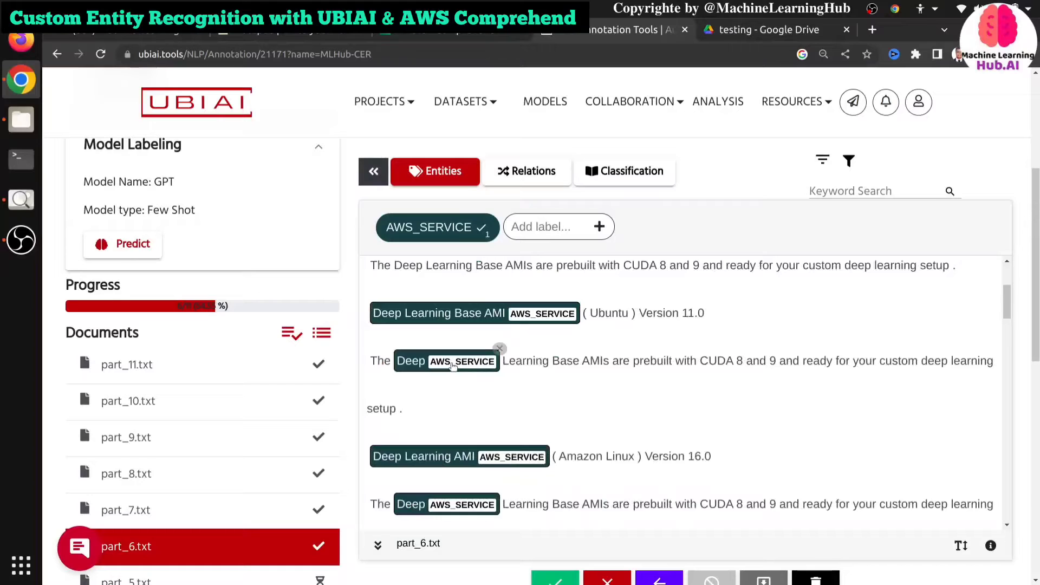
left_click(499, 348)
scroll(405, 388, "down", 3)
scroll(405, 388, "down", 2)
scroll(476, 344, "up", 4)
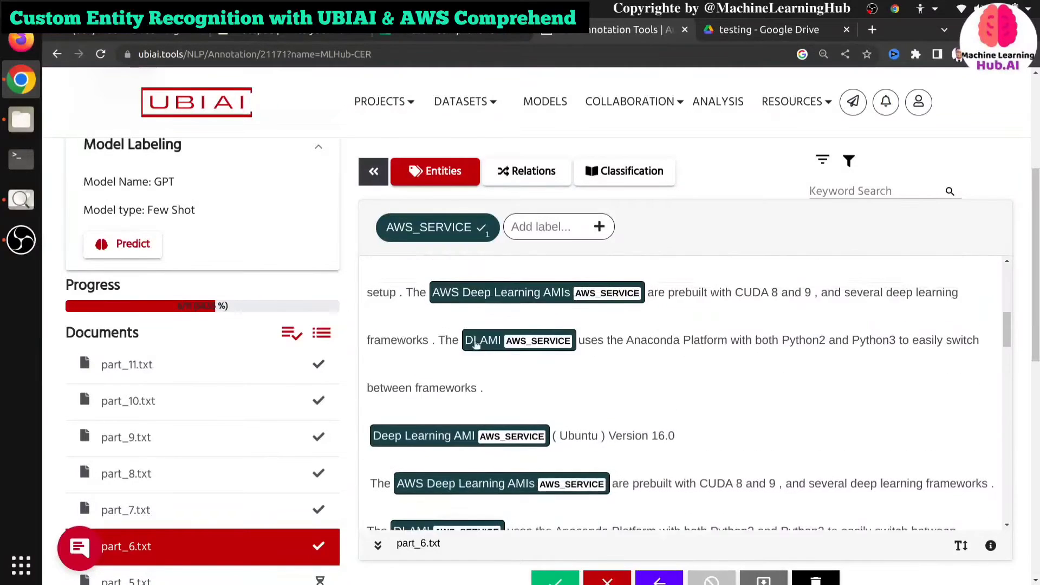
left_click(495, 367)
- Remove the wrong AWS_SERVICE labels from "Europe", "Paris" and "China" in the AWS X-Ray and Amazon GameLift region availability sentences
scroll(490, 379, "down", 5)
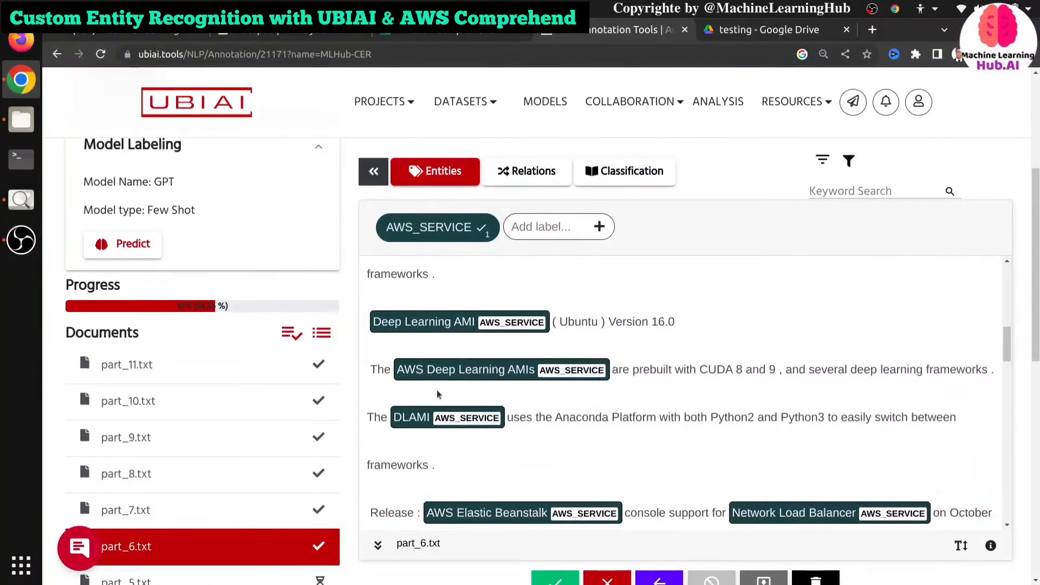
scroll(463, 428, "down", 2)
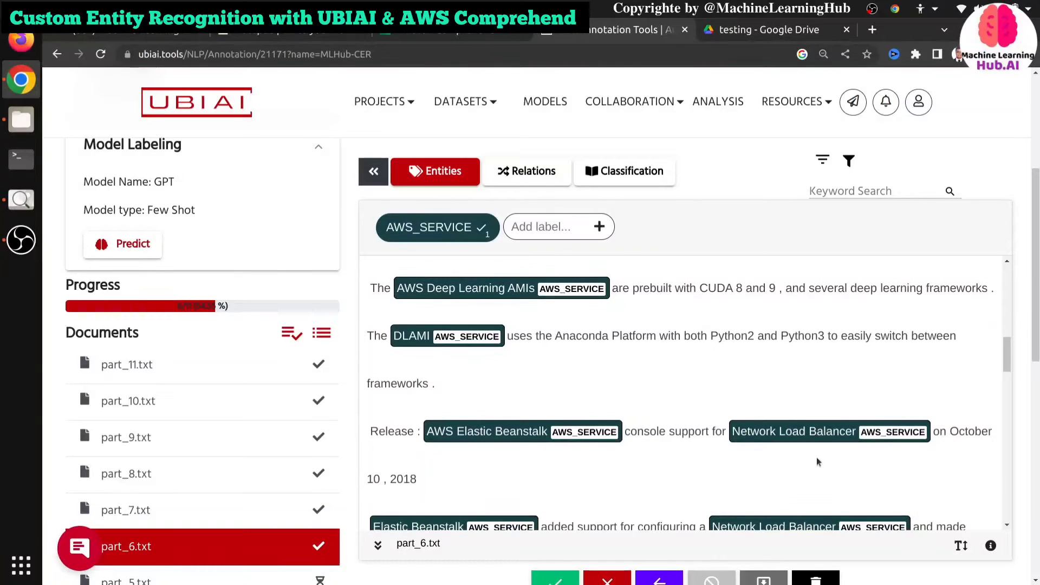
scroll(720, 430, "down", 2)
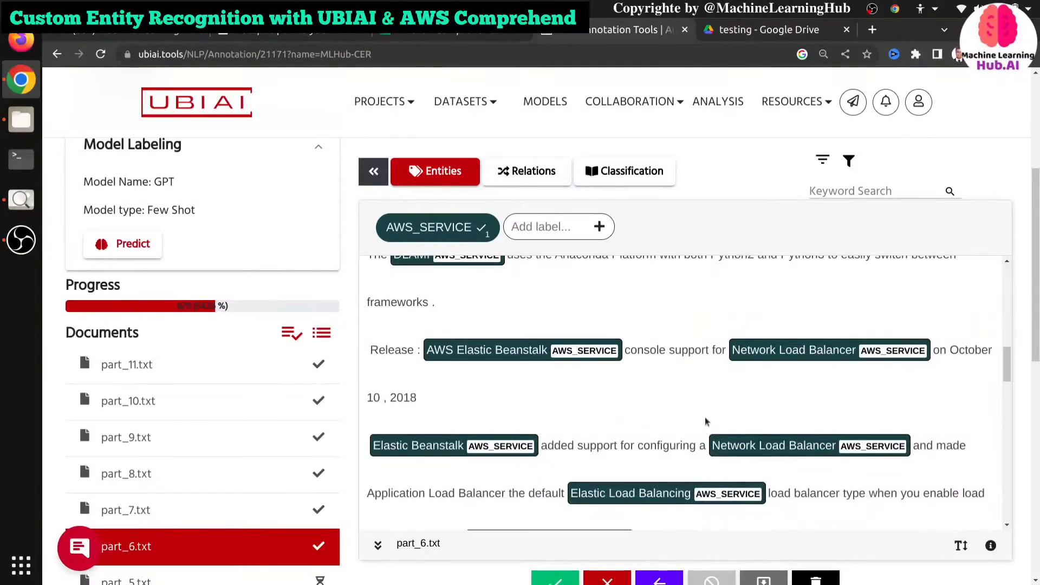
scroll(764, 428, "down", 2)
scroll(457, 418, "down", 4)
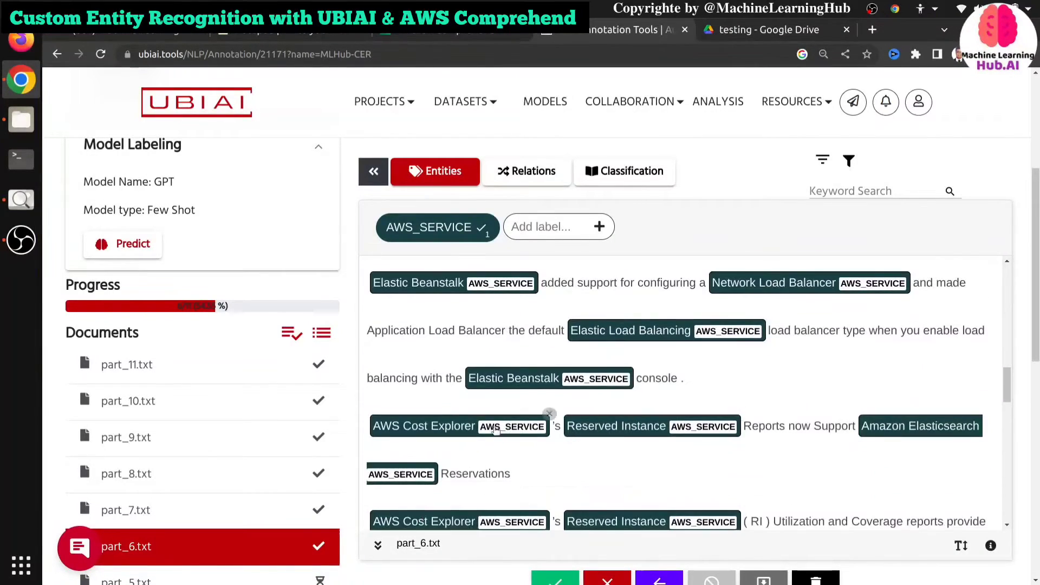
scroll(450, 422, "down", 4)
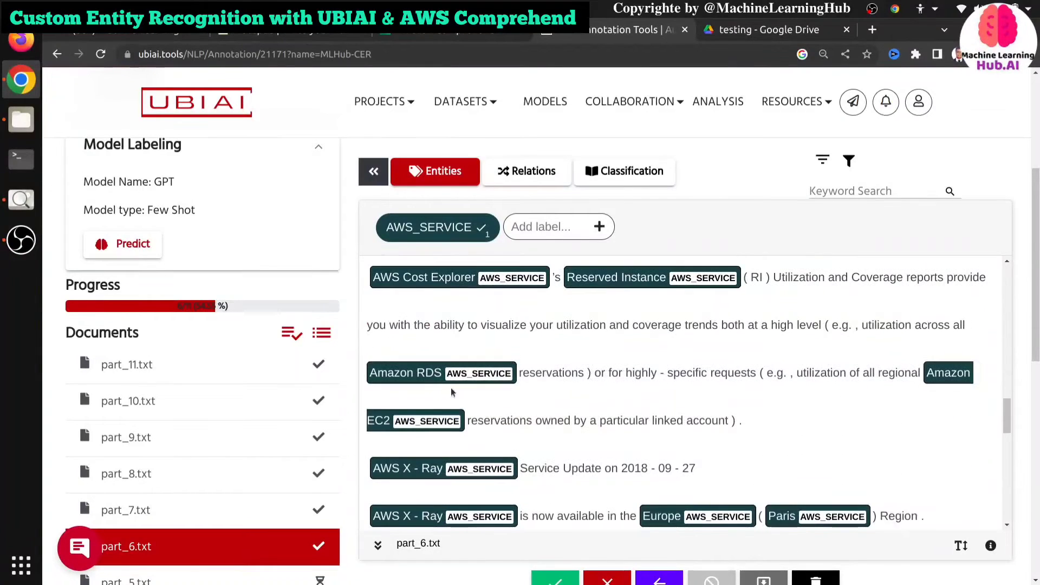
scroll(448, 381, "down", 2)
scroll(520, 428, "down", 2)
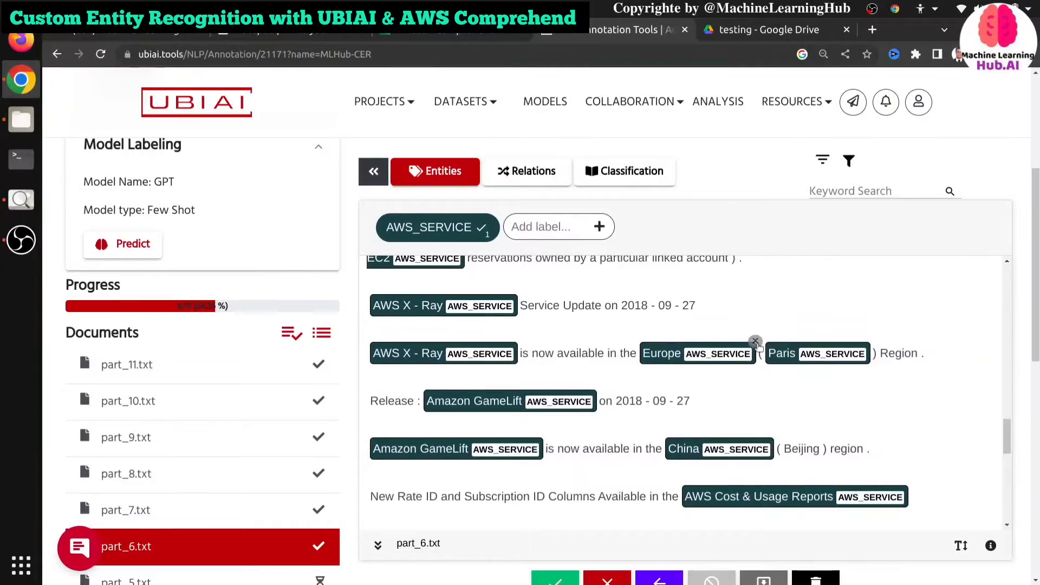
left_click(750, 345)
left_click(797, 348)
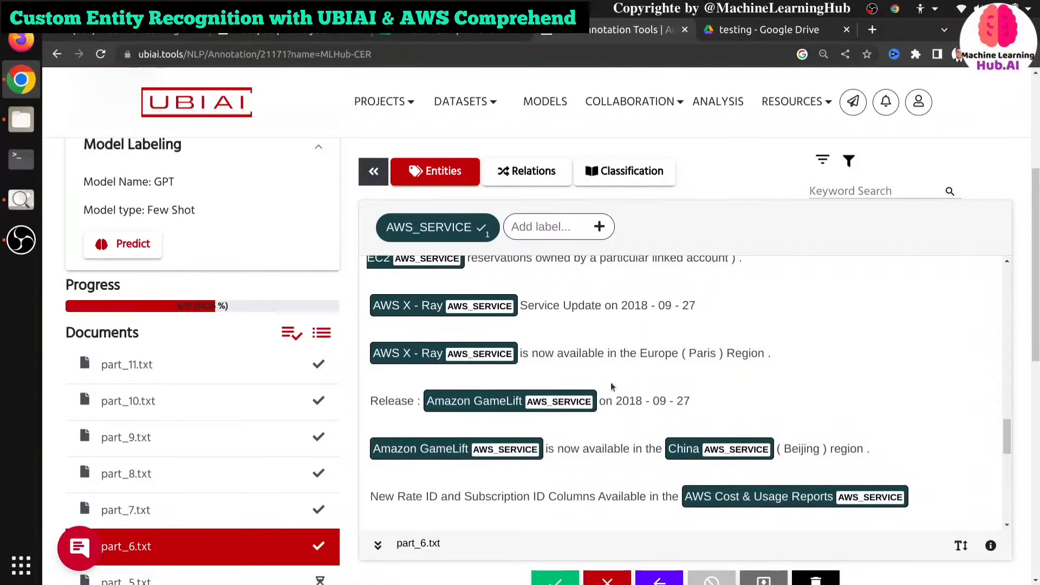
scroll(612, 386, "down", 2)
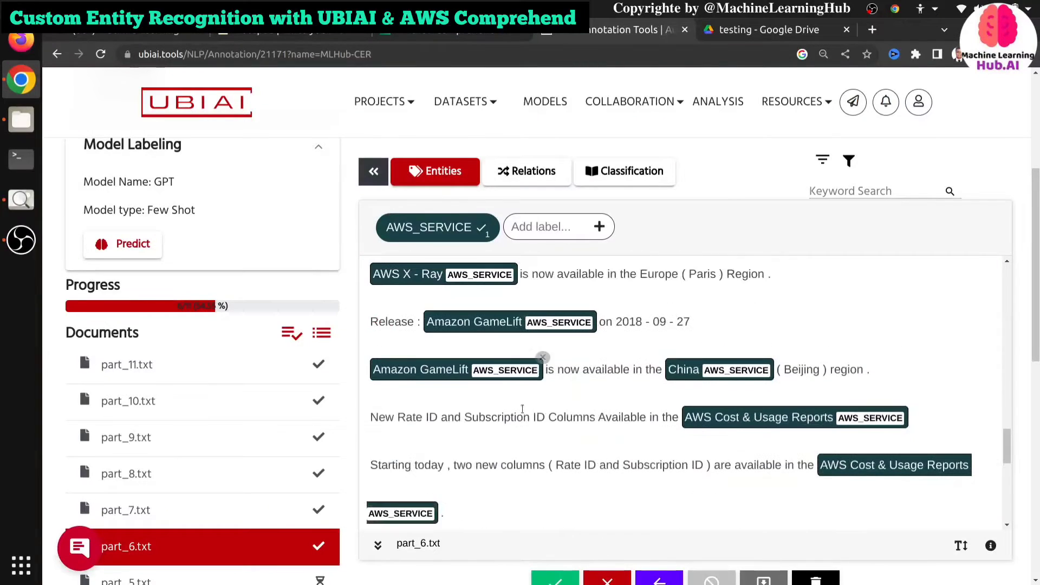
left_click(773, 358)
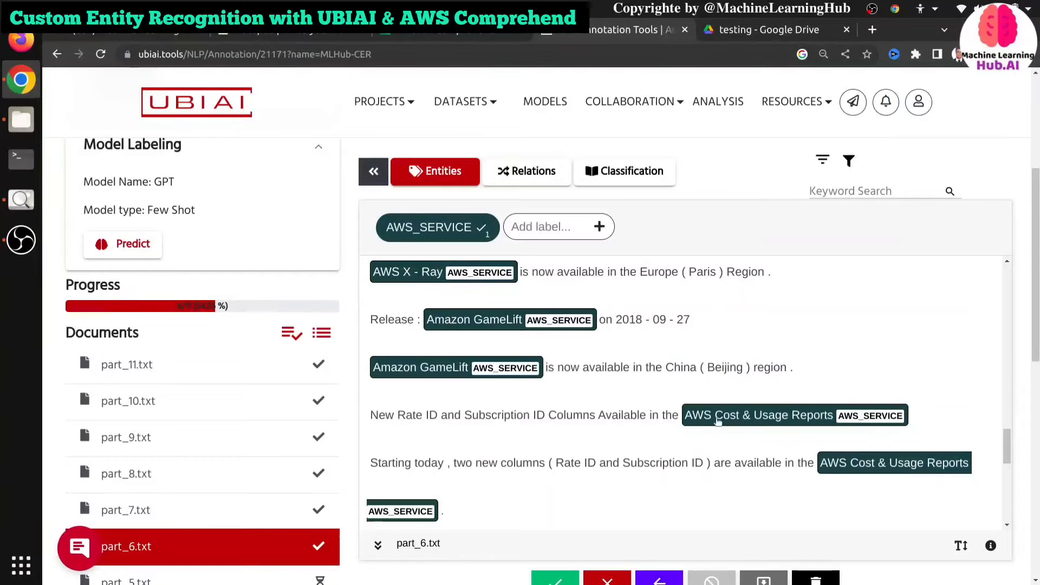
- Remove the AWS_SERVICE label from "DLAMI" in the last sentence of part_6.txt and check the AWS X-Ray labels above it
scroll(530, 420, "down", 4)
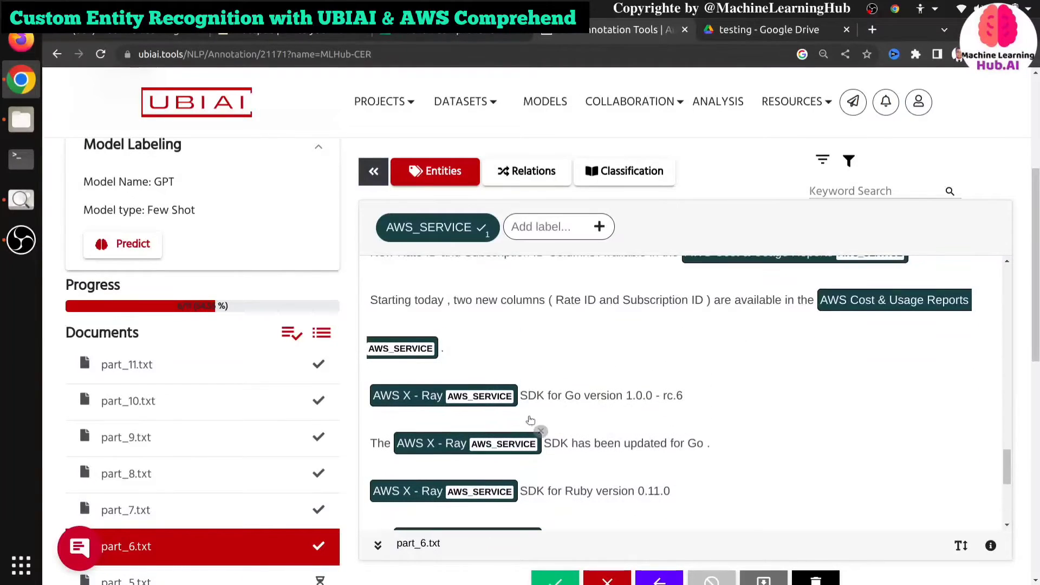
scroll(568, 357, "down", 6)
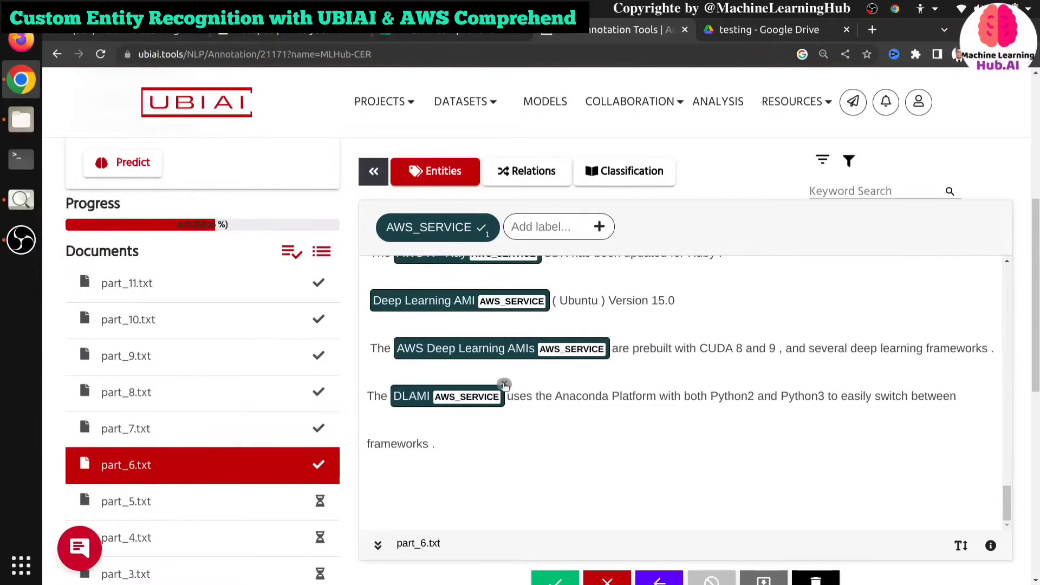
left_click(503, 385)
scroll(503, 385, "up", 2)
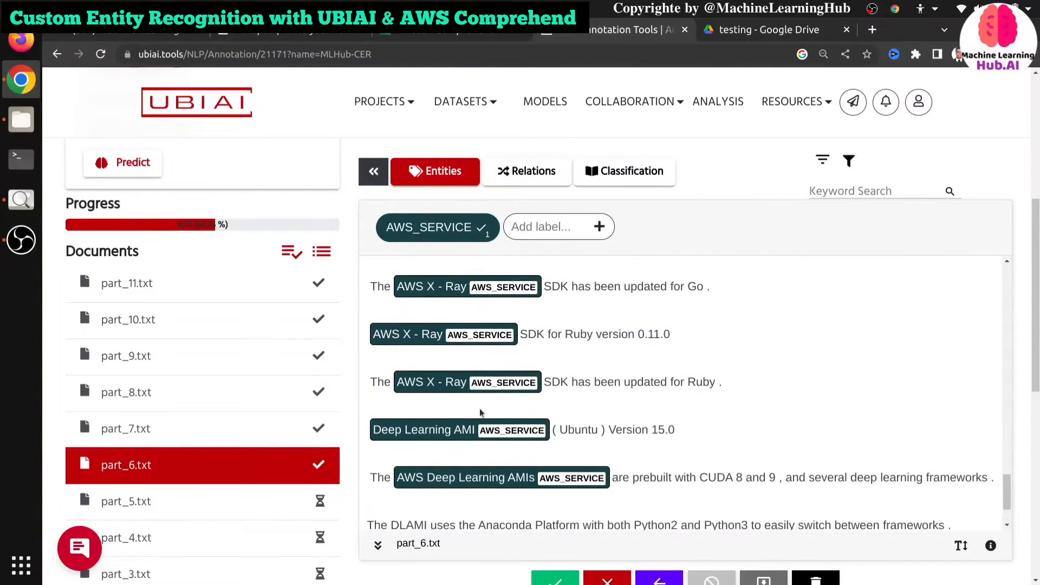
scroll(538, 379, "up", 5)
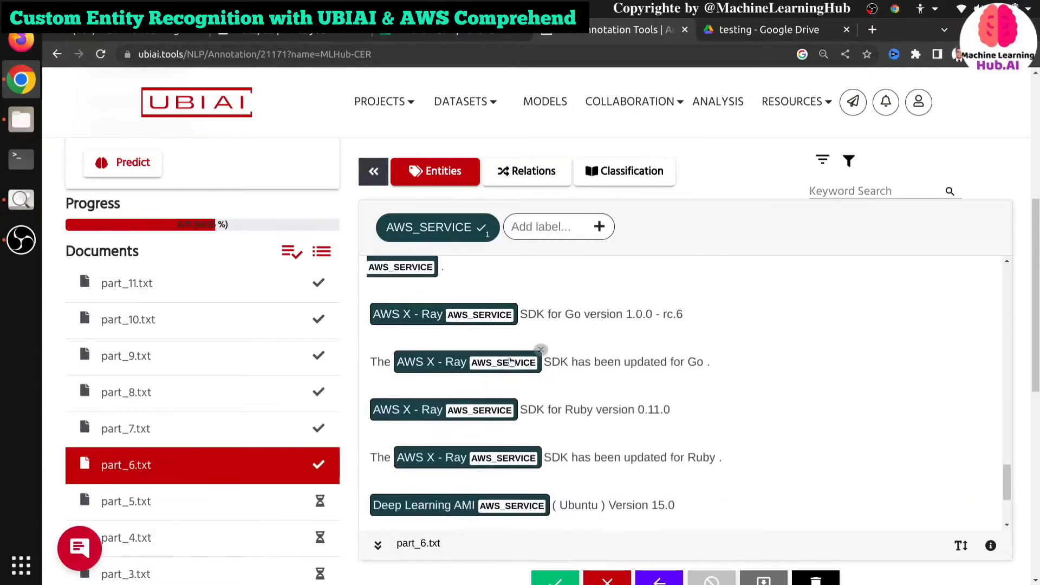
scroll(511, 361, "down", 5)
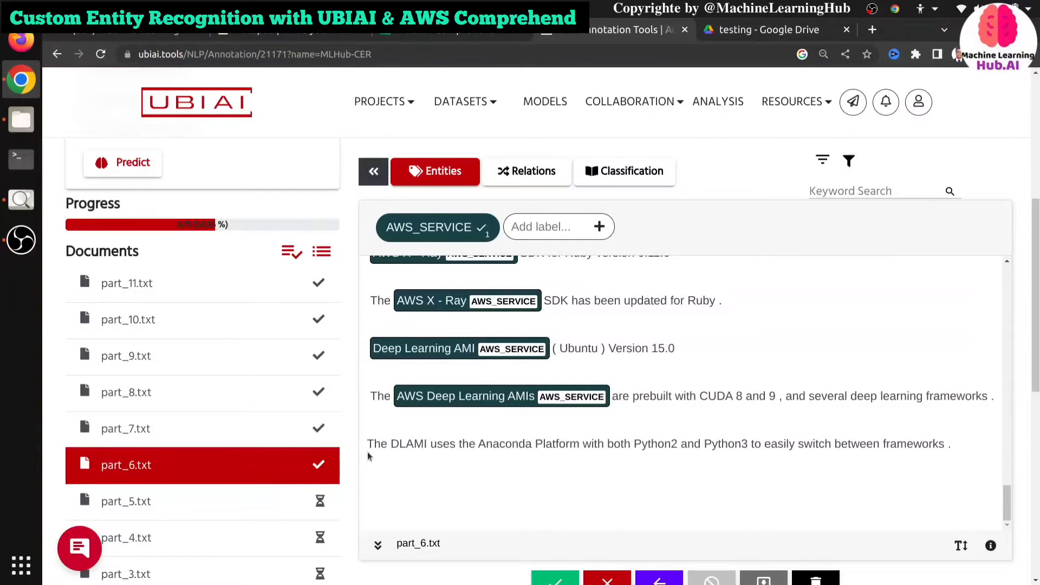
- Open part_5.txt and start predicting its labels with the GPT few-shot model
scroll(368, 457, "down", 3)
left_click(175, 339)
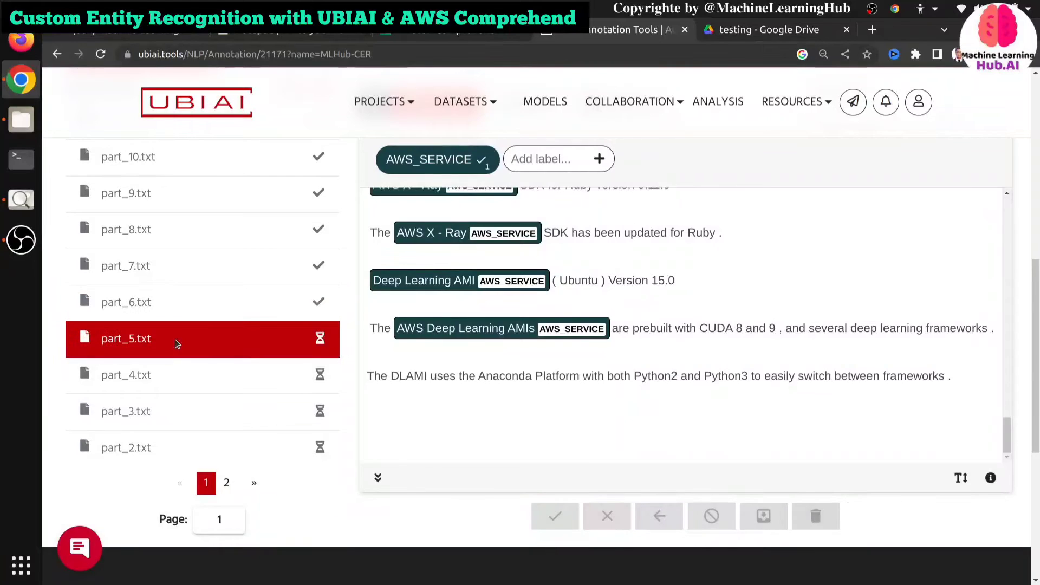
scroll(525, 308, "up", 3)
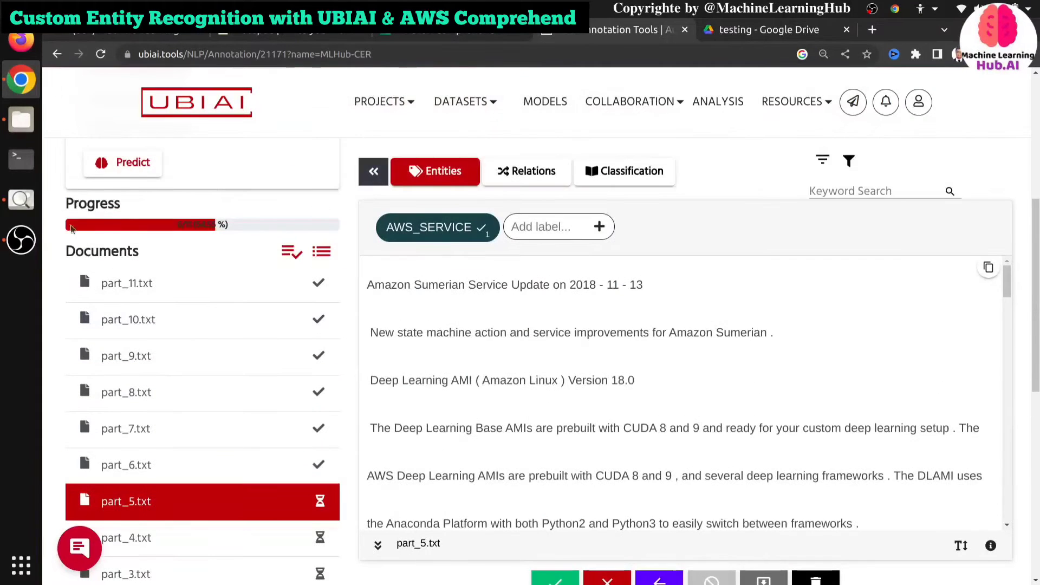
left_click(123, 166)
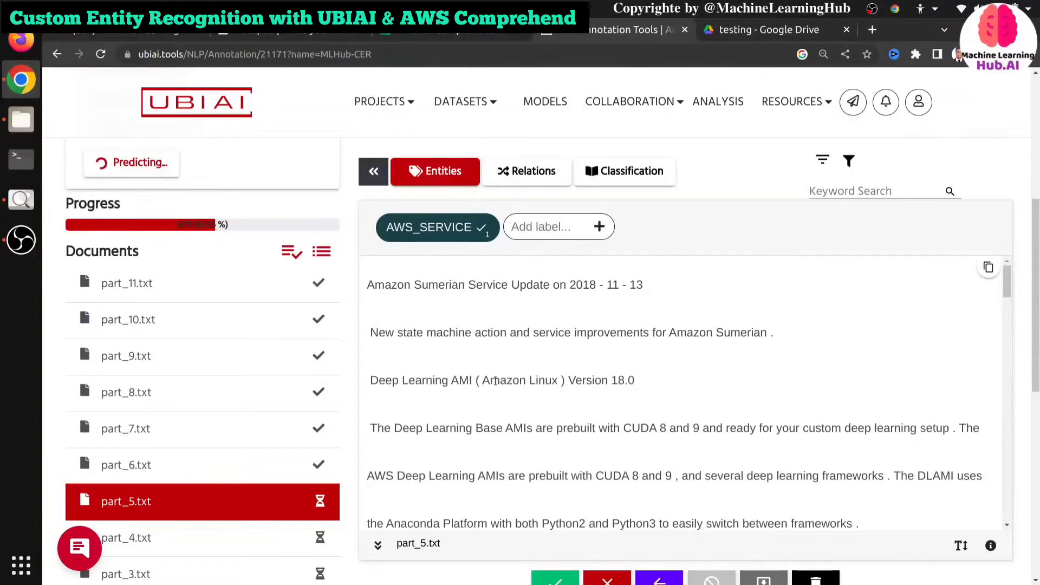
scroll(495, 381, "down", 2)
scroll(249, 453, "down", 2)
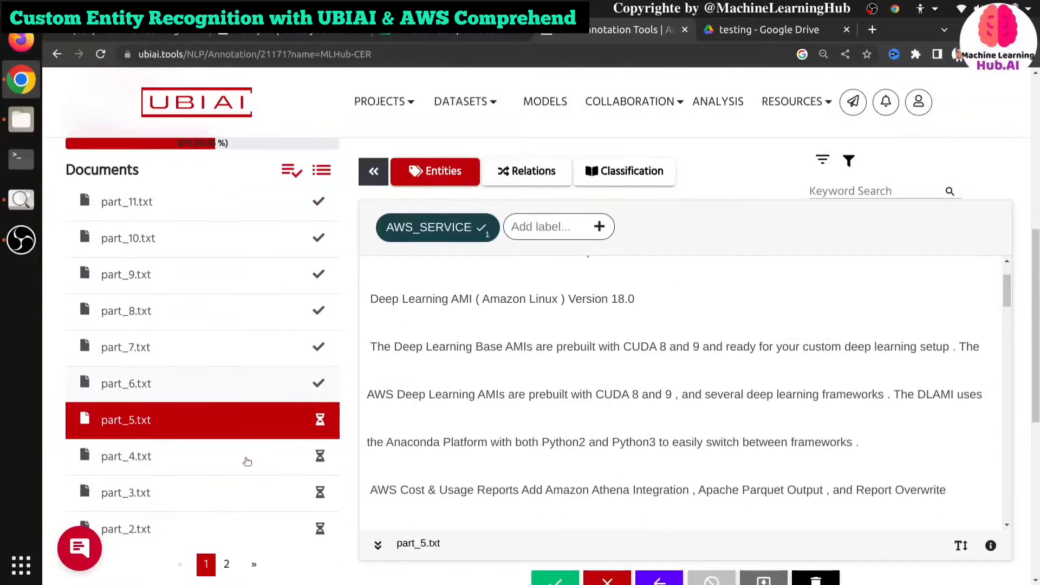
scroll(524, 434, "down", 2)
scroll(526, 435, "down", 4)
scroll(526, 434, "up", 6)
scroll(530, 433, "down", 2)
scroll(531, 410, "down", 4)
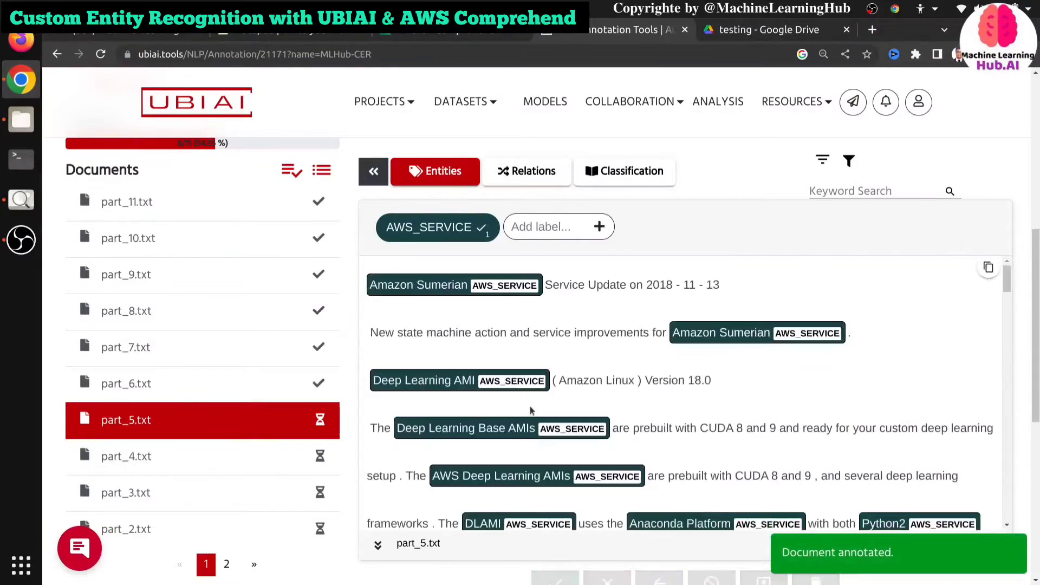
- Remove the wrong AWS_SERVICE labels from "Python3", "DLAMI", "Anaconda Platform" and "Python2" in the first DLAMI sentence of part_5.txt
scroll(531, 411, "down", 4)
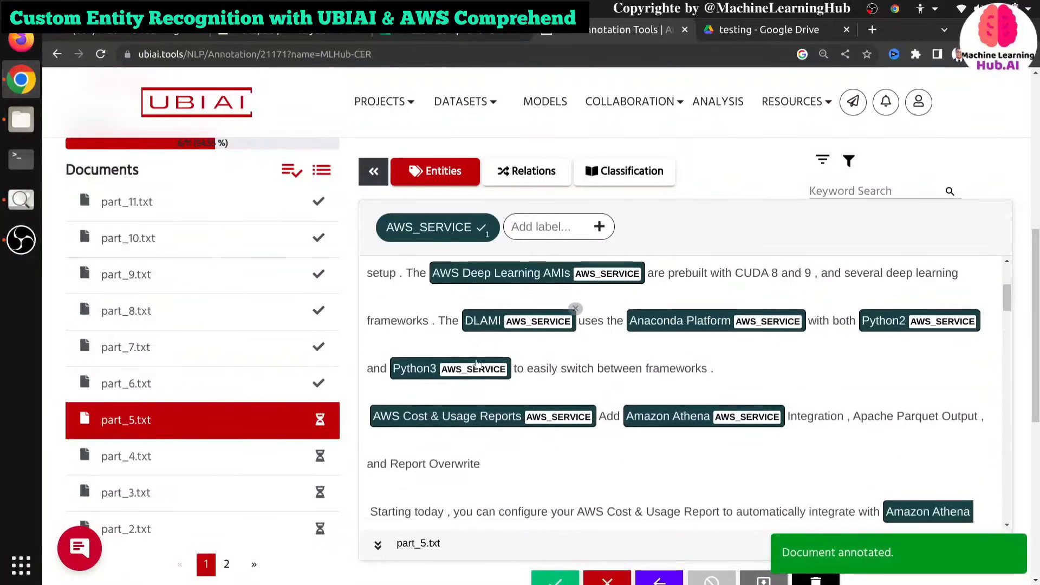
scroll(464, 365, "up", 1)
left_click(509, 399)
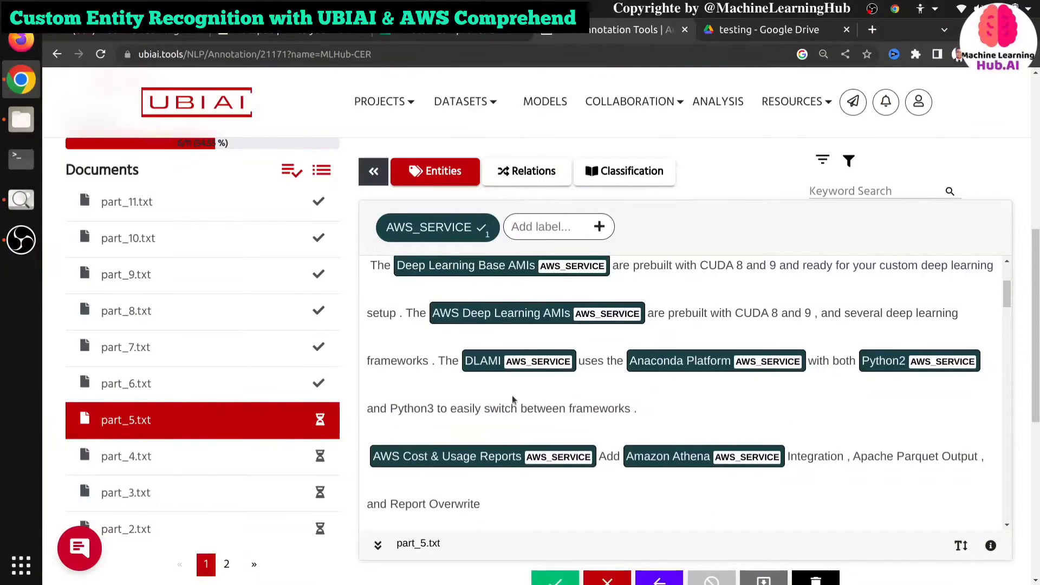
left_click(575, 348)
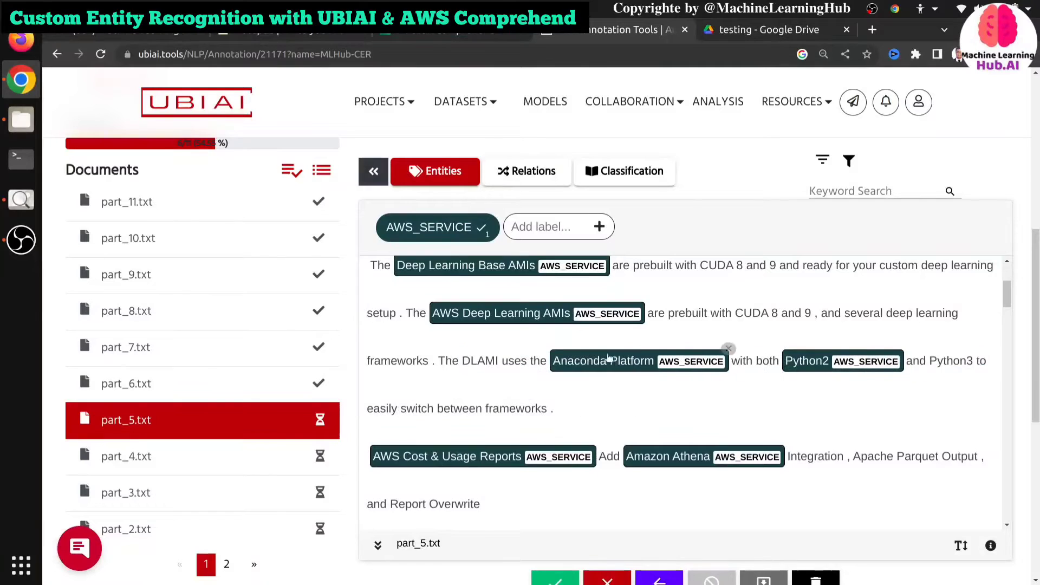
left_click(728, 349)
left_click(828, 349)
- Remove the AWS_SERVICE label from "Python3" in the DLAMI sentence just above the AWS Budgets history heading
scroll(555, 397, "down", 5)
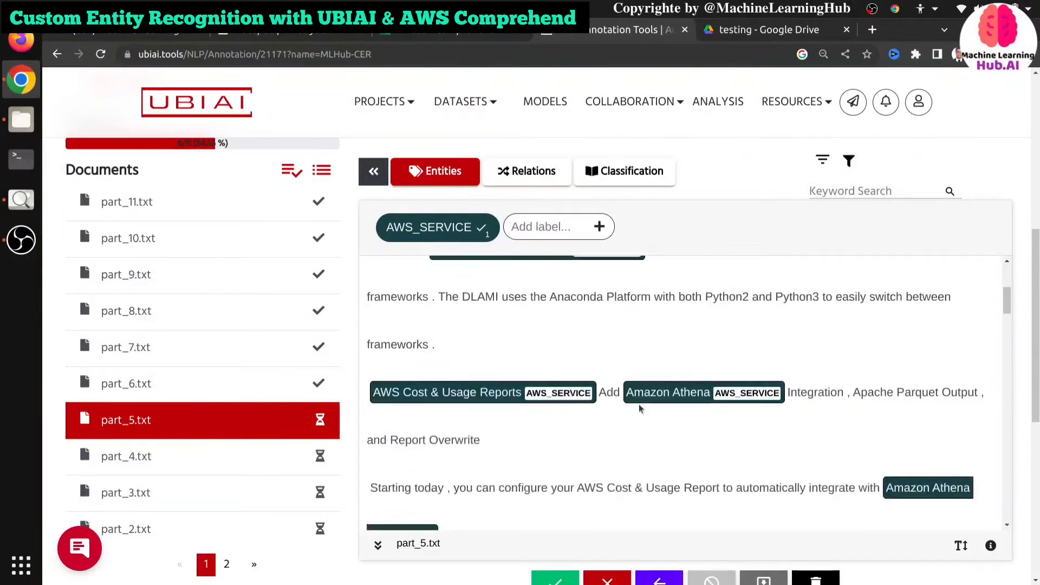
scroll(555, 397, "up", 3)
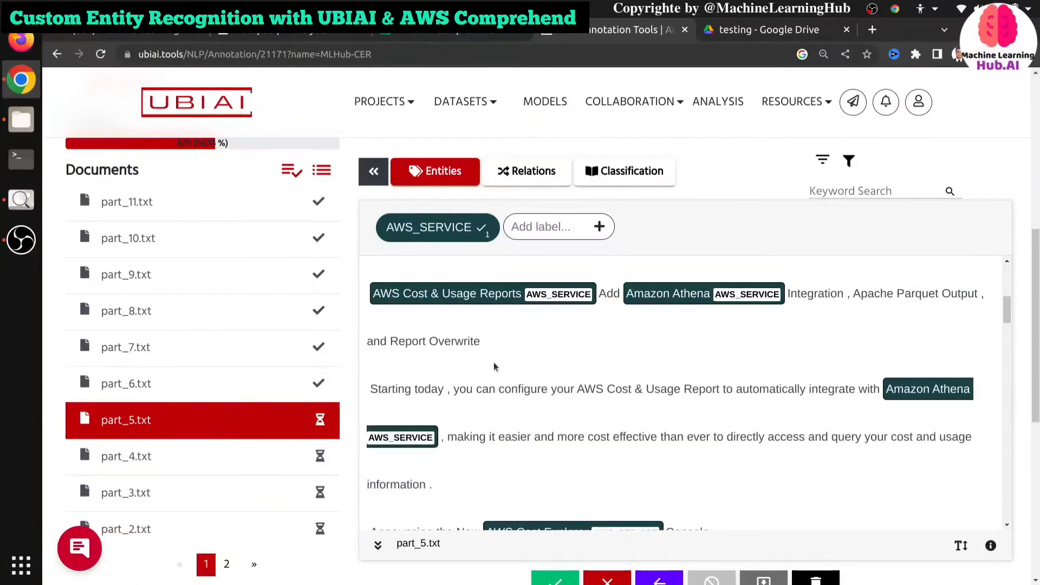
scroll(460, 440, "down", 3)
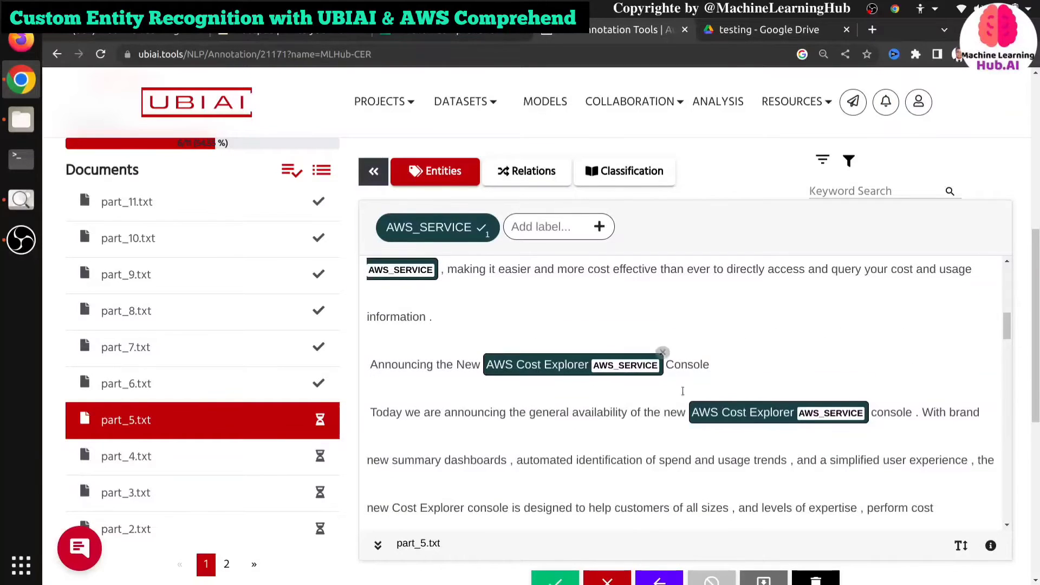
scroll(511, 388, "down", 10)
scroll(475, 405, "down", 3)
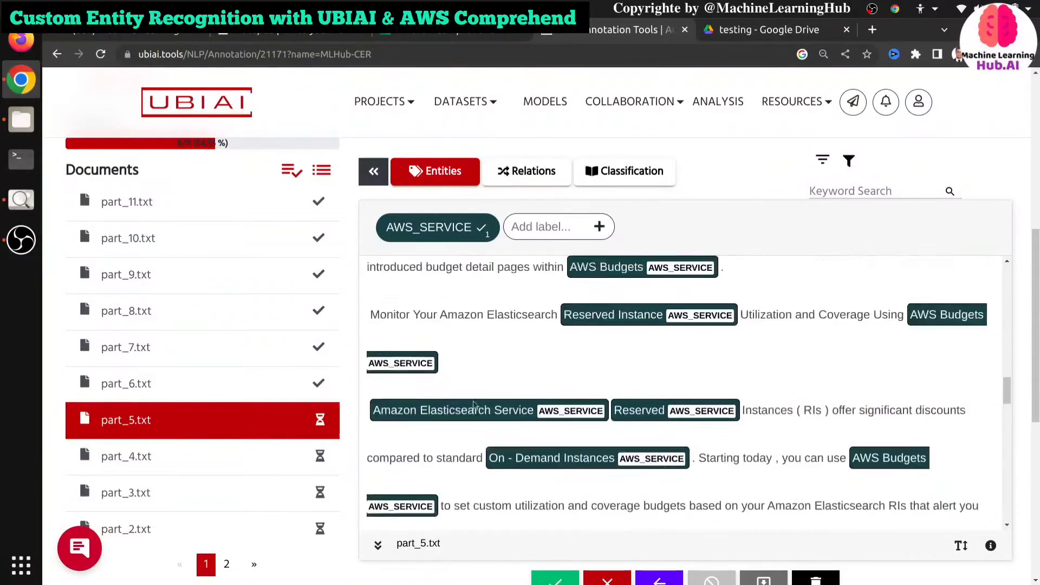
scroll(452, 350, "up", 4)
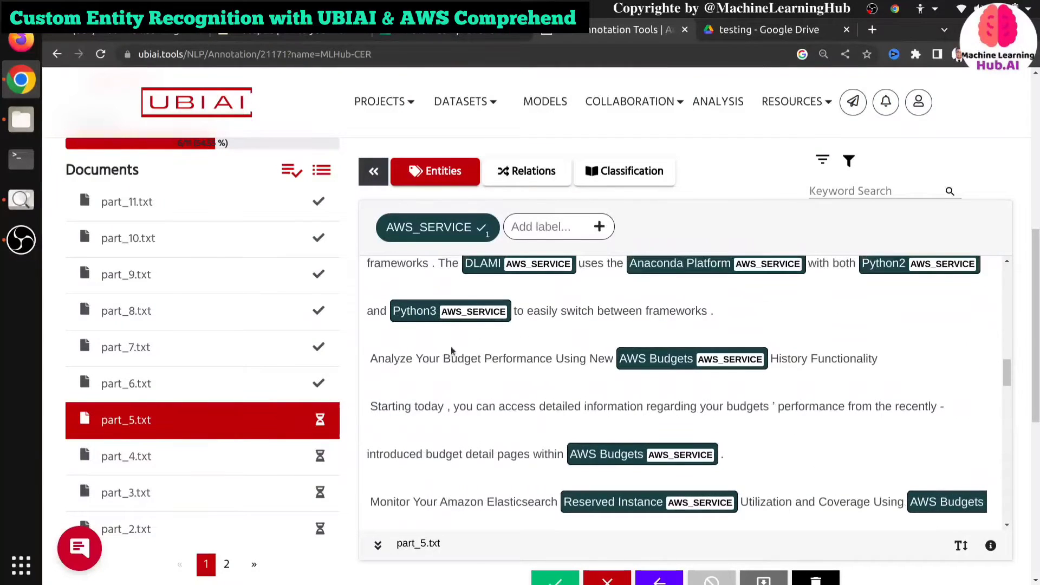
left_click(509, 298)
scroll(671, 376, "down", 6)
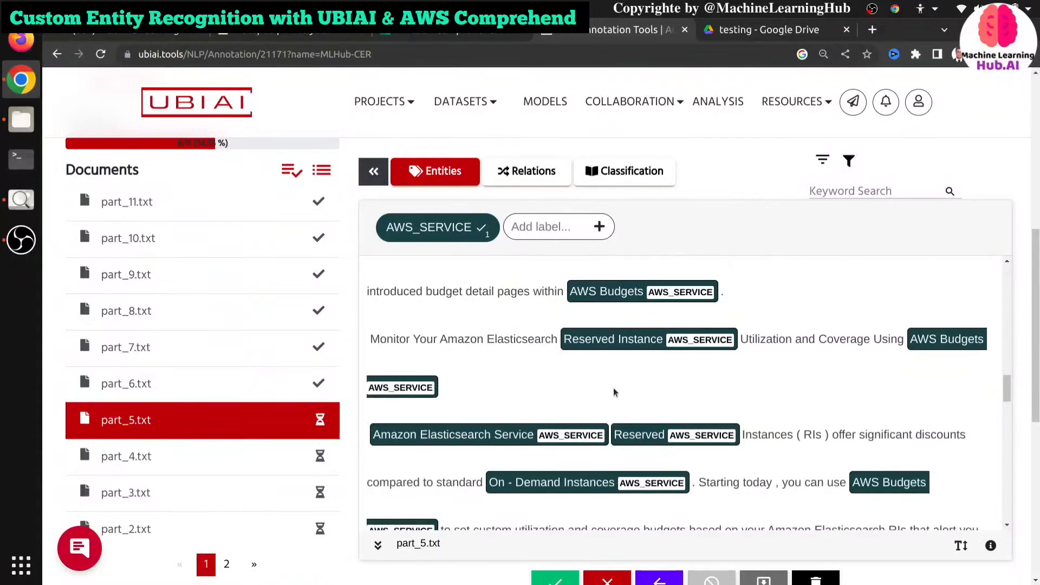
- Review the remaining predictions in part_5.txt and remove the AWS_SERVICE label from "RI Utilization report" near the document's end
scroll(524, 369, "down", 10)
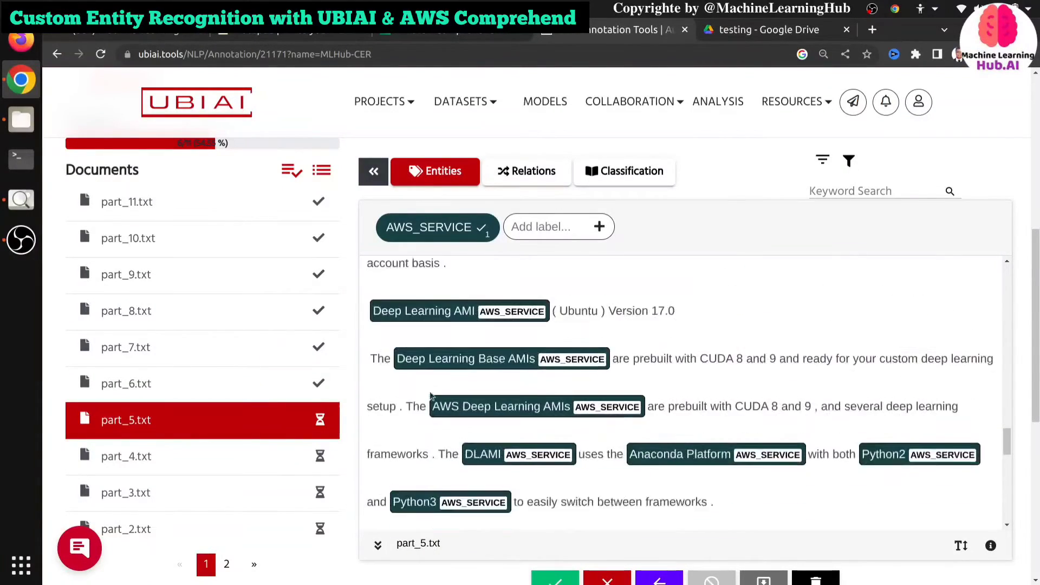
scroll(552, 366, "down", 5)
scroll(514, 390, "up", 3)
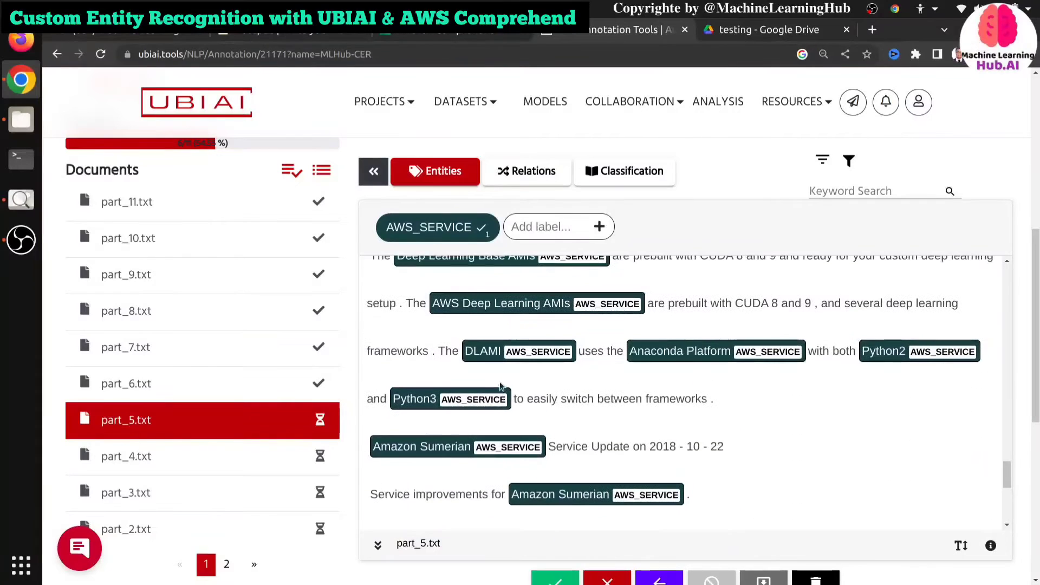
scroll(514, 395, "down", 5)
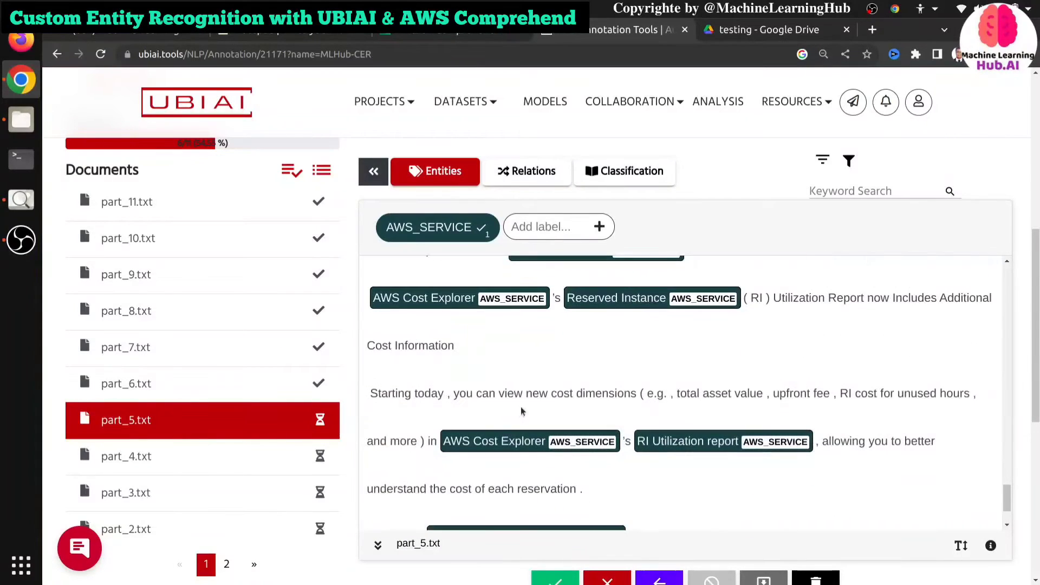
scroll(525, 412, "down", 2)
mouse_move(810, 353)
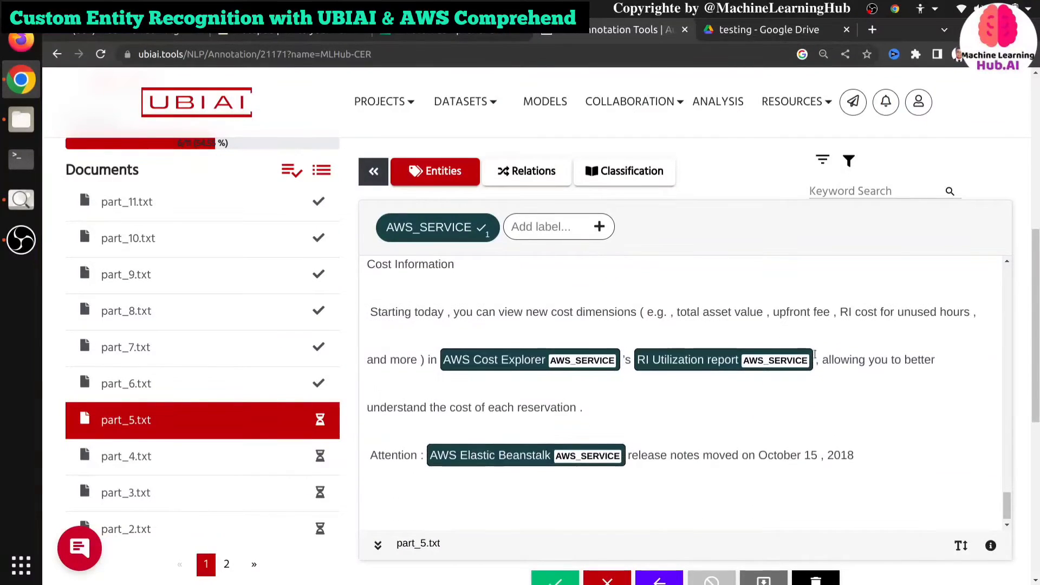
left_click(810, 350)
- Validate the annotations of part_5.txt and move on to part_4.txt
scroll(466, 423, "down", 5)
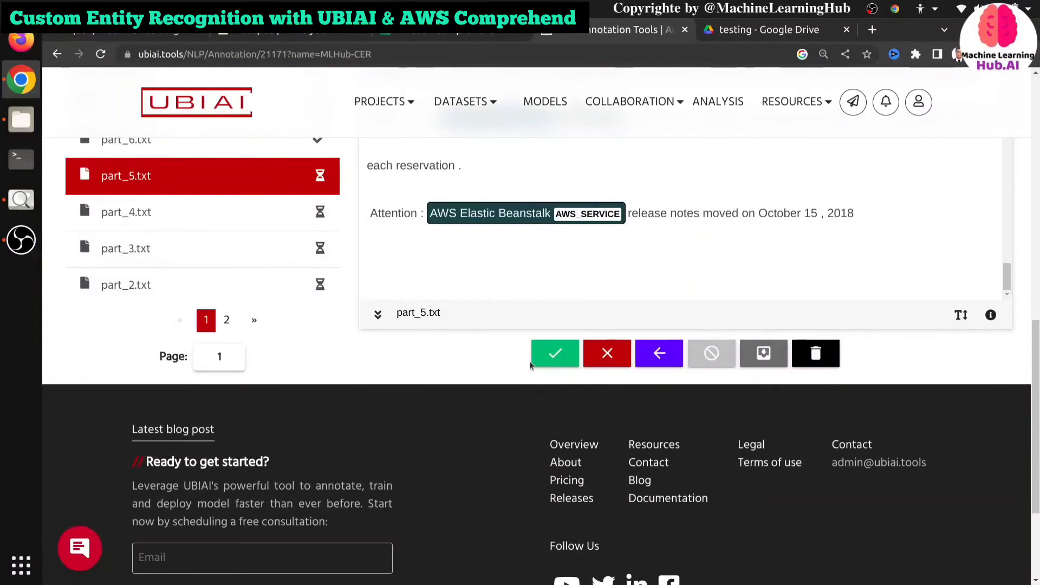
left_click(555, 361)
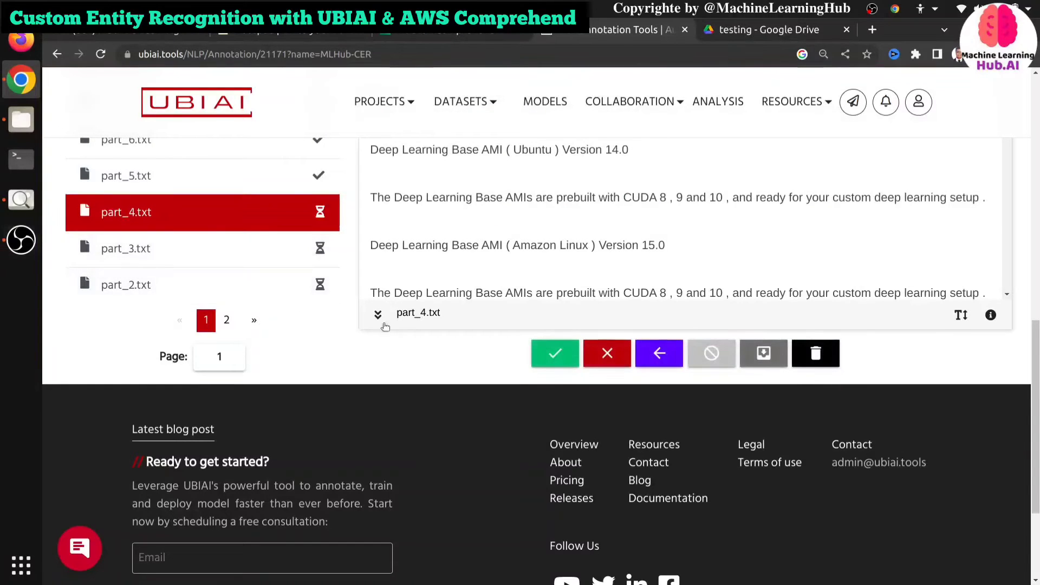
scroll(385, 326, "up", 5)
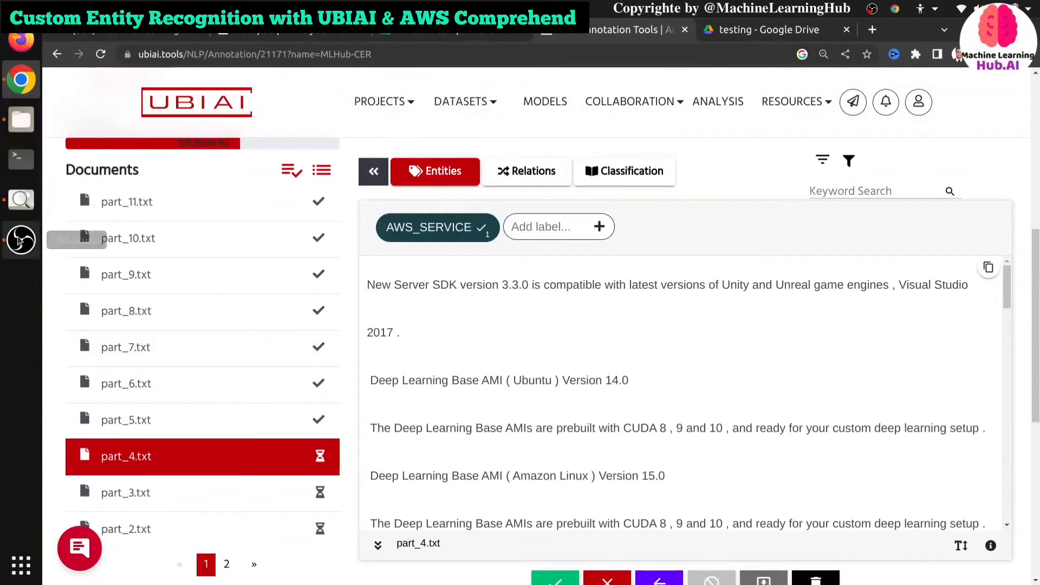
left_click(21, 240)
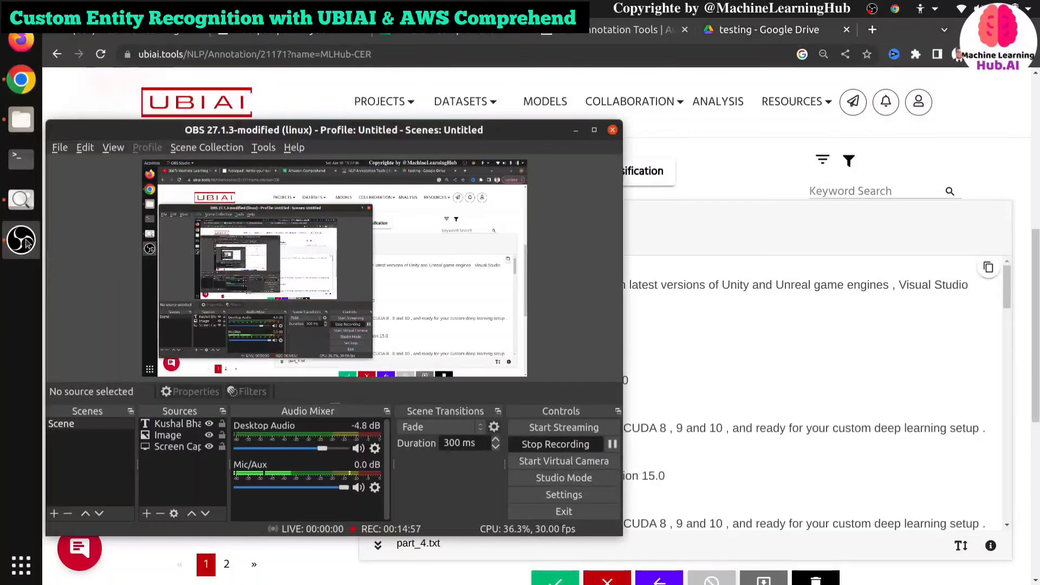
left_click(612, 444)
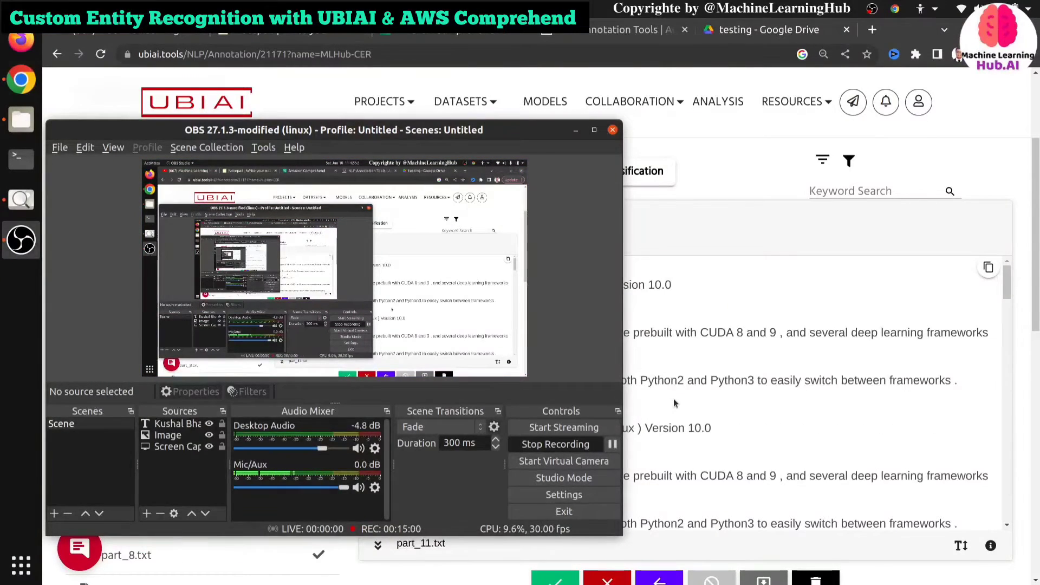
left_click(674, 403)
- Check the validation status of the project's documents in the document list and look over the labels in part_11.txt
scroll(219, 472, "down", 8)
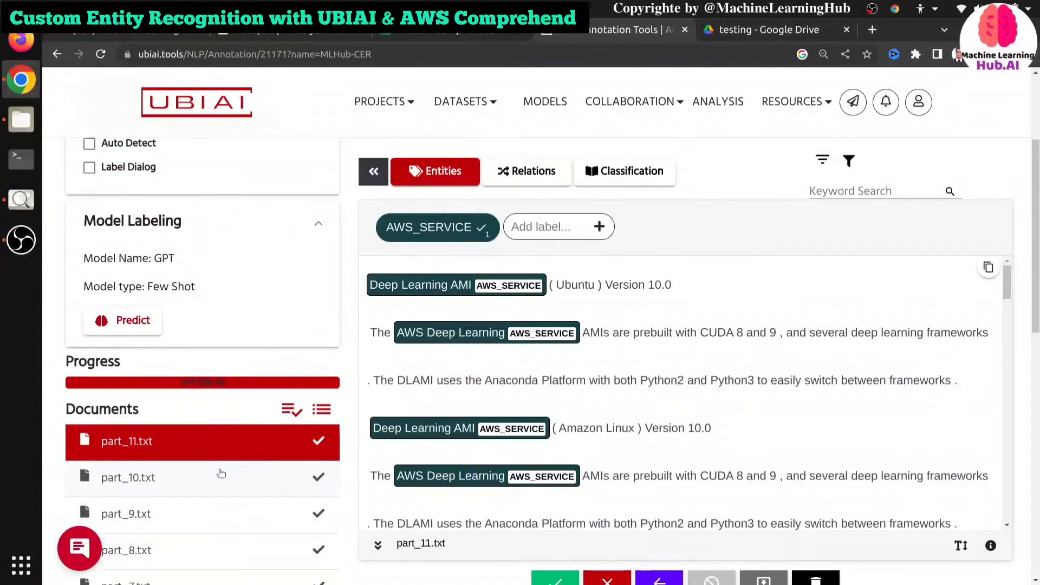
scroll(204, 236, "up", 10)
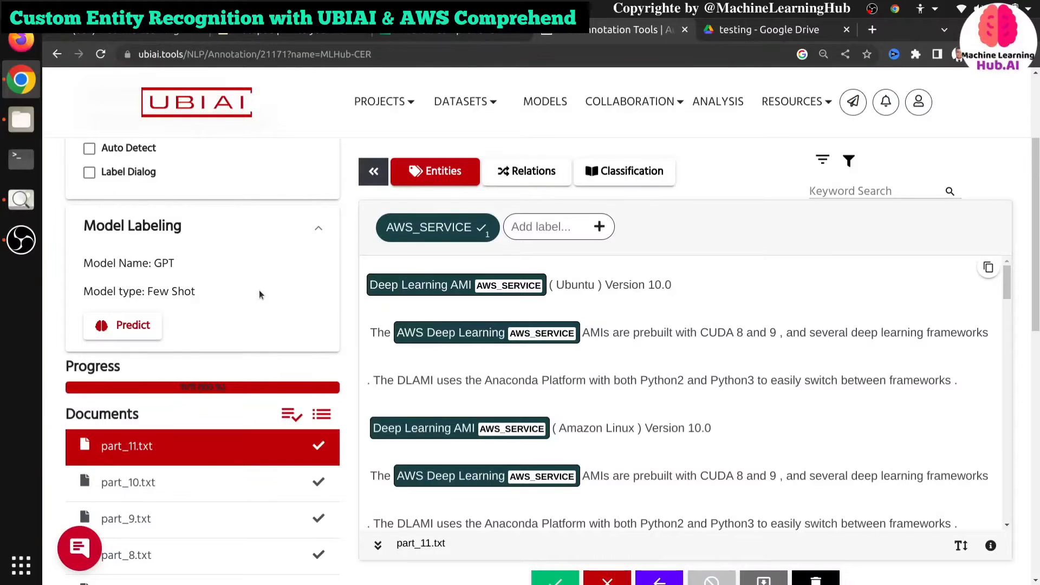
scroll(402, 358, "down", 3)
scroll(232, 504, "down", 10)
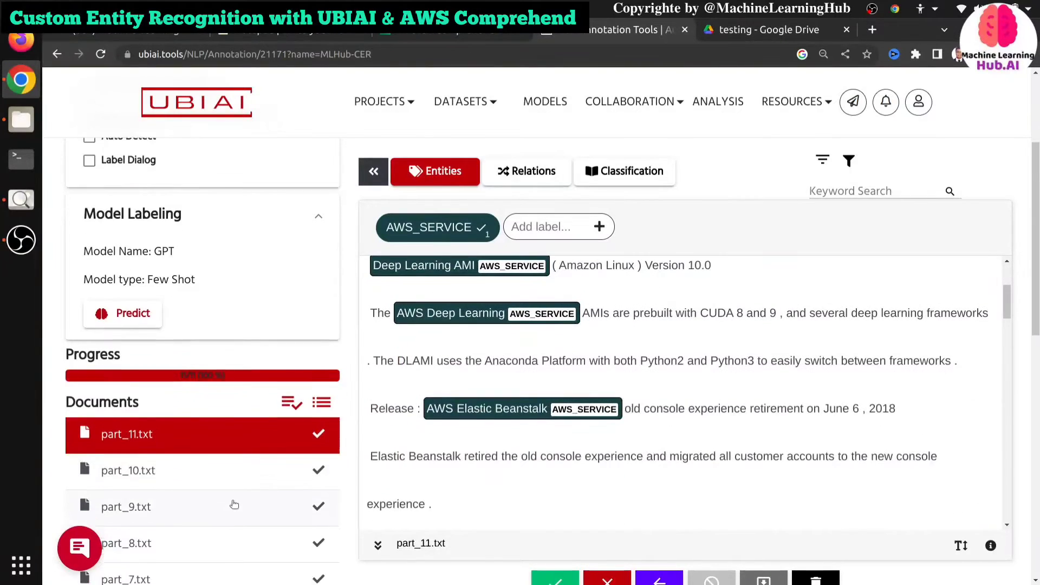
scroll(186, 451, "up", 3)
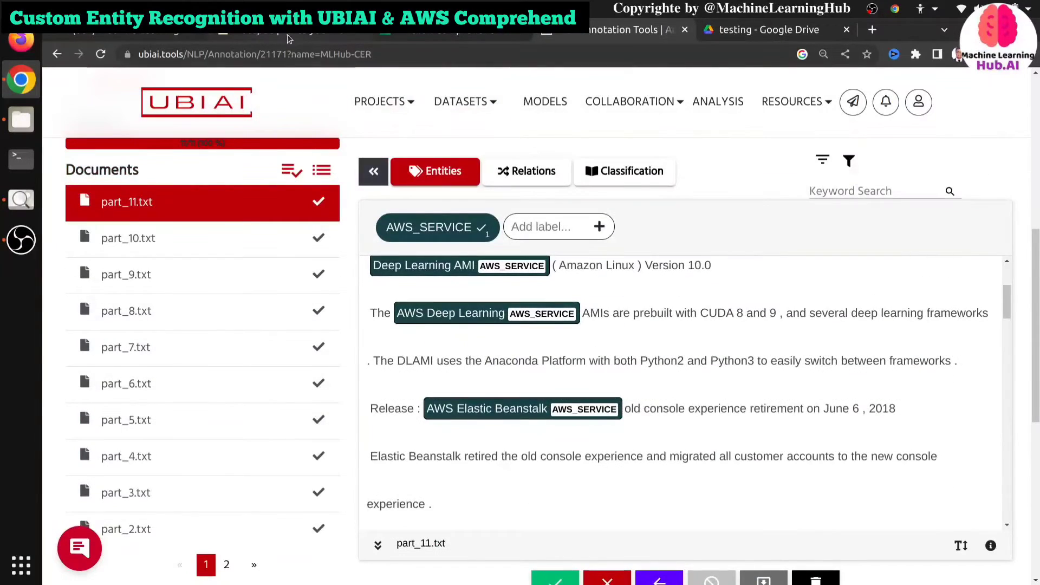
- Check the "Auto Model training & Model export" item in the online notepad's video outline and return to the UBIAI project
left_click(287, 34)
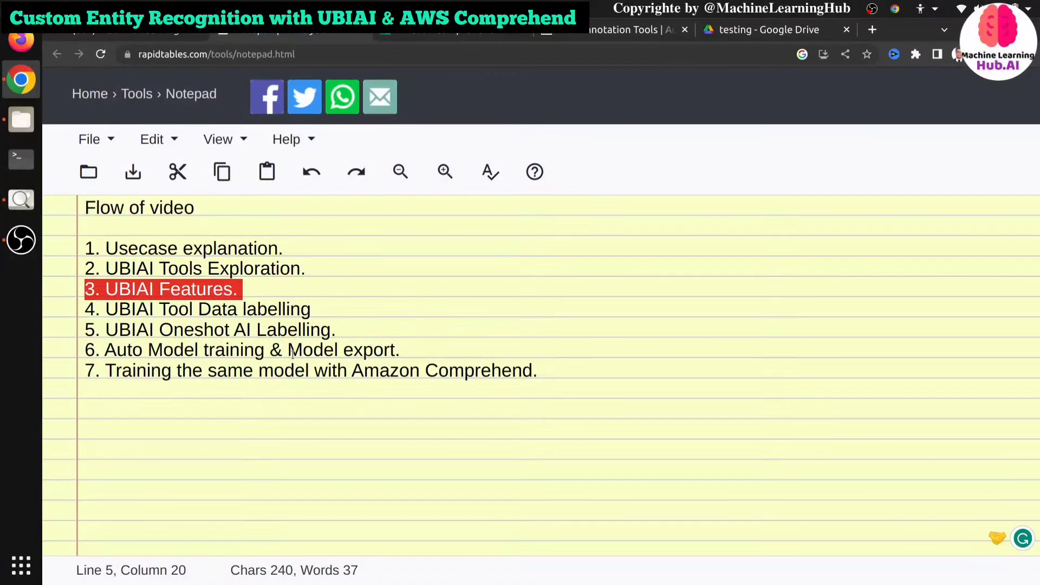
left_click(261, 348)
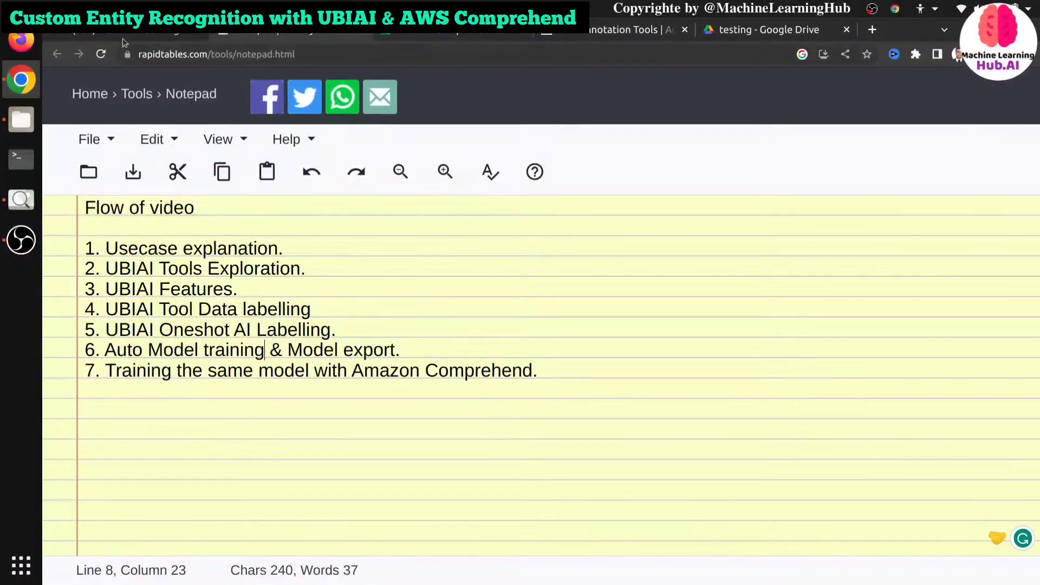
left_click(629, 32)
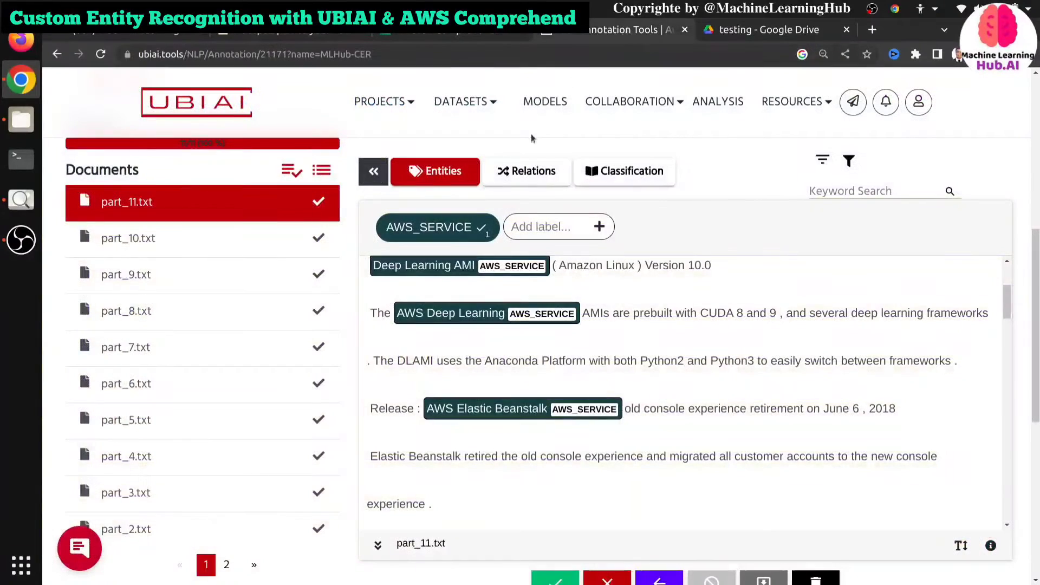
- Open the annotation export options for all validated documents, review the available formats, and cancel without exporting
scroll(741, 496, "down", 10)
scroll(741, 497, "down", 10)
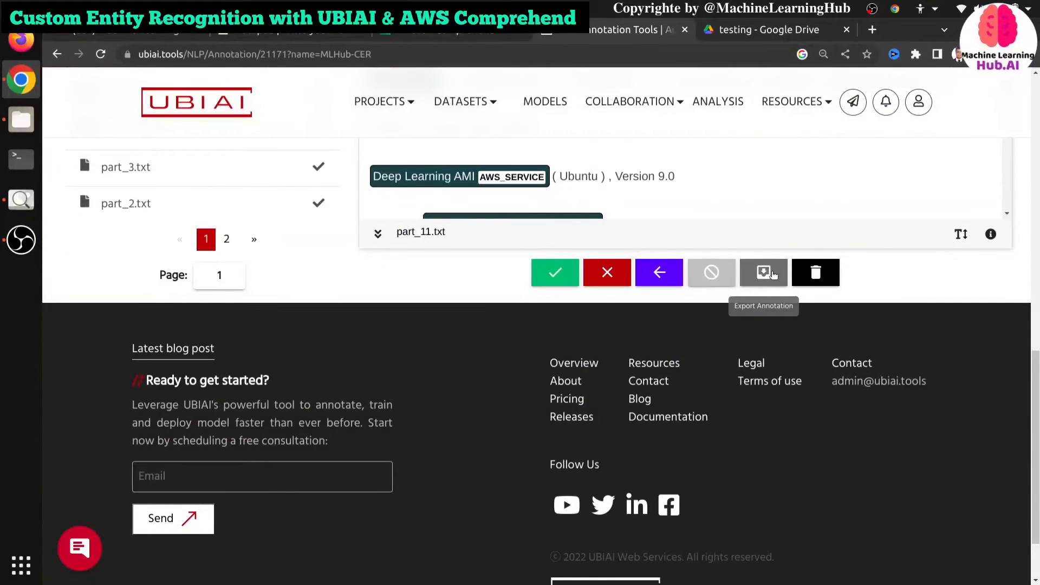
left_click(774, 275)
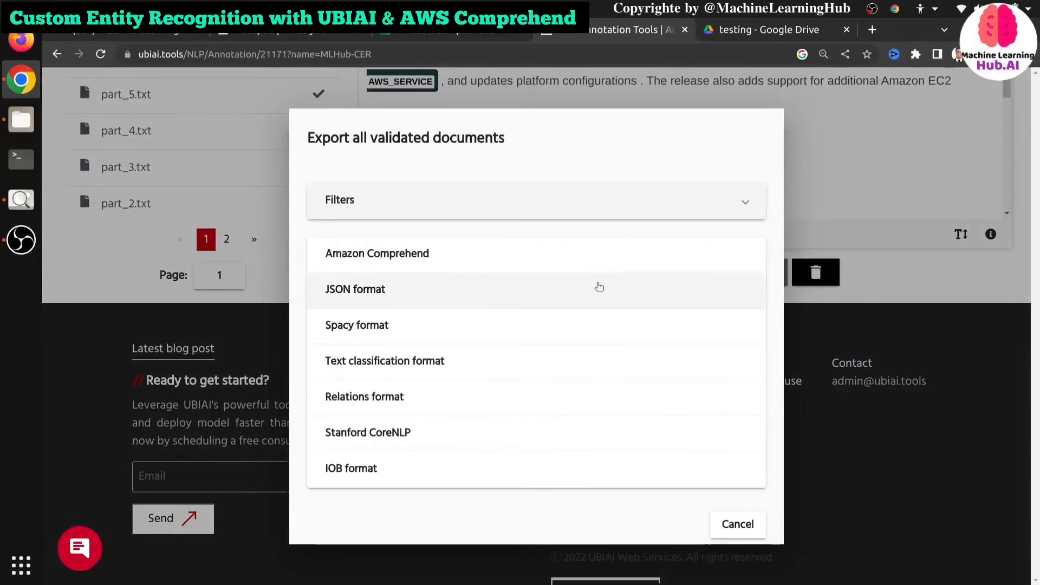
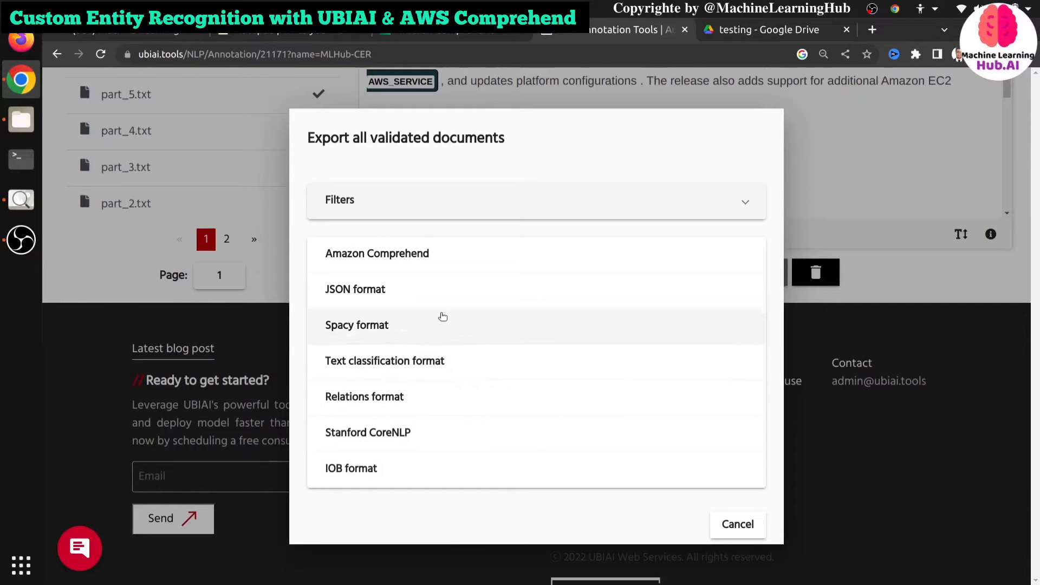
left_click(743, 529)
- Open the MLHub-CER project's Named Entity Recognition models page
scroll(489, 388, "up", 6)
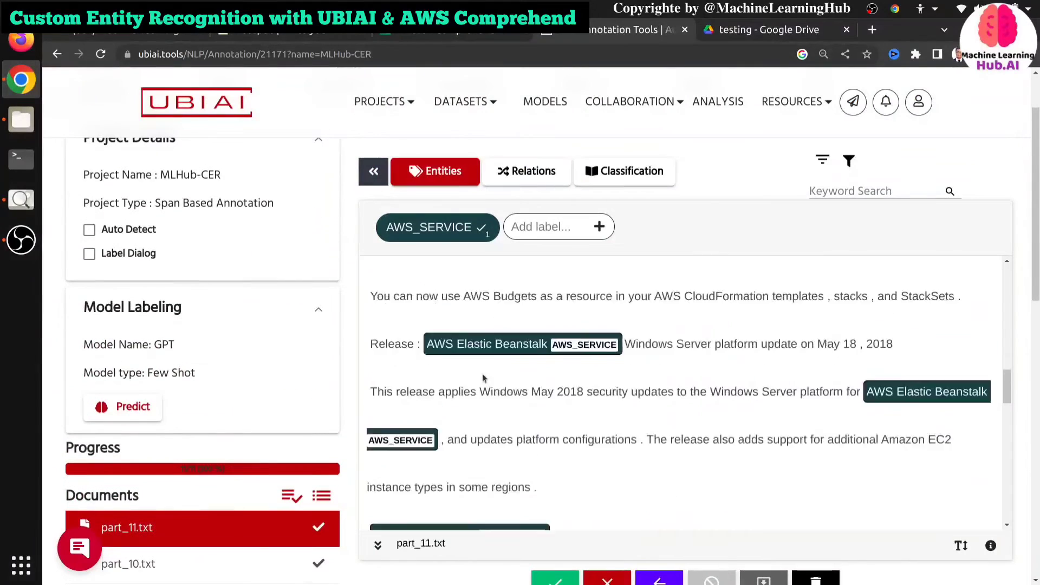
scroll(484, 377, "up", 3)
scroll(305, 324, "up", 1)
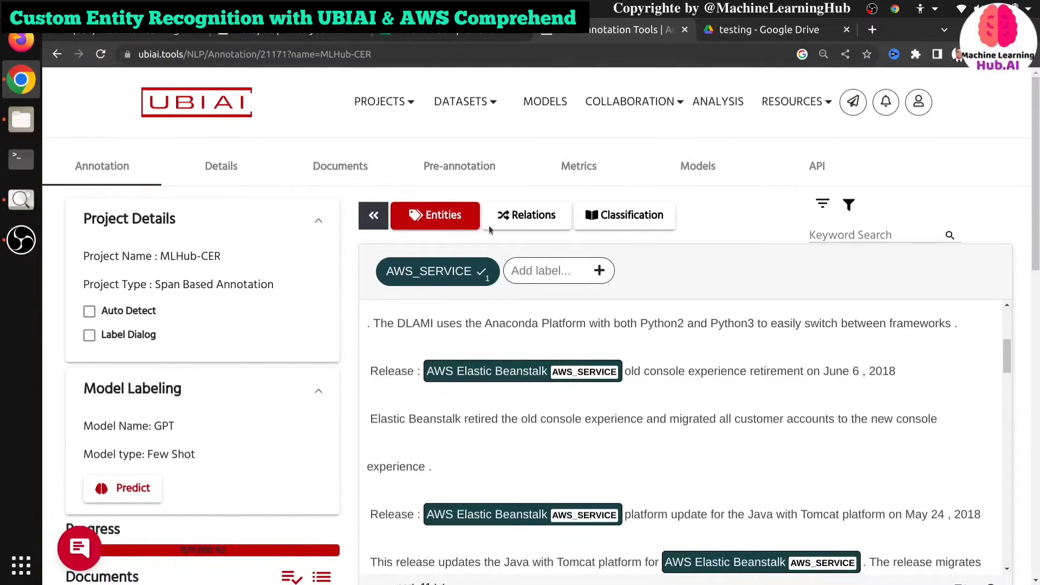
scroll(198, 437, "down", 5)
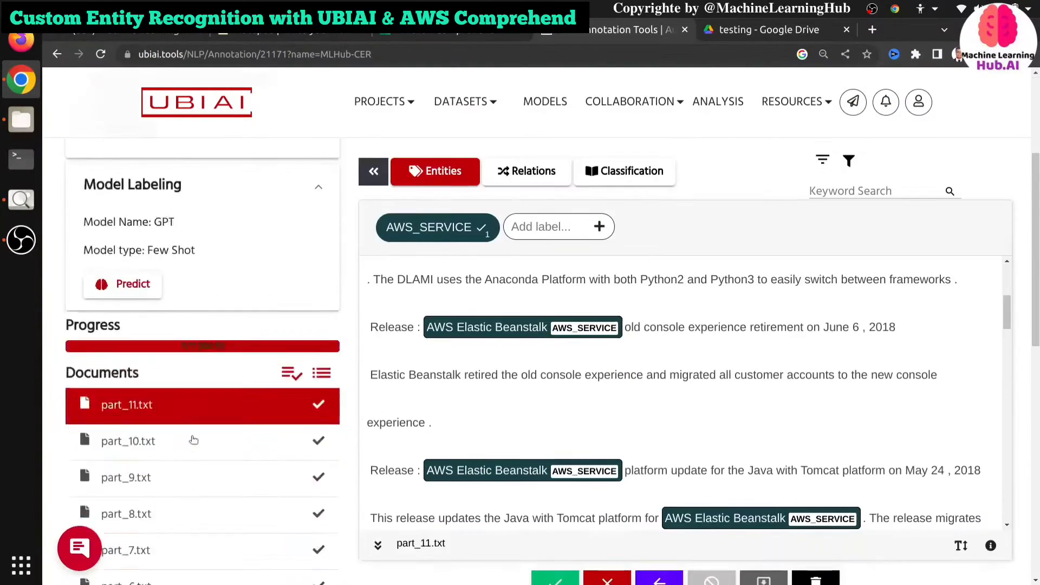
scroll(593, 344, "up", 2)
scroll(770, 232, "up", 3)
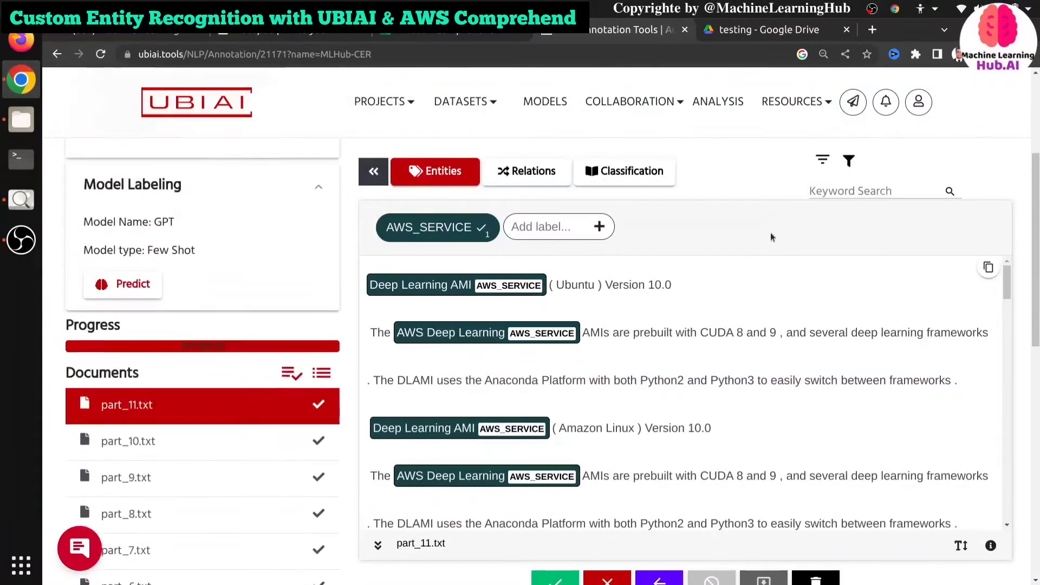
left_click(682, 169)
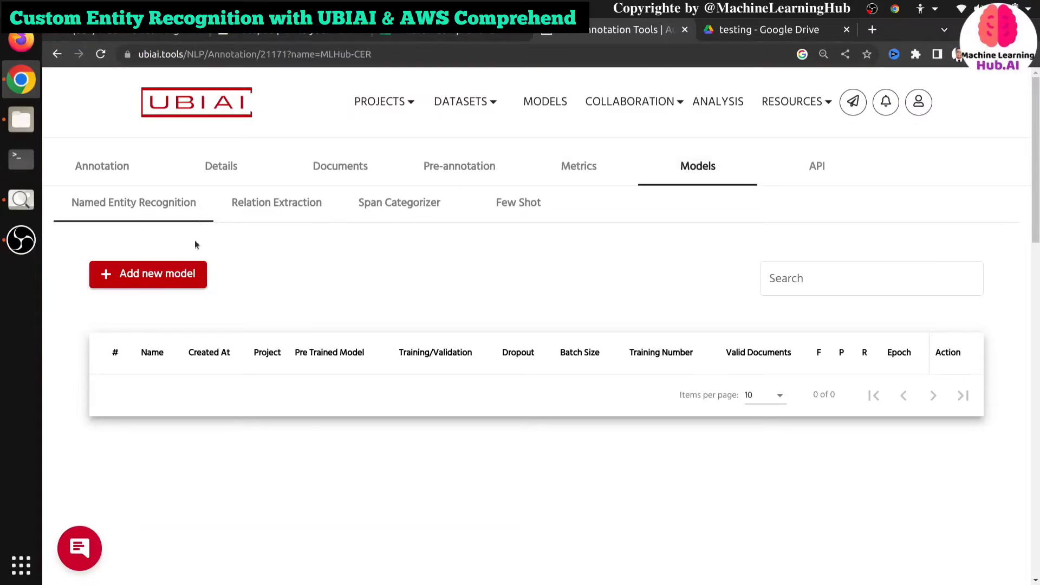
- Look over the project's Span Categorizer and Few Shot model pages and return to the Named Entity Recognition models
left_click(130, 202)
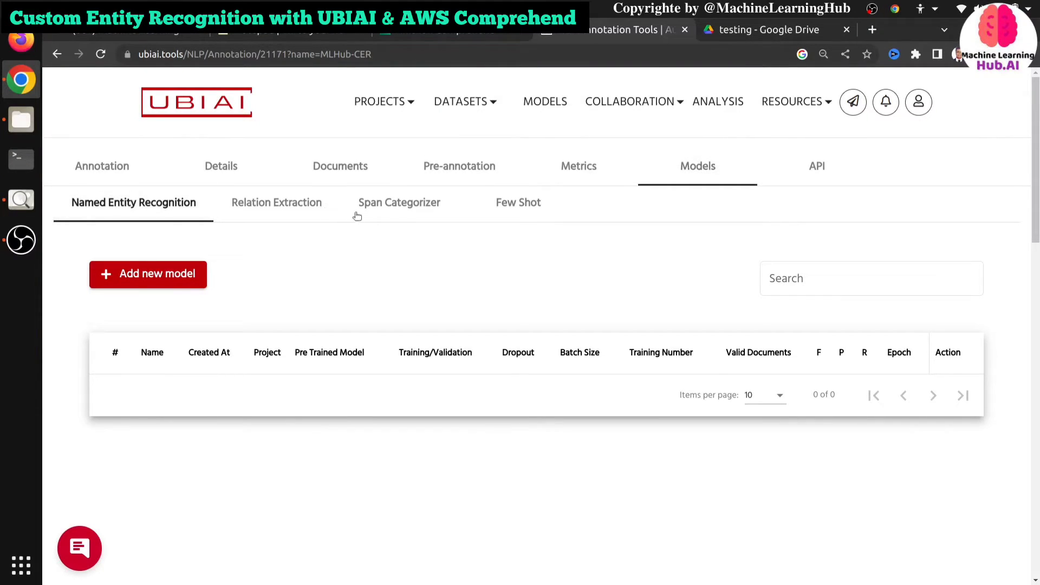
left_click(413, 213)
left_click(510, 211)
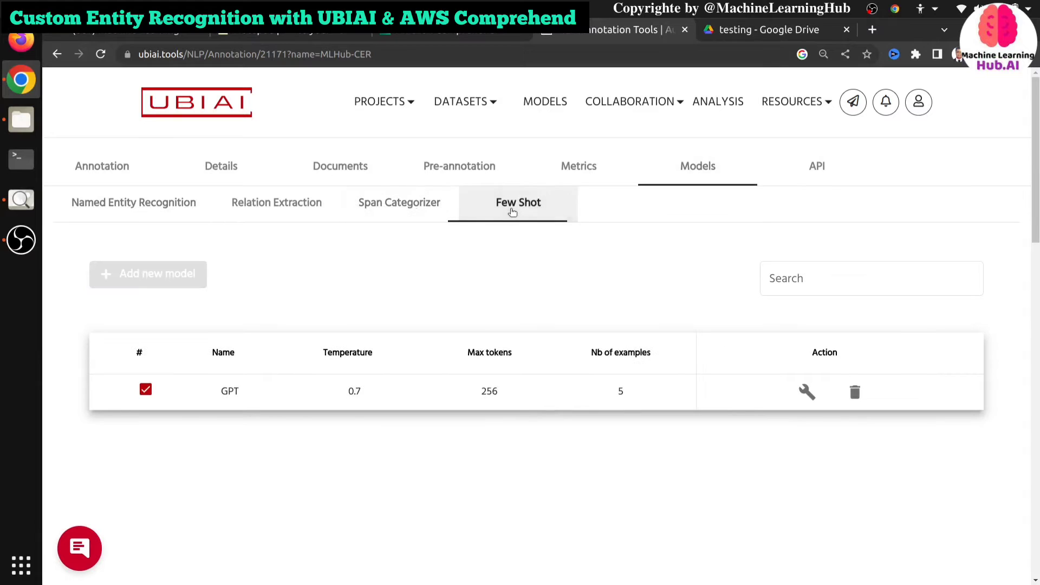
left_click(206, 202)
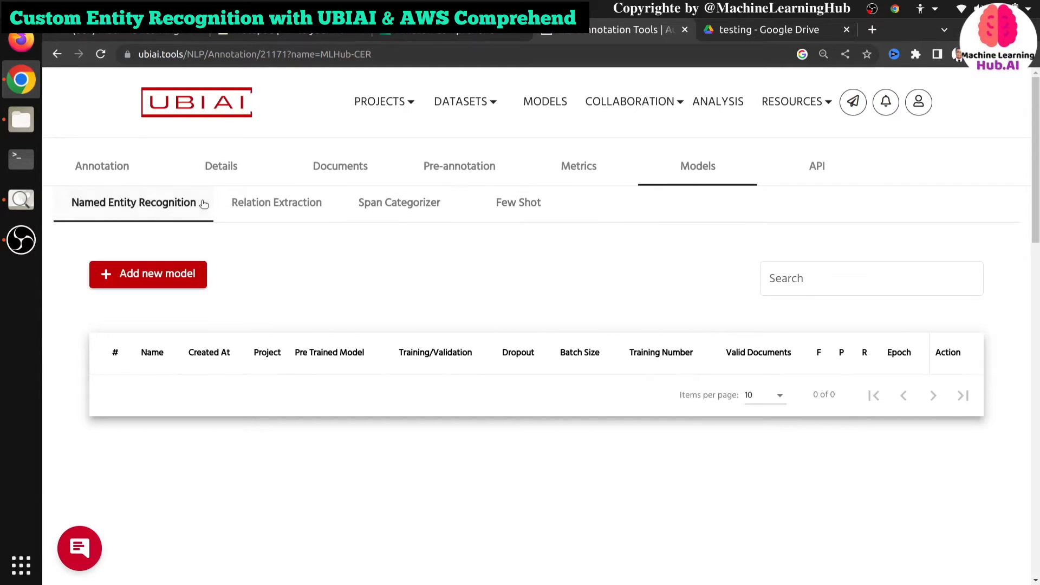
- Create a new model named MLHUB-CER-Model with the Named Entity Recognition type
left_click(180, 275)
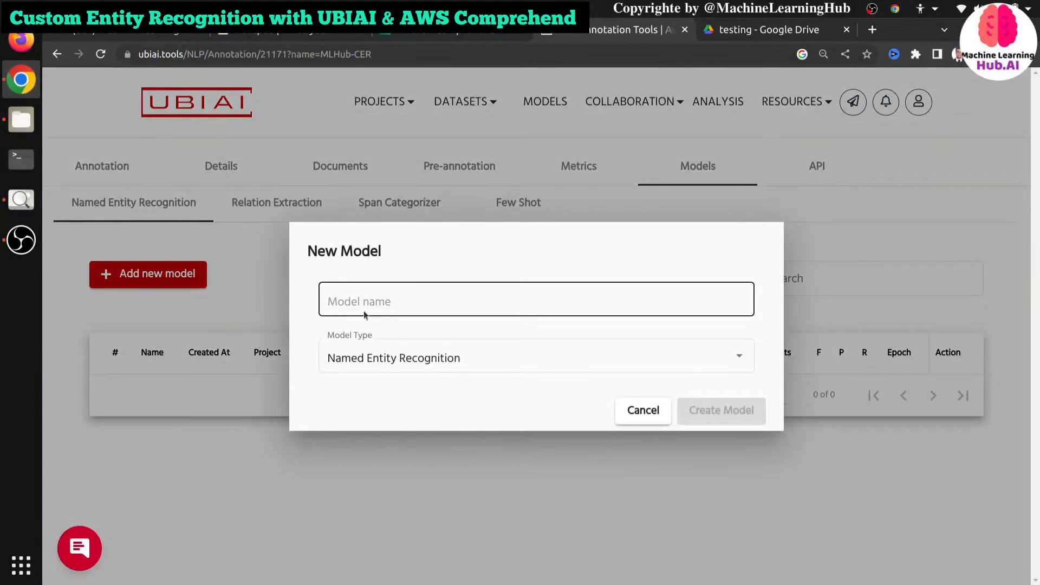
type("MLHUB-CER-Model")
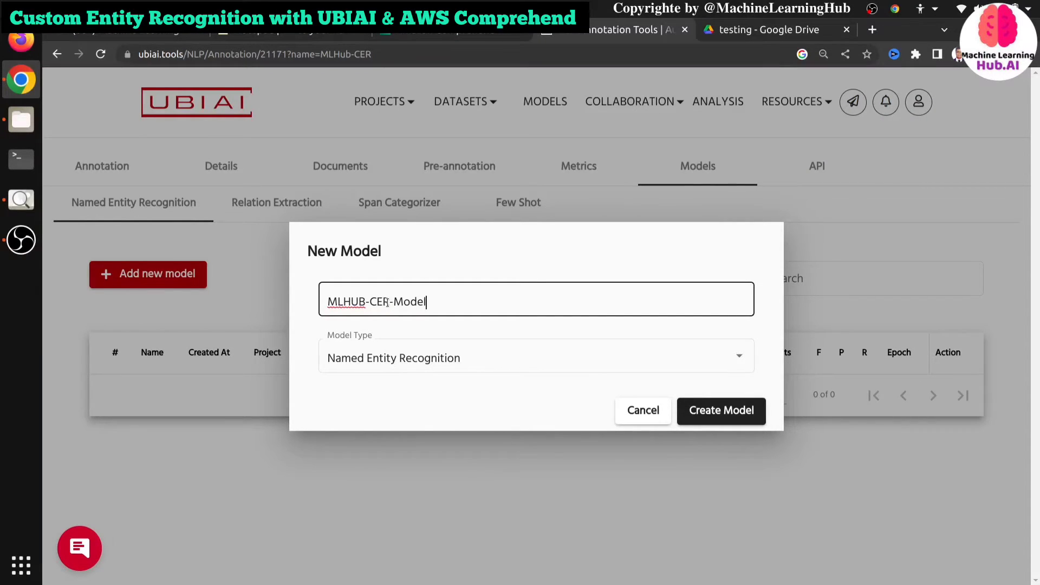
left_click(724, 412)
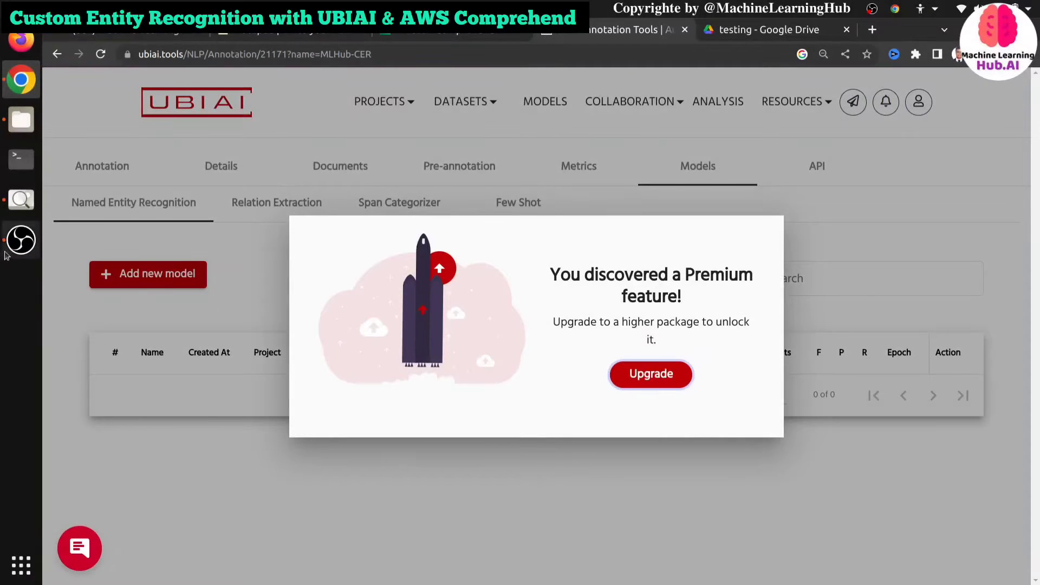
left_click(18, 242)
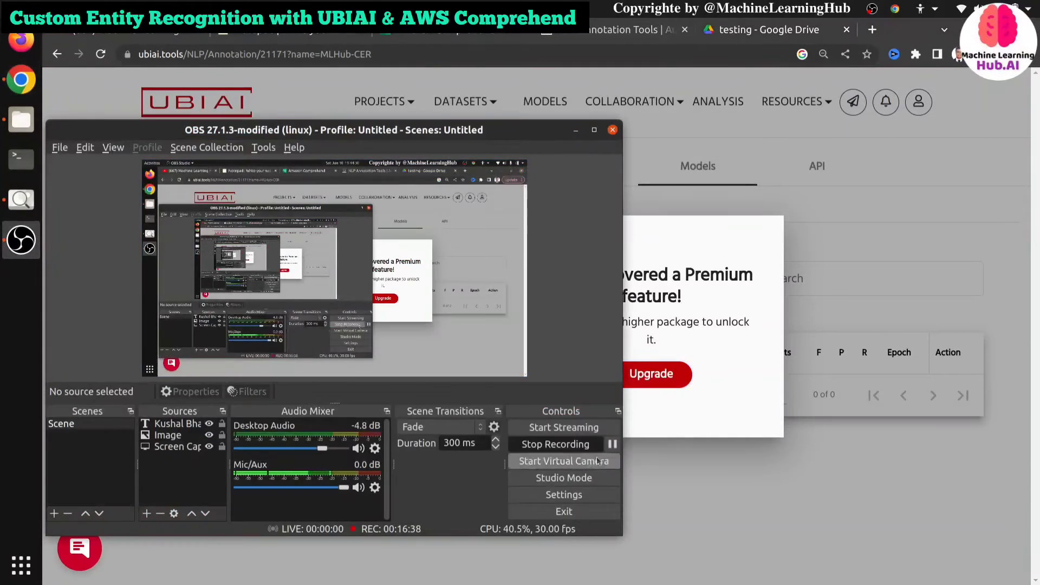
left_click(612, 444)
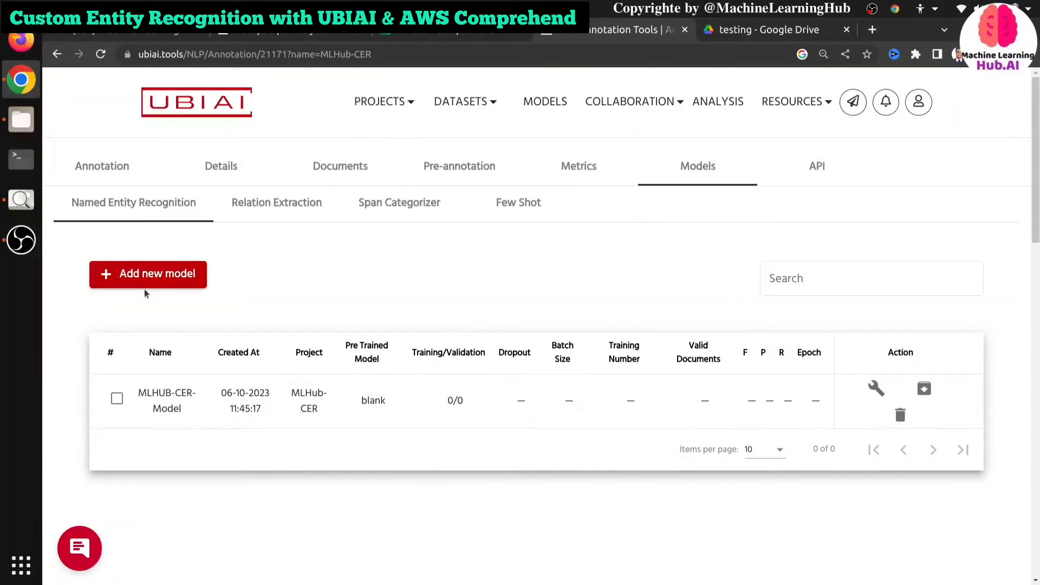
- Open the new model form to review its name and type fields, and cancel without creating another model
left_click(149, 281)
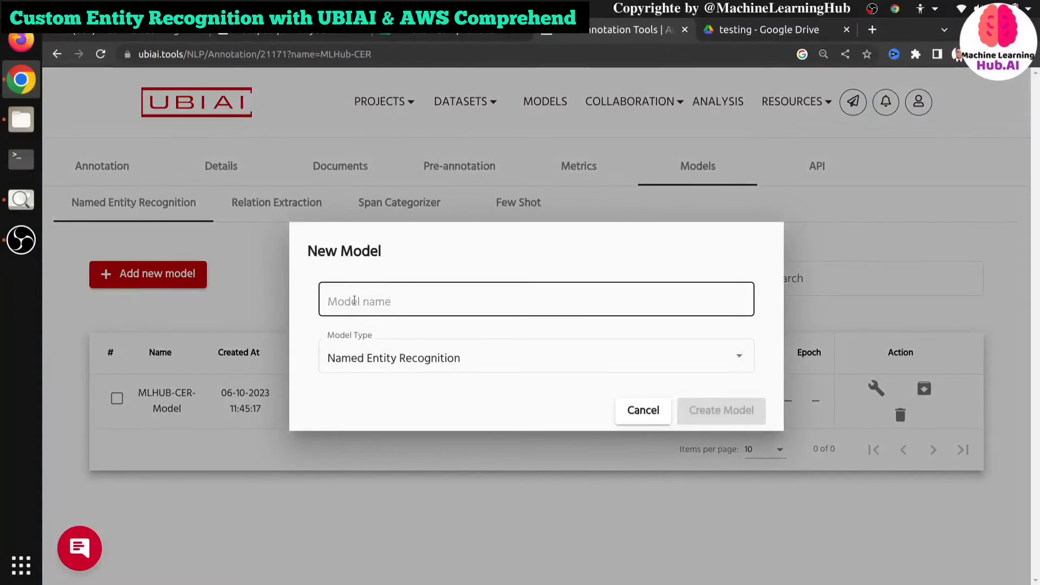
left_click(653, 412)
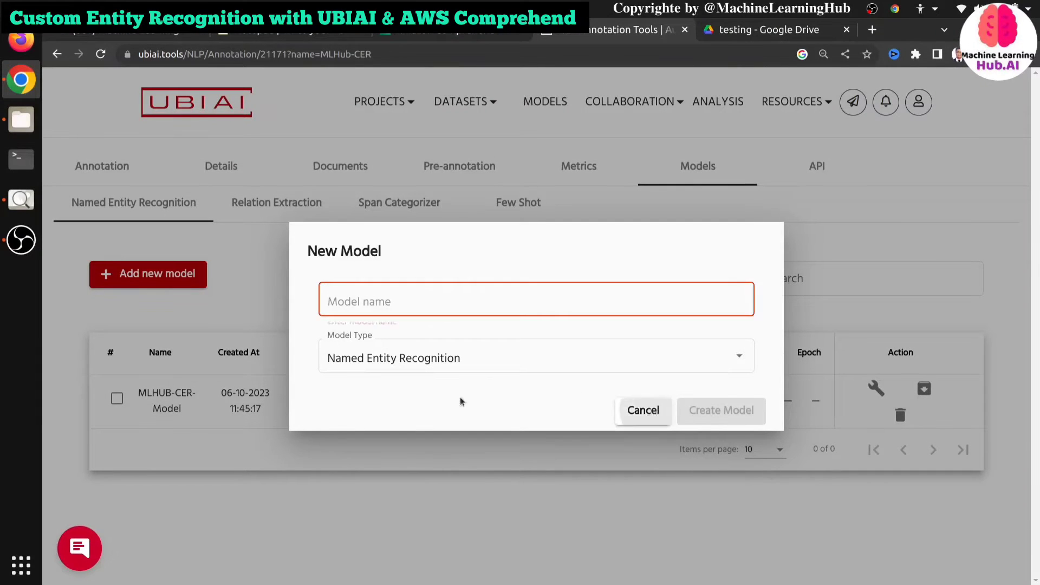
- Examine the training history, evaluation charts and real-time metrics of MLHUB-CER-Model
left_click_drag(139, 396, 187, 424)
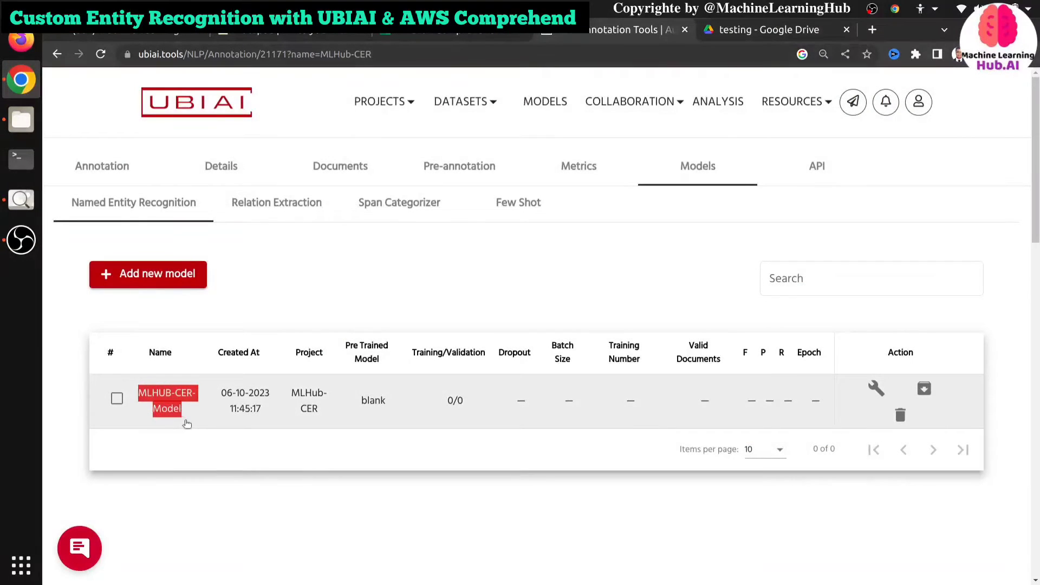
left_click(192, 422)
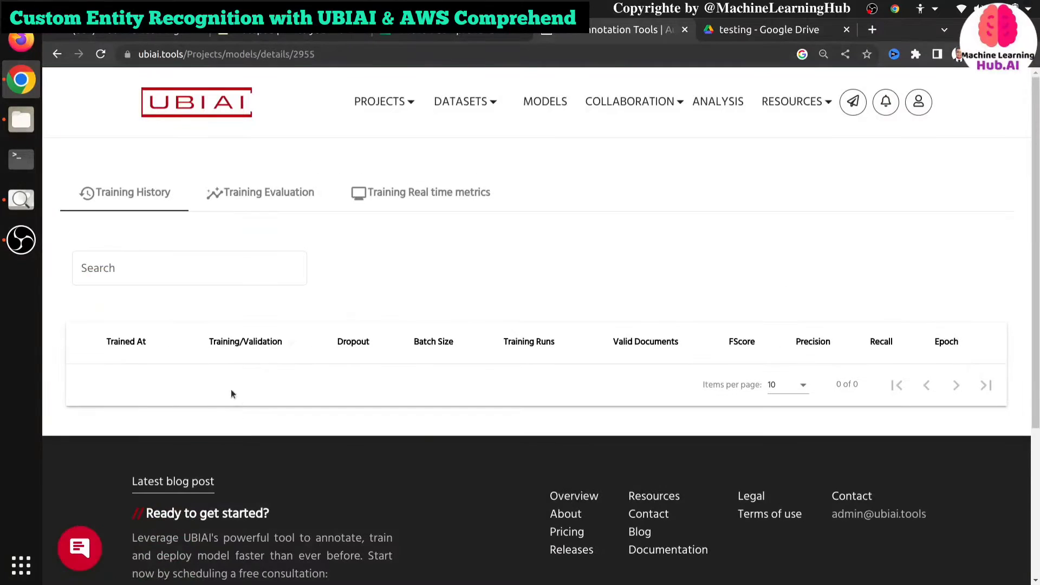
left_click(237, 198)
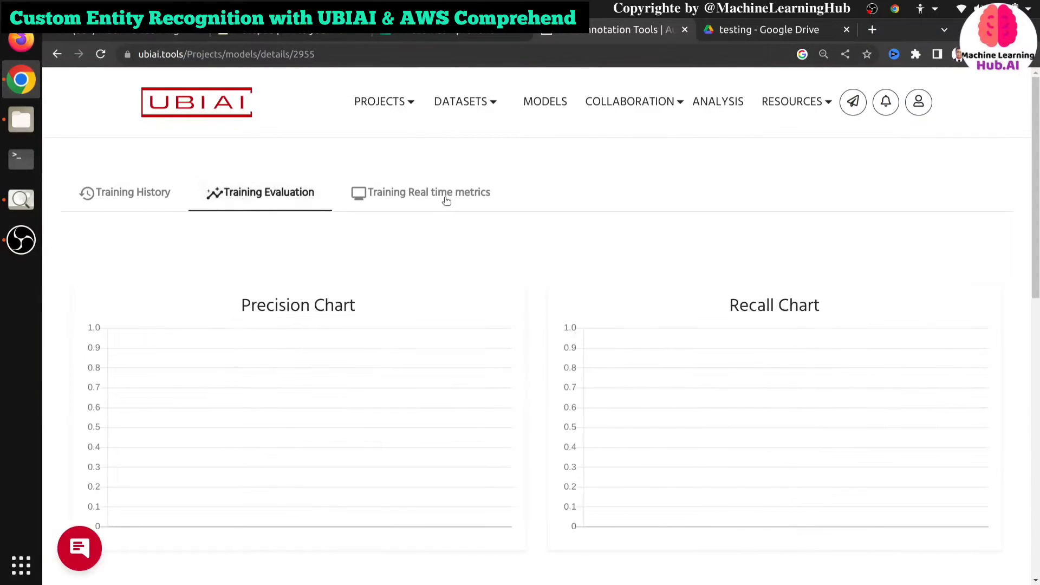
left_click(442, 211)
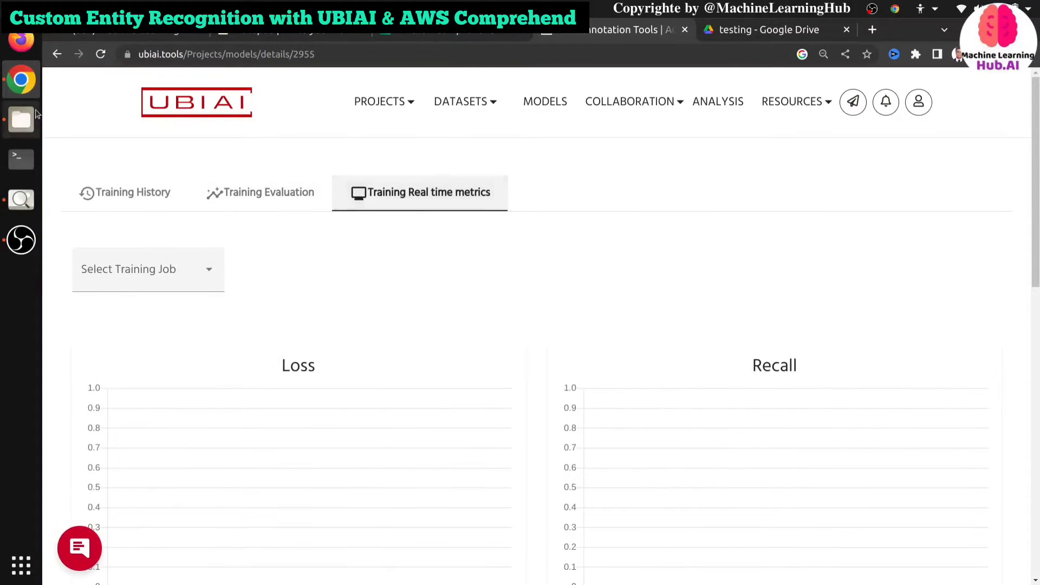
left_click(56, 53)
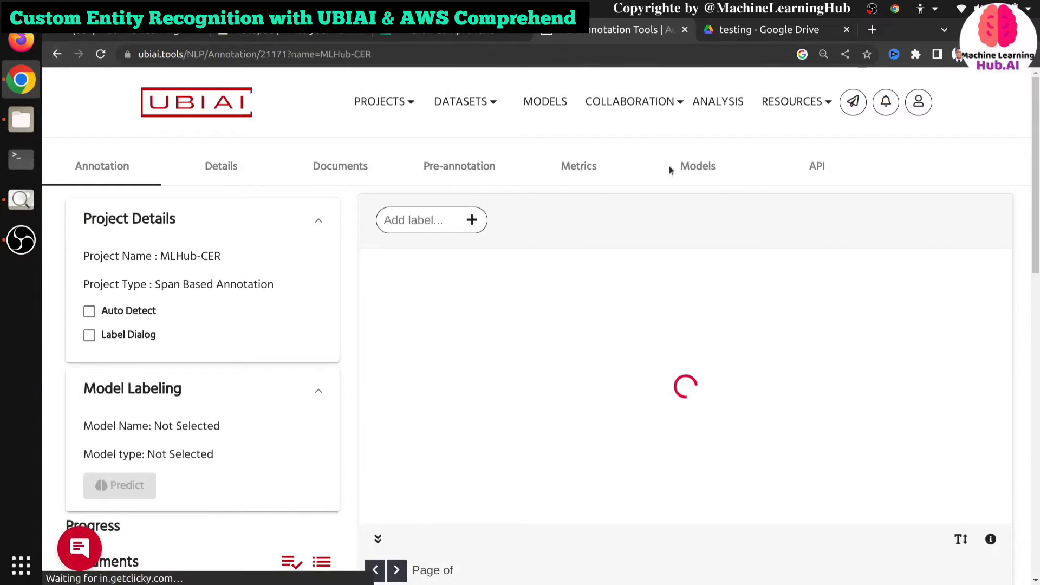
- Configure MLHUB-CER-Model in the project's models with spaCy model en_core_web_en and 10 epochs, leaving dropout and batch size at default, and save
left_click(704, 165)
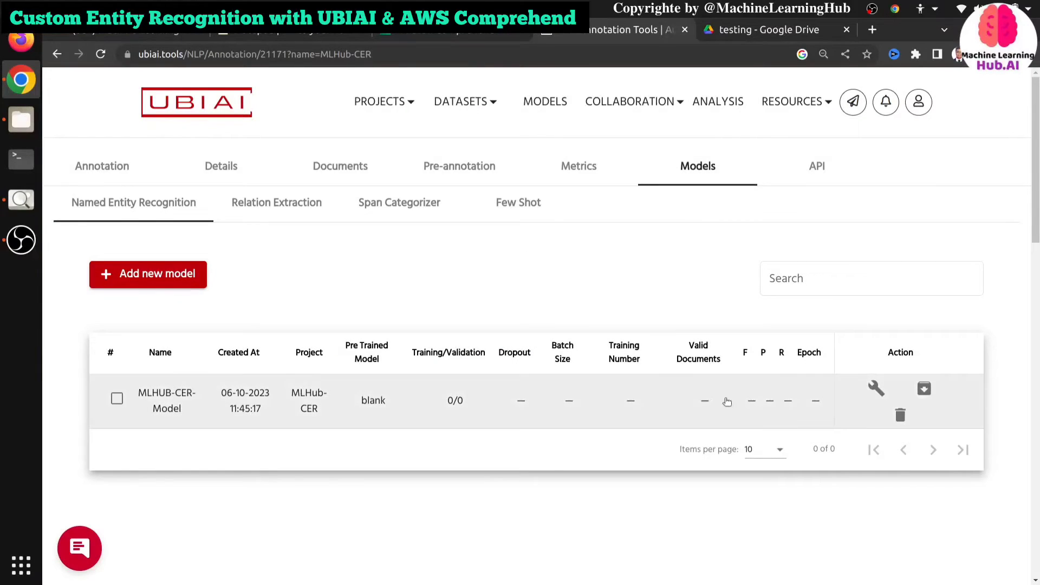
left_click(876, 389)
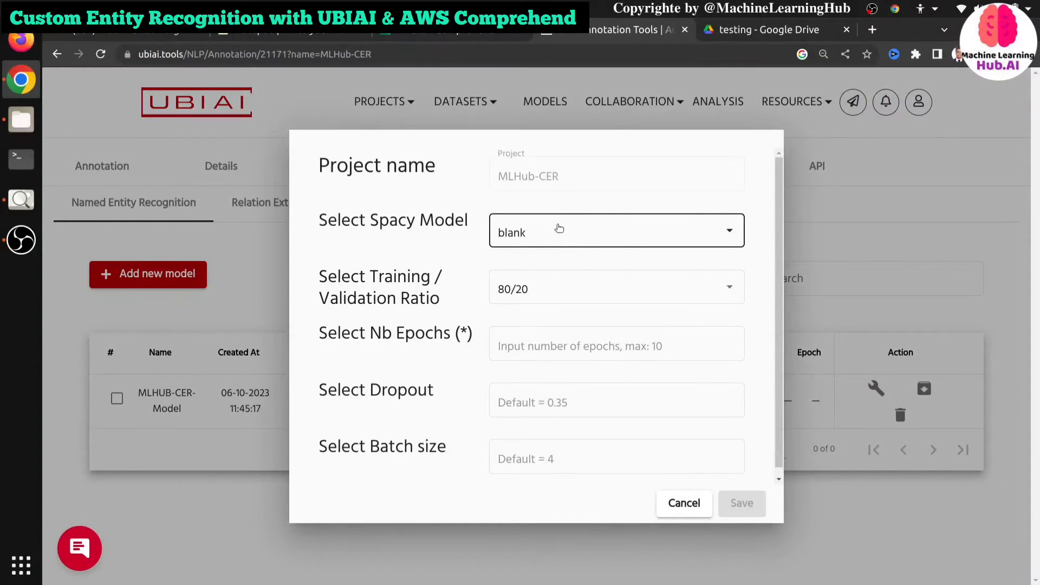
left_click(559, 228)
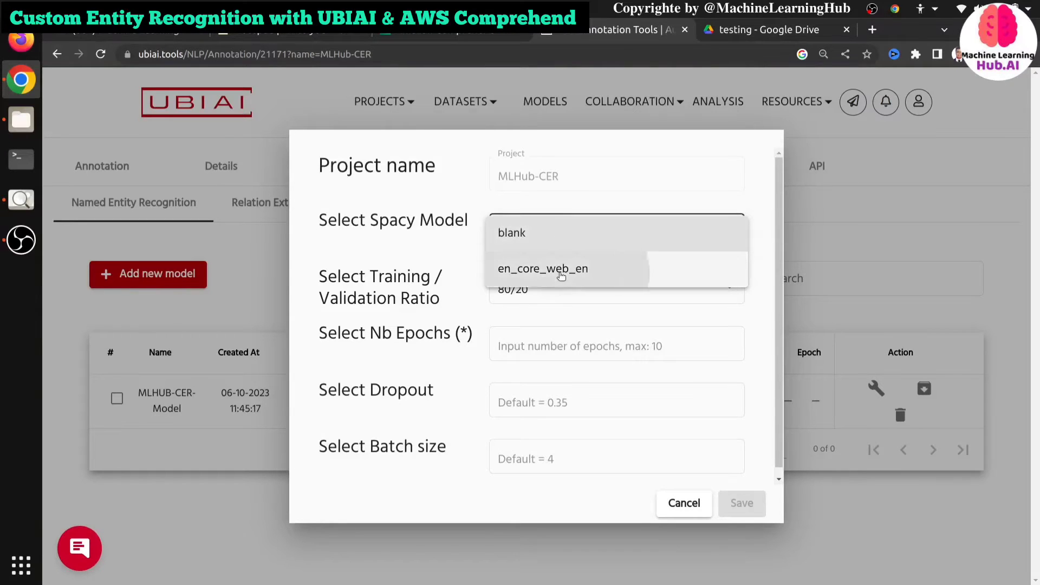
left_click(562, 276)
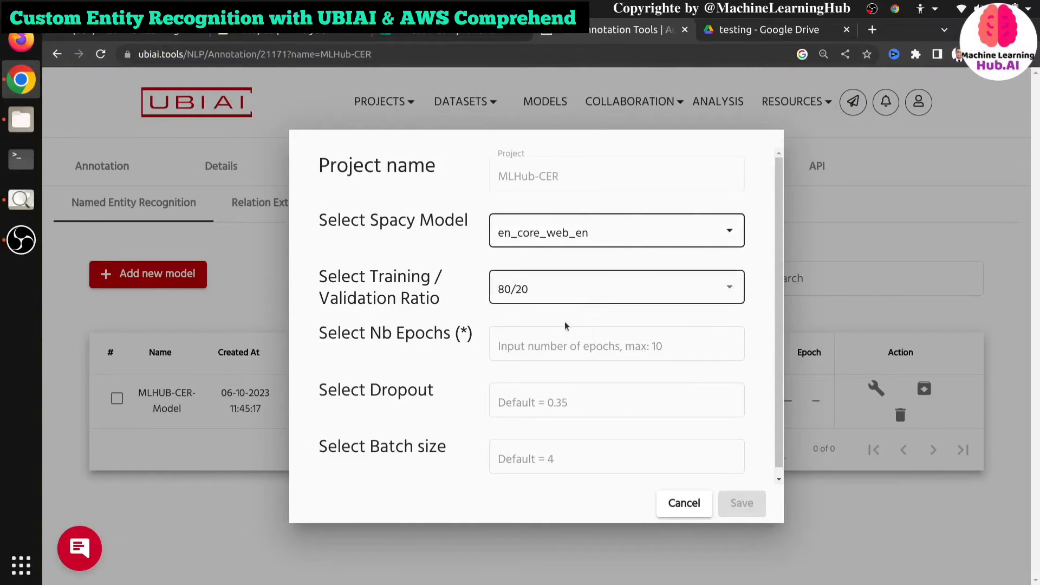
left_click(594, 345)
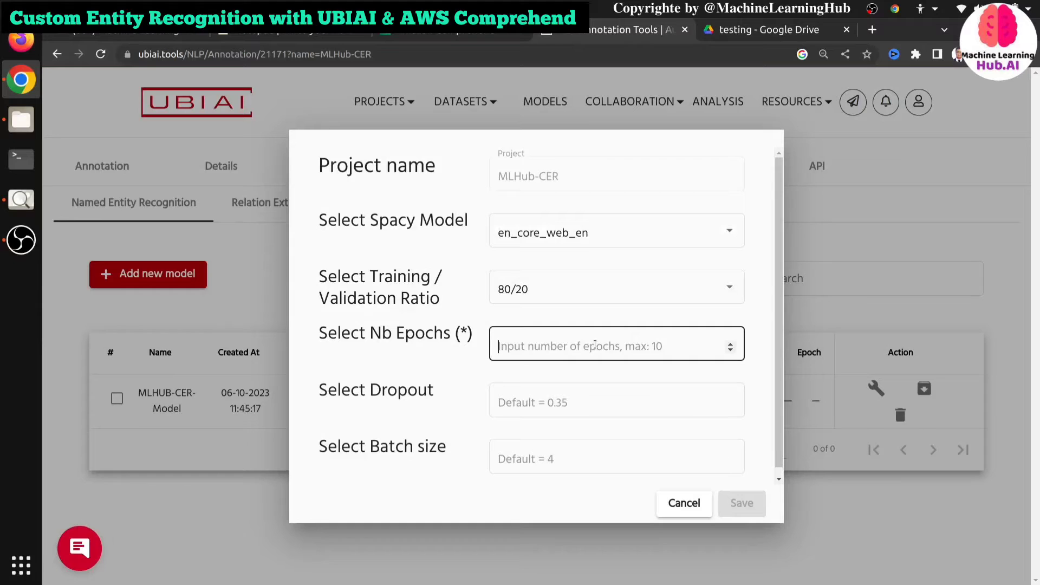
type("10")
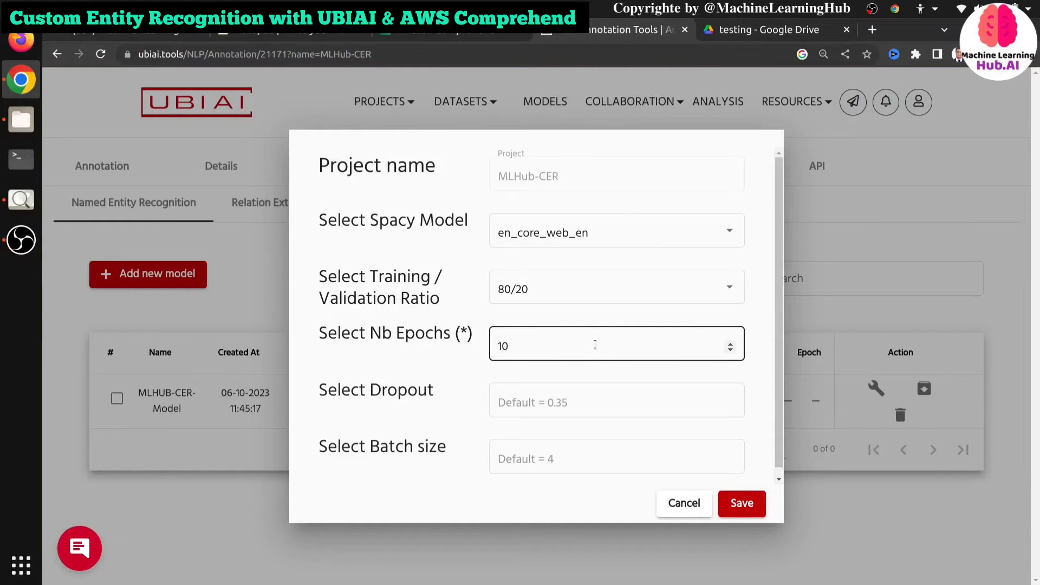
left_click(580, 405)
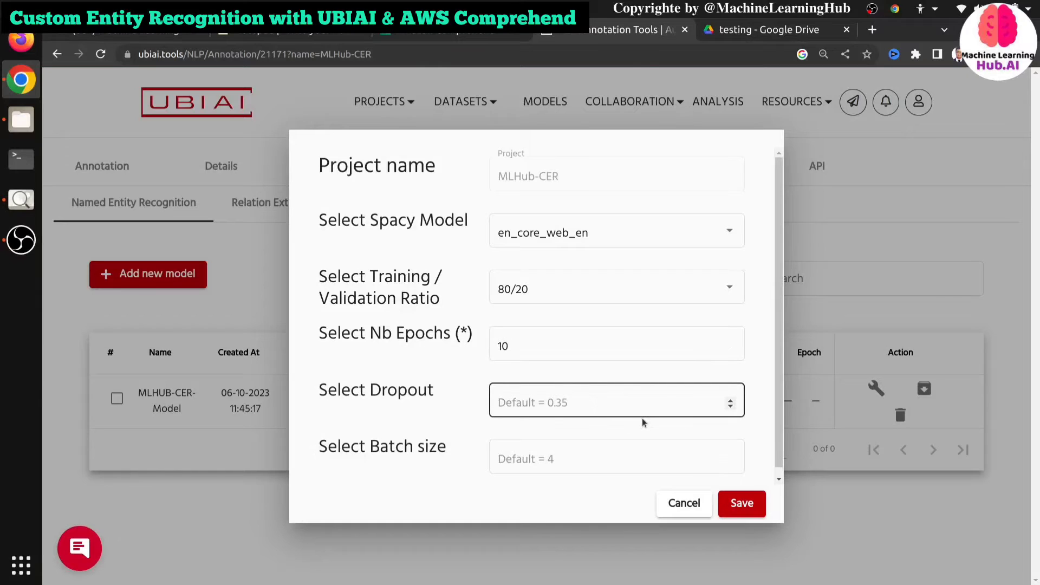
scroll(639, 438, "down", 1)
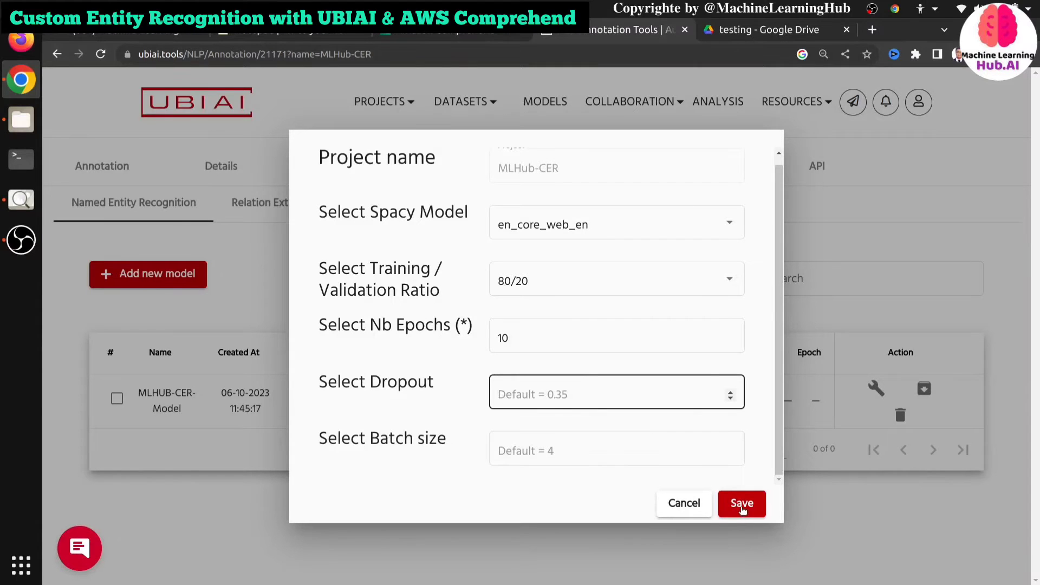
left_click(740, 503)
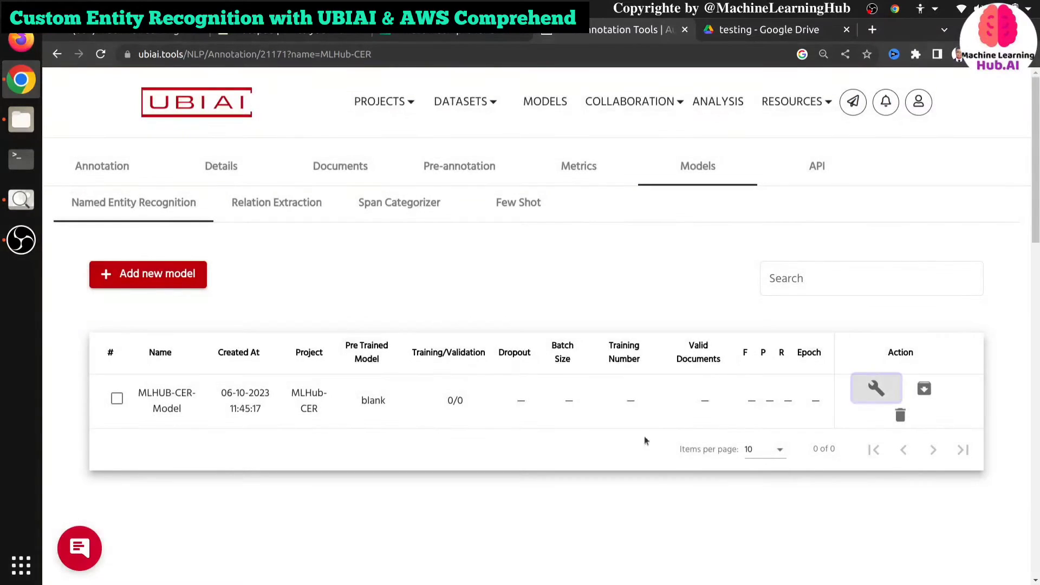
left_click(21, 240)
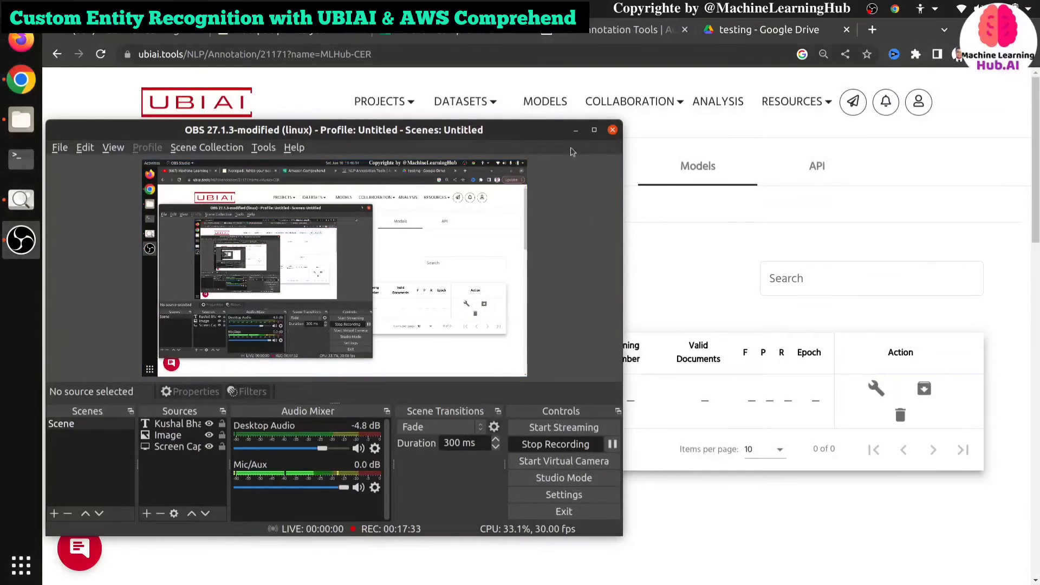
left_click(575, 130)
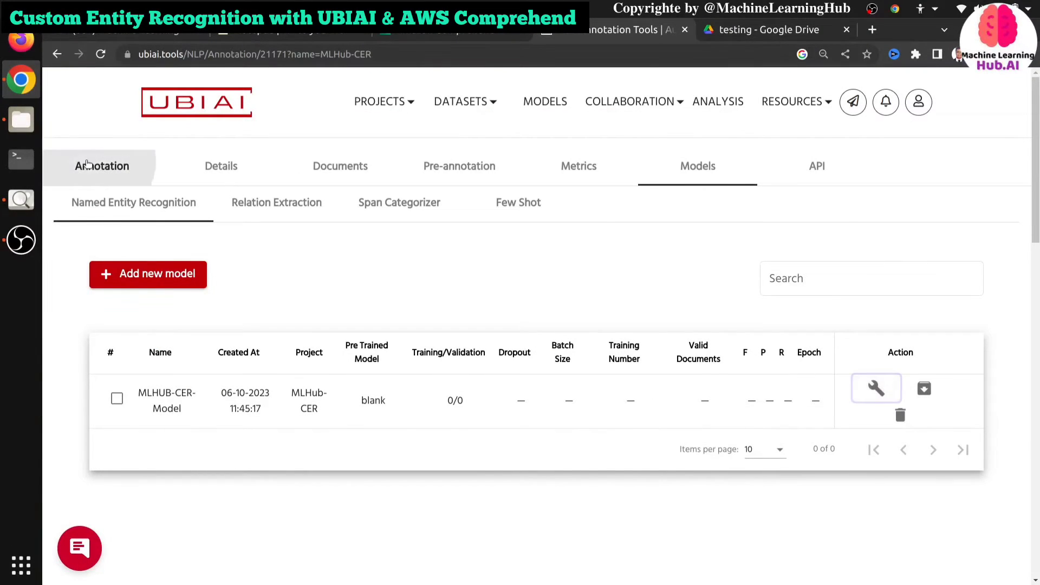
left_click(86, 164)
scroll(586, 416, "down", 5)
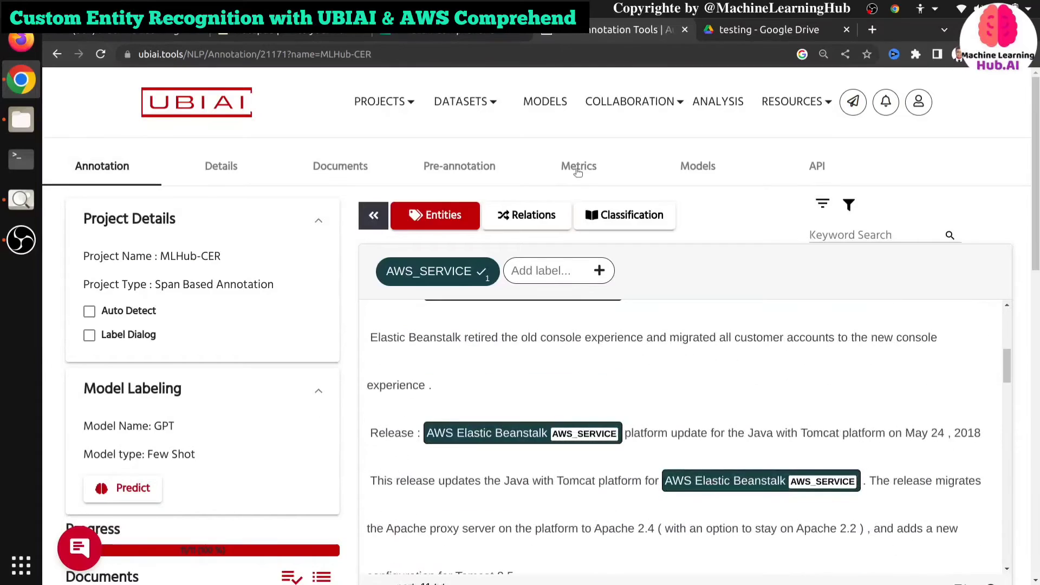
left_click(687, 165)
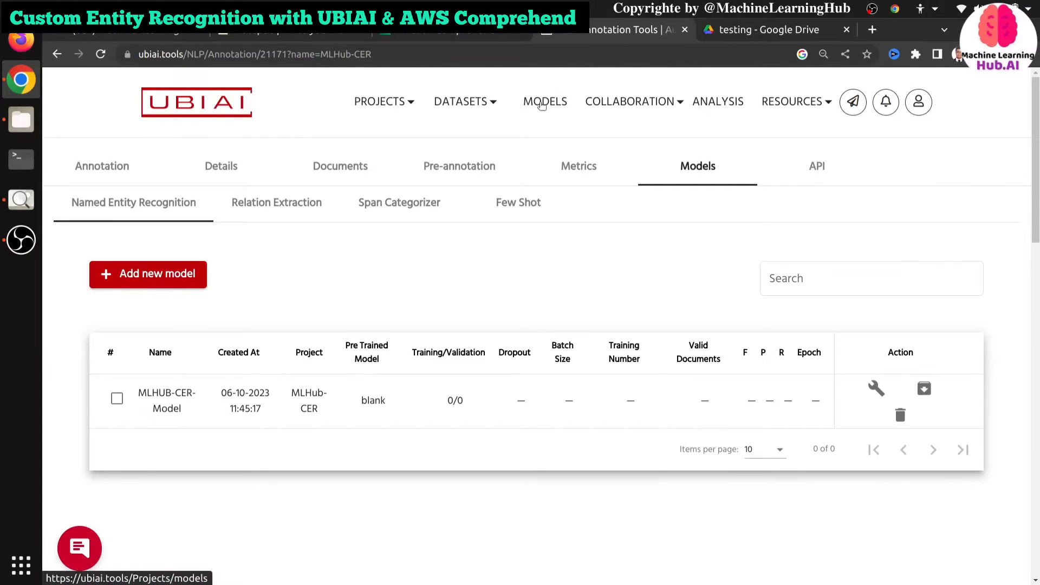
- Open the overall models list across projects and check the training history of MLHUB-CER-Model
left_click(541, 105)
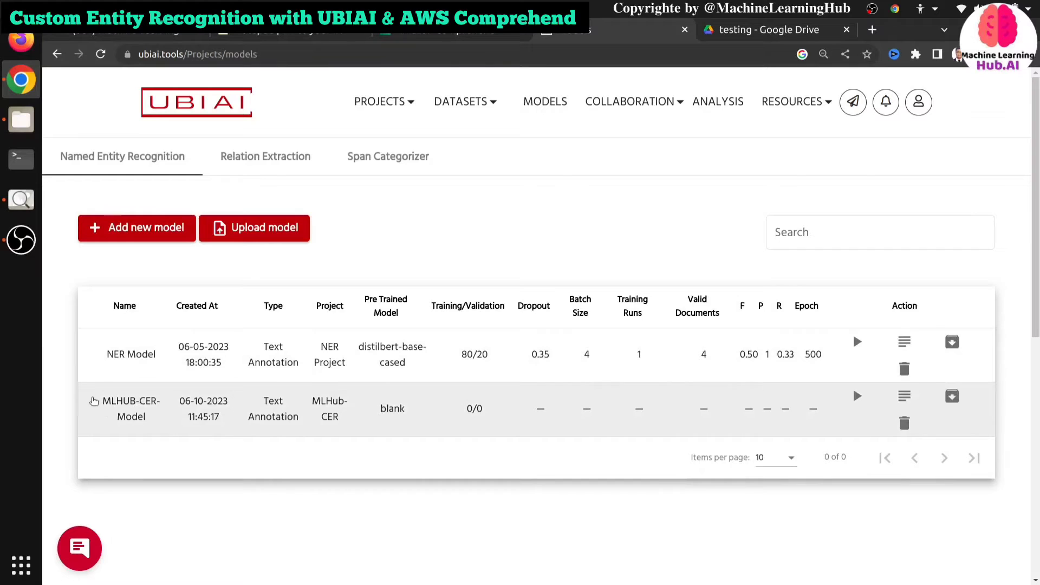
left_click_drag(97, 403, 148, 427)
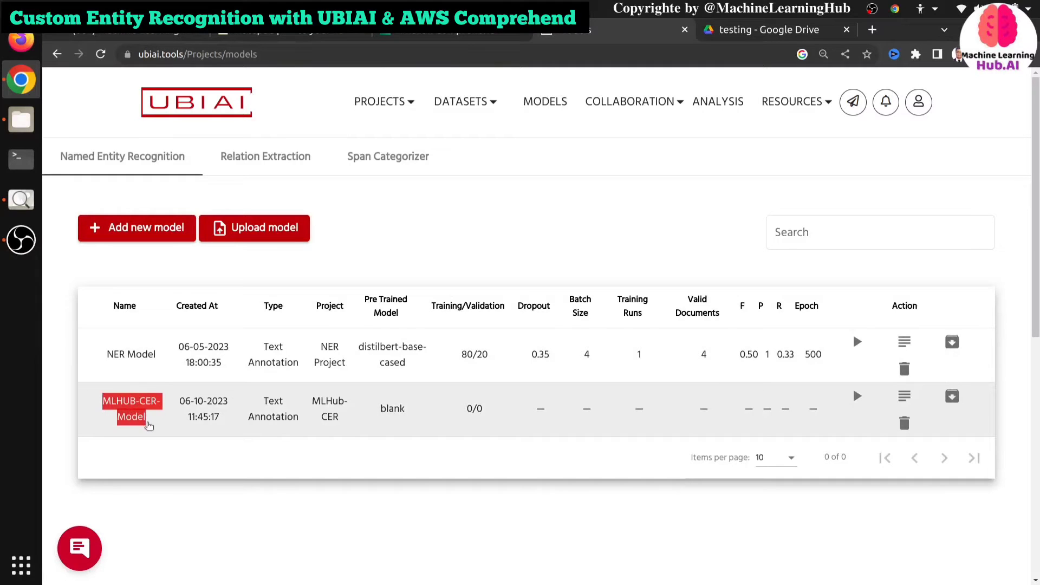
left_click(149, 426)
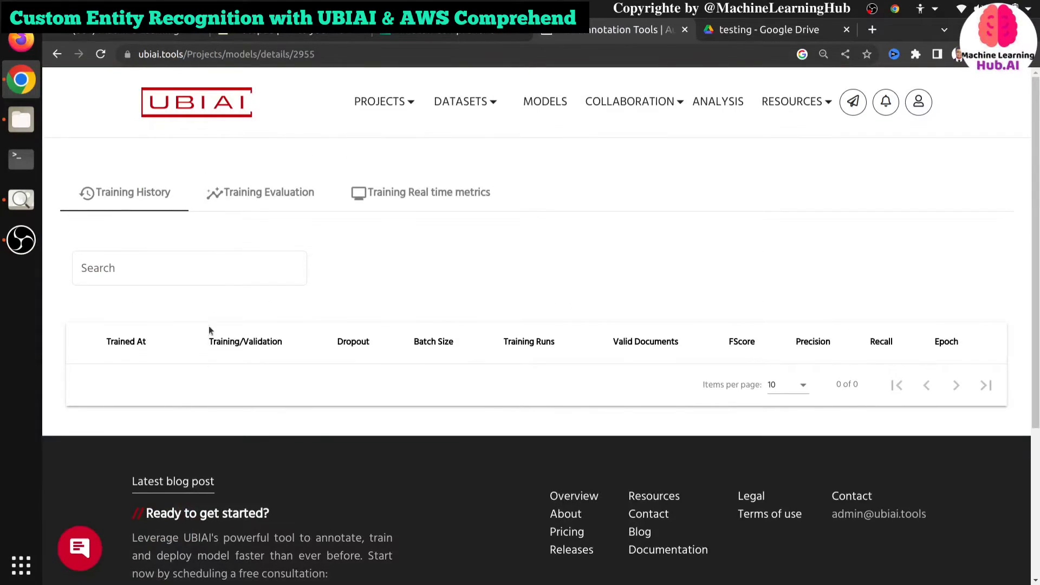
left_click(55, 55)
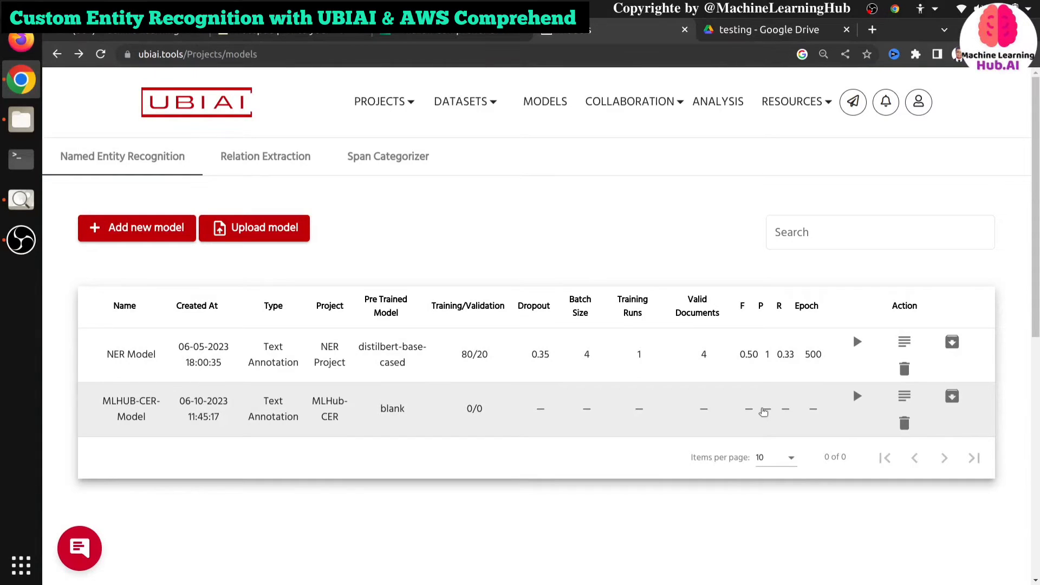
- Open the training setup for MLHUB-CER-Model and select the MLHub-CER project with Spacy as the model
left_click(855, 397)
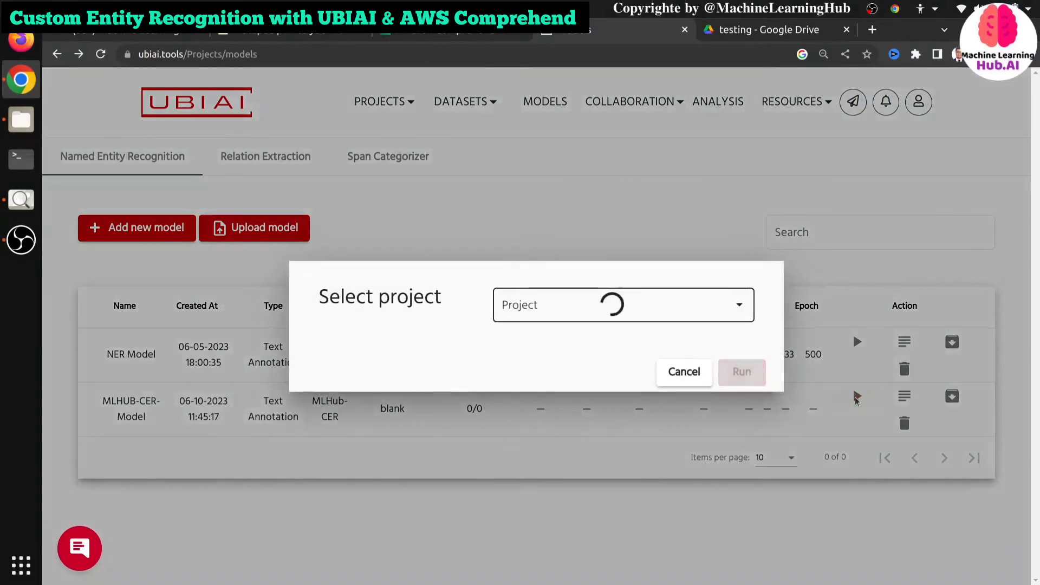
left_click(690, 303)
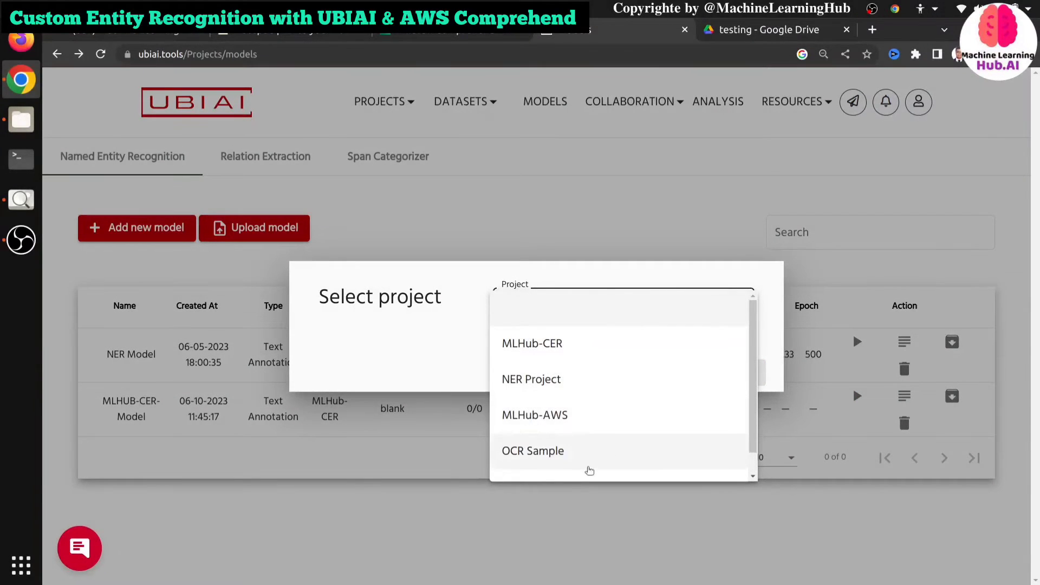
left_click(546, 349)
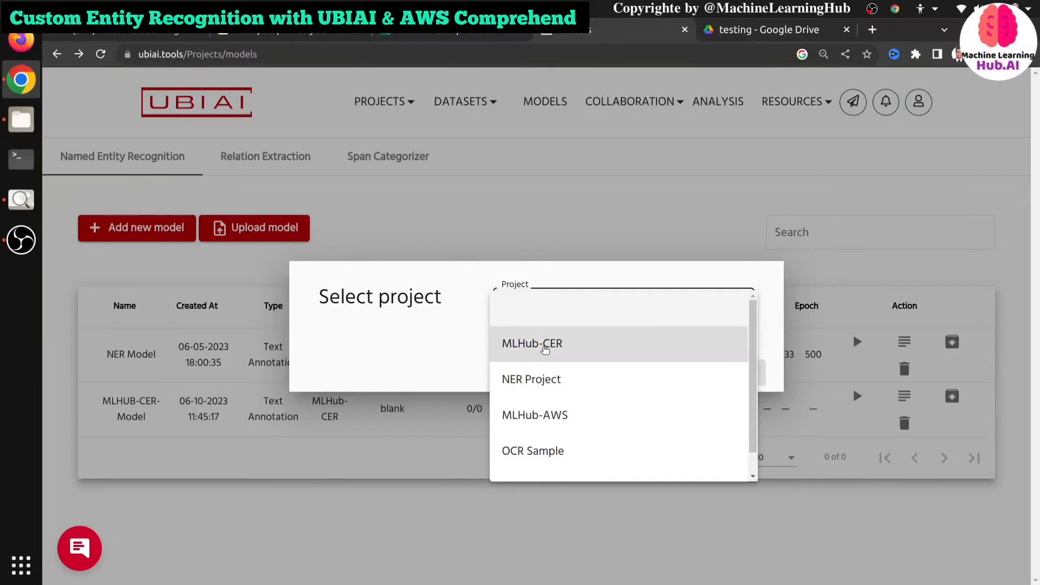
left_click(534, 228)
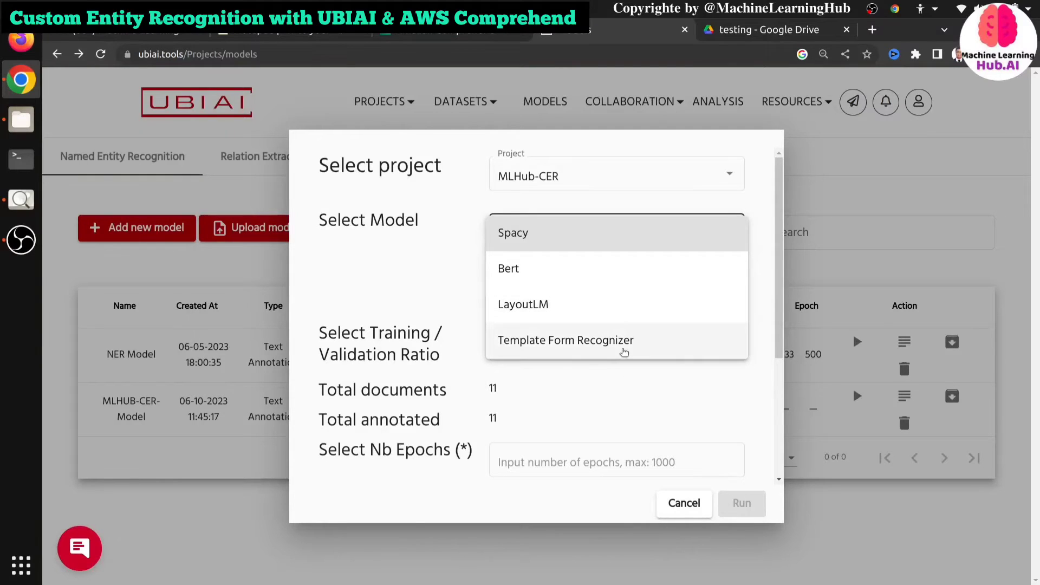
left_click(572, 240)
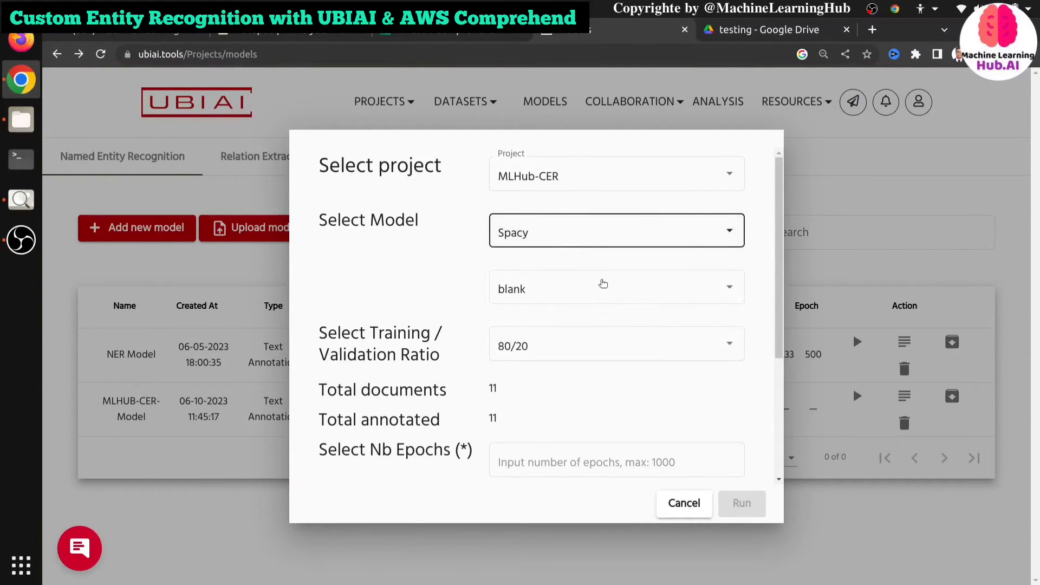
- Set the number of epochs to 100, leave dropout and batch size at their defaults, and run the training
scroll(616, 334, "down", 2)
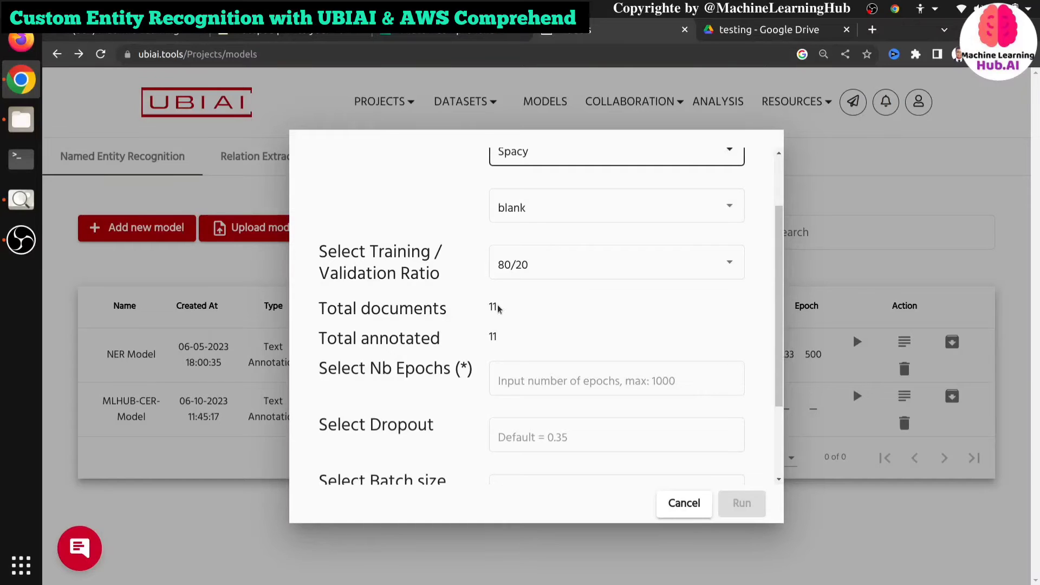
scroll(506, 320, "down", 2)
left_click(552, 299)
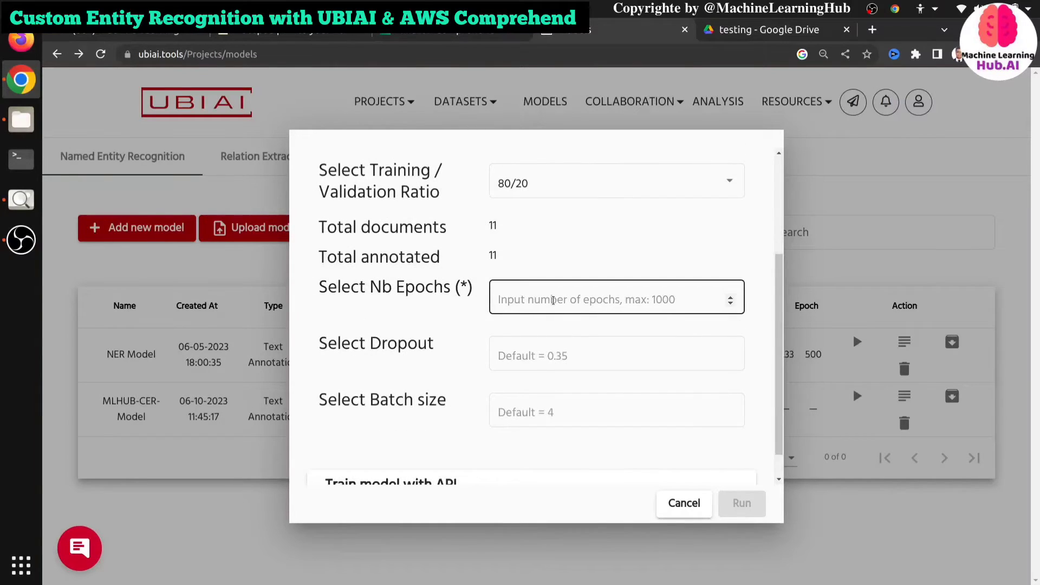
type("100")
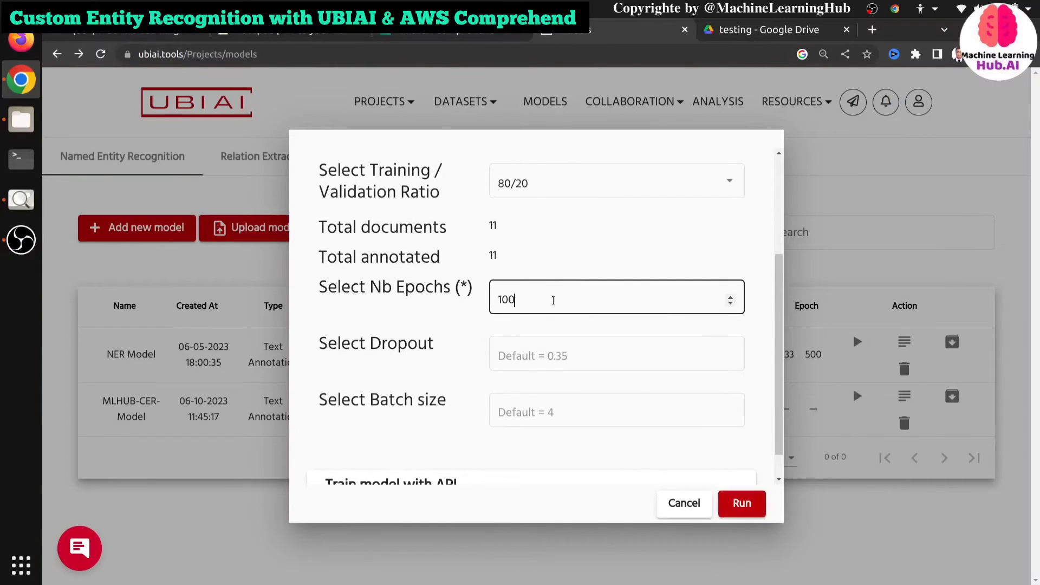
left_click(568, 353)
scroll(561, 358, "down", 1)
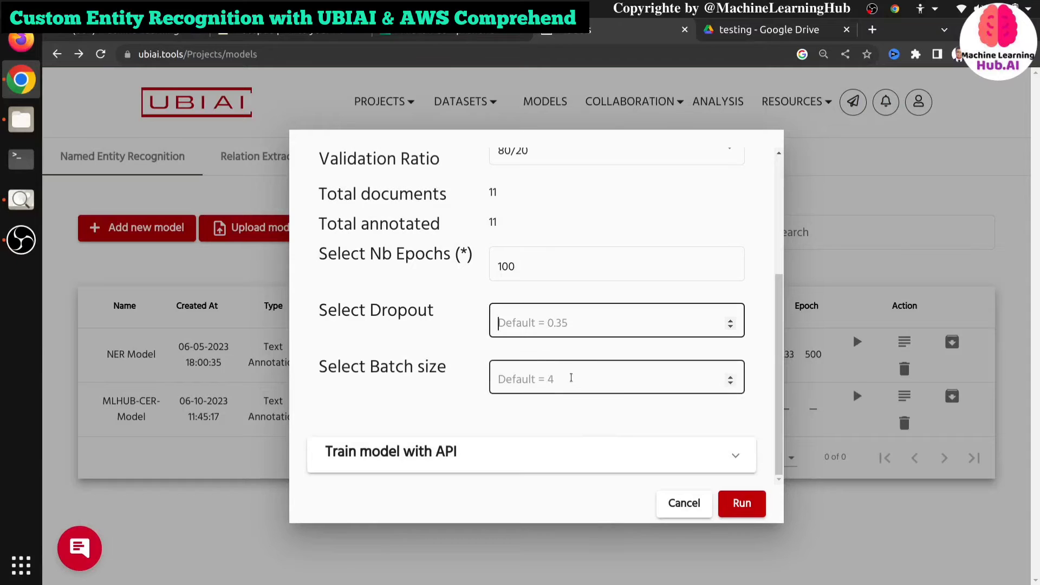
left_click(571, 378)
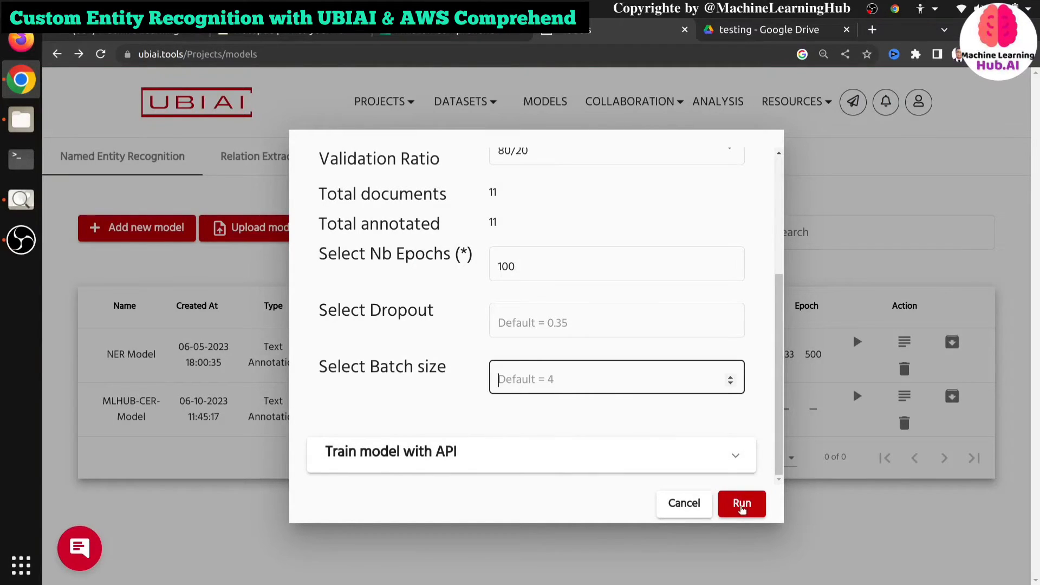
left_click(741, 504)
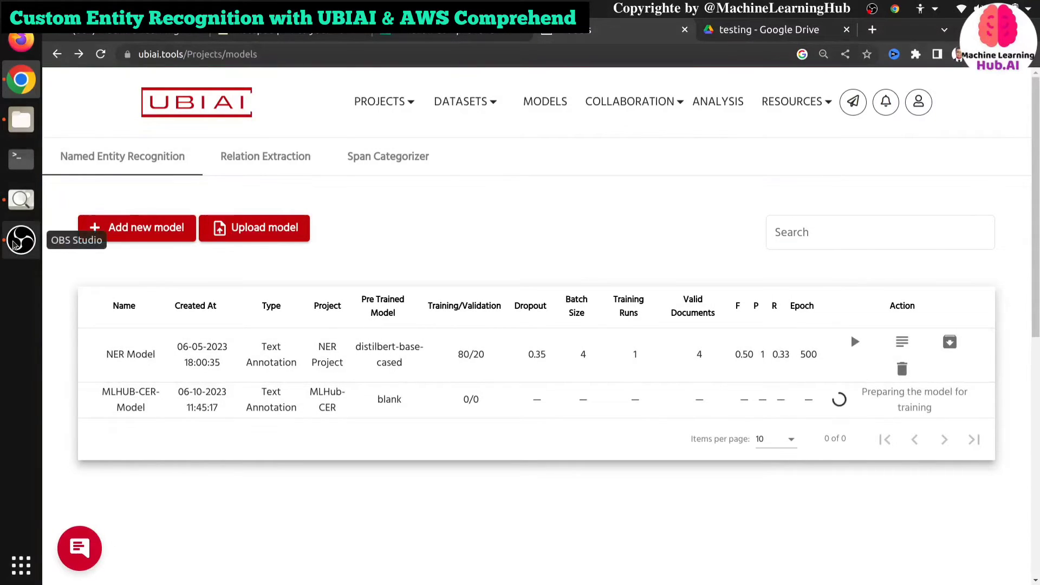
left_click(15, 243)
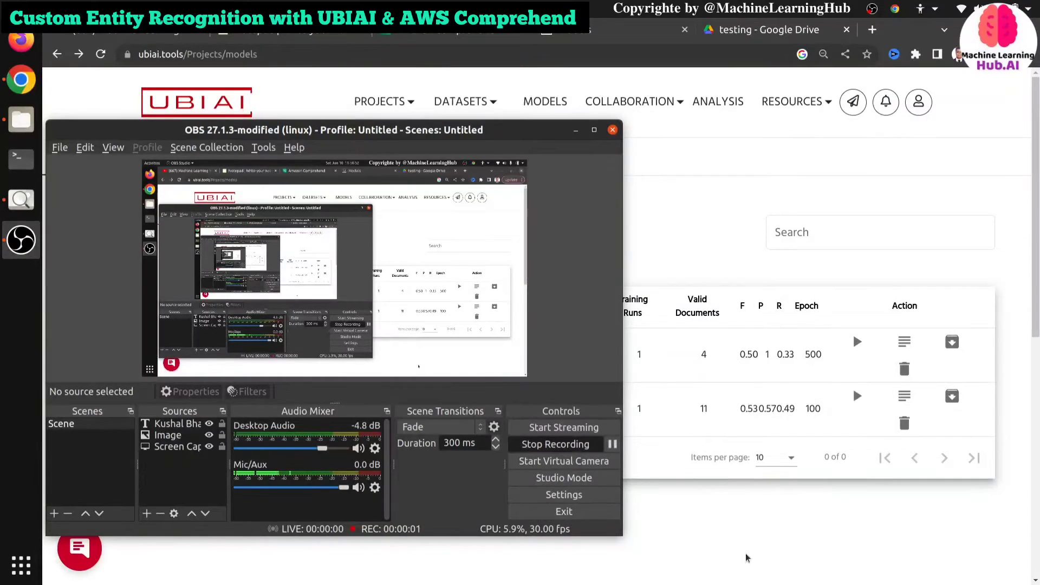
left_click(741, 560)
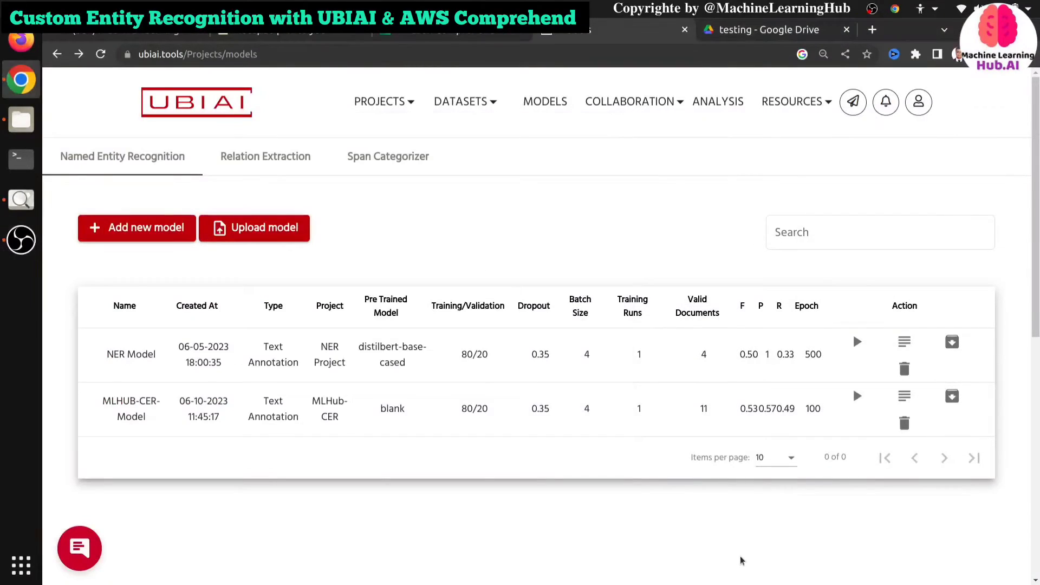
- Open the training history of MLHUB-CER-Model from the overall models list to check its trained run
left_click_drag(96, 403, 154, 430)
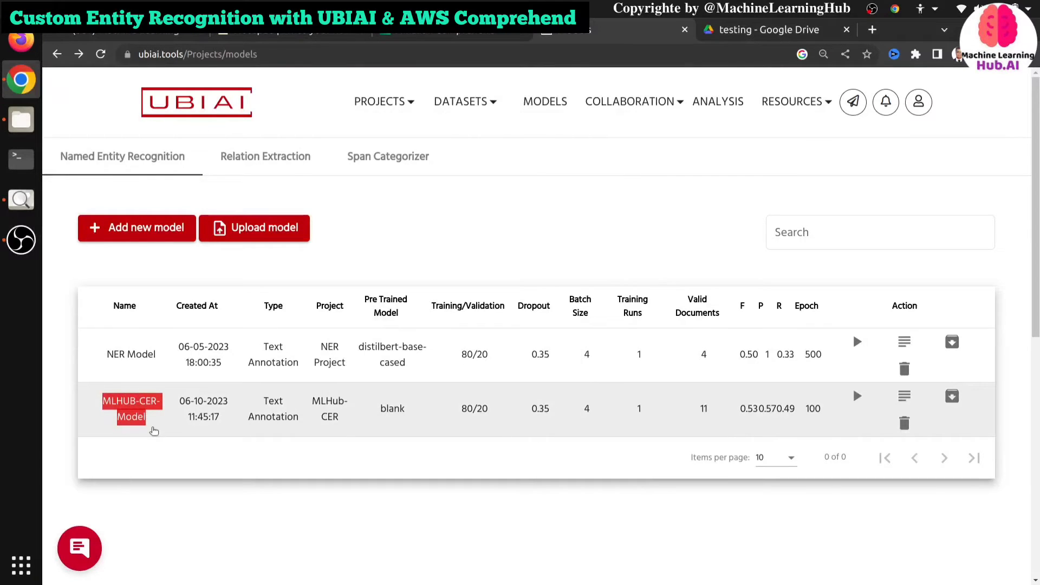
left_click(154, 430)
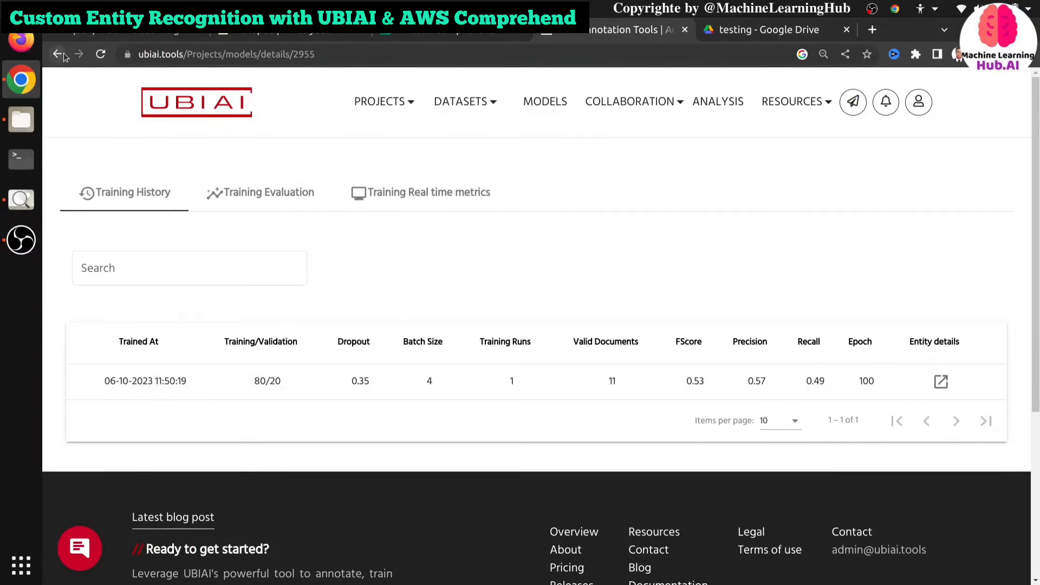
left_click(61, 54)
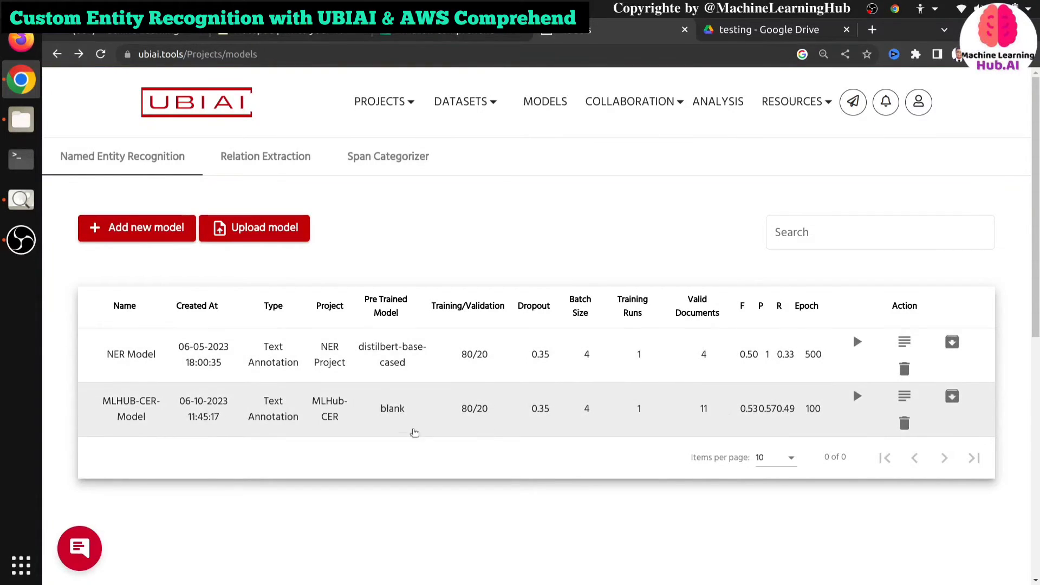
left_click(138, 411)
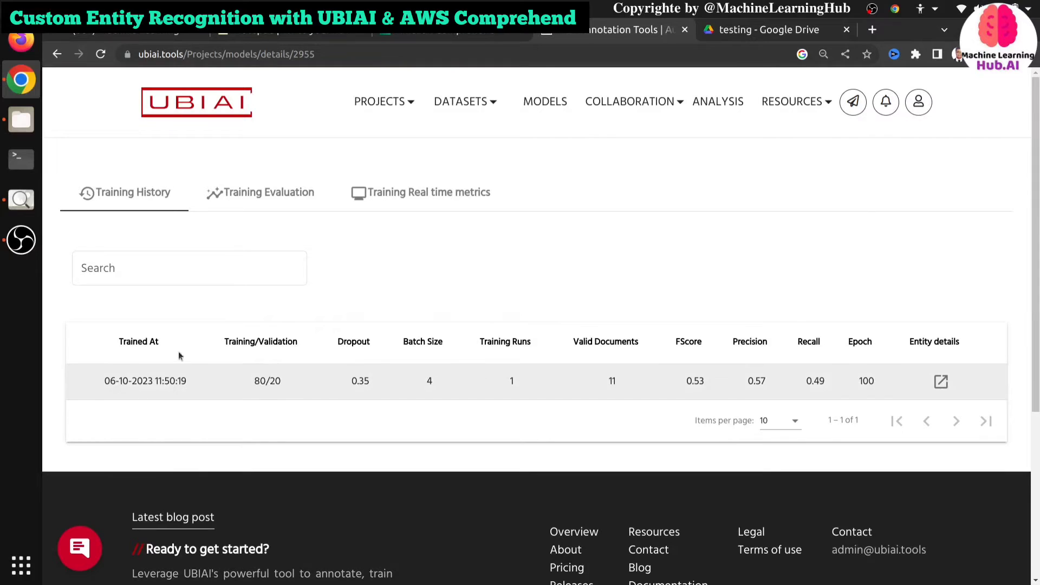
- Examine the precision, recall and F1 score charts in the model's training evaluation
left_click(286, 201)
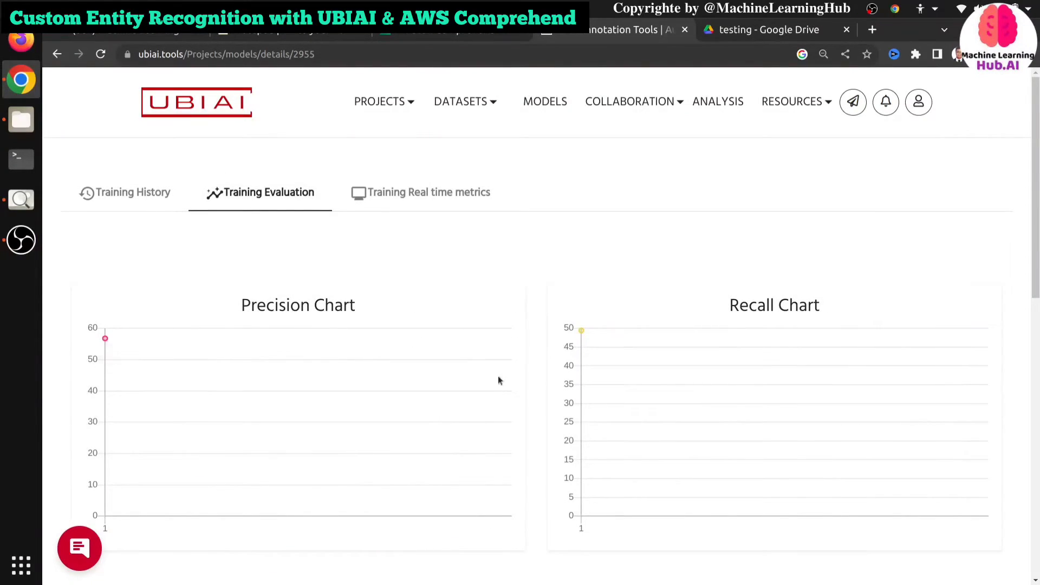
scroll(497, 377, "down", 3)
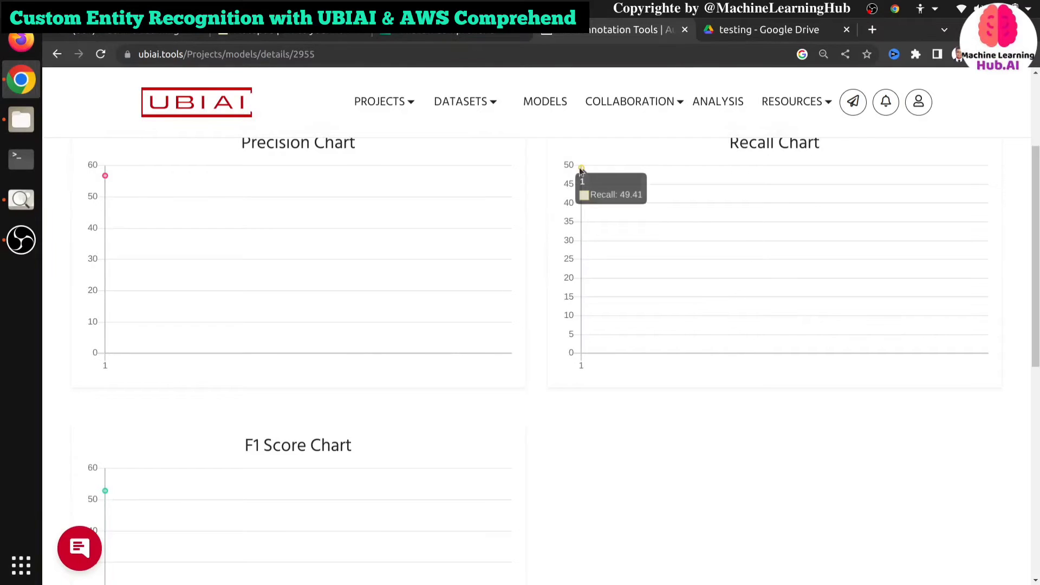
scroll(582, 231, "up", 2)
scroll(376, 259, "down", 6)
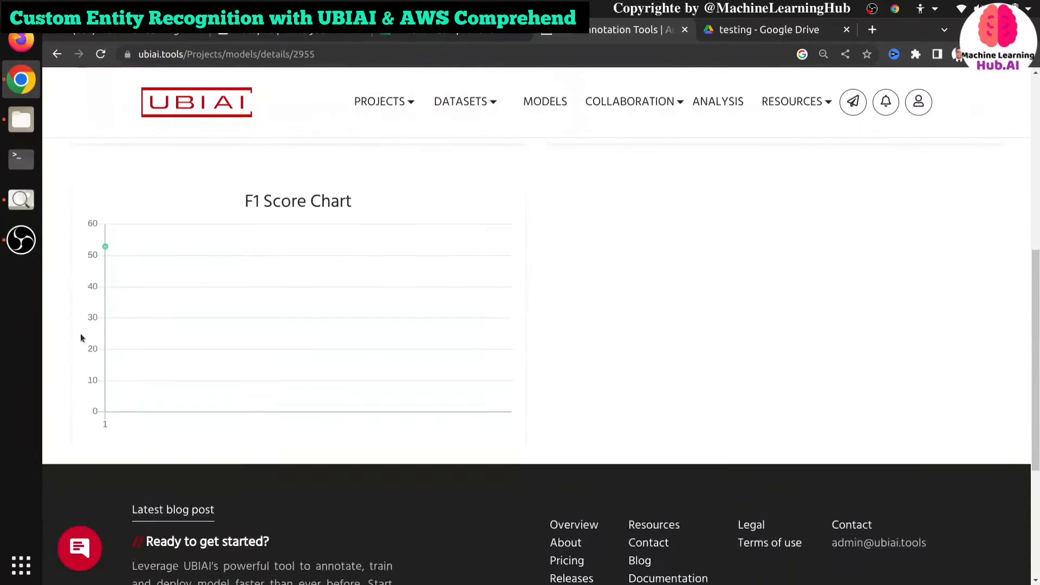
scroll(161, 272, "up", 7)
- Review the loss, recall, F1 and precision curves in the real-time training metrics and return to the training history
left_click(449, 201)
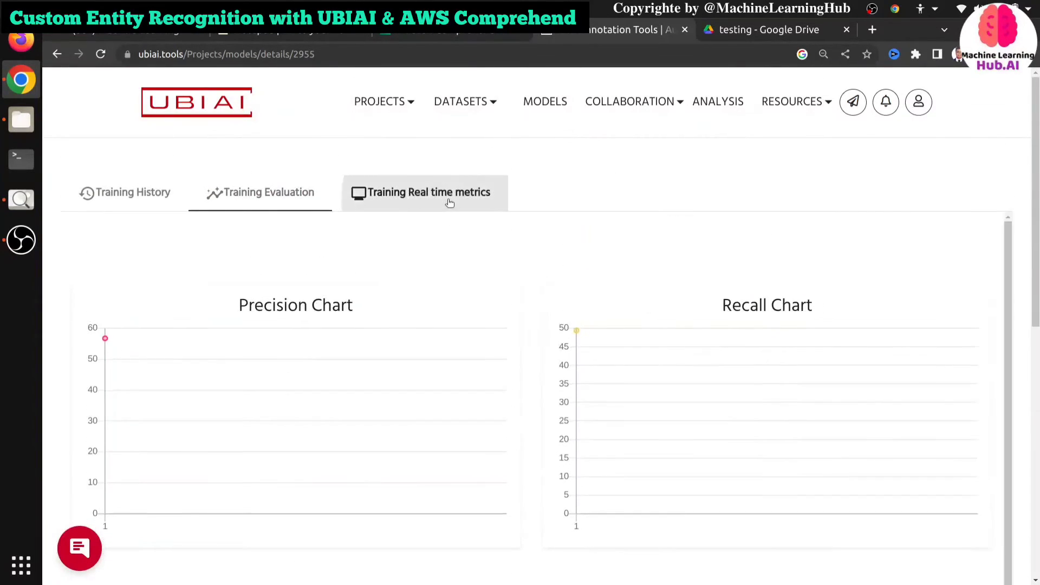
scroll(241, 365, "down", 2)
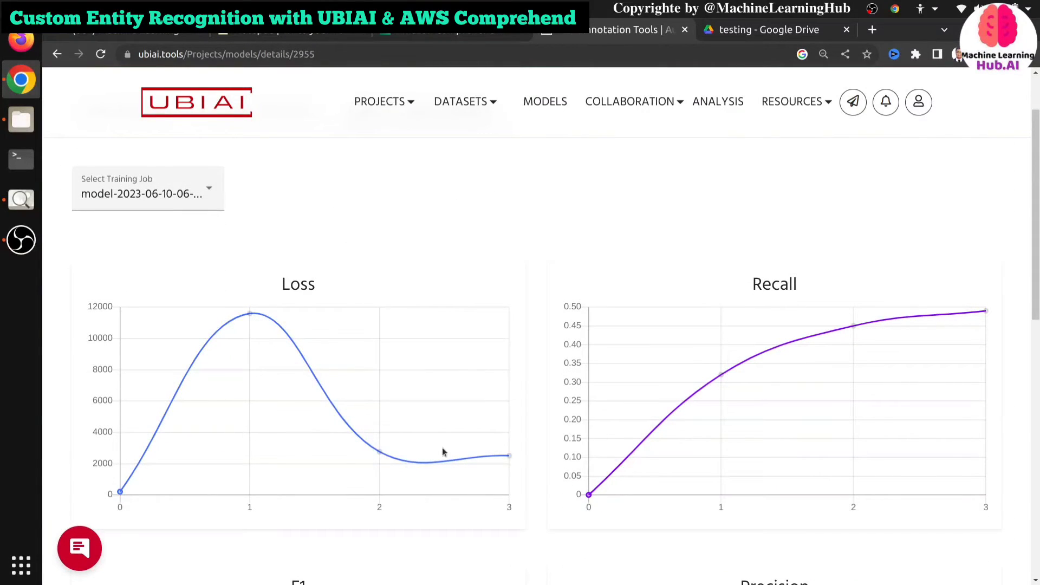
scroll(653, 438, "down", 3)
scroll(859, 283, "down", 3)
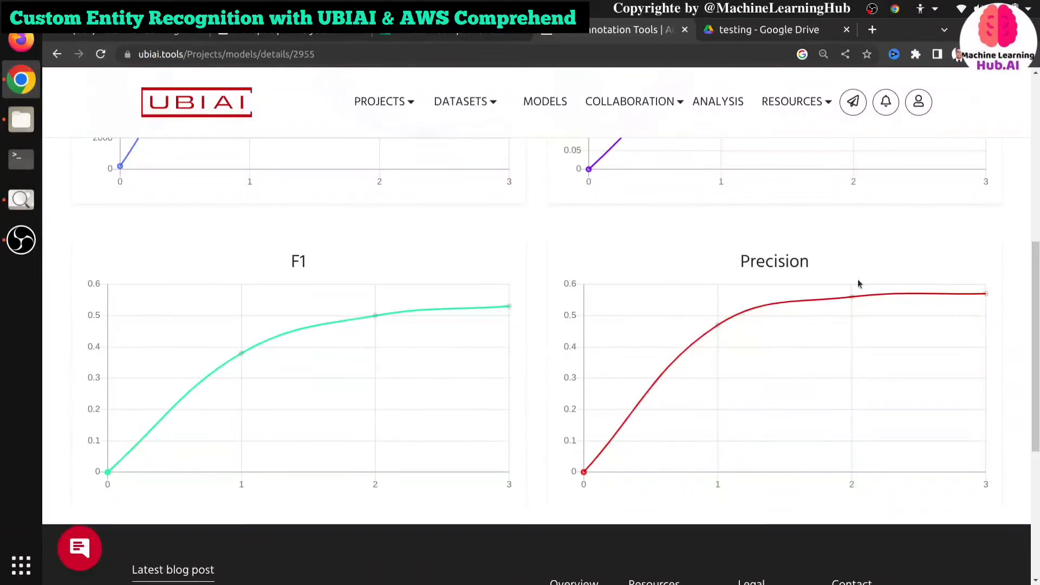
scroll(271, 341, "up", 8)
left_click(131, 204)
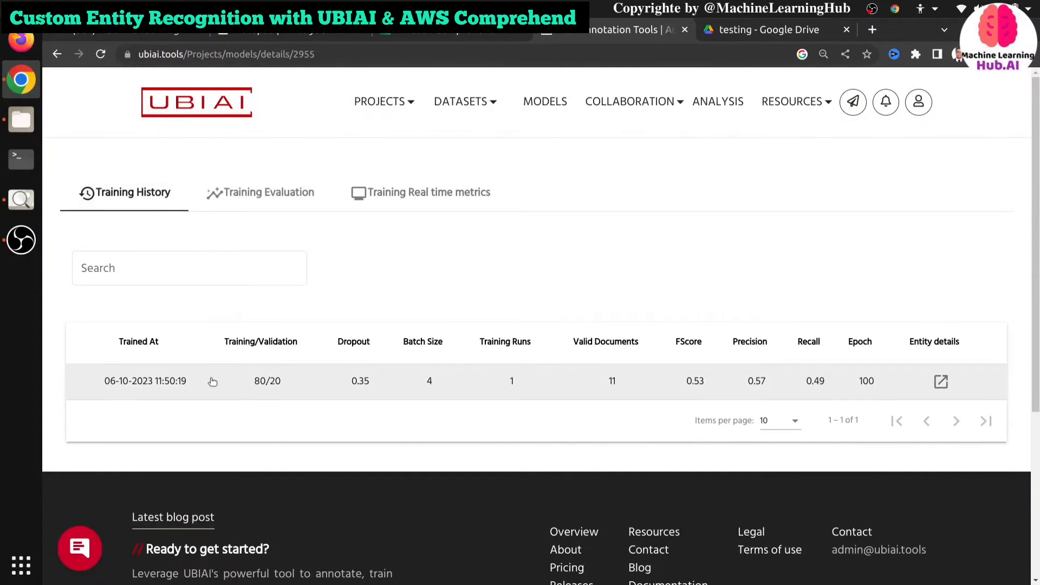
- Open the MLHub-CER project's models from its annotation workspace and check the download options of MLHUB-CER-Model without downloading
left_click(386, 102)
mouse_move(400, 146)
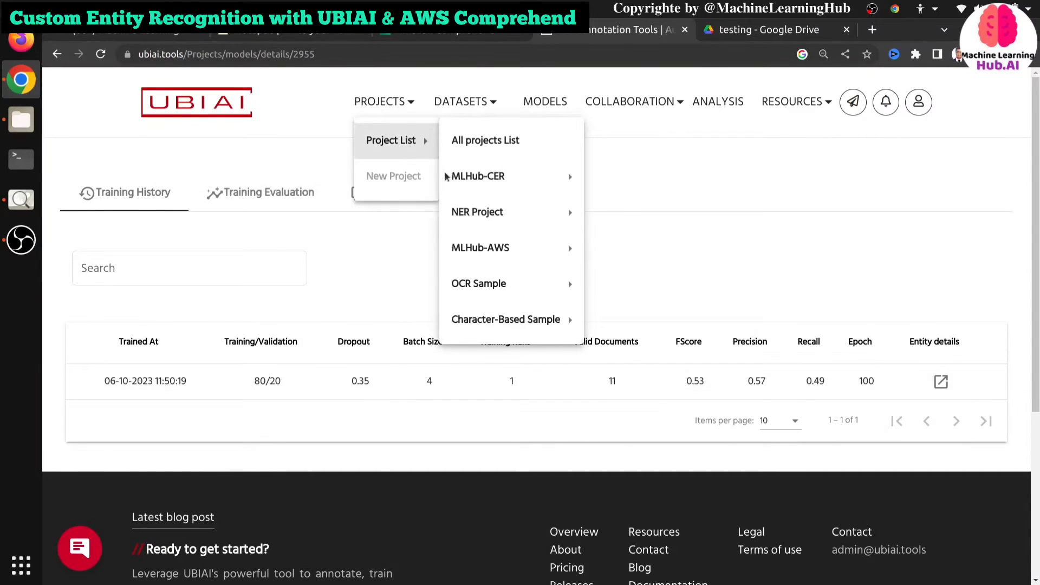
mouse_move(448, 178)
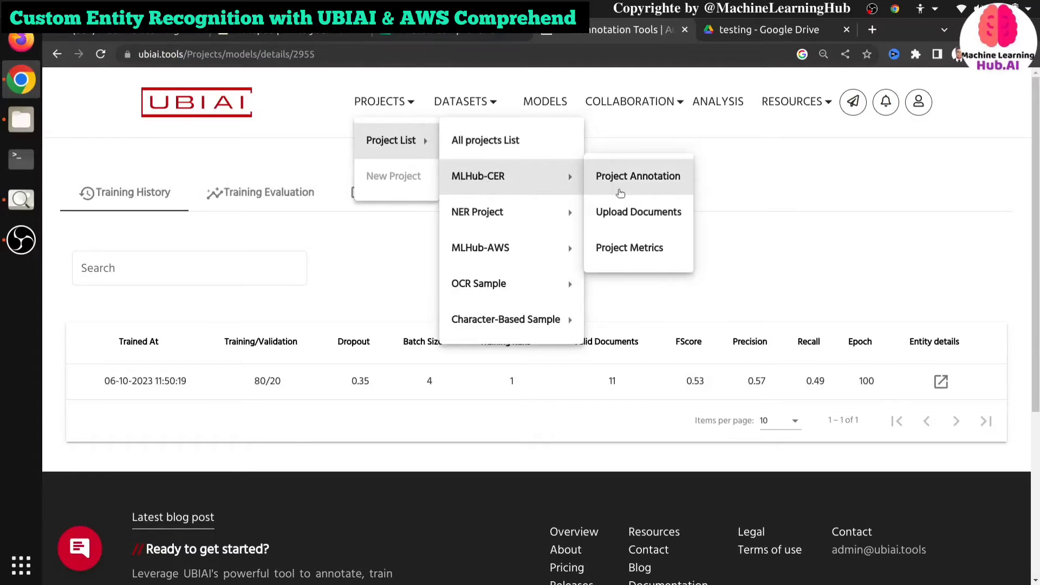
left_click(618, 190)
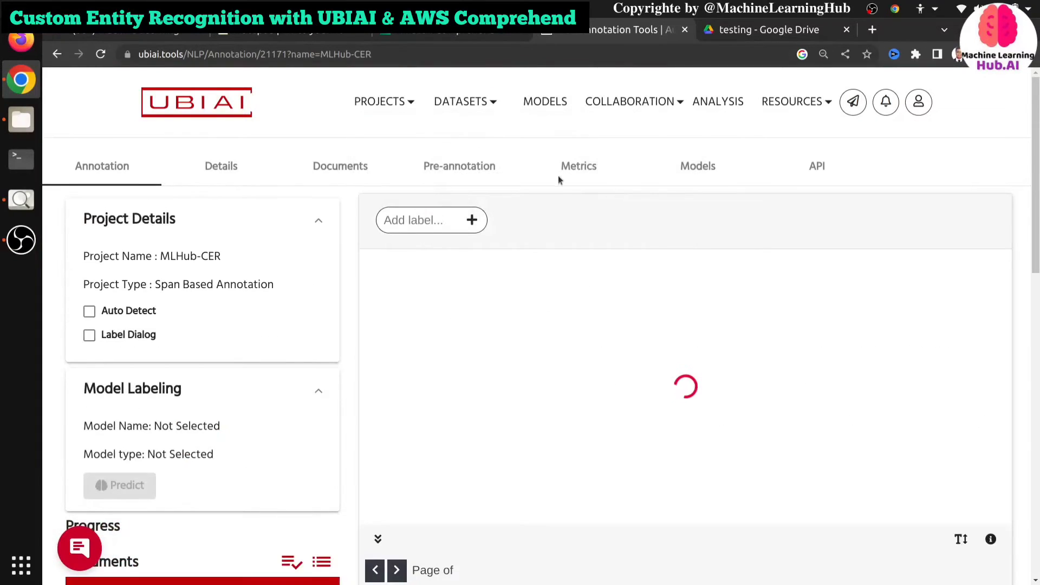
left_click(702, 170)
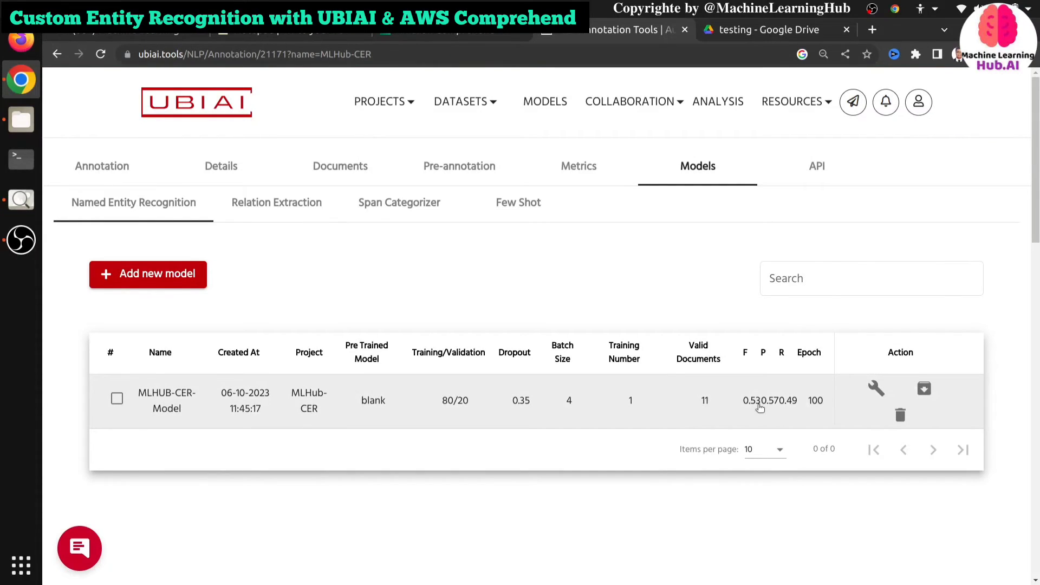
left_click(924, 391)
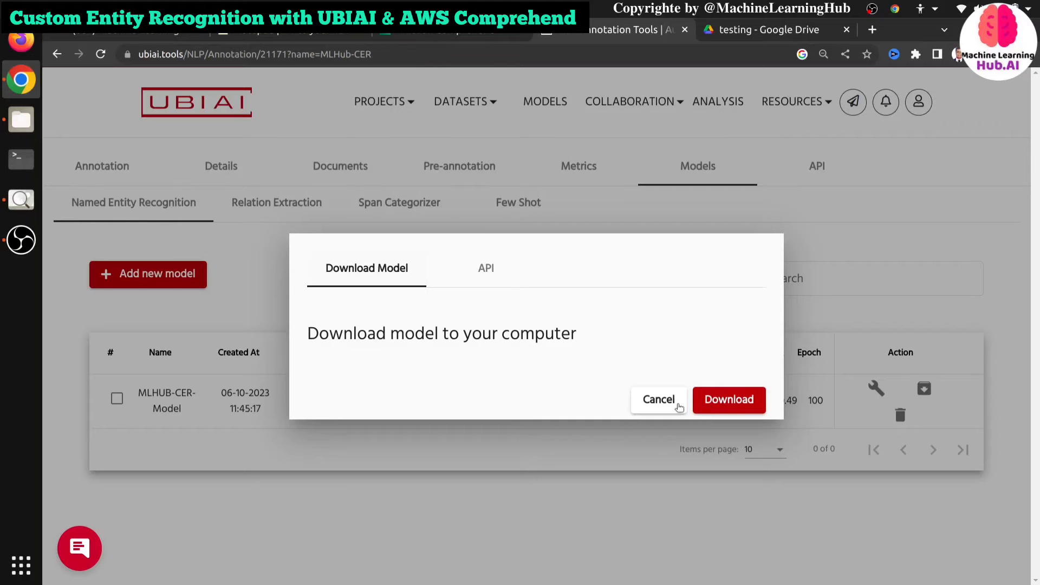
left_click(665, 406)
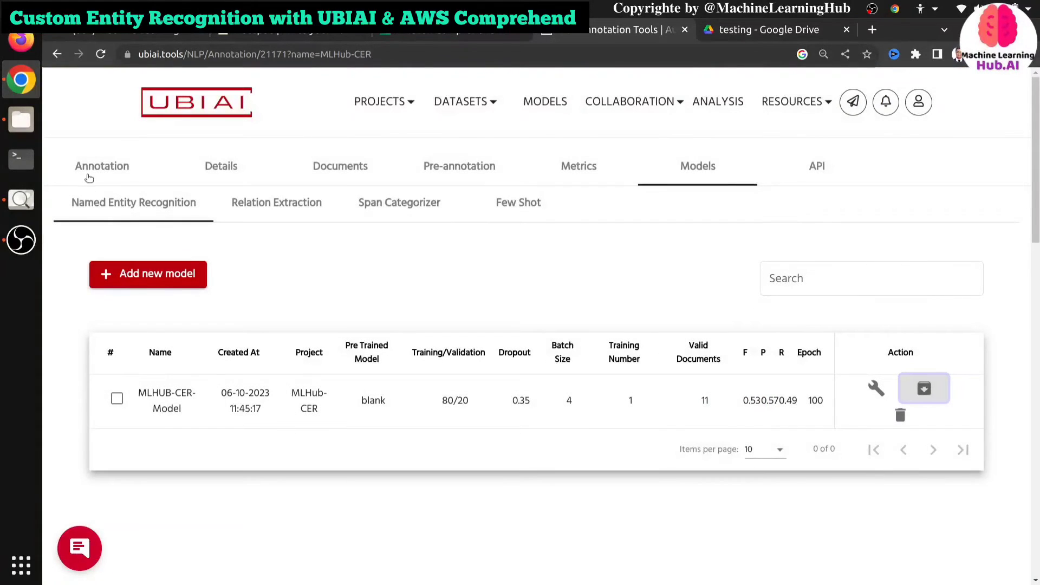
- Look over the project's annotation page, including the model labeling details and the document list
left_click(89, 174)
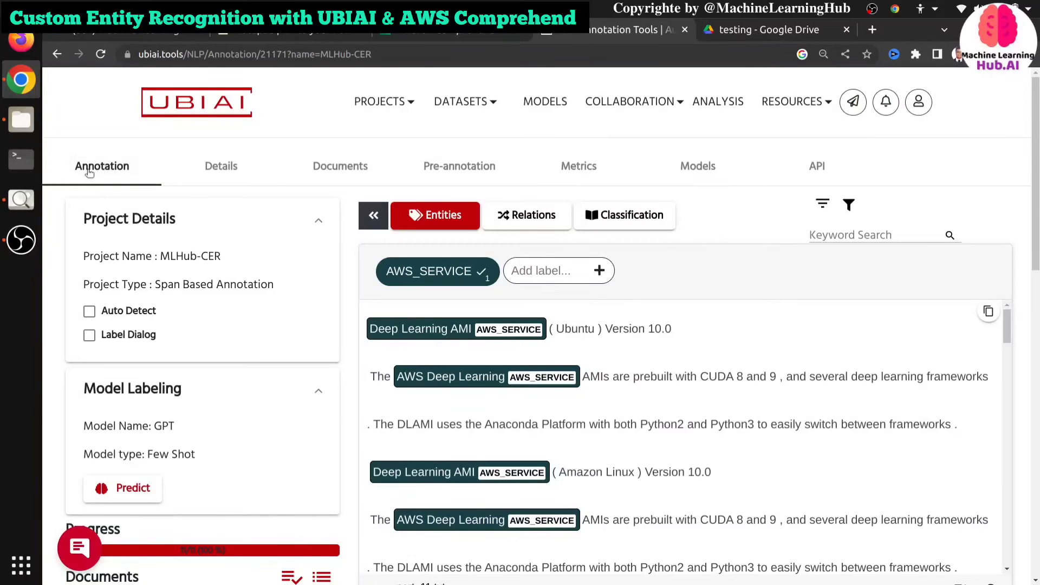
scroll(128, 420, "down", 5)
scroll(128, 420, "up", 5)
scroll(316, 439, "down", 10)
scroll(249, 348, "up", 10)
- Select MLHUB-CER-Model as the project's labeling model and check its name and type on the annotation page
left_click(697, 169)
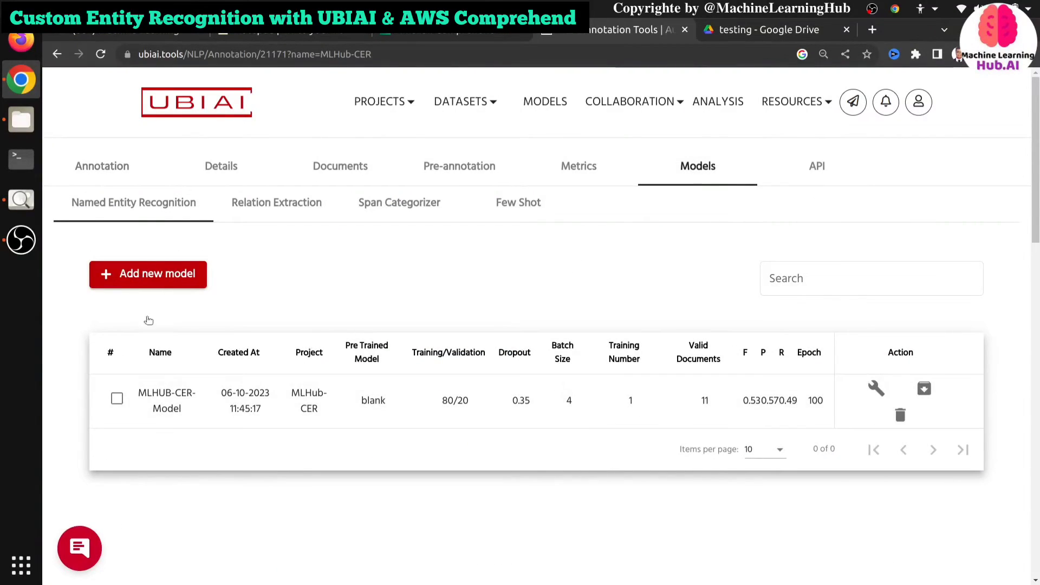
left_click(118, 400)
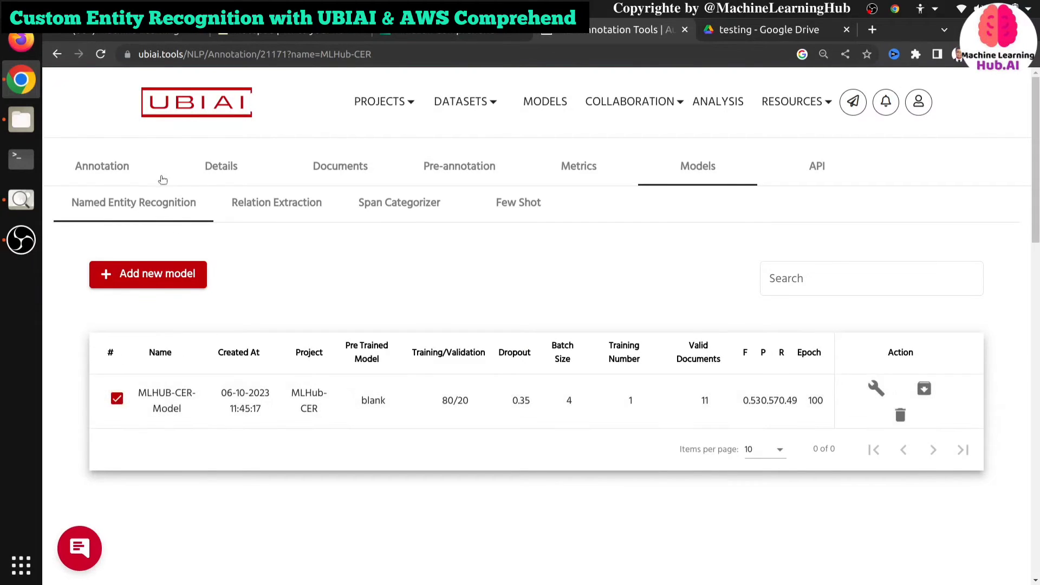
left_click(116, 177)
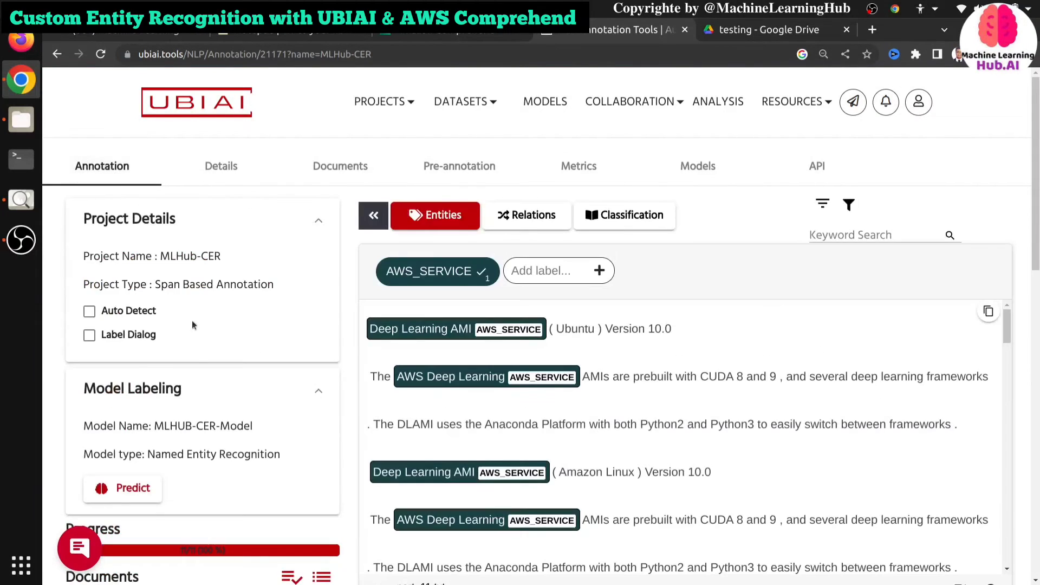
scroll(174, 445, "down", 3)
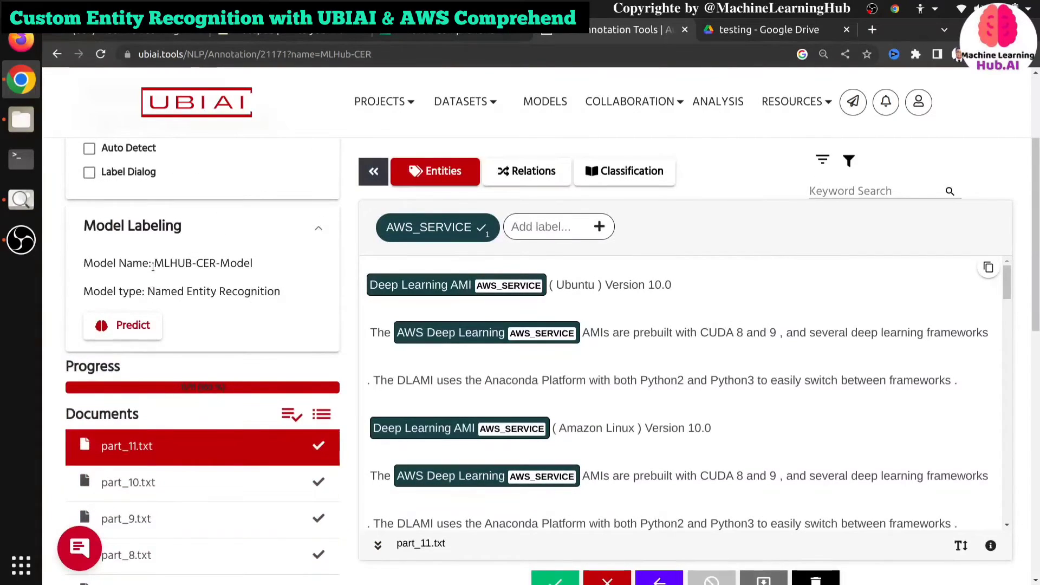
left_click_drag(150, 291, 319, 290)
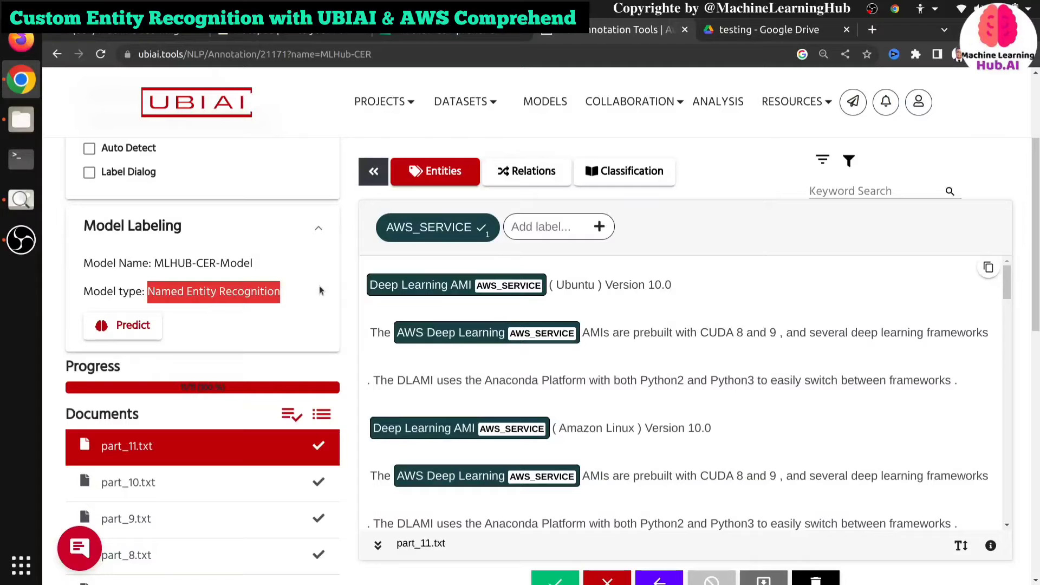
scroll(236, 372, "down", 5)
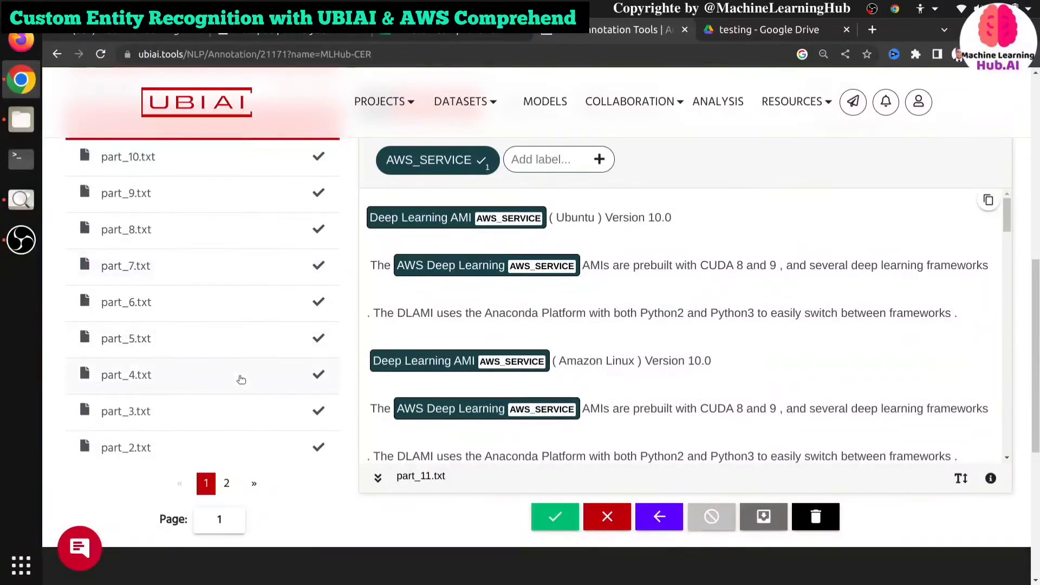
- Switch to the file manager and locate AWS_Offering_Test.txt in the Comprehend_Research folder inside Personal_Work
left_click(22, 124)
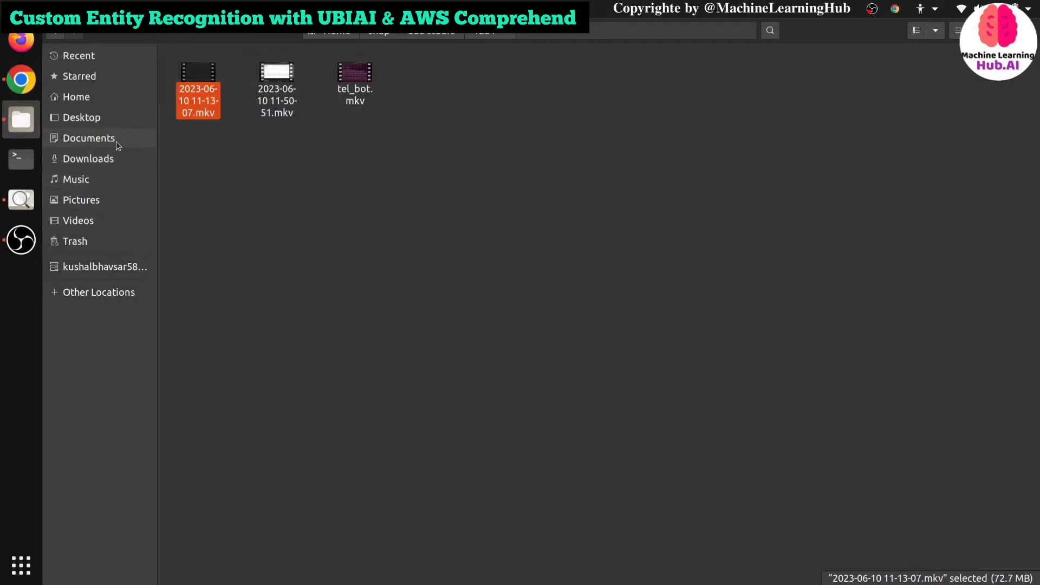
left_click(52, 35)
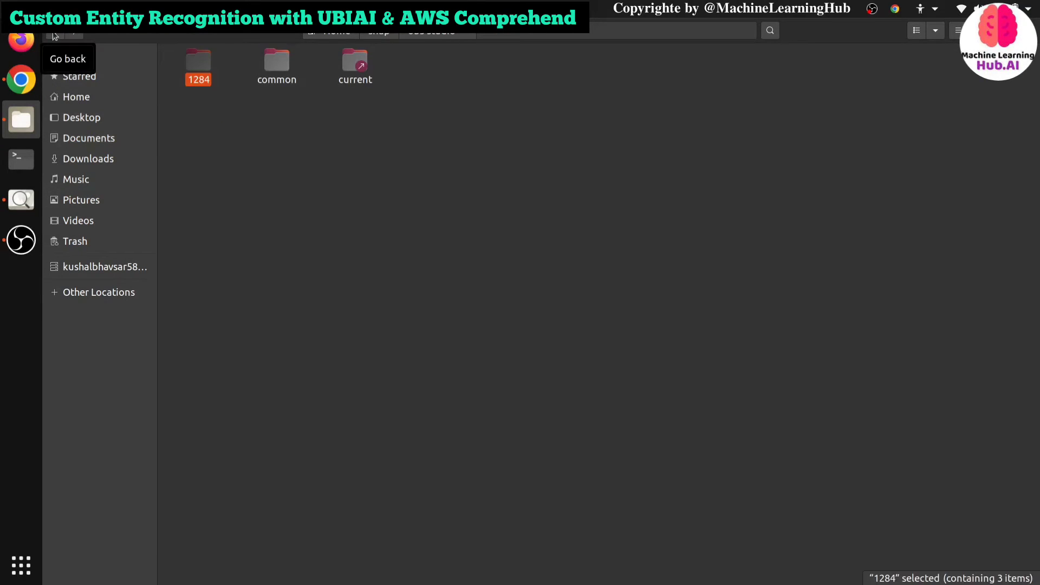
left_click(53, 34)
left_click(53, 35)
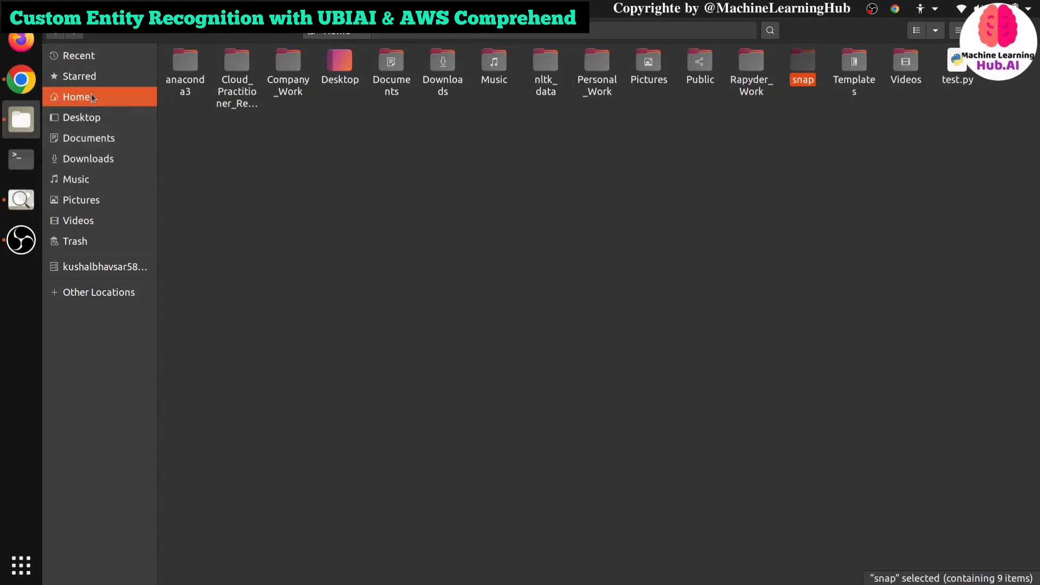
left_click(597, 87)
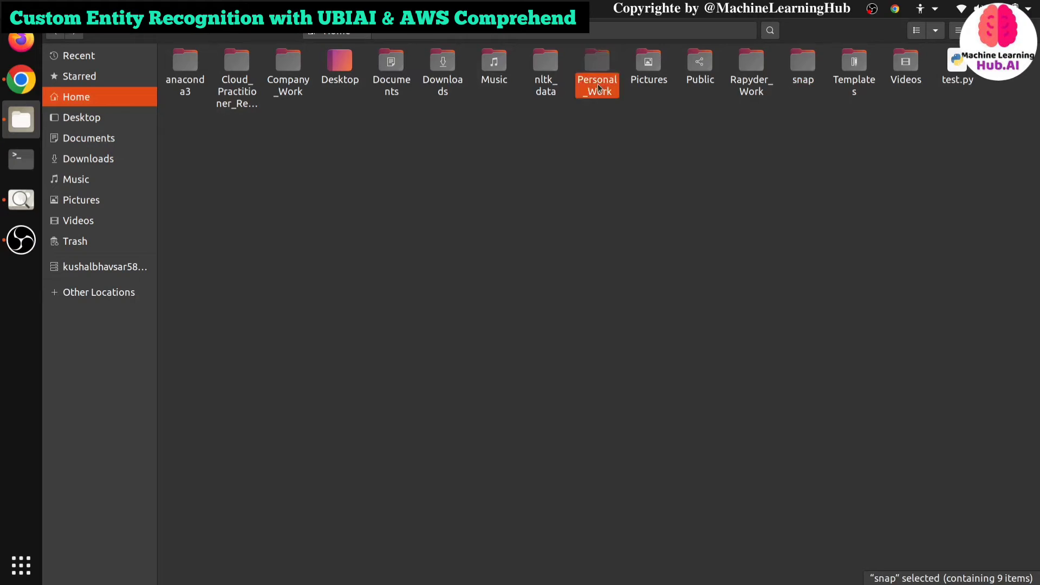
double_click(597, 87)
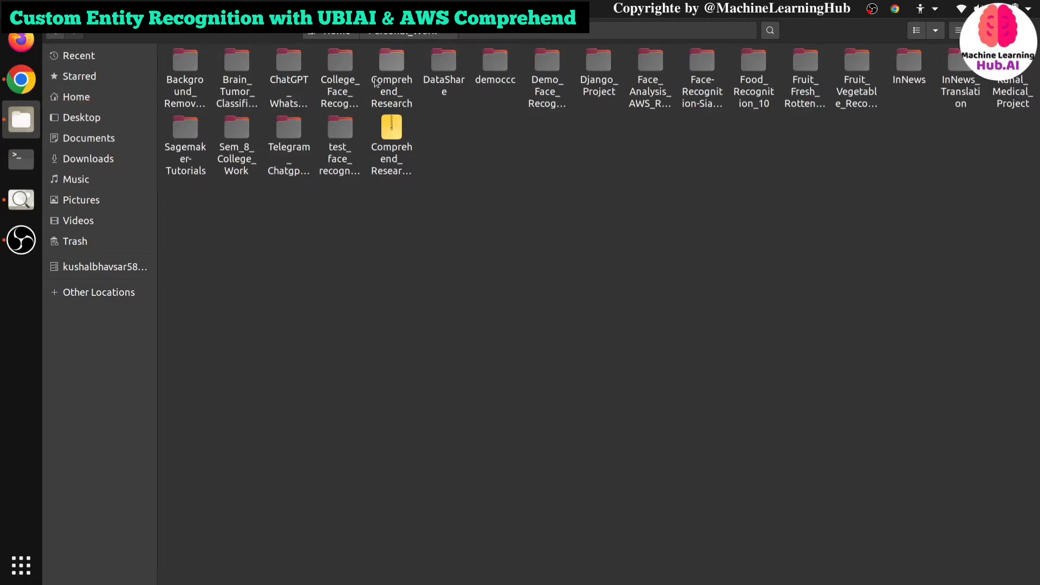
left_click(400, 72)
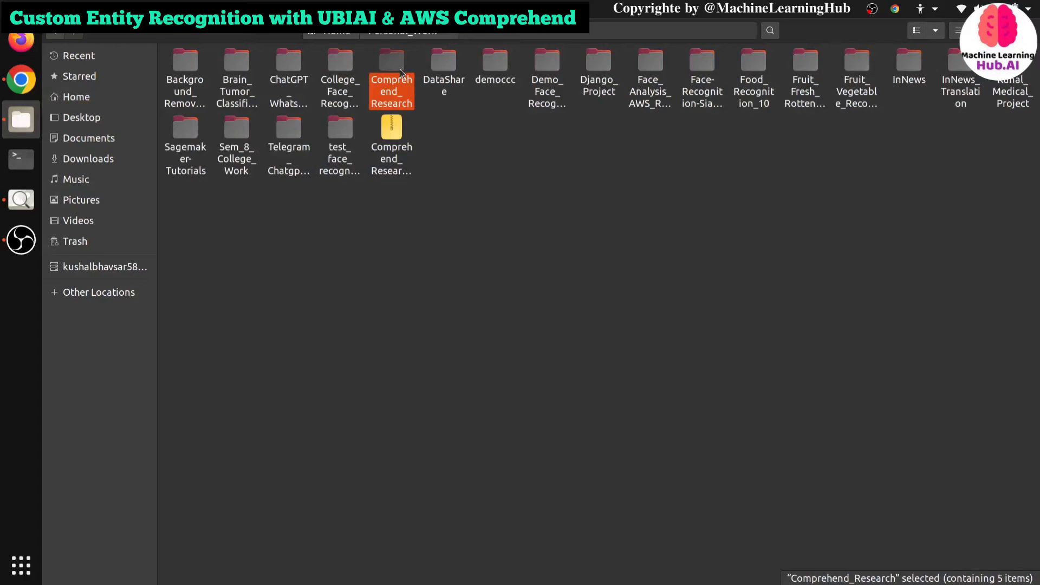
double_click(400, 72)
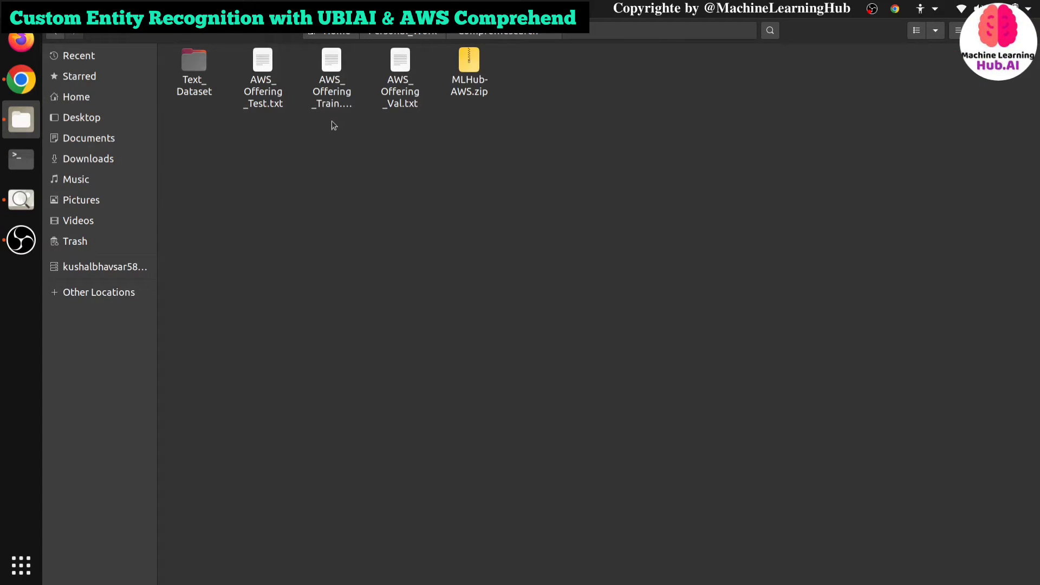
left_click(263, 60)
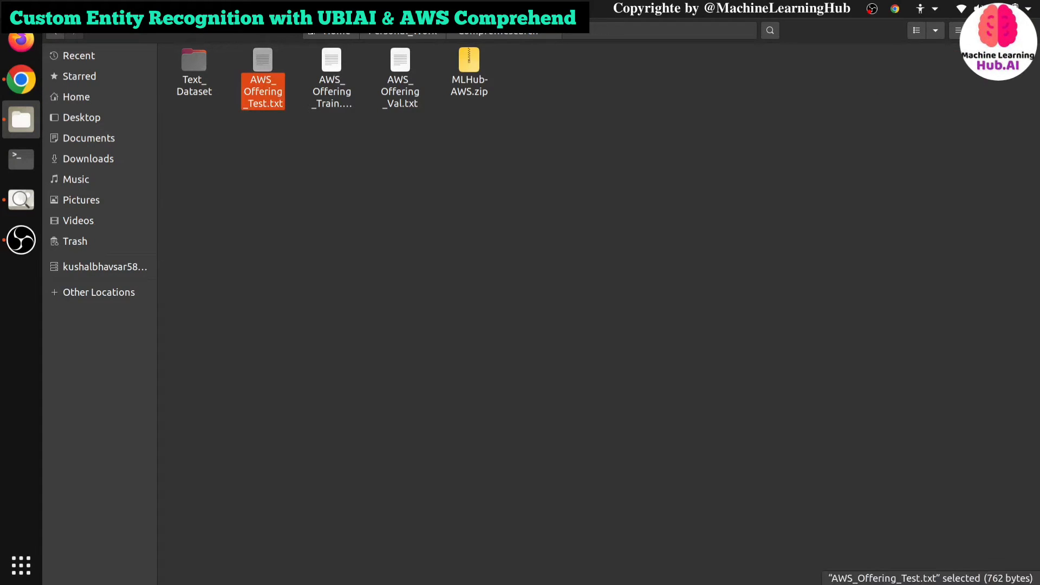
- Return to UBIAI in the browser and open the document upload page for the MLHub-CER project
left_click(1006, 30)
left_click(719, 158)
scroll(591, 245, "up", 3)
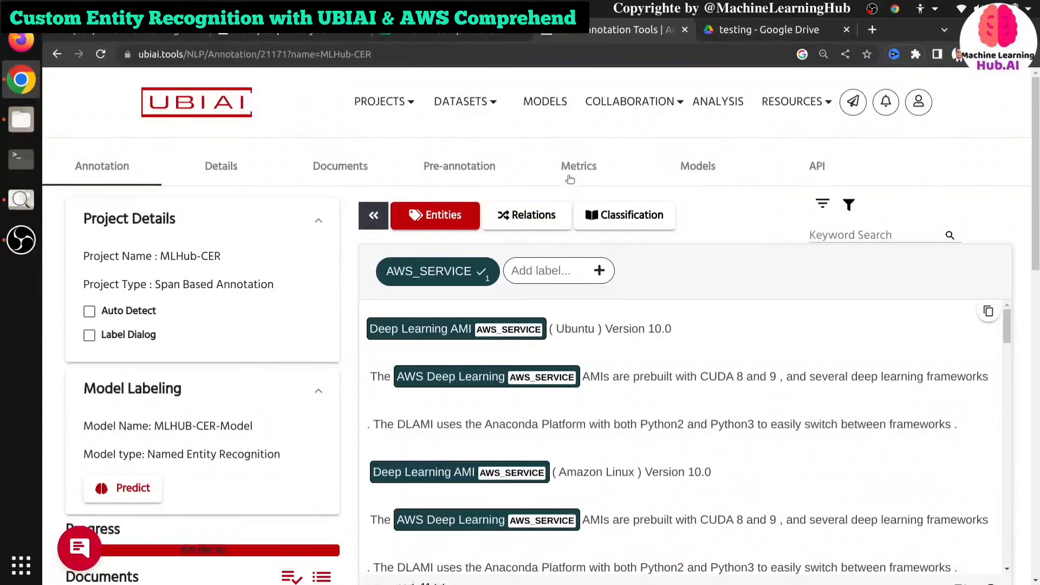
left_click(326, 169)
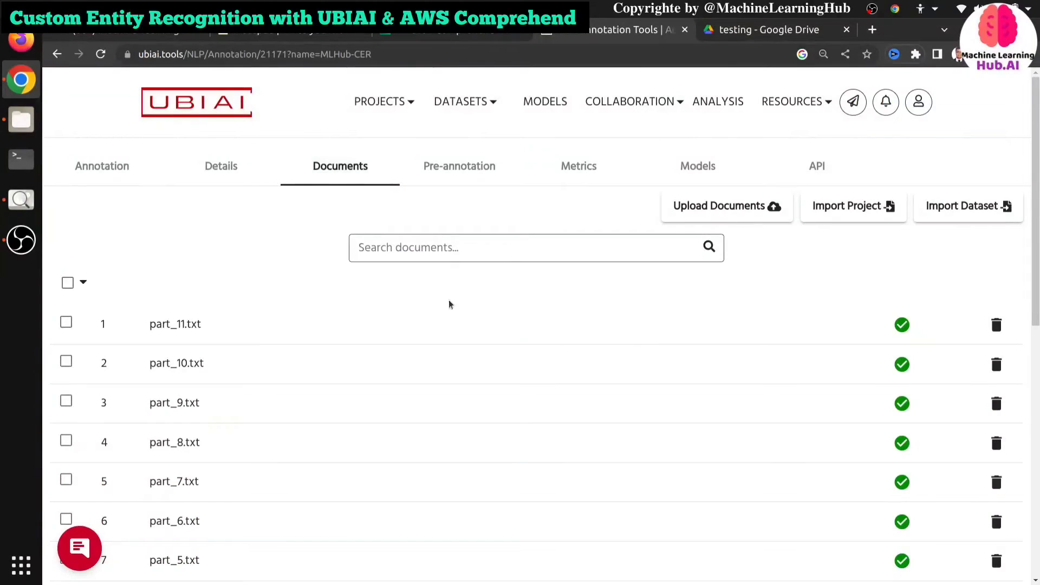
left_click(727, 212)
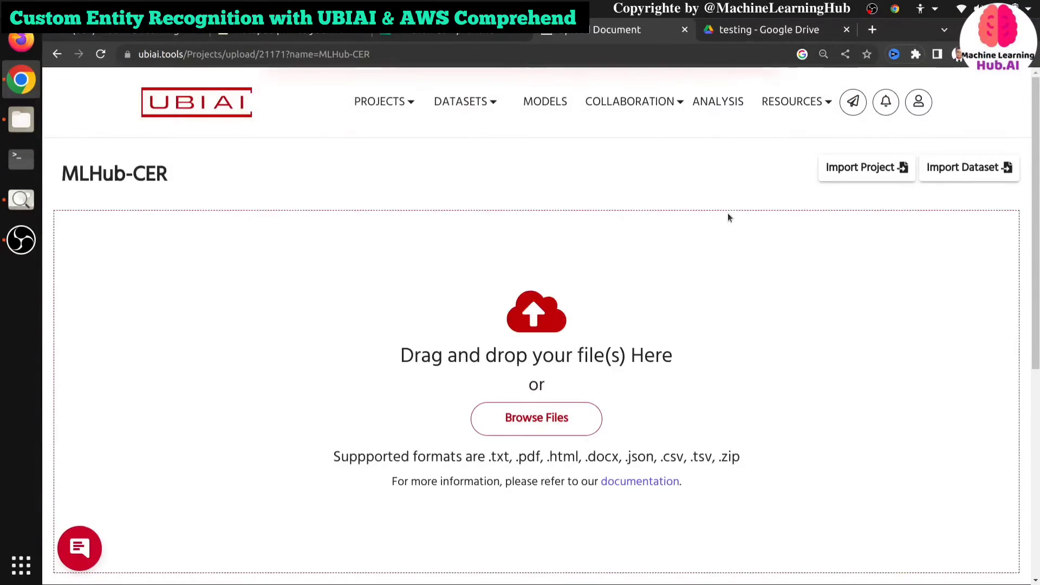
- Add AWS_Offering_Test.txt from the file manager to the MLHub-CER project and upload it with model pre-annotation using MLHUB-CER-Model
left_click(21, 120)
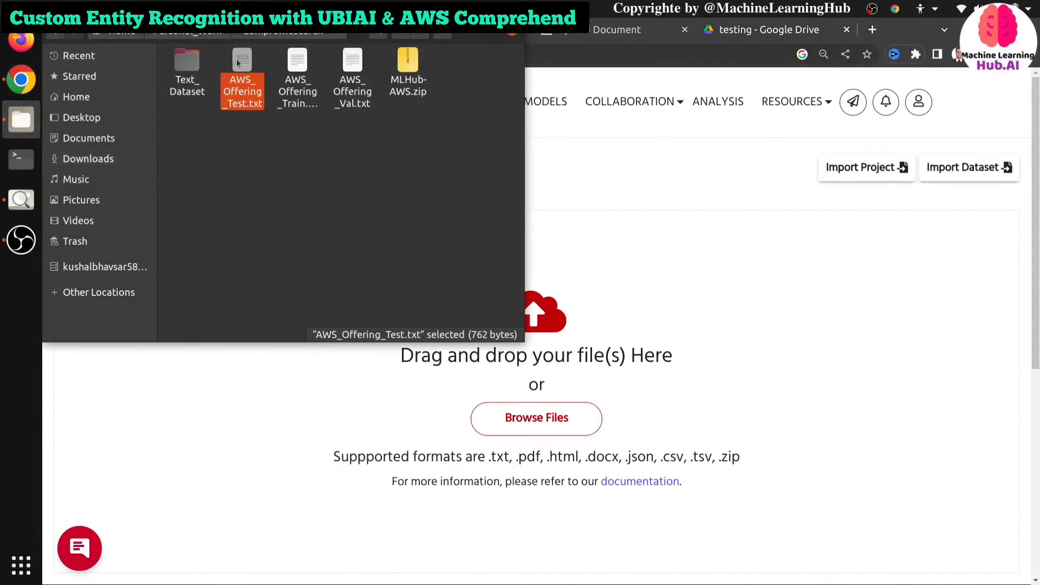
mouse_move(237, 63)
left_mouse_down()
mouse_move(476, 284)
mouse_move(556, 373)
mouse_move(557, 404)
left_mouse_up()
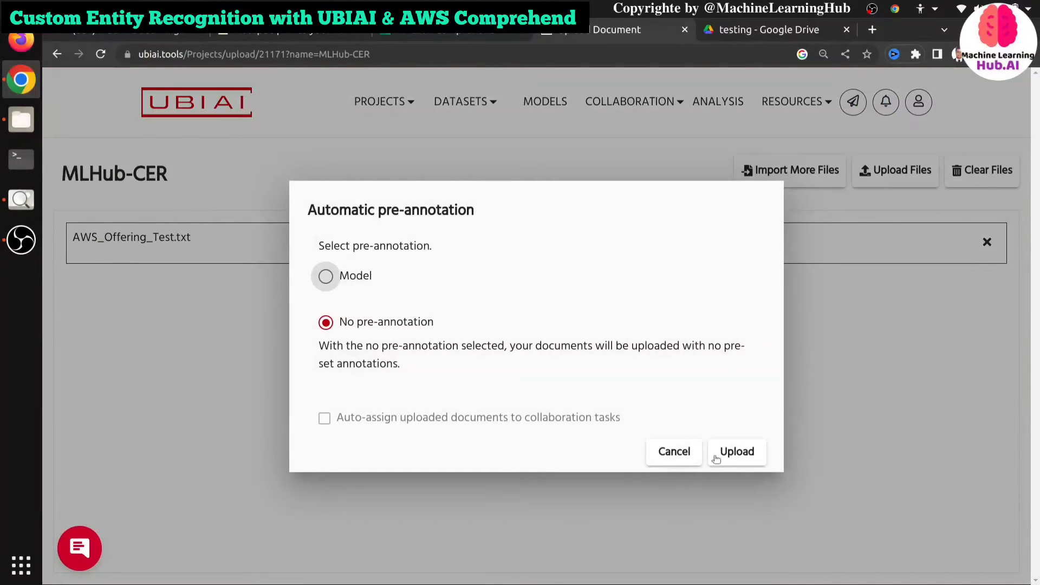
left_click(327, 275)
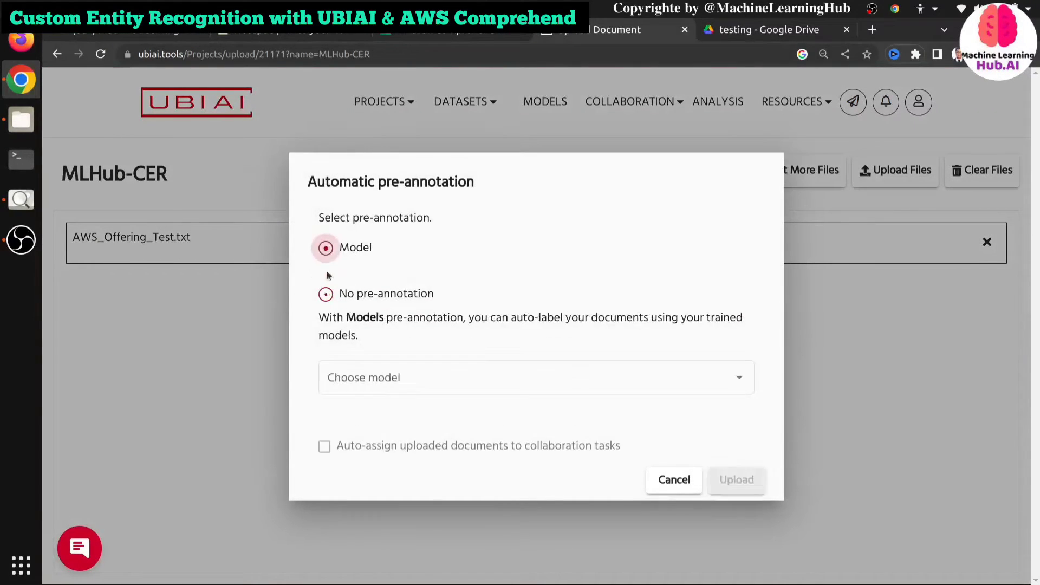
left_click(436, 388)
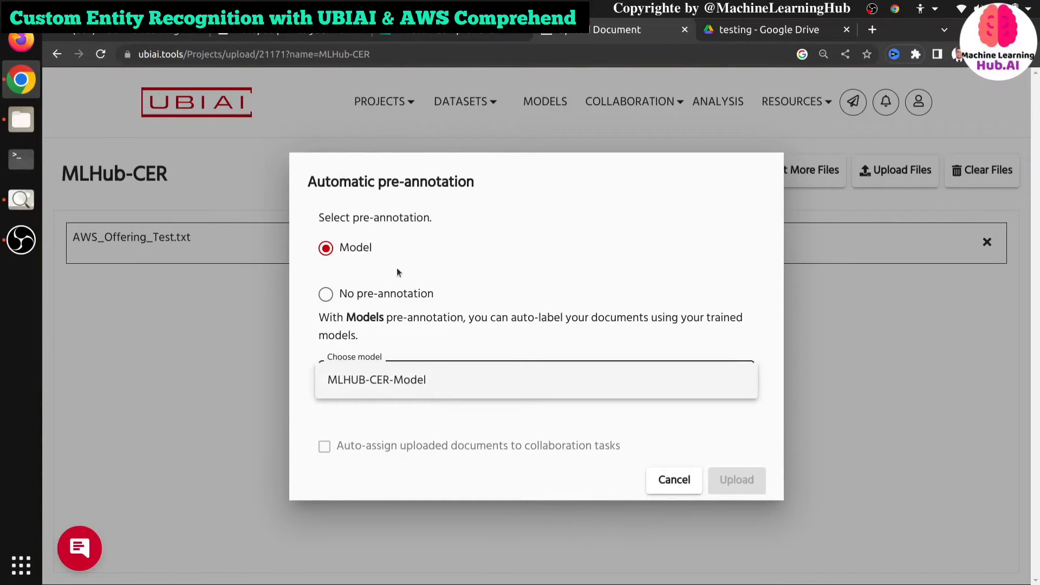
left_click(426, 384)
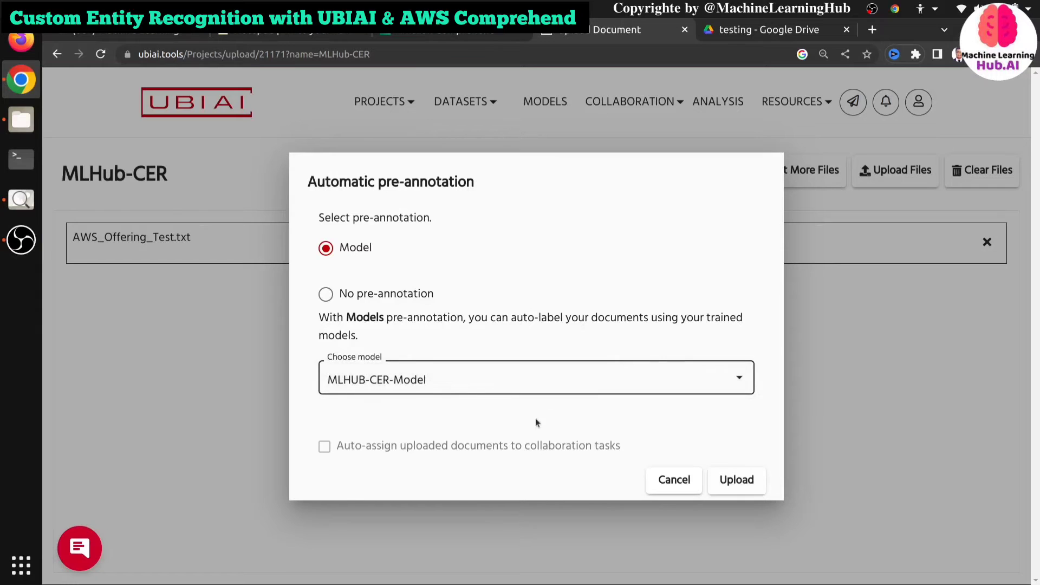
left_click(746, 485)
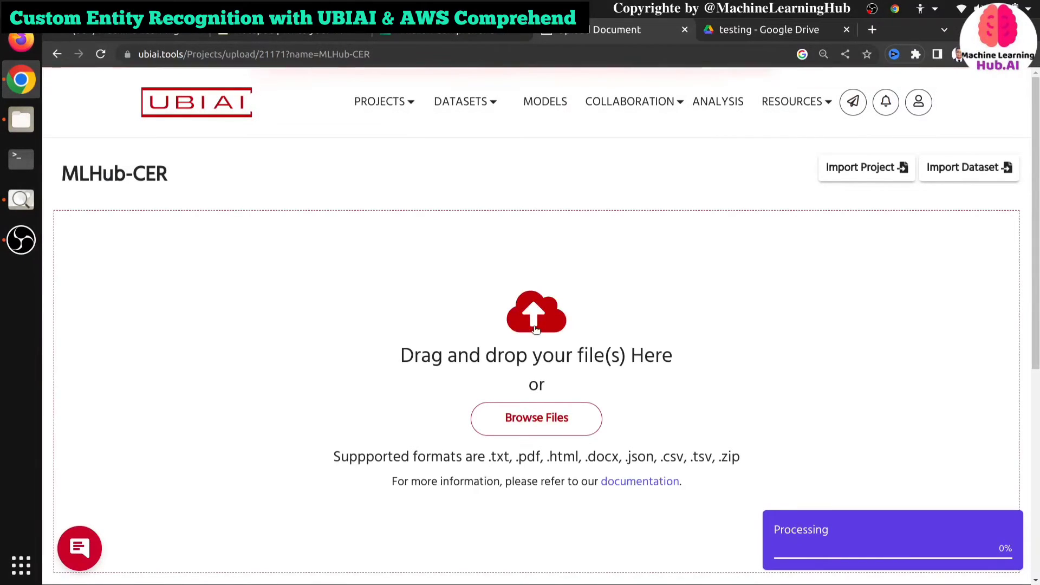
left_click(22, 239)
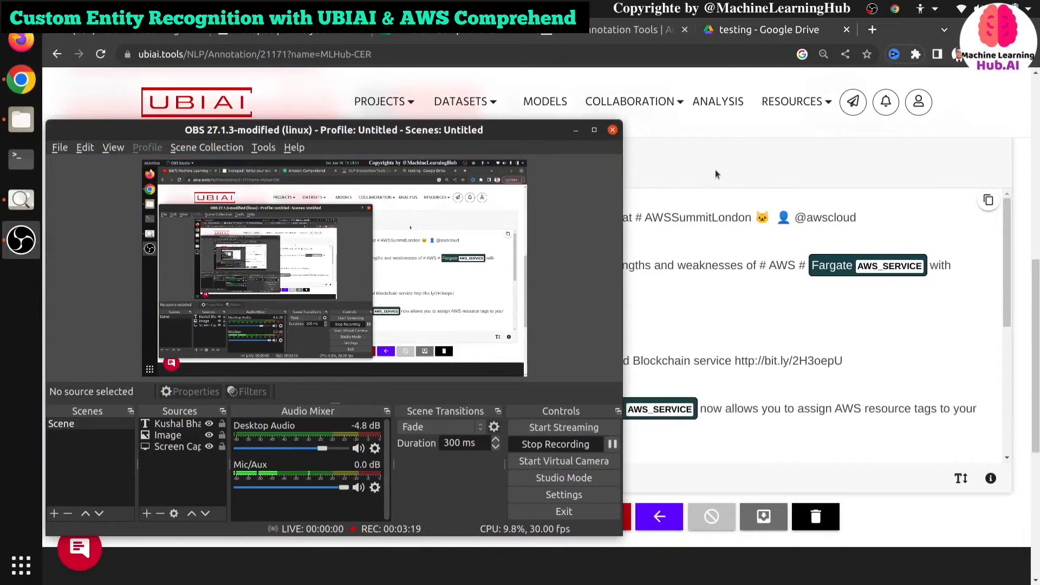
left_click(714, 170)
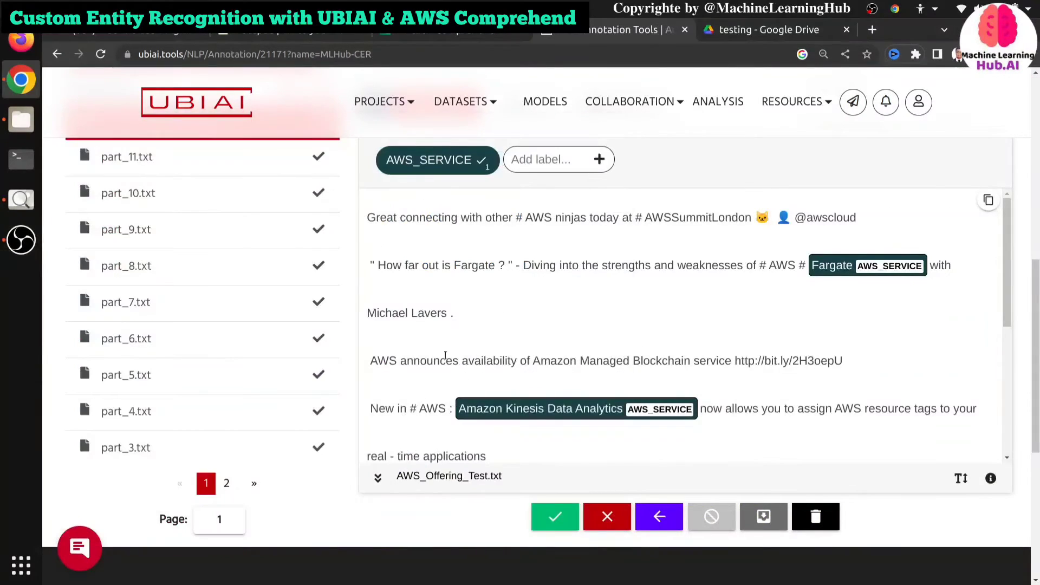
- Examine the model's AWS_SERVICE annotations throughout AWS_Offering_Test.txt, along with the project's model labeling details
scroll(190, 358, "up", 3)
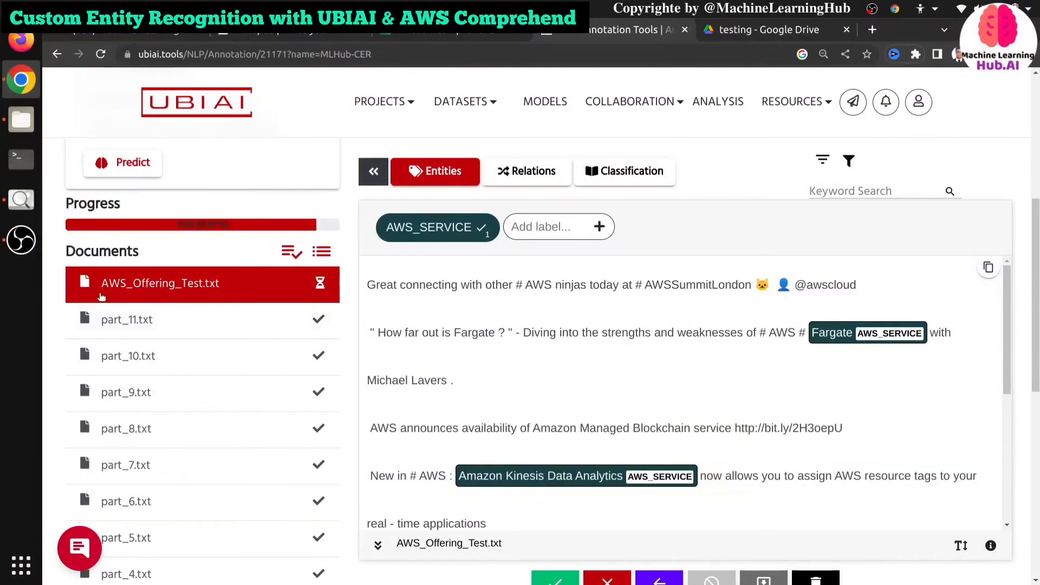
scroll(143, 254, "up", 3)
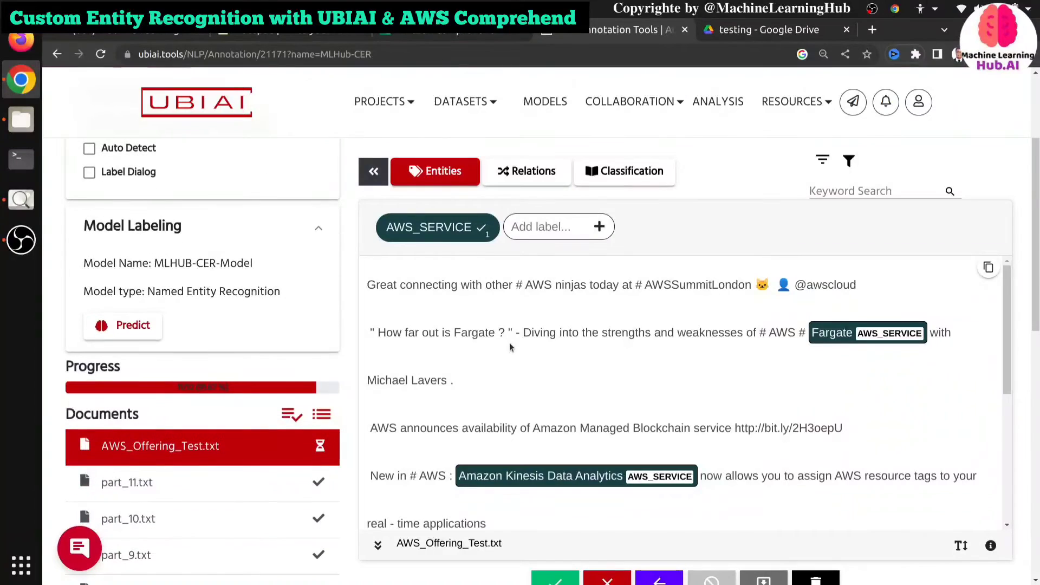
scroll(509, 343, "down", 4)
scroll(554, 360, "down", 5)
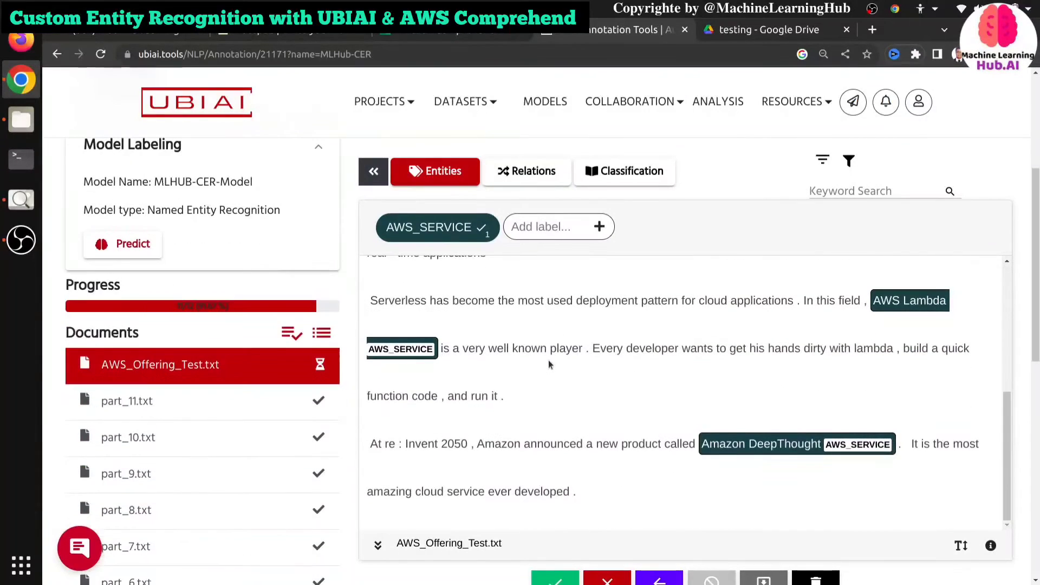
scroll(591, 400, "down", 1)
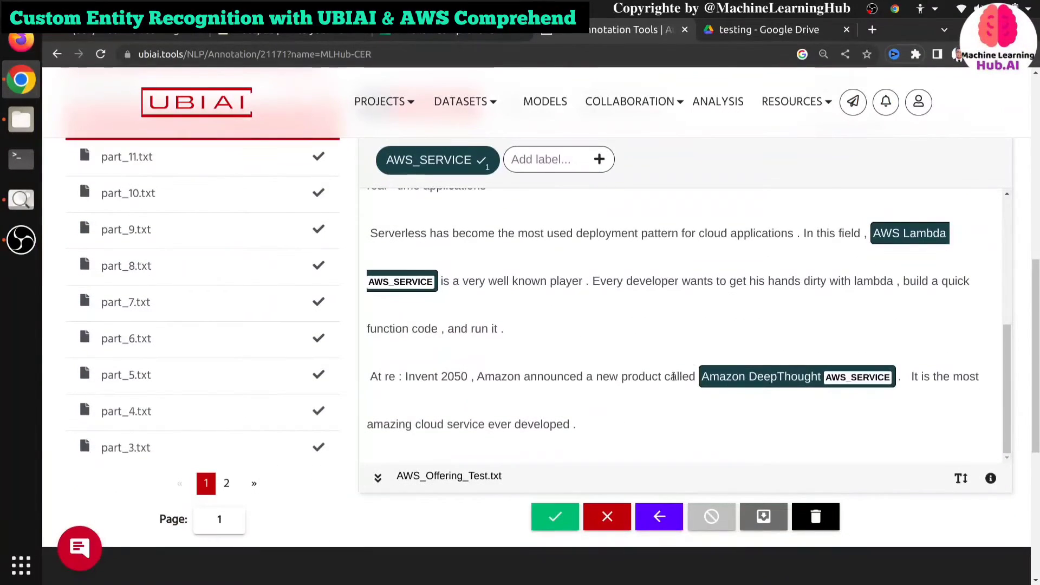
mouse_move(880, 238)
scroll(794, 434, "up", 5)
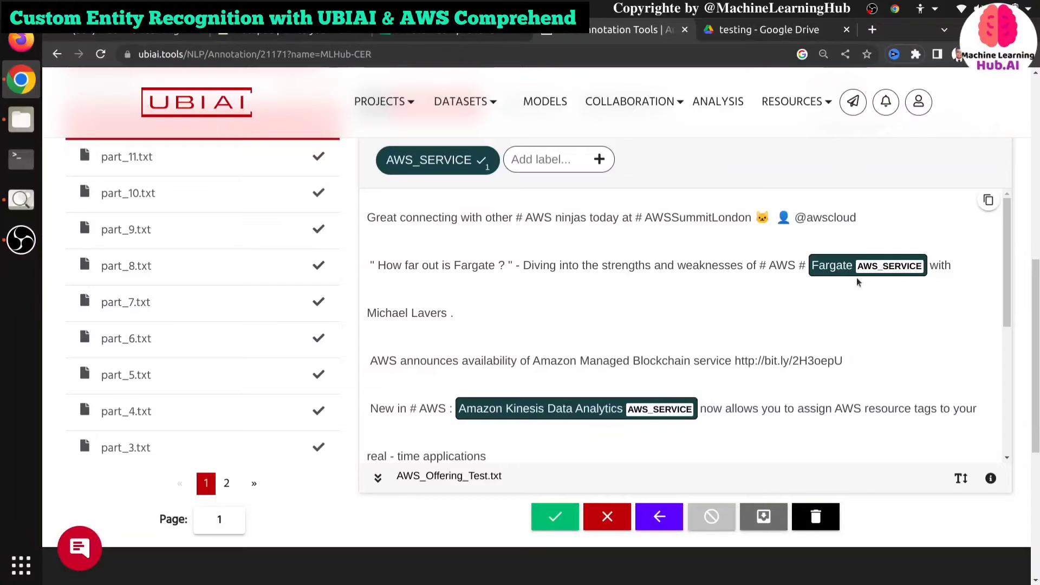
scroll(656, 362, "down", 5)
scroll(656, 361, "up", 5)
scroll(510, 303, "down", 5)
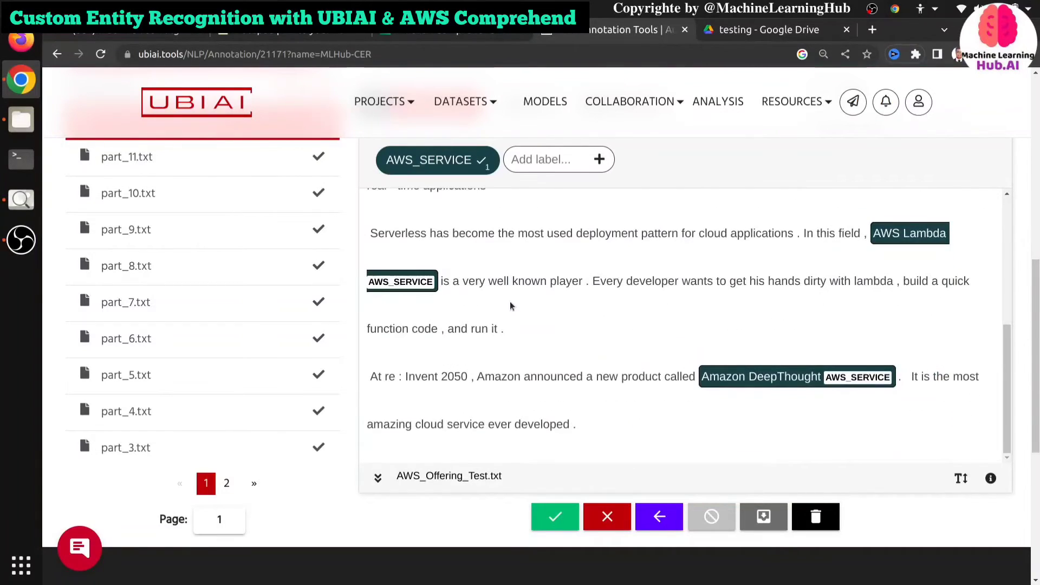
scroll(518, 305, "down", 3)
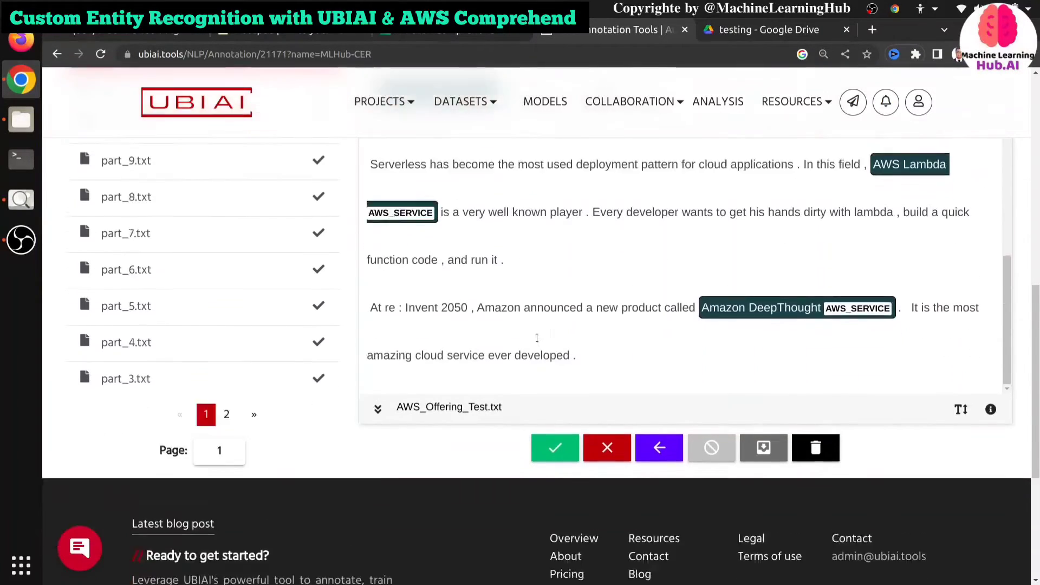
scroll(537, 336, "up", 6)
scroll(522, 420, "up", 2)
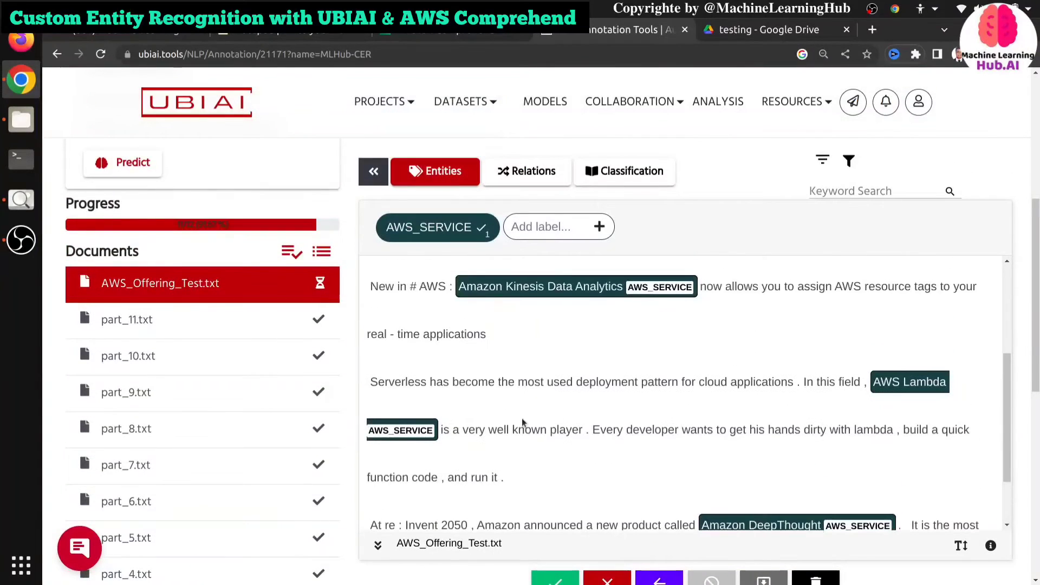
scroll(522, 420, "down", 2)
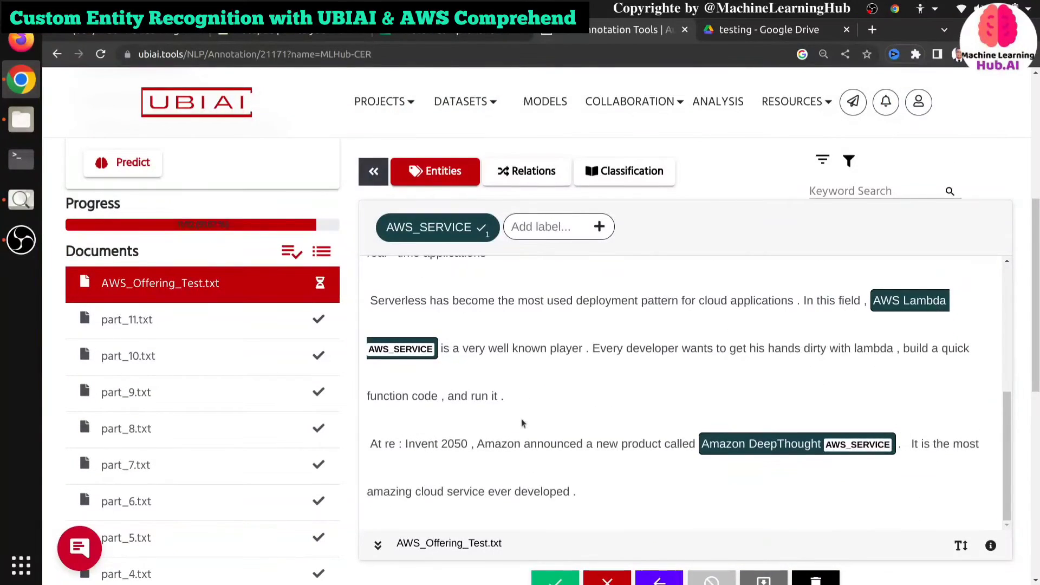
scroll(521, 423, "down", 4)
scroll(403, 441, "up", 6)
scroll(129, 217, "up", 4)
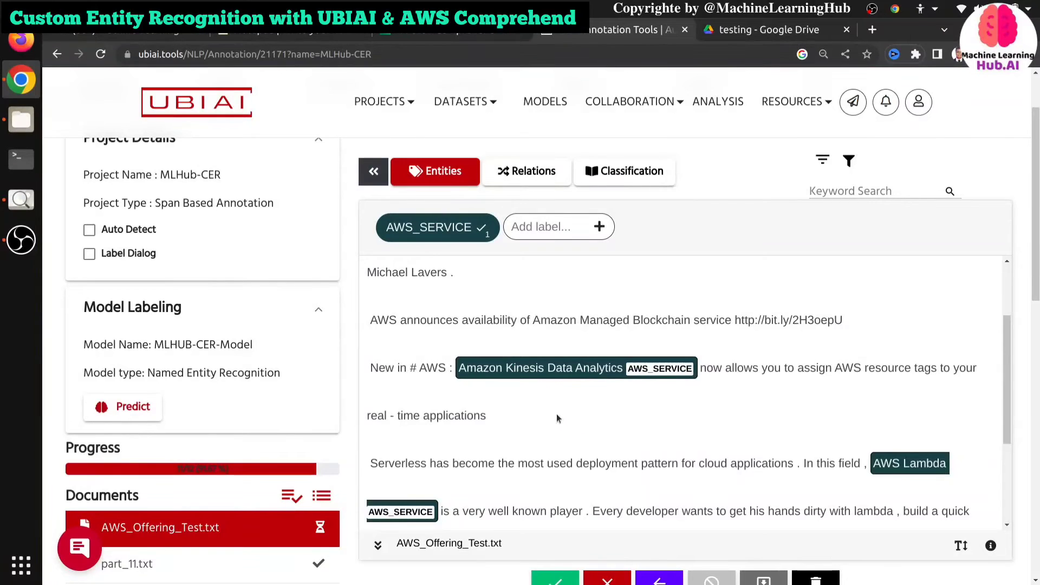
scroll(558, 417, "down", 2)
scroll(451, 386, "up", 3)
scroll(451, 386, "up", 3)
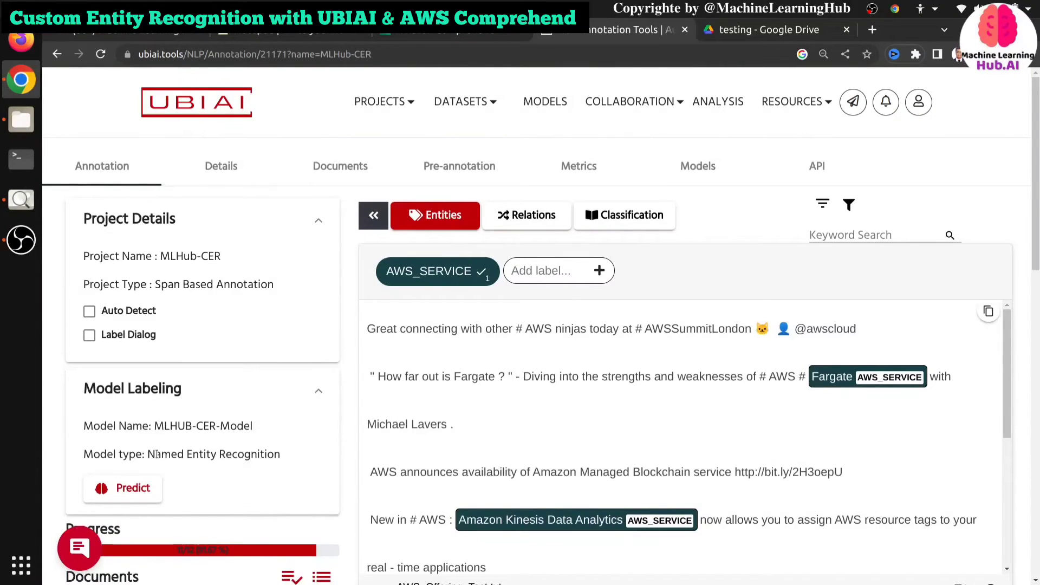
scroll(161, 459, "down", 3)
scroll(426, 439, "down", 4)
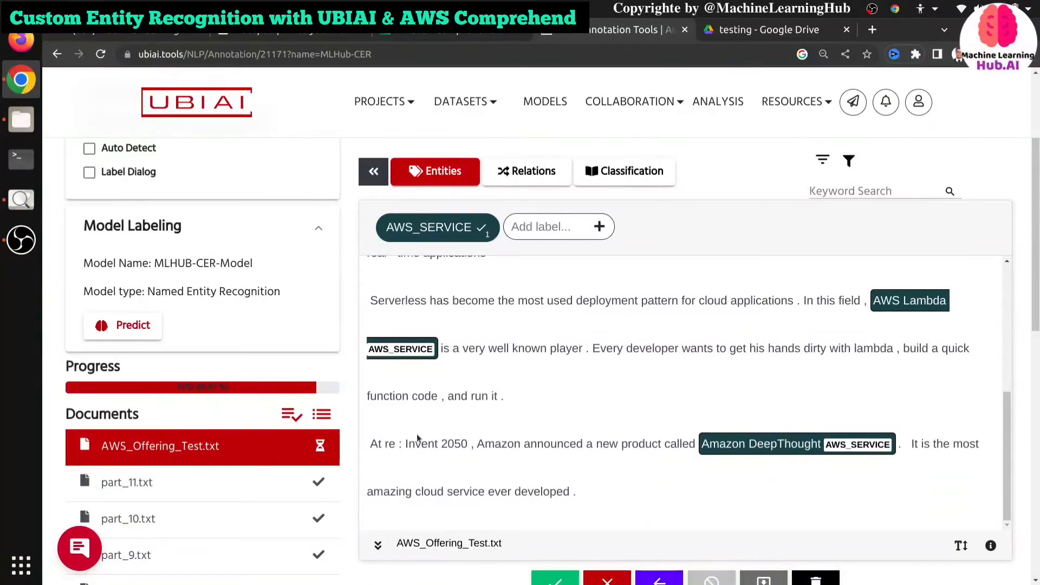
- Export all validated documents in the Amazon Comprehend format as Annotations
scroll(223, 443, "down", 3)
scroll(222, 424, "up", 3)
scroll(222, 424, "down", 5)
scroll(565, 487, "down", 3)
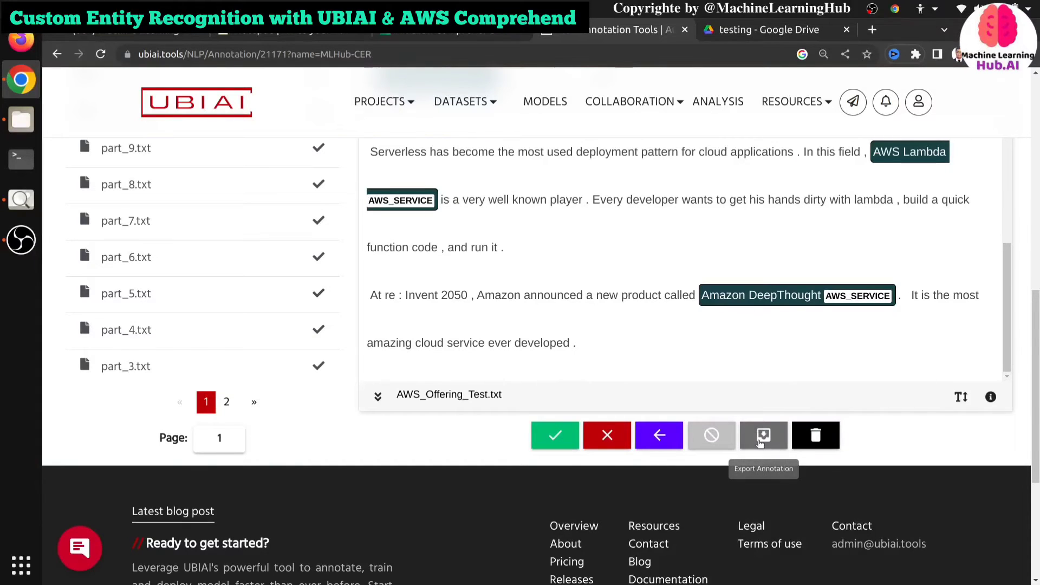
left_click(759, 435)
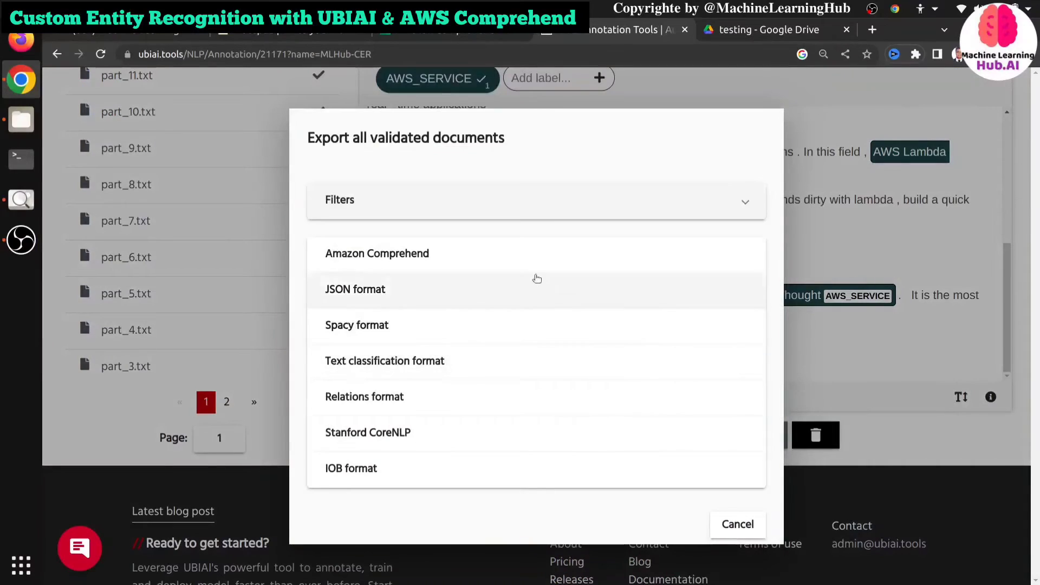
left_click(506, 260)
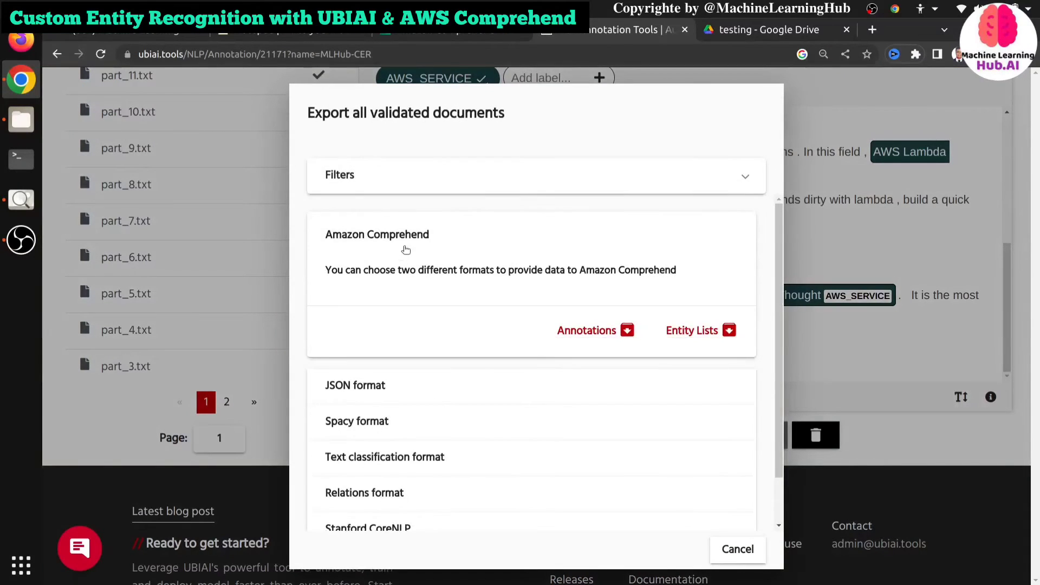
left_click(594, 333)
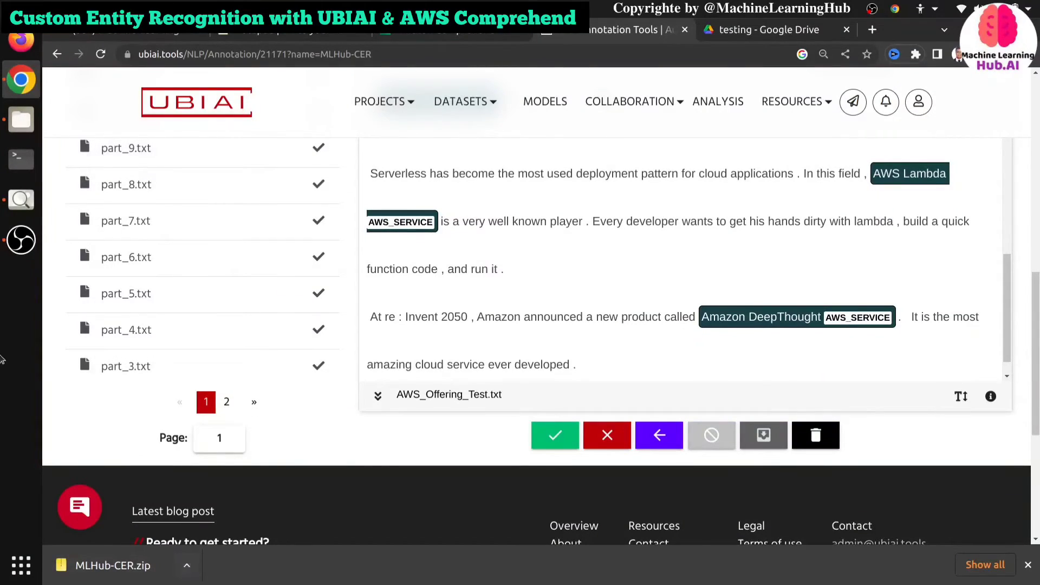
left_click(21, 240)
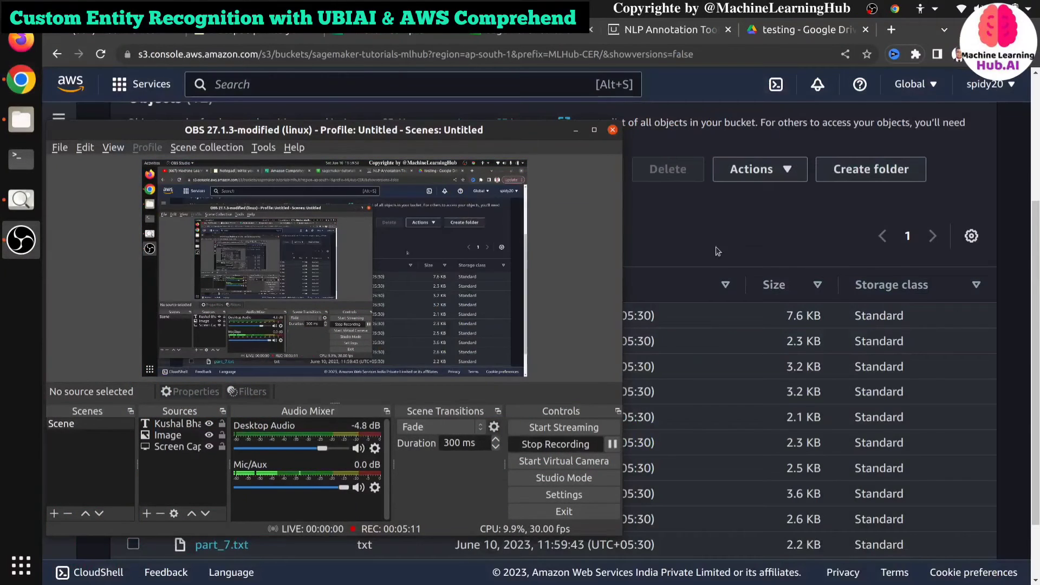
left_click(712, 220)
- Look over the annotation file and text documents stored in the MLHub-CER/ folder of the sagemaker-tutorials-mlhub S3 bucket
scroll(314, 423, "down", 3)
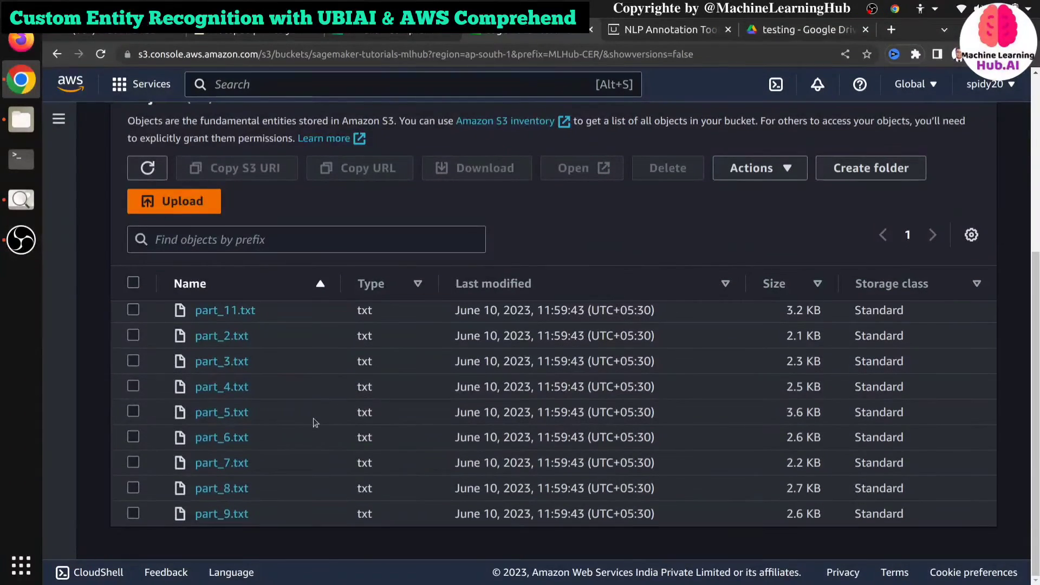
scroll(309, 417, "up", 4)
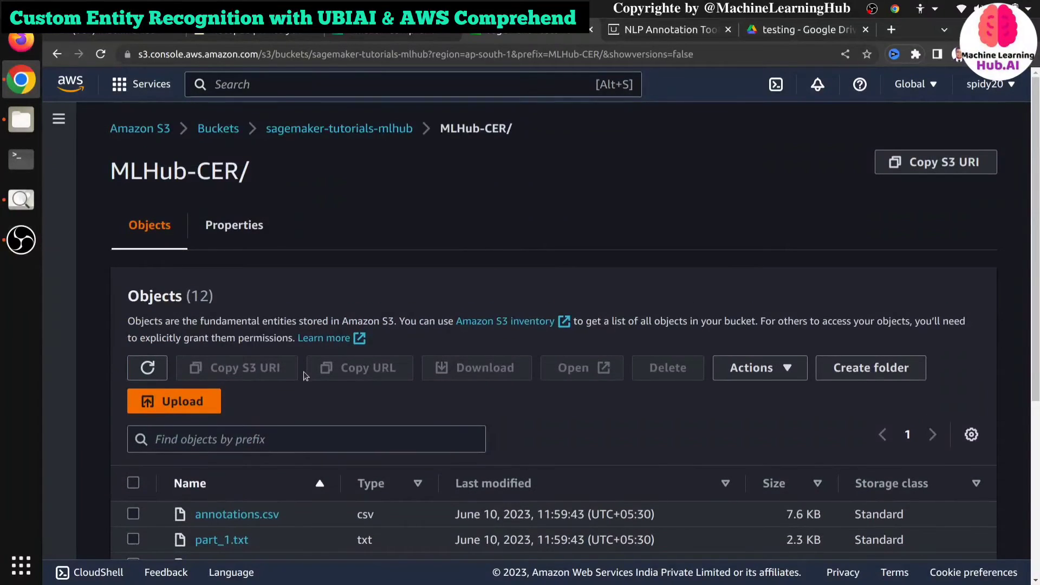
scroll(305, 374, "down", 4)
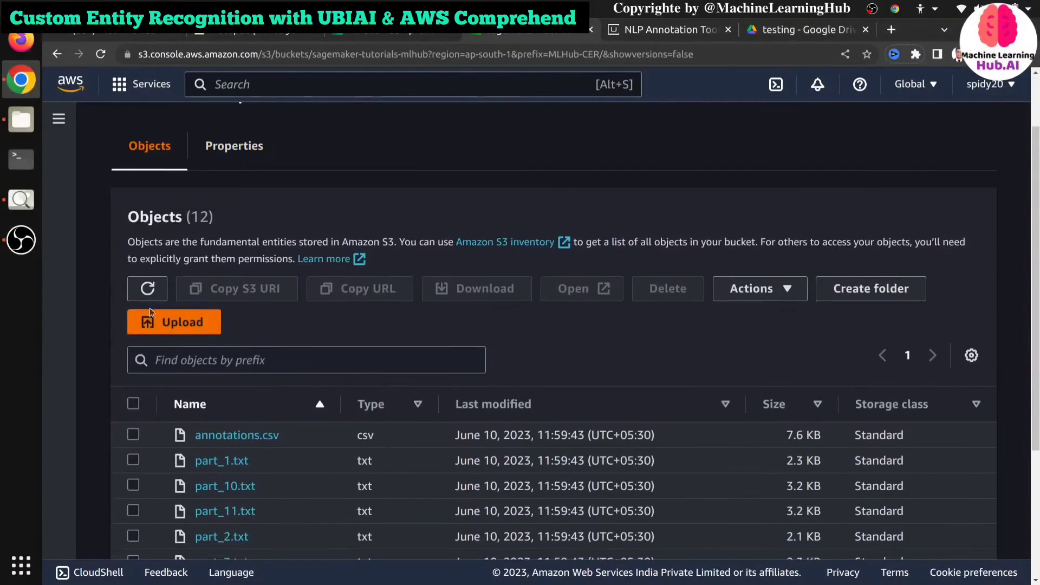
scroll(139, 359, "down", 1)
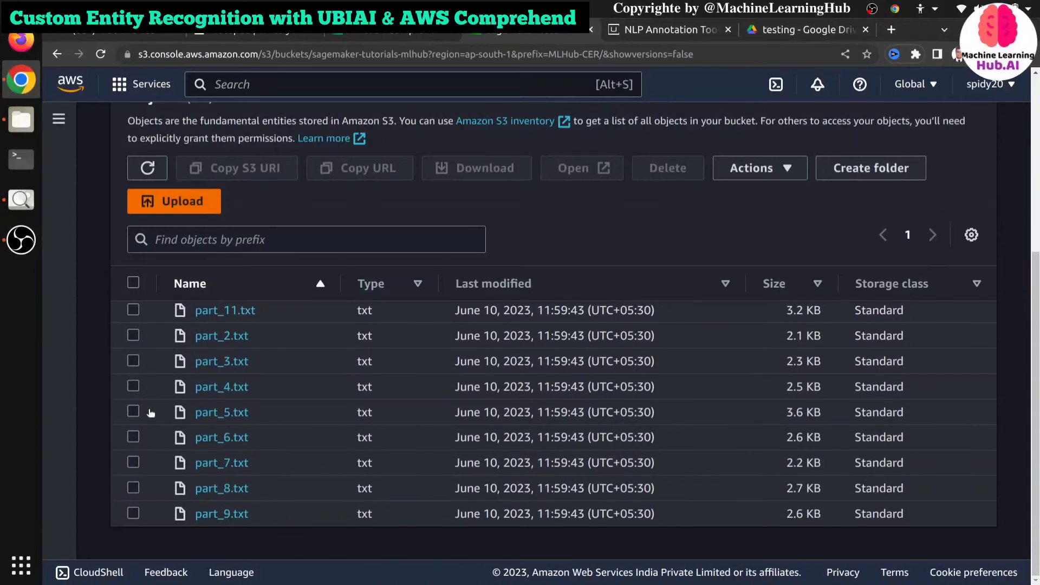
scroll(150, 434, "up", 2)
scroll(152, 461, "down", 3)
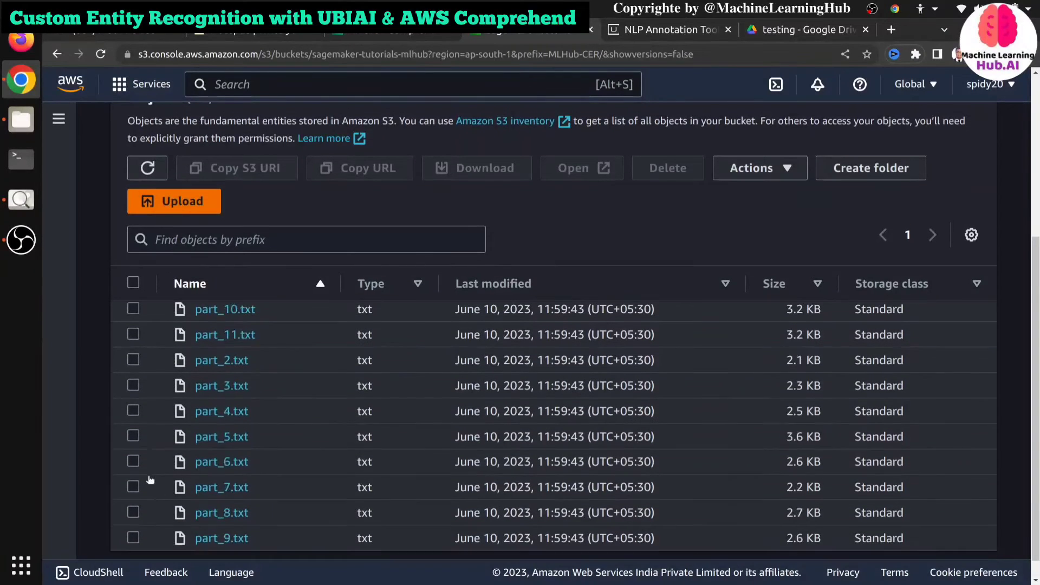
scroll(223, 447, "up", 3)
scroll(223, 447, "up", 2)
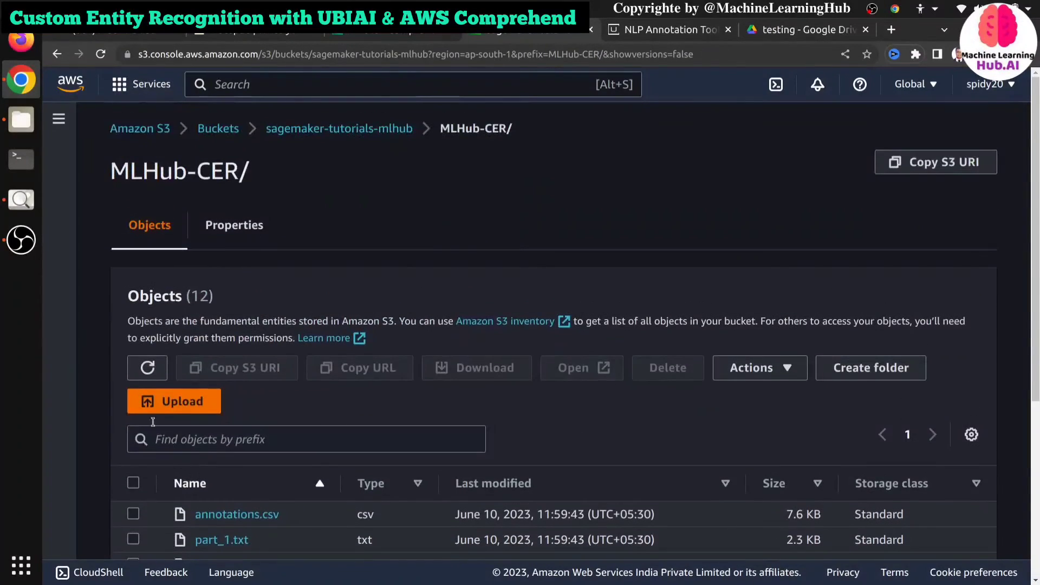
scroll(141, 390, "down", 3)
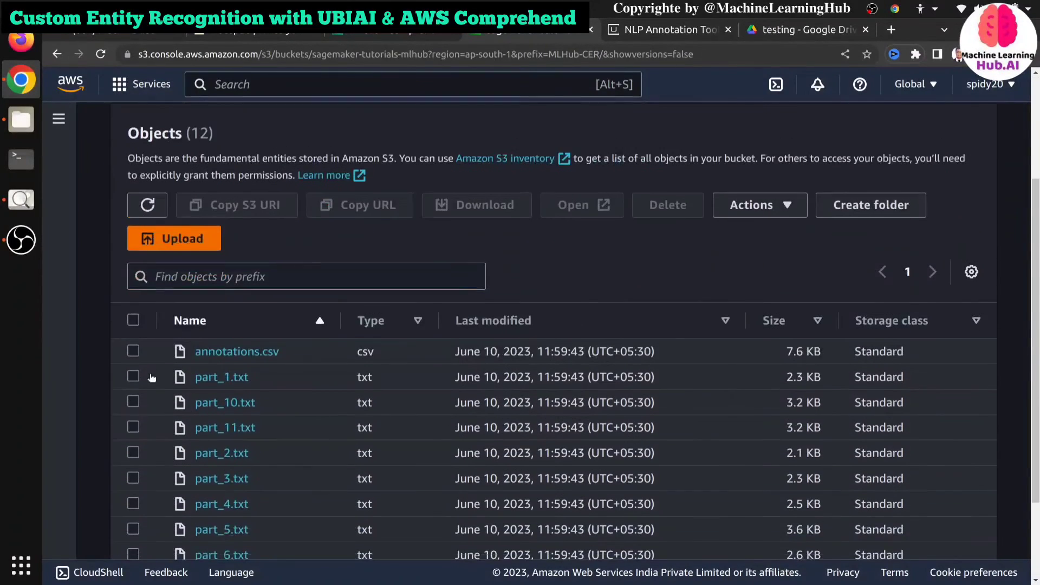
- Select annotations.csv among the objects in the MLHub-CER/ folder of the S3 bucket
left_click(133, 352)
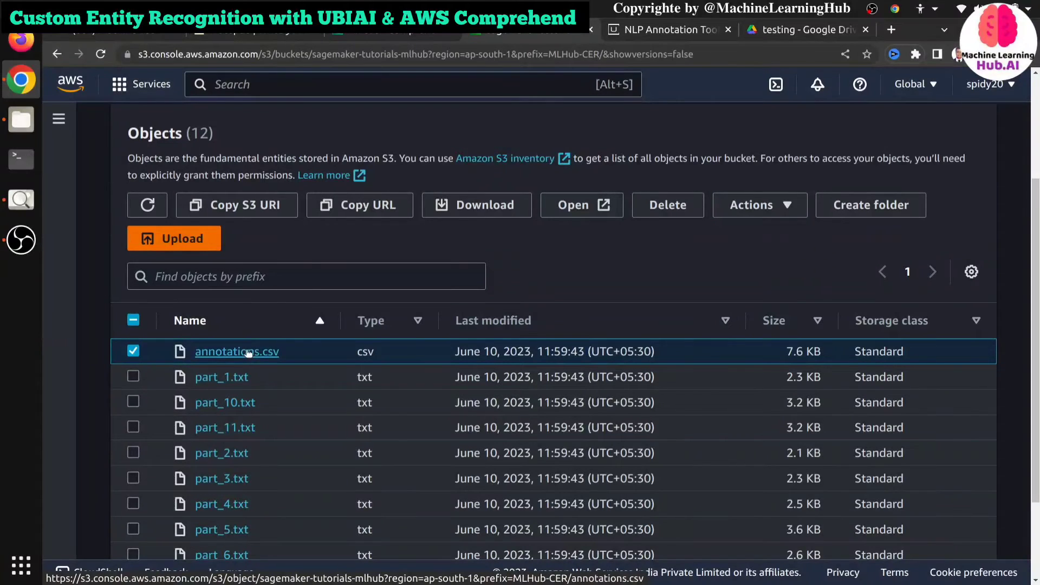
scroll(248, 353, "down", 2)
scroll(248, 354, "up", 5)
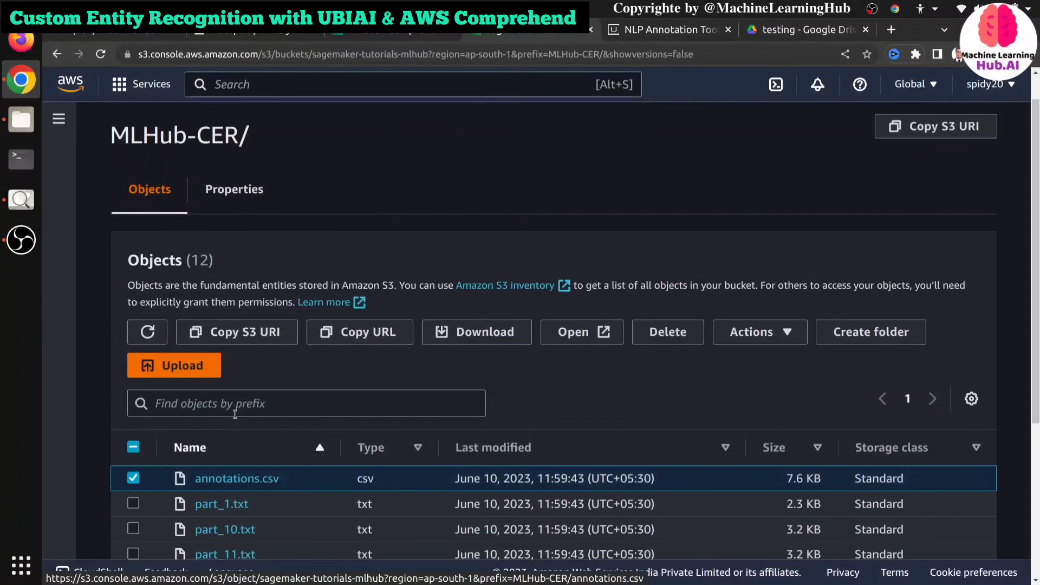
scroll(247, 360, "up", 1)
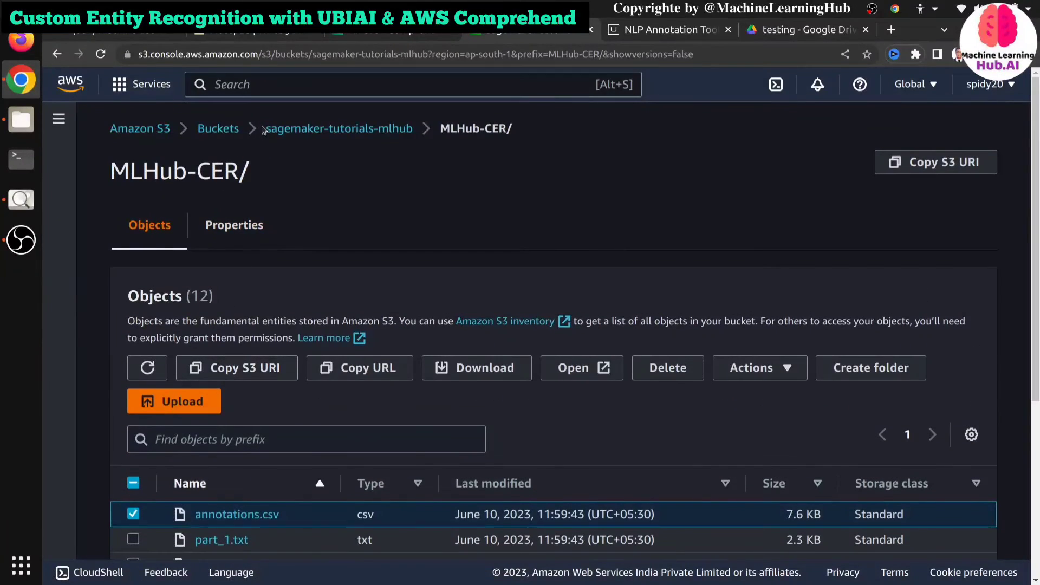
- Review the bucket name sagemaker-tutorials-mlhub, the MLHub-CER/ folder path and the annotation and text files stored in it
left_click_drag(266, 130, 416, 136)
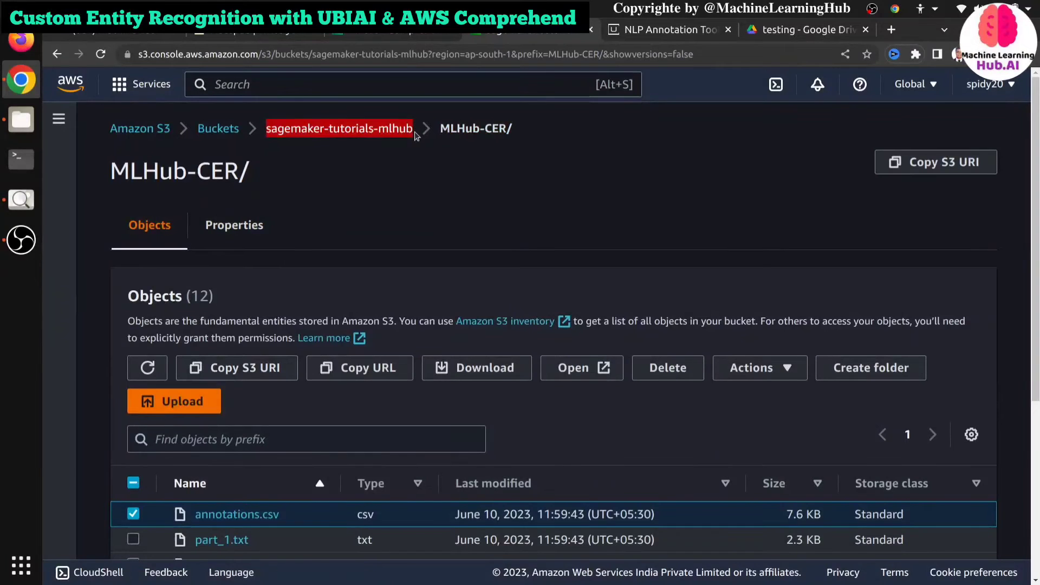
left_click_drag(440, 130, 512, 134)
scroll(288, 417, "down", 4)
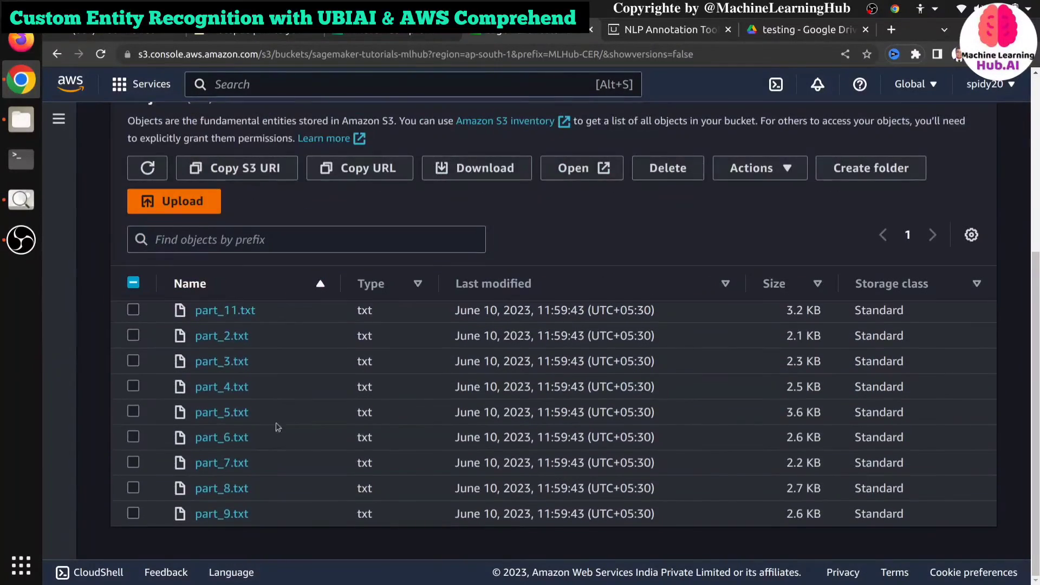
scroll(241, 452, "up", 4)
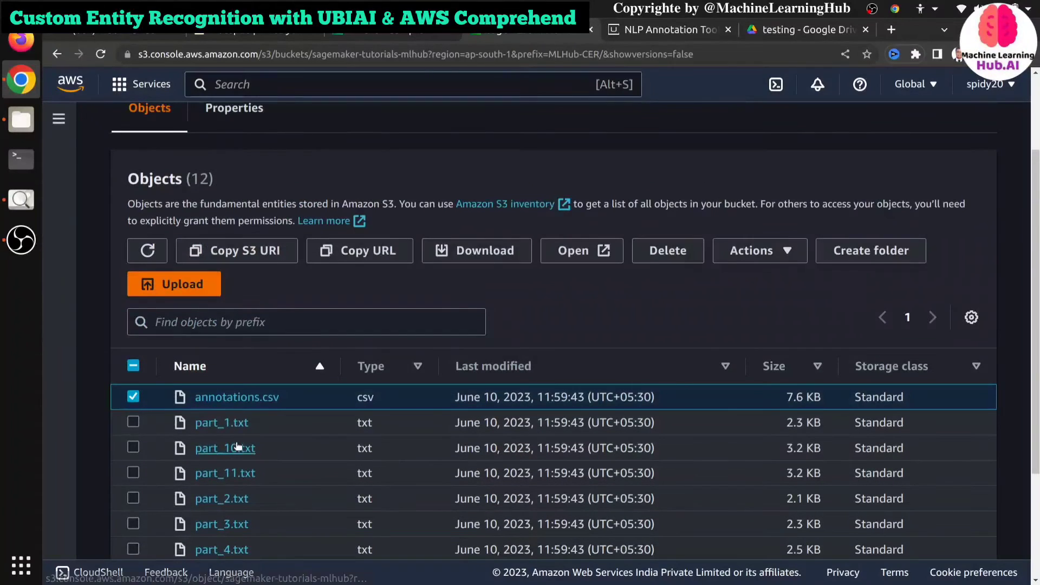
scroll(235, 443, "up", 1)
- Switch to Amazon Comprehend and open the recognizer models under Custom entity recognition
left_click(412, 33)
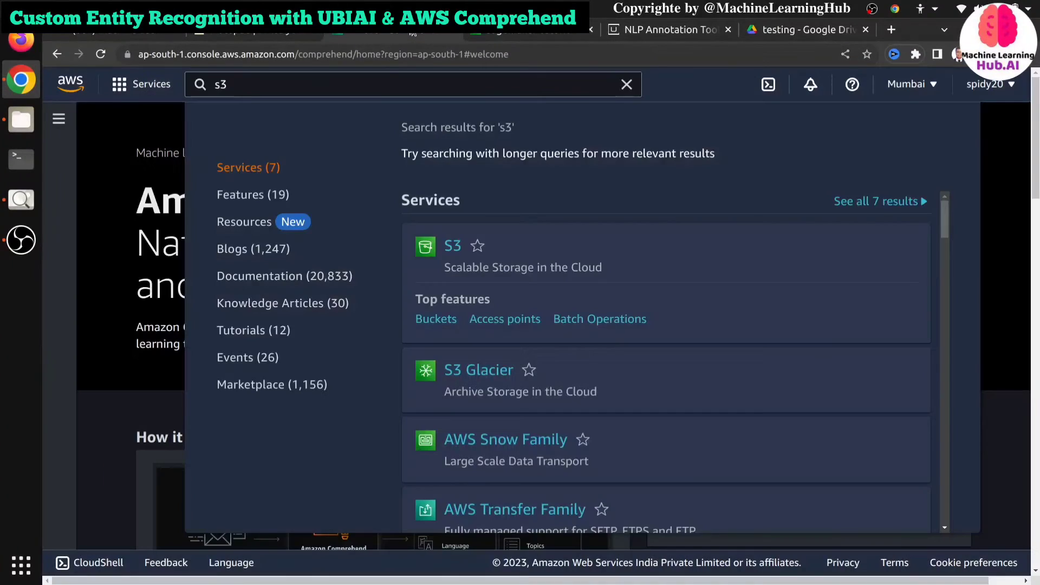
left_click(999, 193)
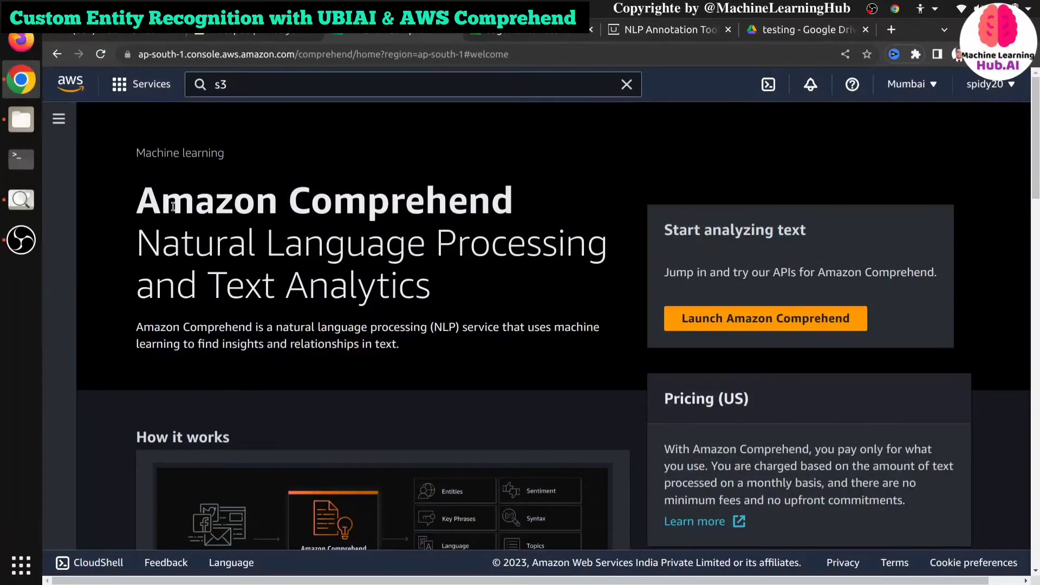
left_click(58, 118)
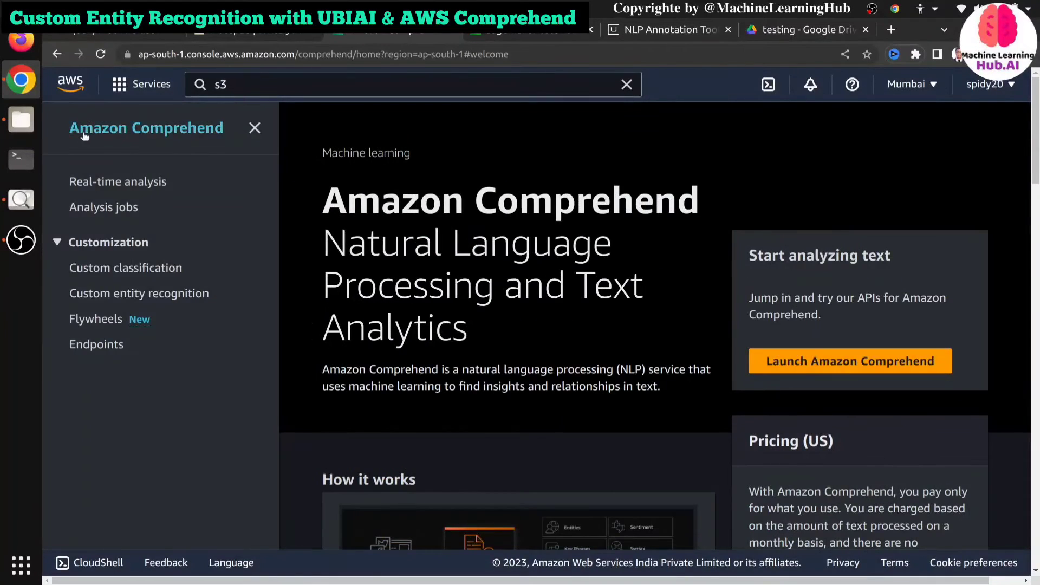
left_click(189, 293)
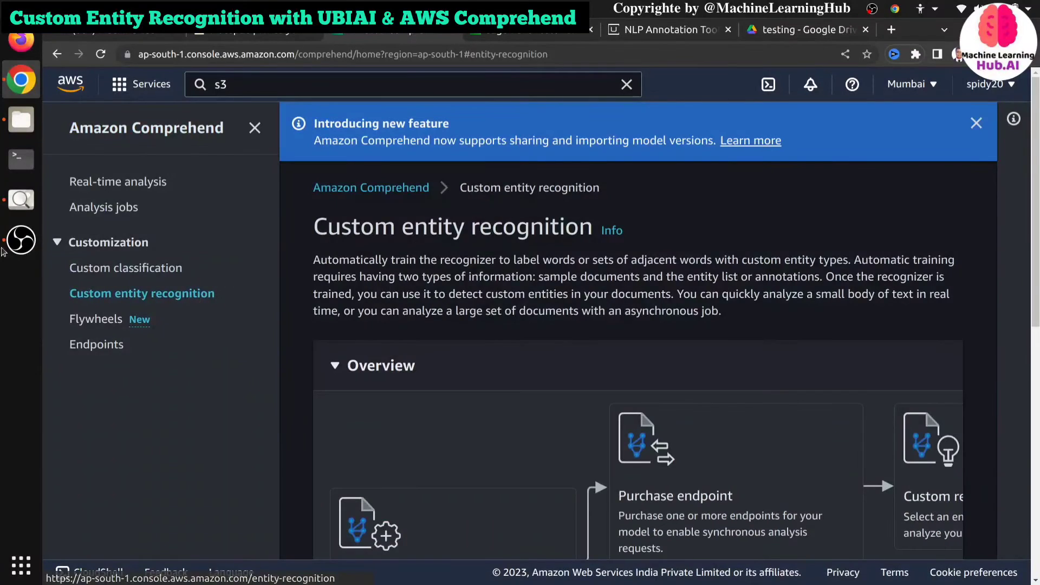
left_click(21, 240)
left_click(21, 240)
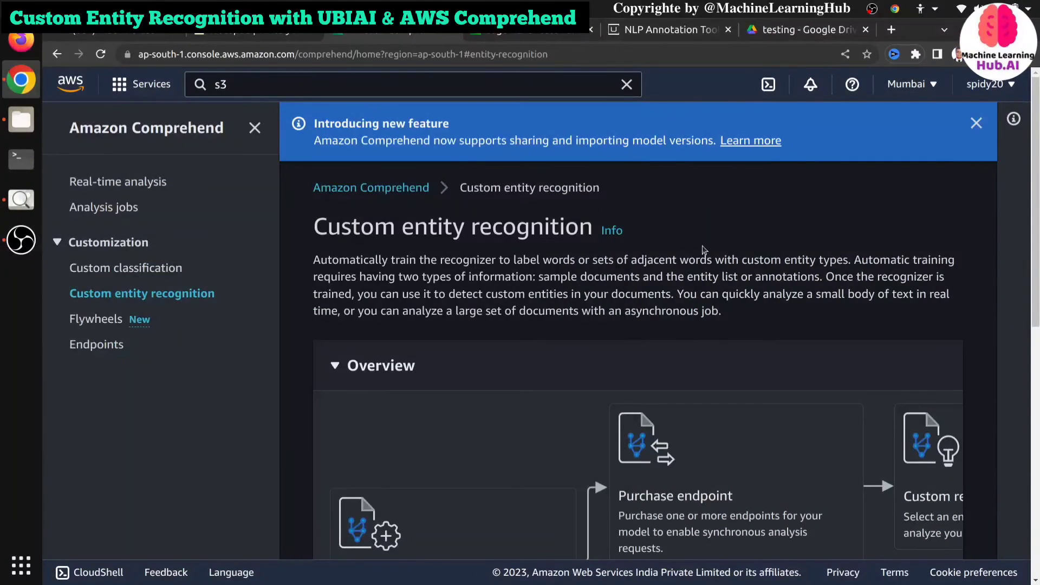
scroll(586, 306, "down", 3)
scroll(585, 306, "down", 5)
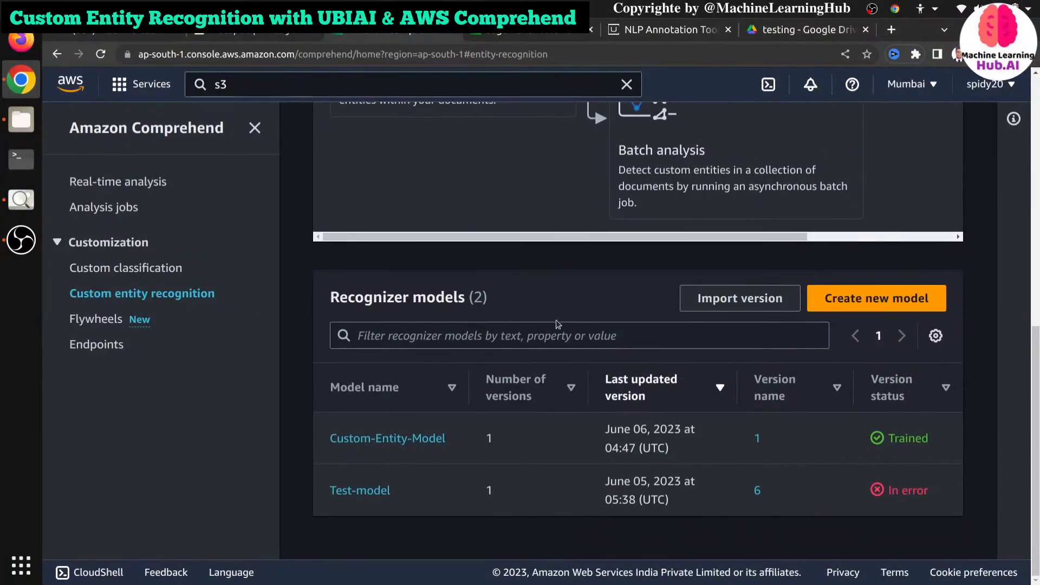
- Open the Custom-Entity-Model recognizer and review its model details, versions and flywheel iterations
left_click(342, 440)
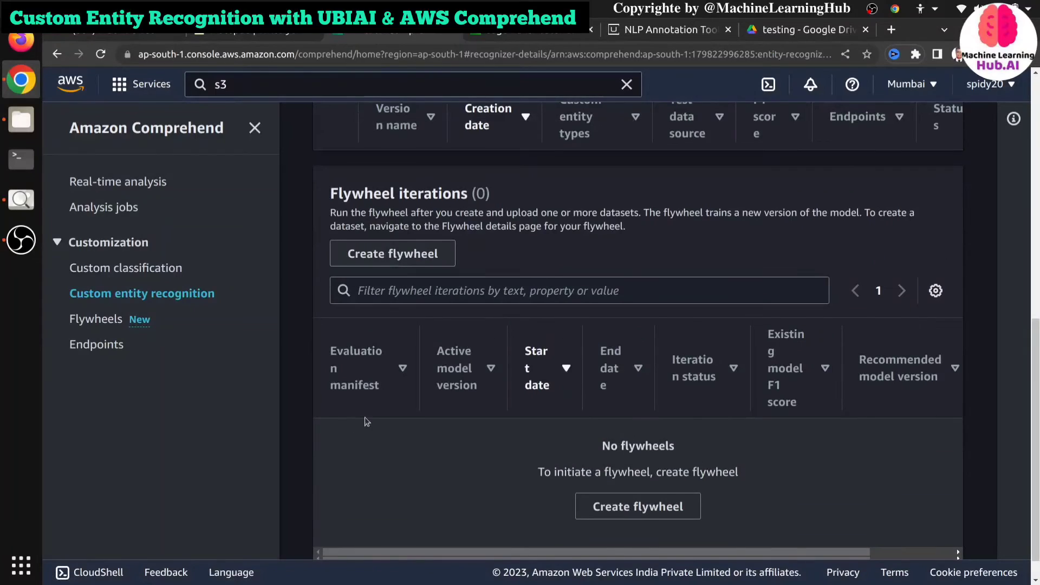
scroll(369, 394, "up", 6)
scroll(387, 374, "down", 4)
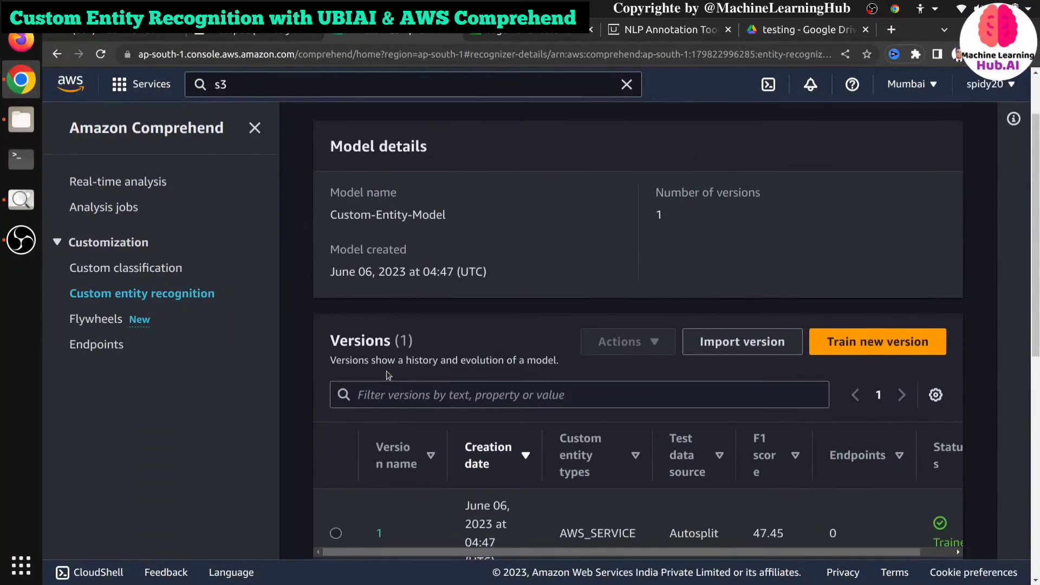
scroll(659, 331, "up", 3)
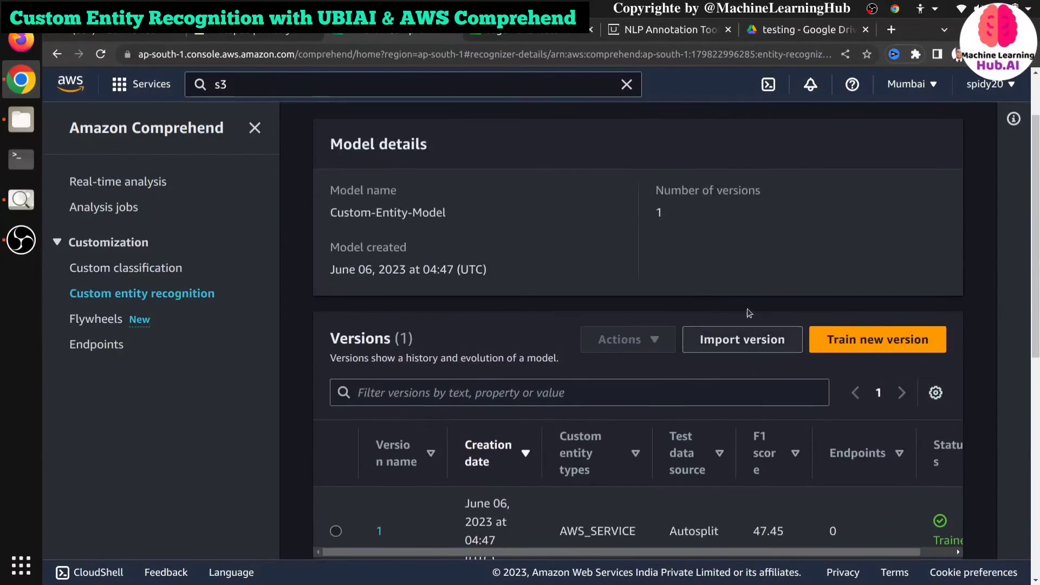
- Start training a new version of Custom-Entity-Model and set its version name to 2
left_click(869, 348)
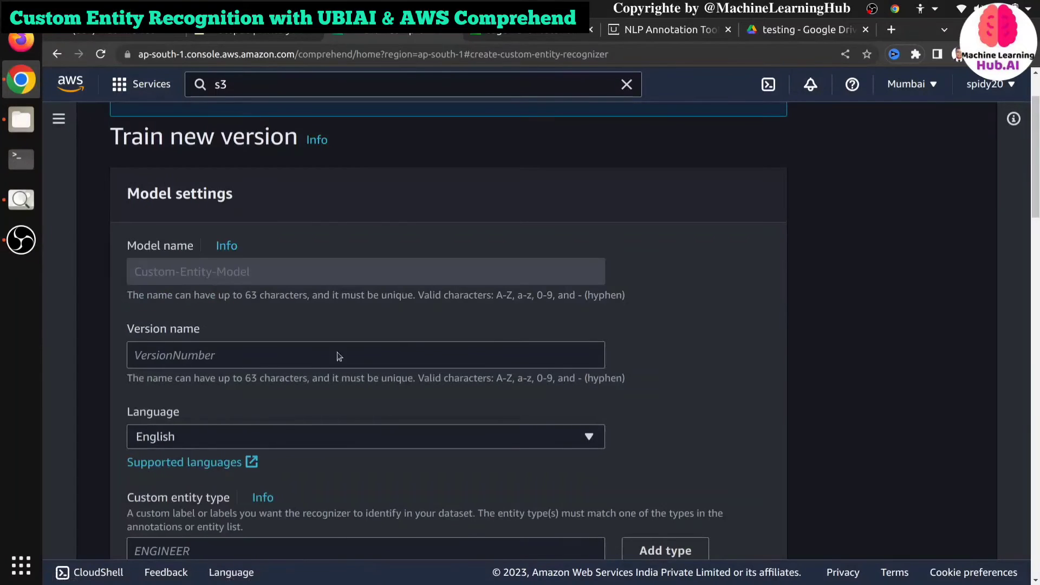
left_click(206, 358)
type("2")
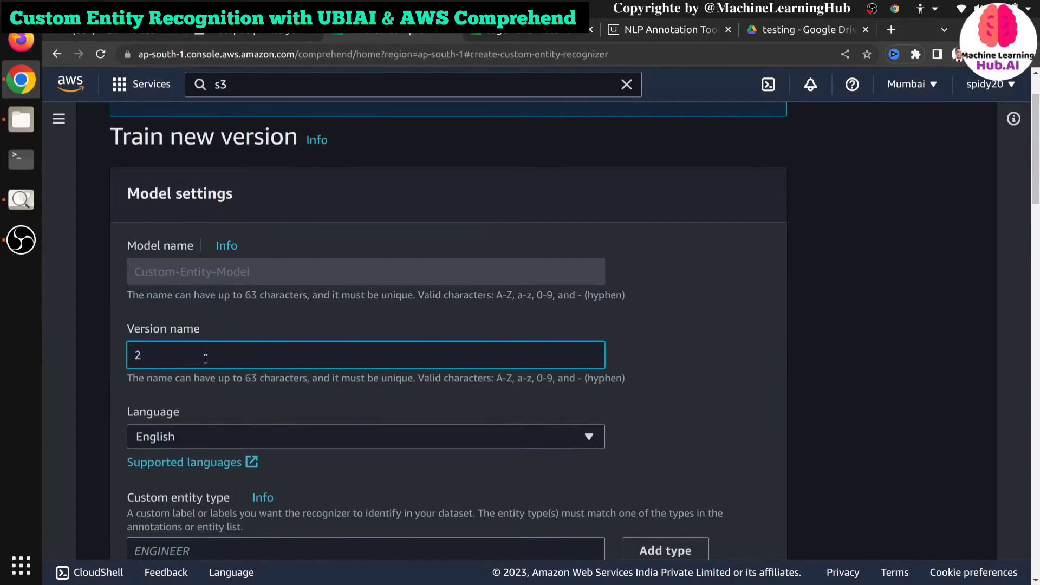
scroll(205, 359, "down", 3)
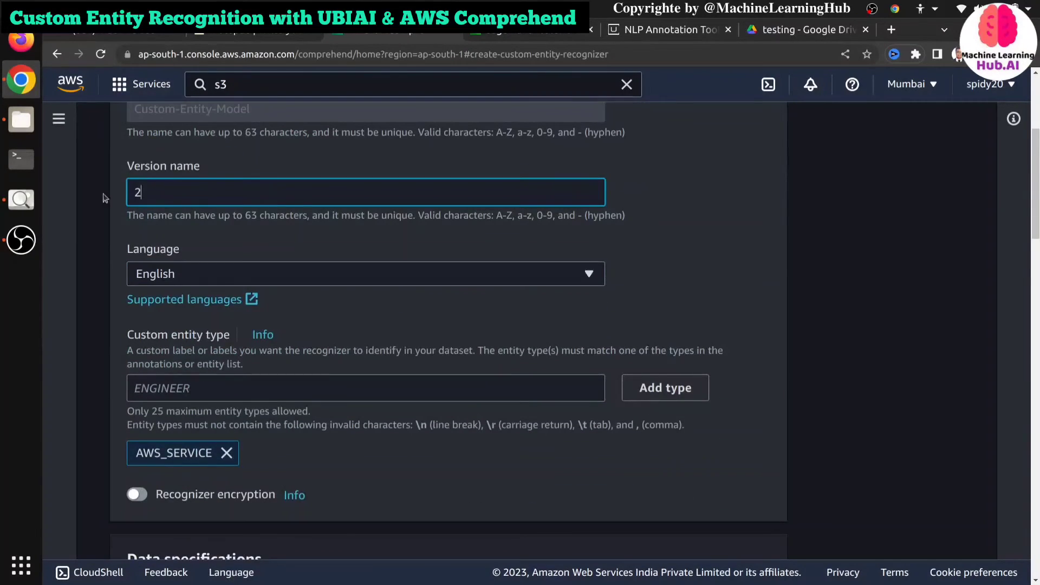
- Examine the custom entity type and data format settings for the new version, glancing at the local dataset files
left_click(203, 394)
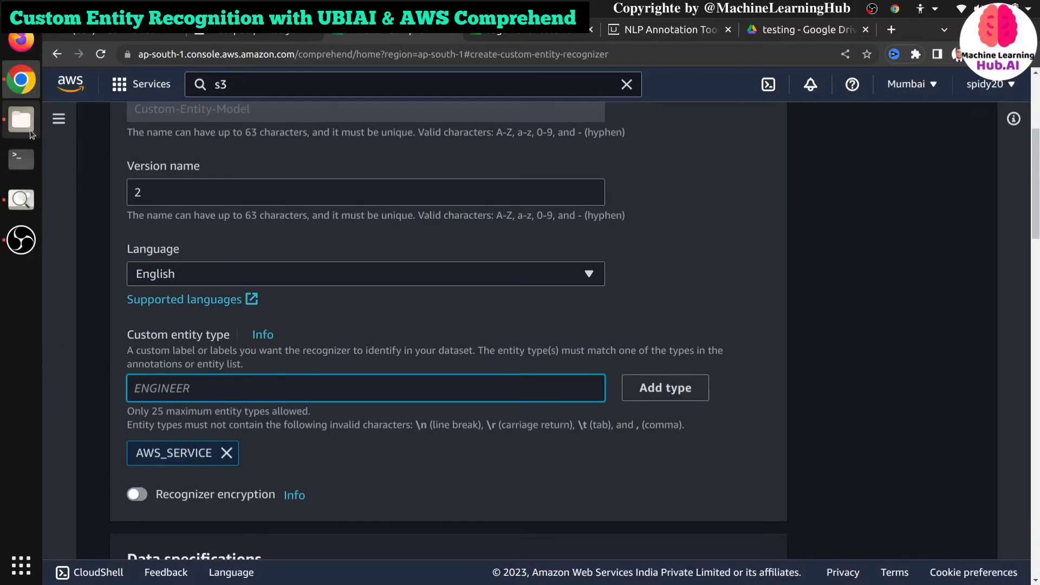
scroll(234, 379, "down", 6)
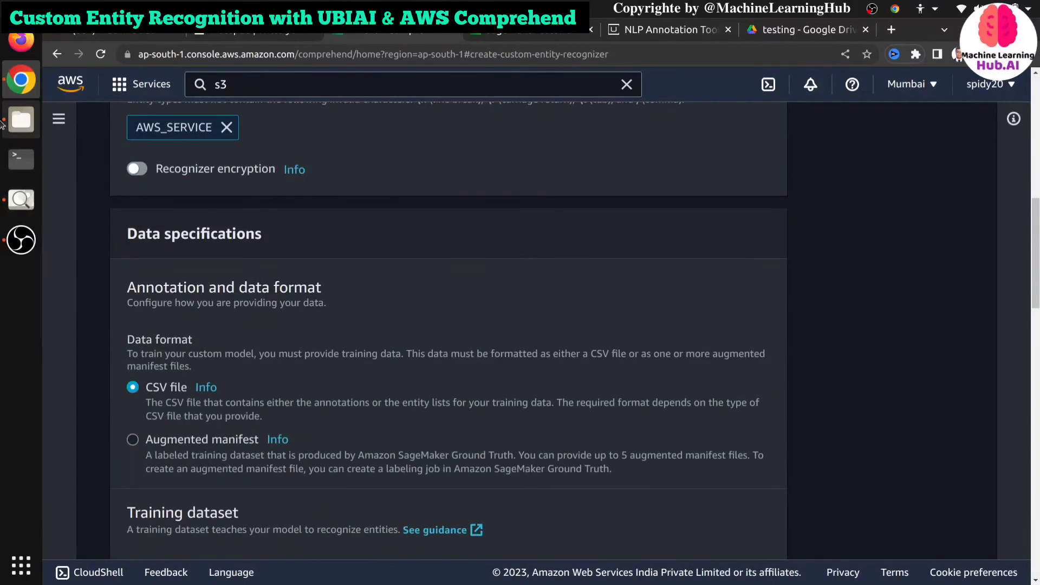
left_click(21, 119)
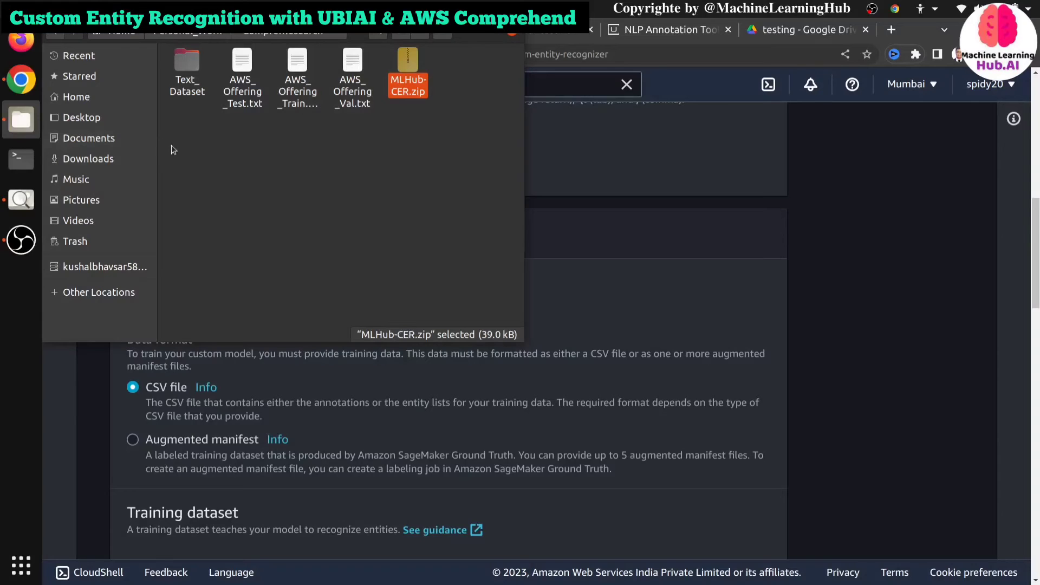
left_click(403, 391)
scroll(522, 310, "up", 3)
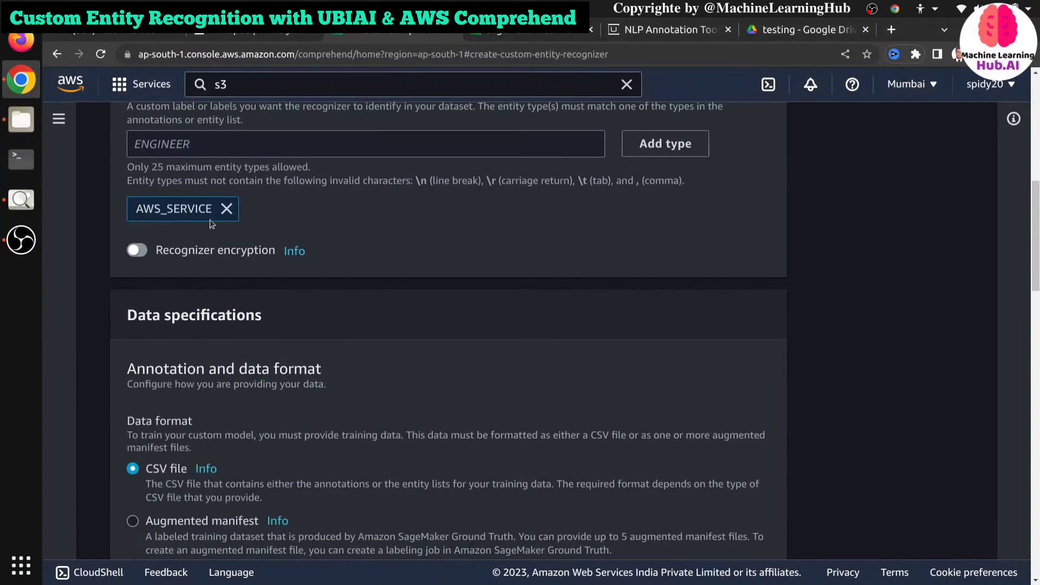
scroll(217, 238, "down", 2)
scroll(178, 282, "up", 5)
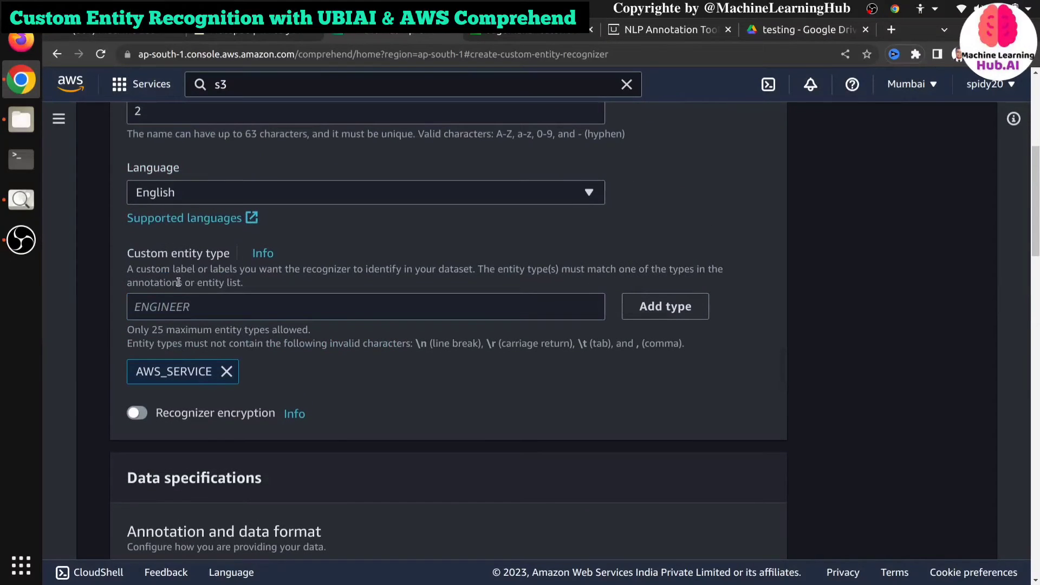
- Try adding Birthdate as a custom entity type and remove it again
left_click(187, 307)
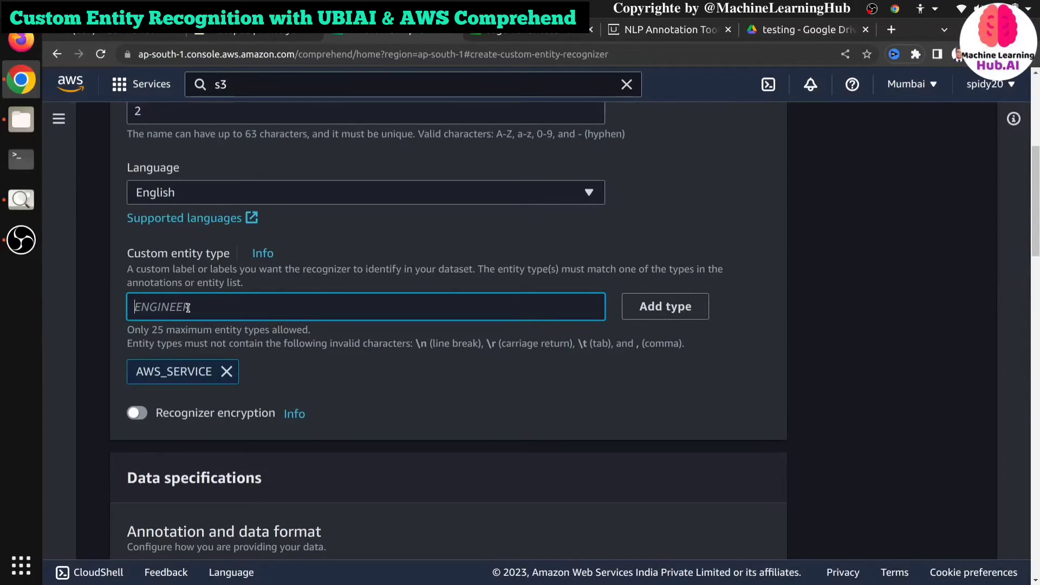
type("Birthdate")
left_click(664, 320)
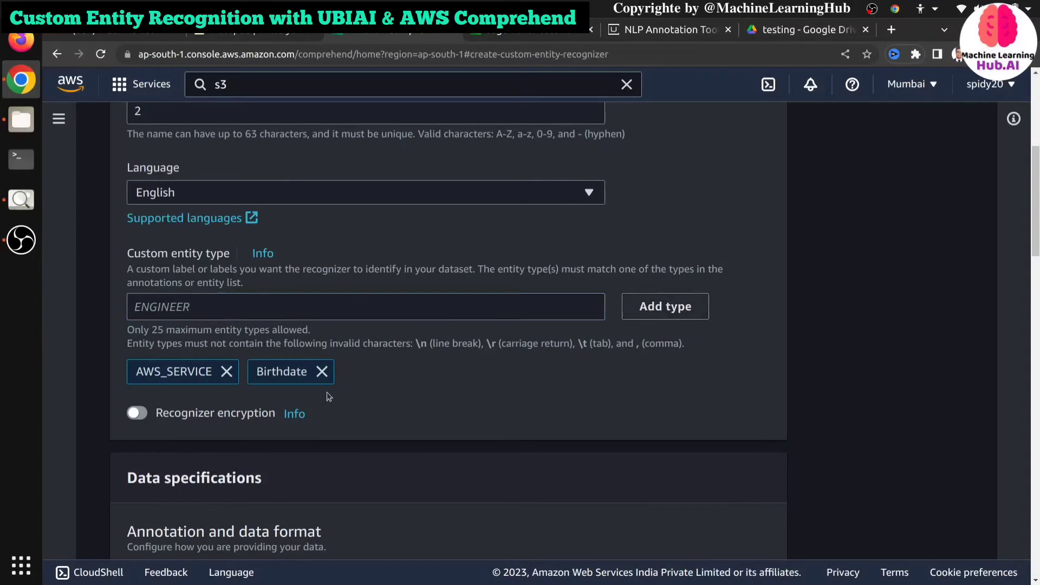
left_click(321, 372)
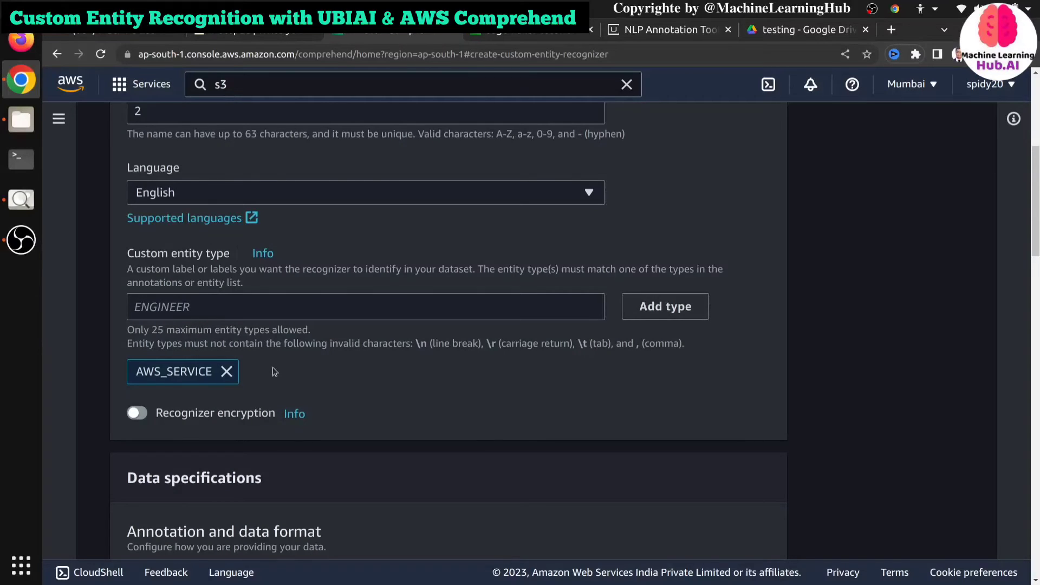
- Review the data format, training type and S3 location settings against the MLHub-CER/ folder in the S3 bucket
scroll(142, 345, "up", 5)
scroll(130, 346, "down", 5)
scroll(227, 311, "down", 6)
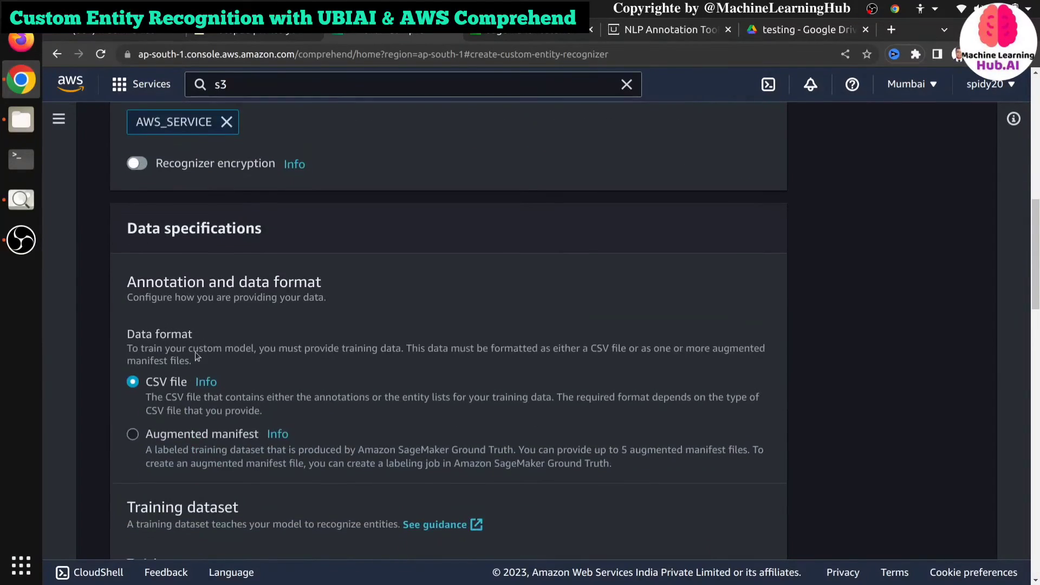
scroll(187, 342, "down", 4)
scroll(173, 303, "up", 4)
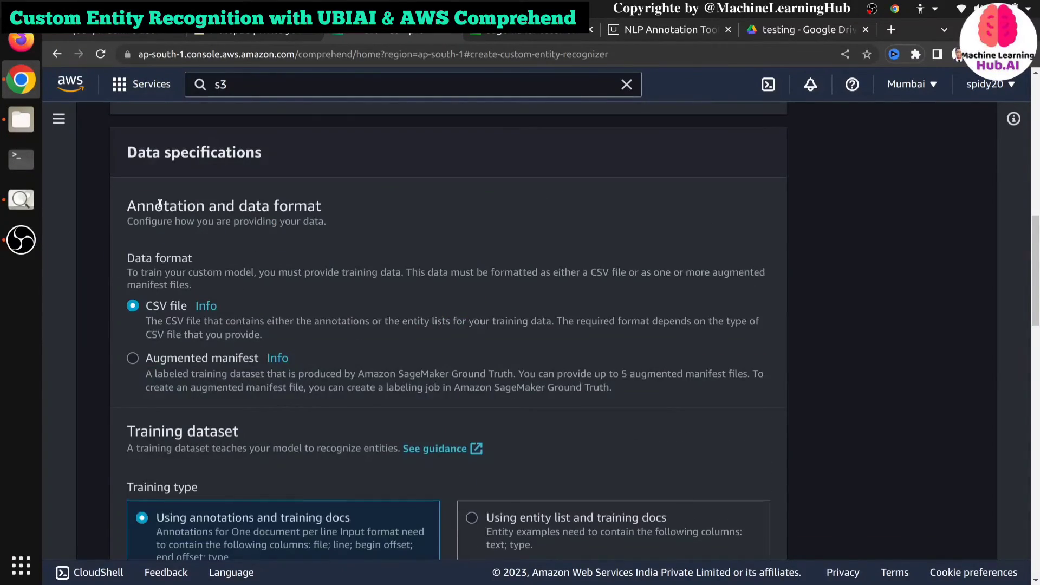
scroll(163, 258, "down", 5)
scroll(163, 259, "down", 1)
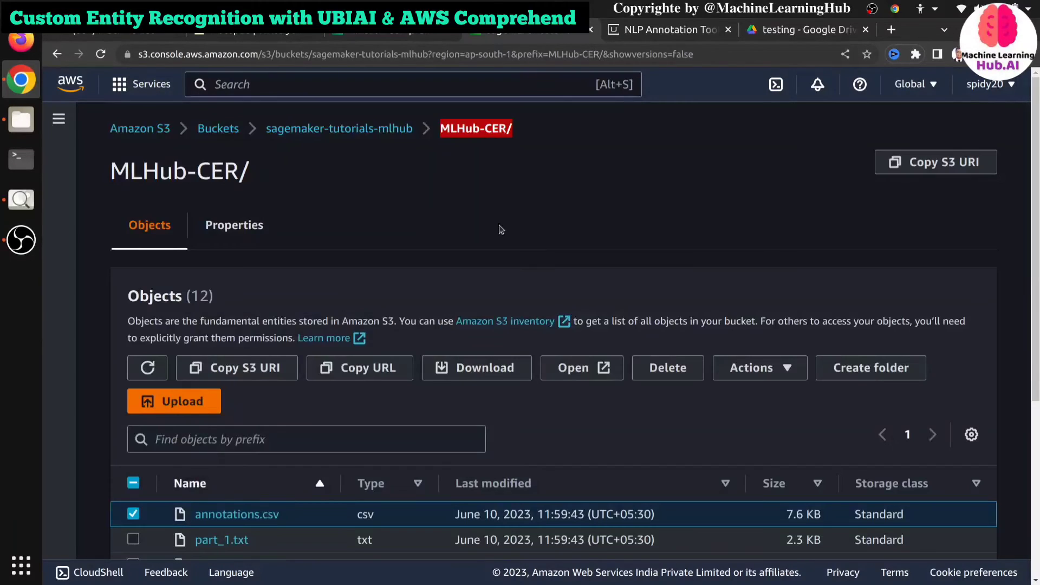
scroll(499, 227, "down", 3)
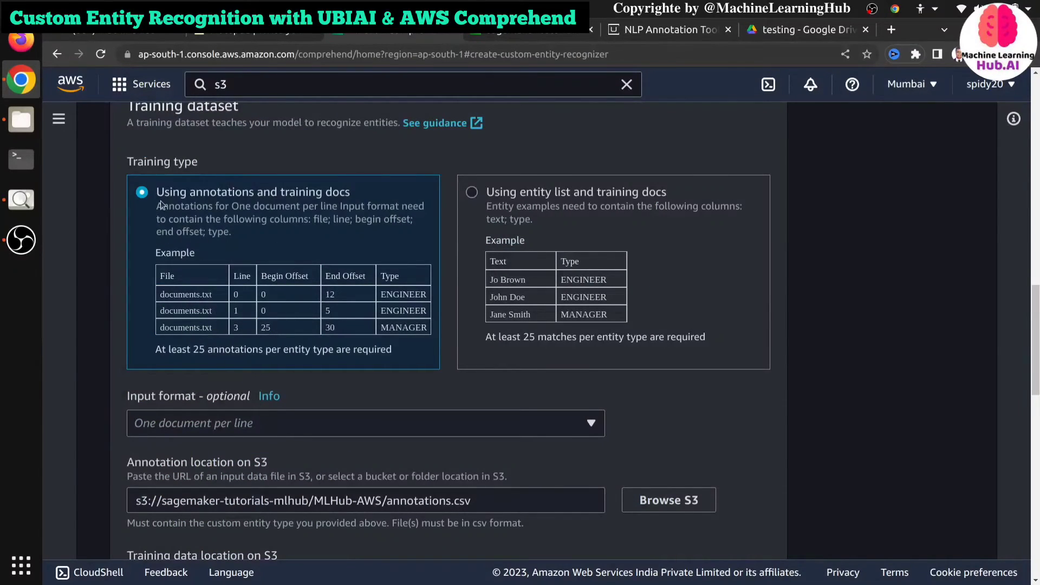
scroll(371, 211, "down", 3)
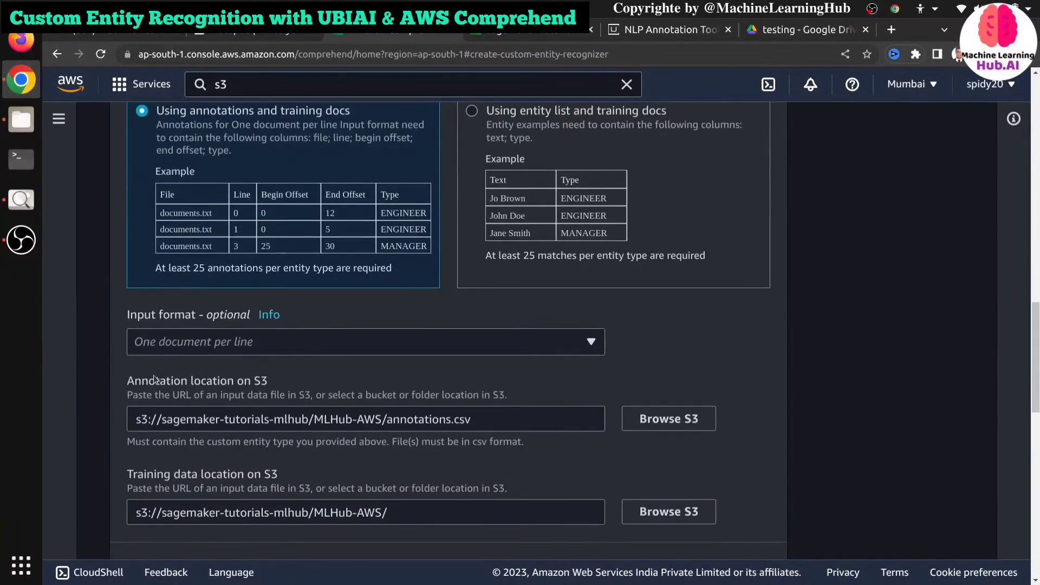
- Compare the One document per file and One document per line input formats, and set the training dataset to One document per line
left_click(201, 354)
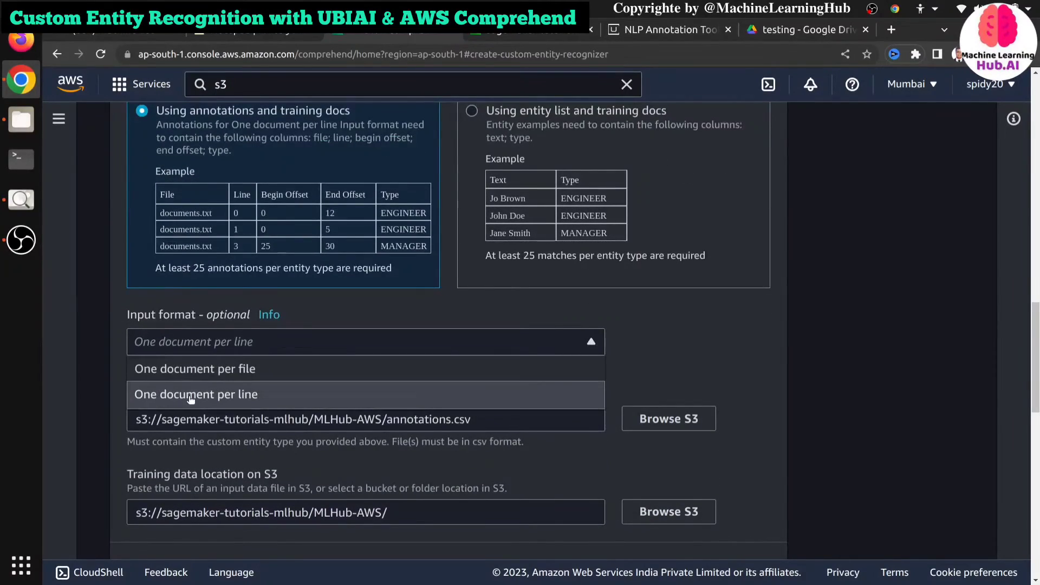
left_click(189, 394)
left_click(193, 348)
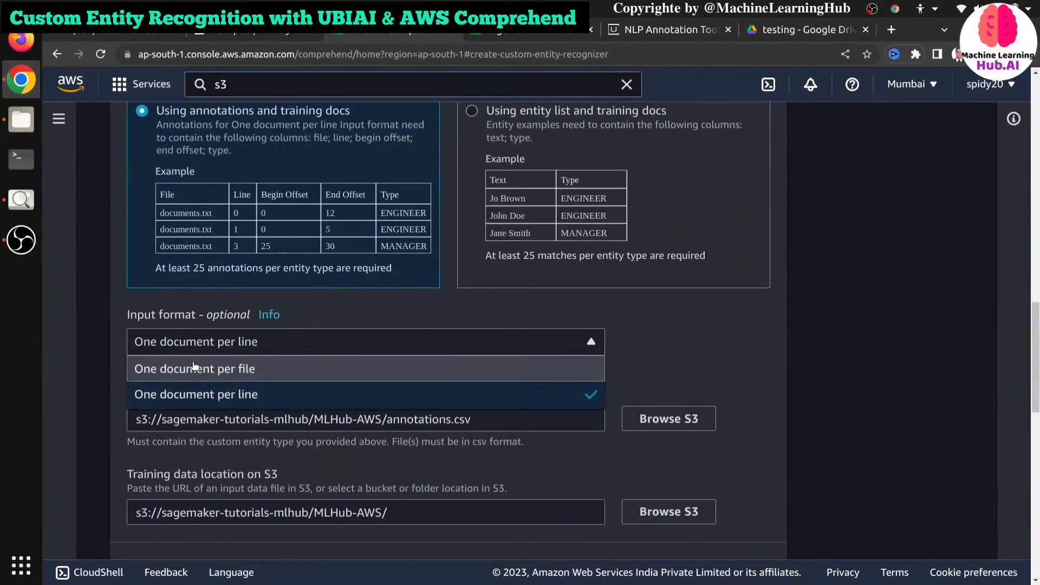
left_click(201, 397)
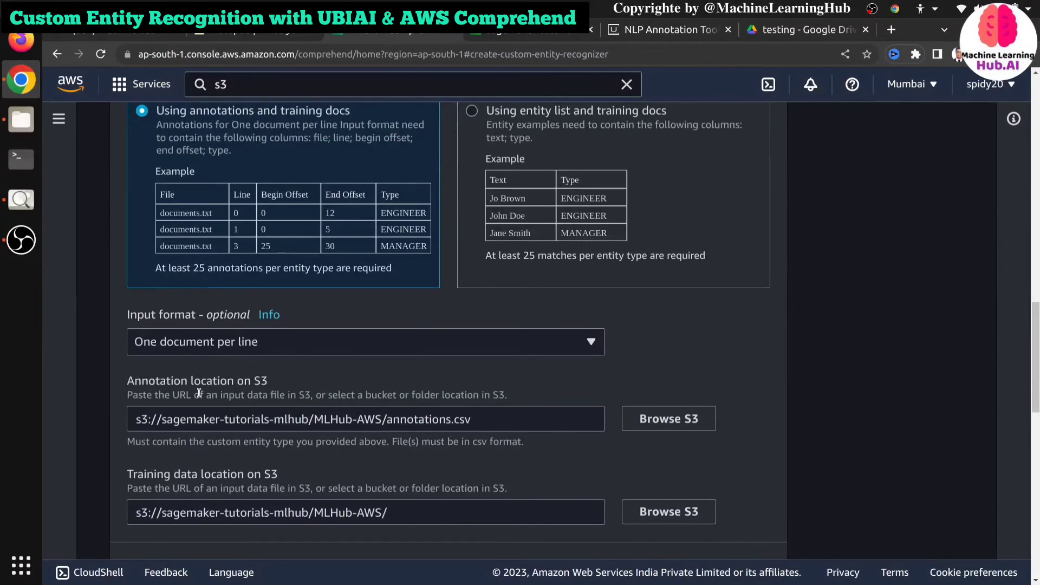
left_click(246, 337)
left_click(225, 366)
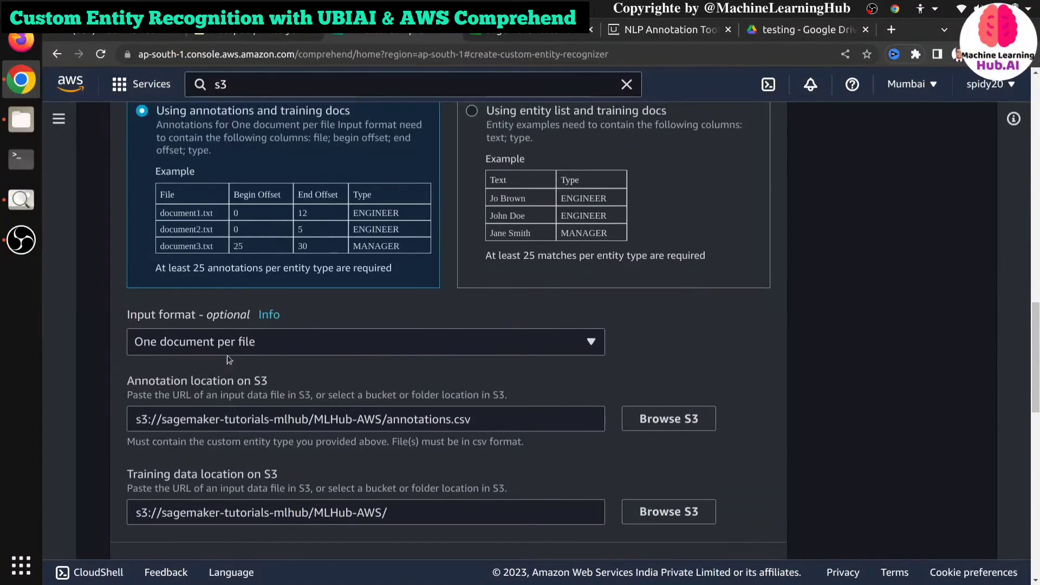
left_click(232, 344)
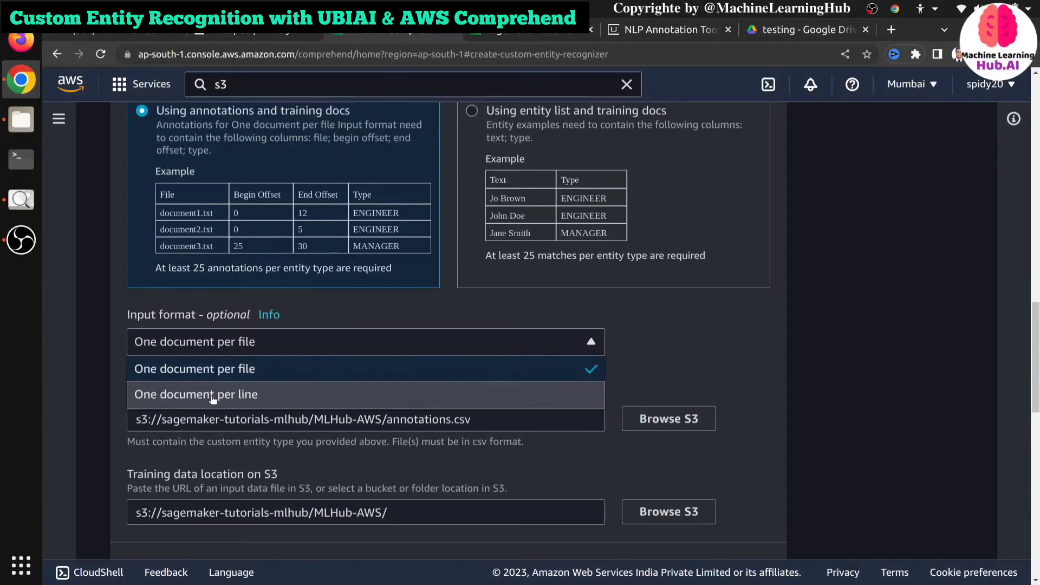
left_click(210, 396)
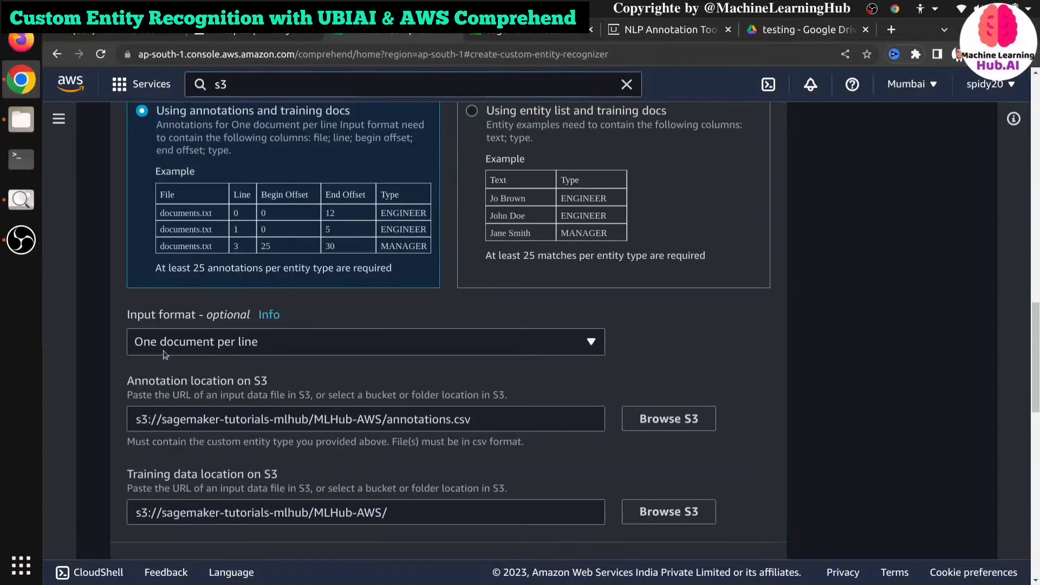
scroll(505, 351, "down", 3)
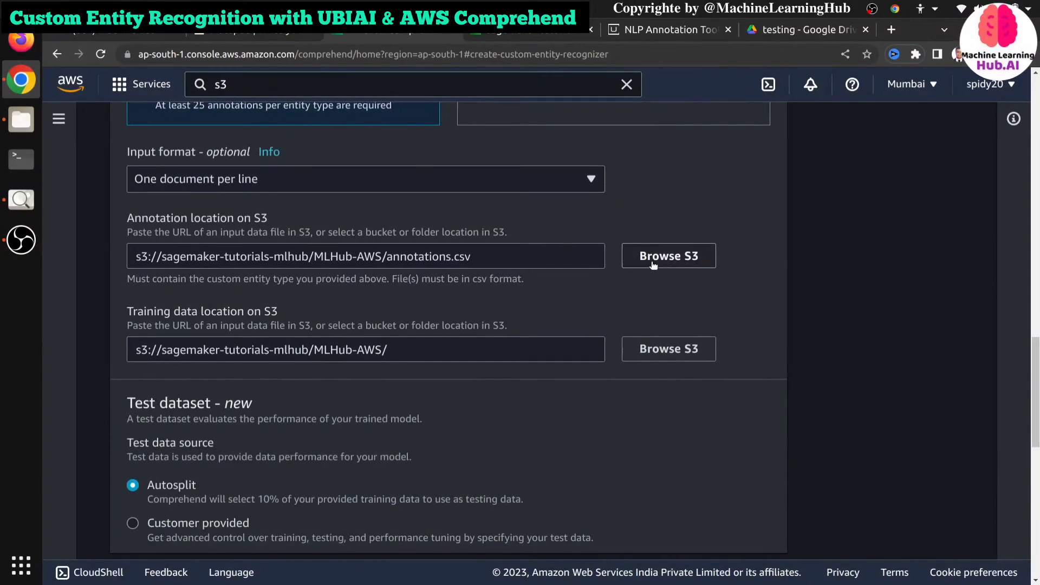
- Set the annotation location to annotations.csv in the MLHub-CER folder of the sagemaker-tutorials-mlhub bucket
left_click(652, 264)
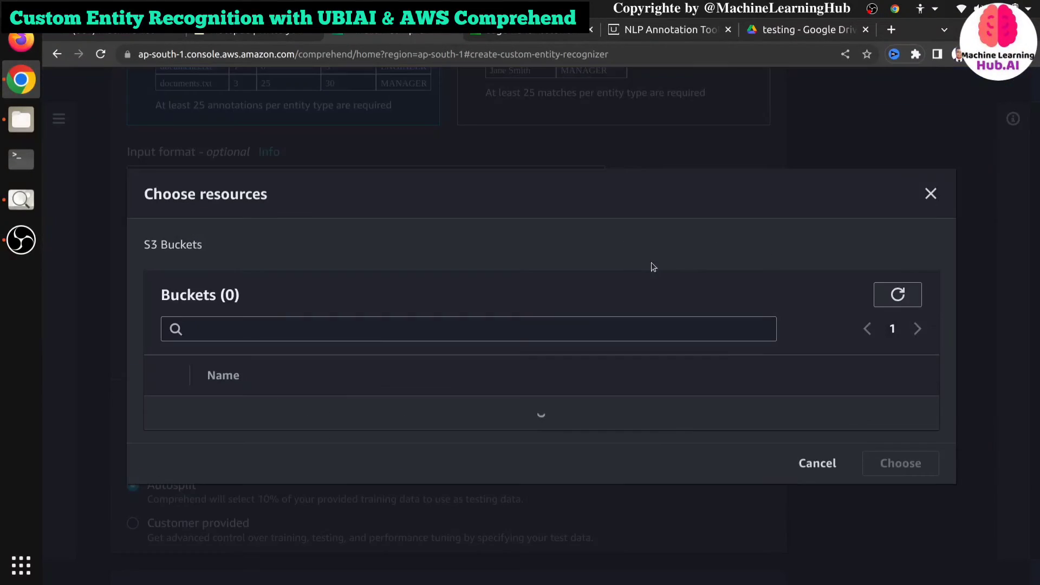
left_click(264, 487)
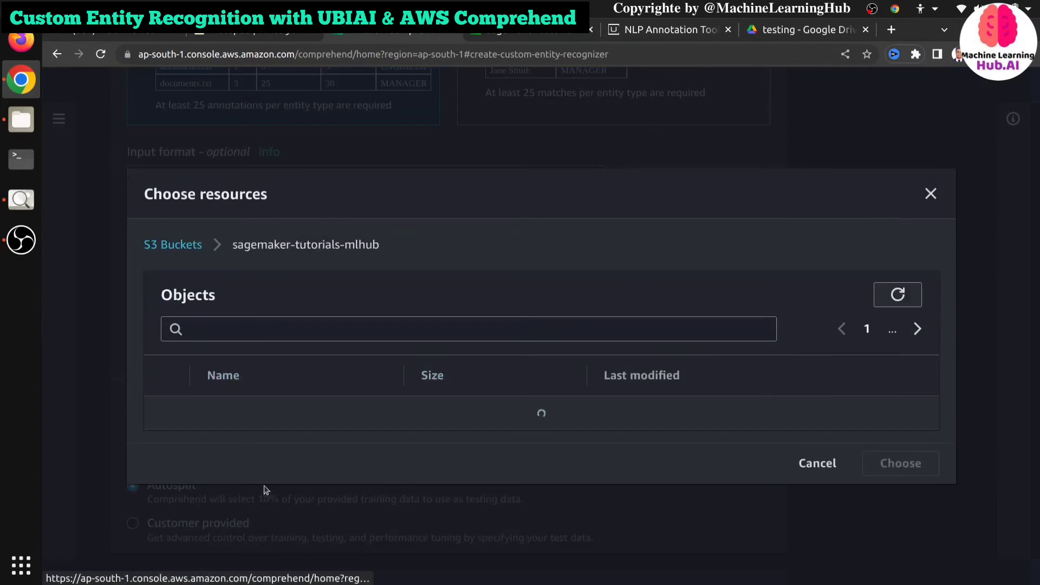
left_click(244, 415)
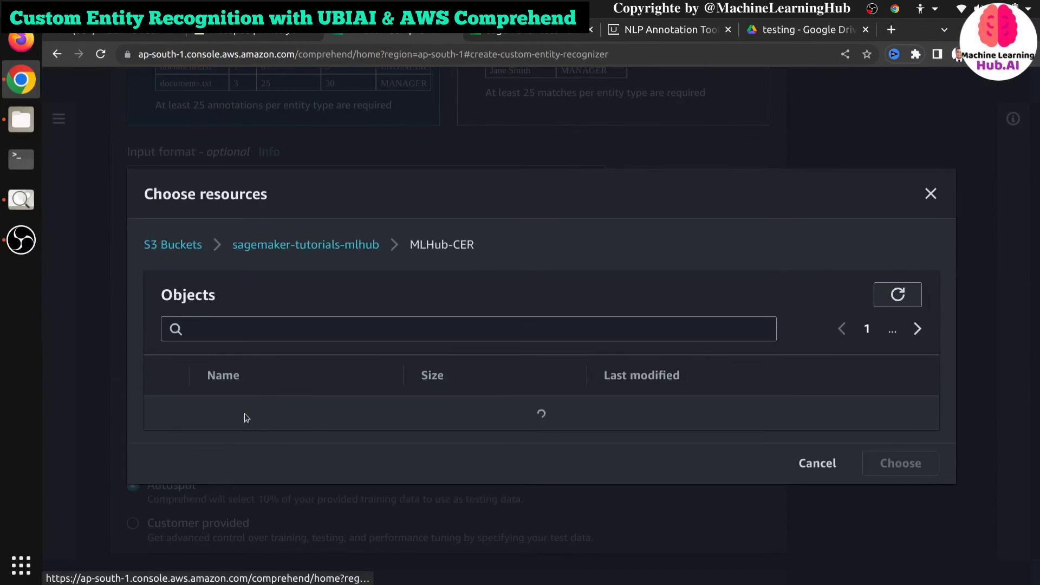
left_click(182, 345)
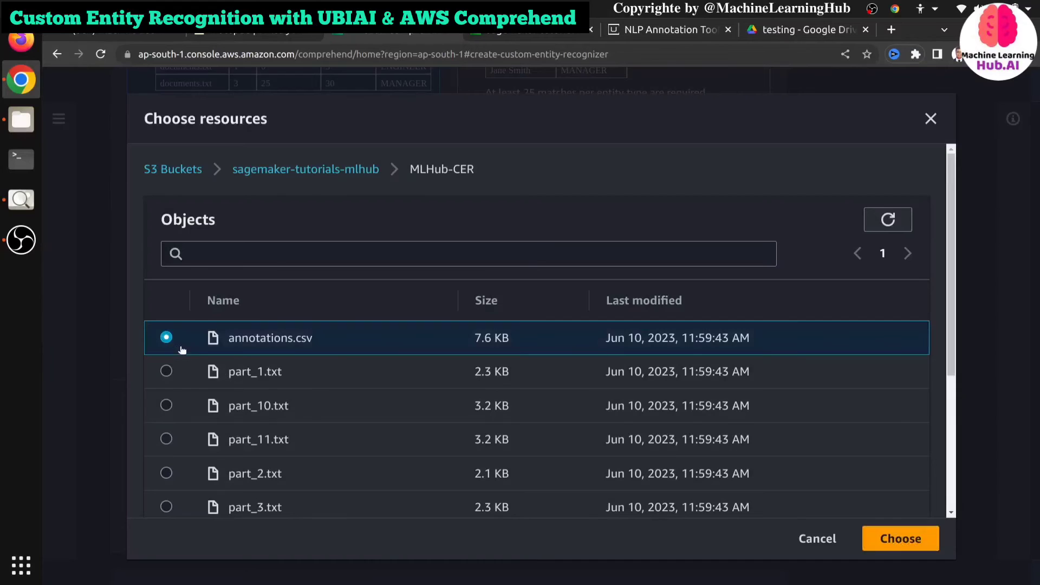
left_click(912, 547)
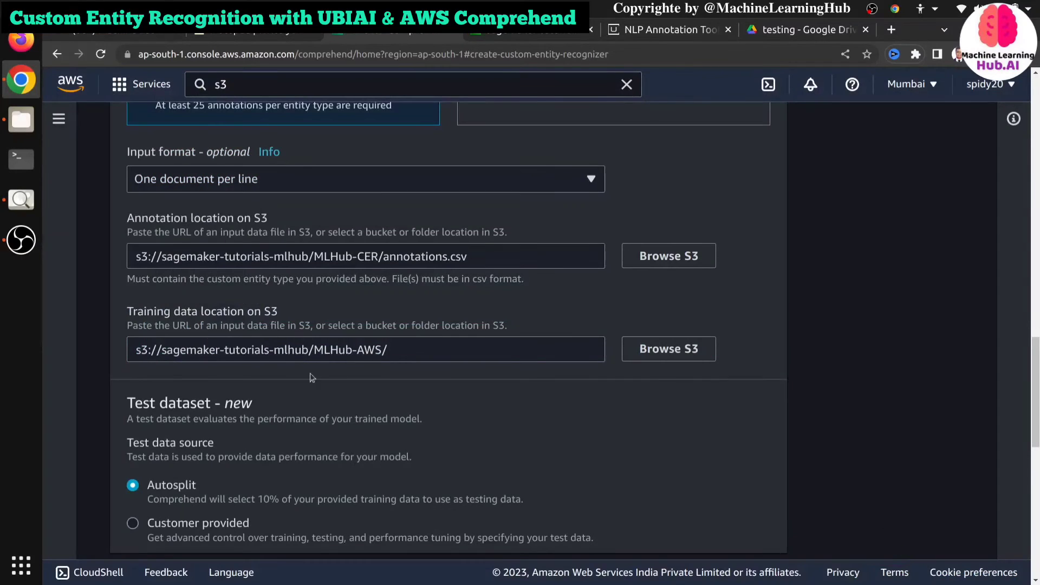
left_click_drag(121, 218, 272, 219)
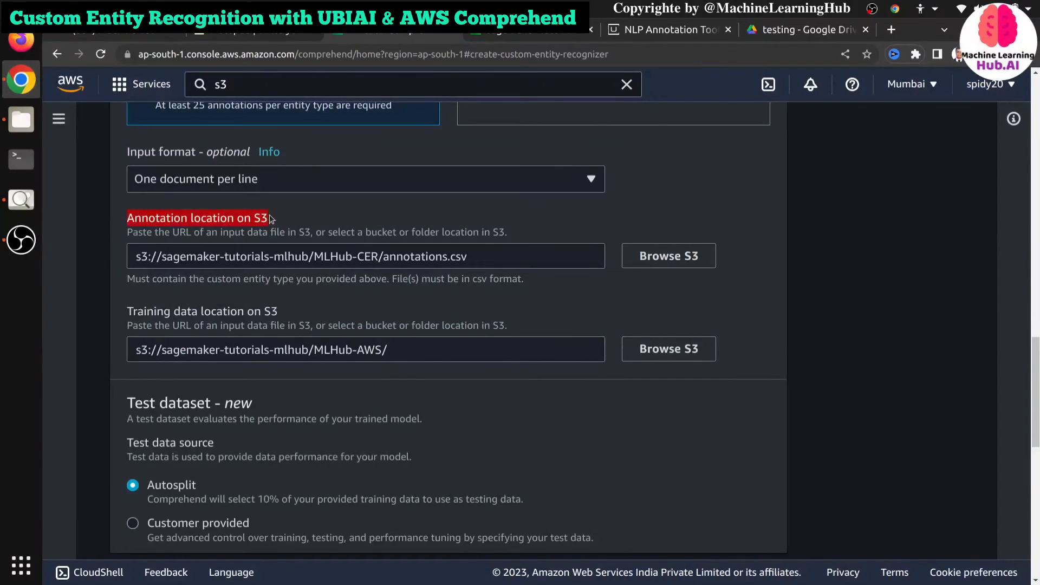
- Set the training data location to the MLHub-CER folder of the sagemaker-tutorials-mlhub bucket, checking the text files inside it
left_click(654, 356)
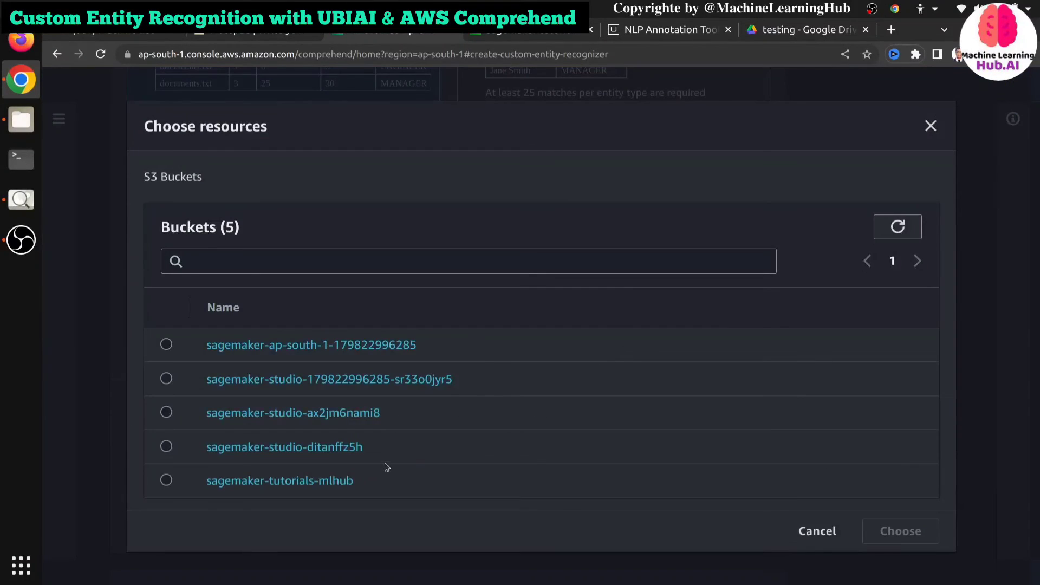
left_click(351, 481)
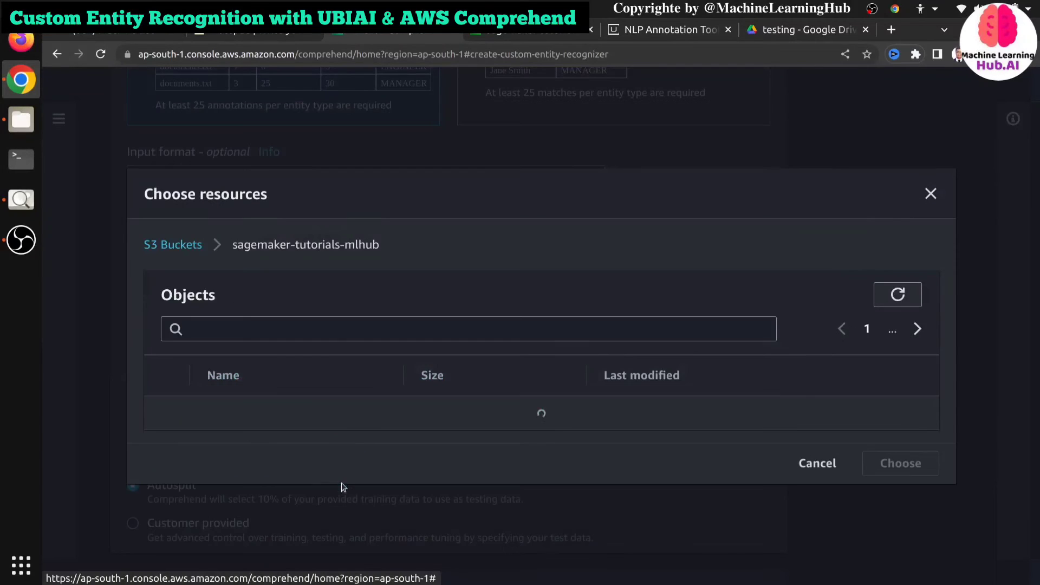
left_click(236, 413)
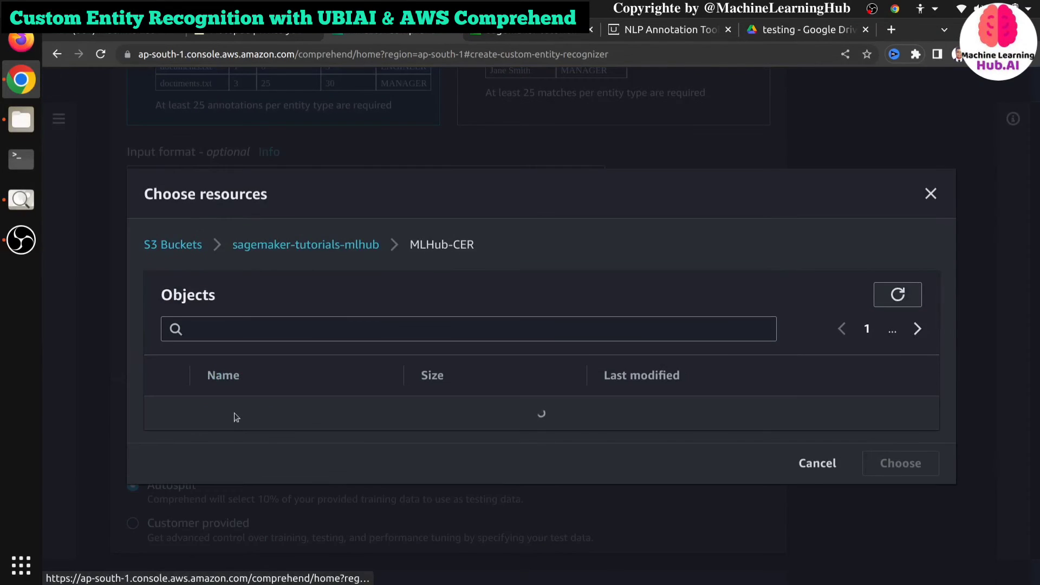
scroll(226, 435, "down", 3)
left_click_drag(287, 496, 200, 196)
scroll(262, 347, "up", 3)
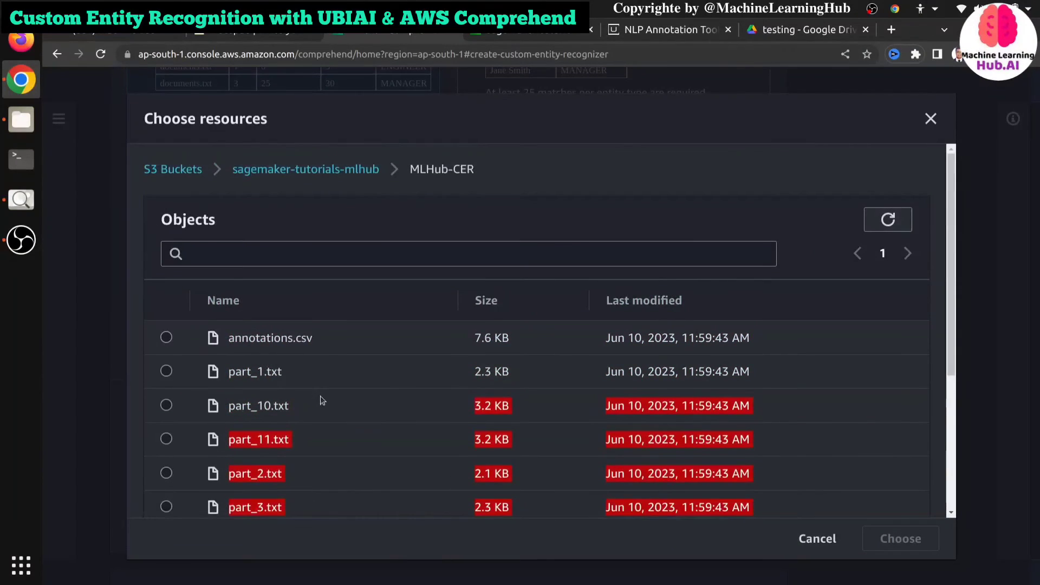
left_click(323, 399)
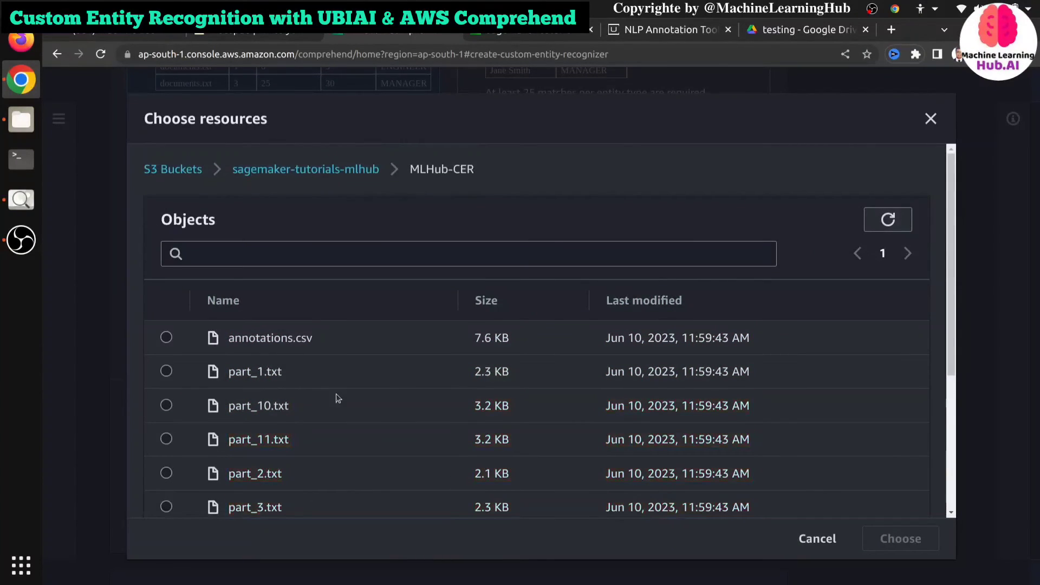
left_click(352, 170)
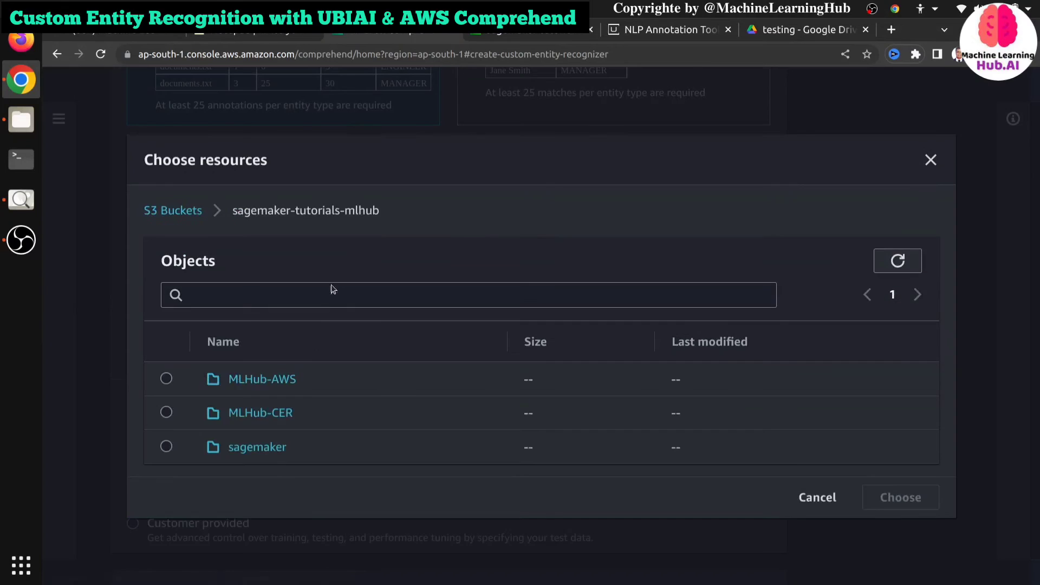
left_click(166, 412)
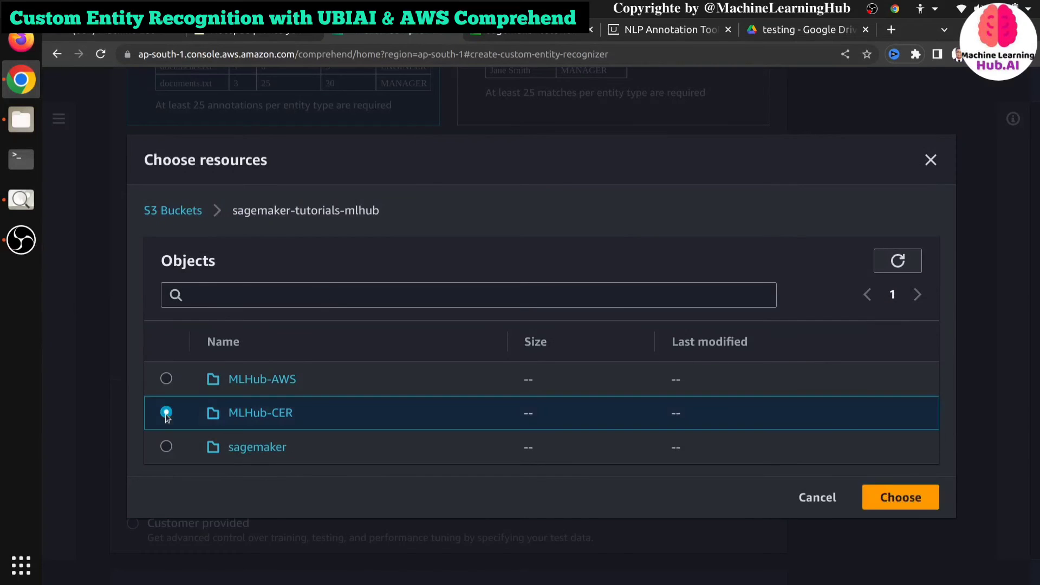
left_click(914, 506)
- Review the test data source, IAM role, optional settings, version name, custom entity type and training type of the new version
scroll(324, 387, "down", 3)
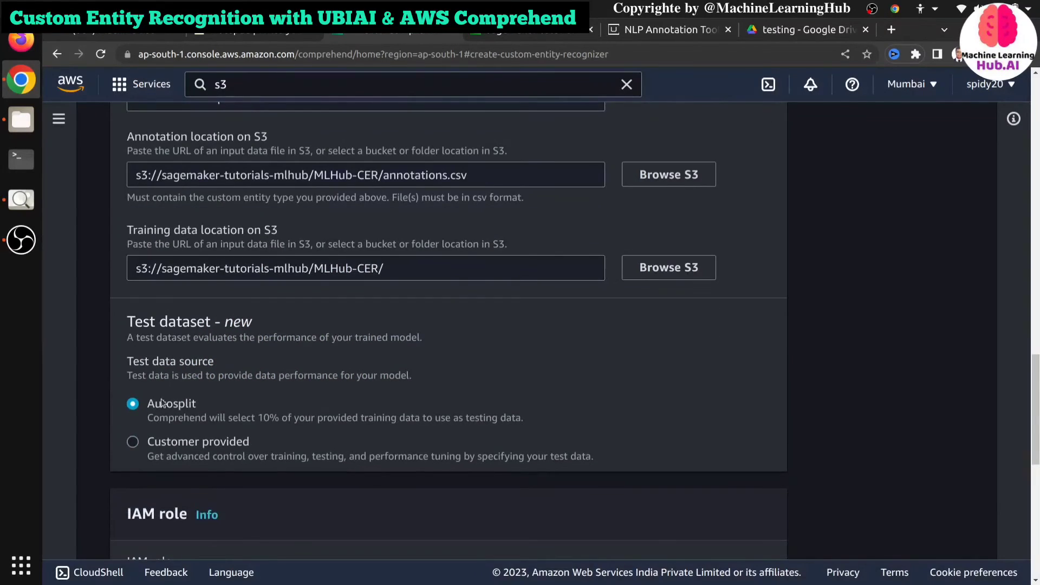
scroll(189, 373, "down", 2)
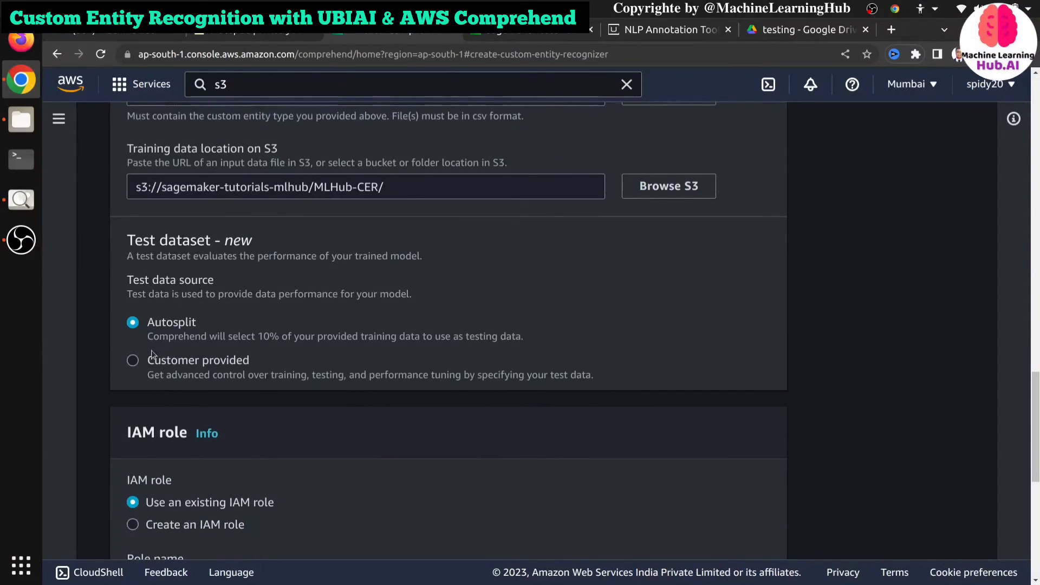
scroll(174, 368, "down", 3)
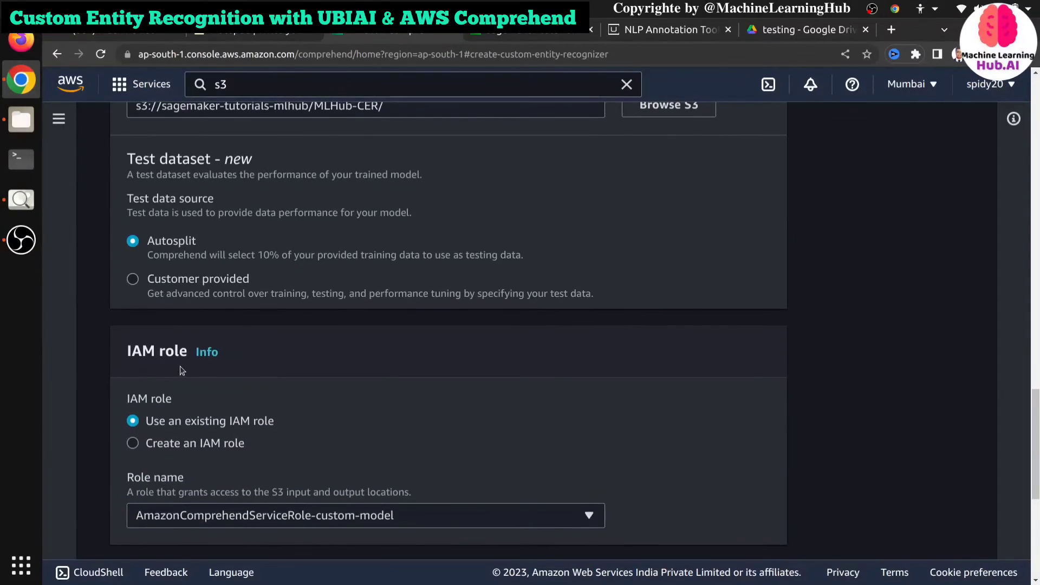
scroll(182, 371, "down", 5)
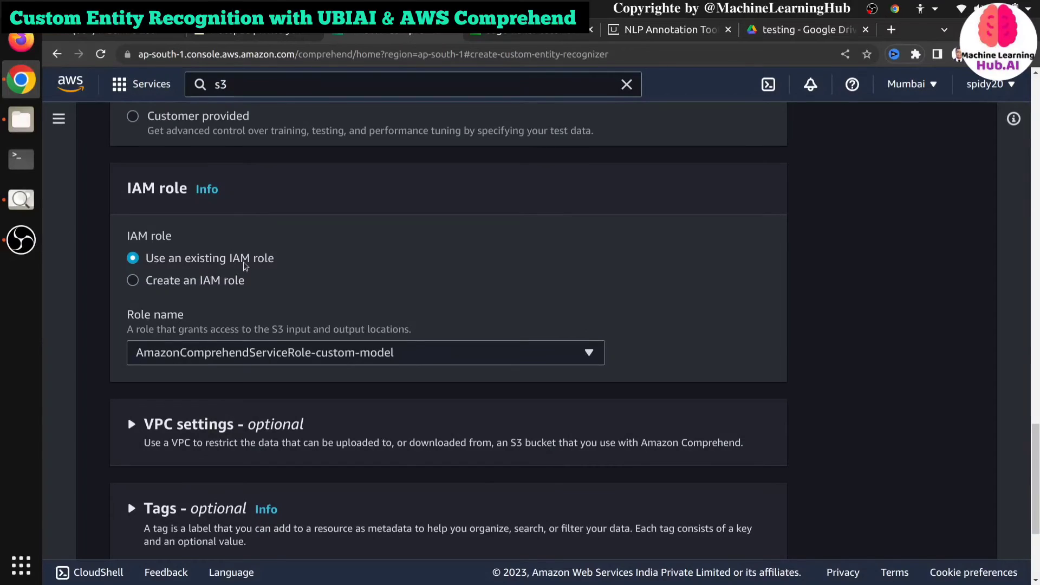
scroll(225, 363, "down", 6)
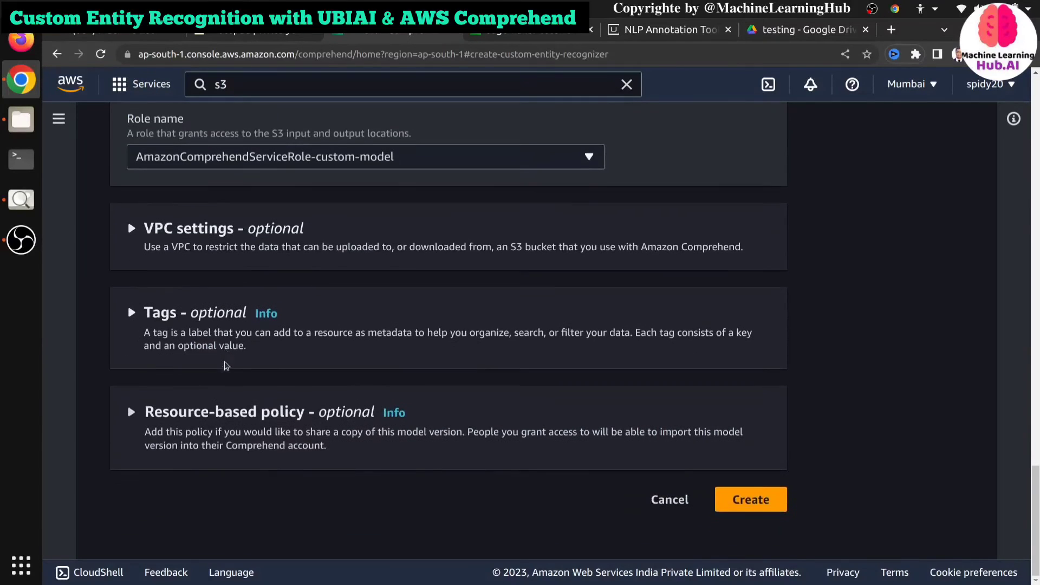
scroll(265, 460, "up", 20)
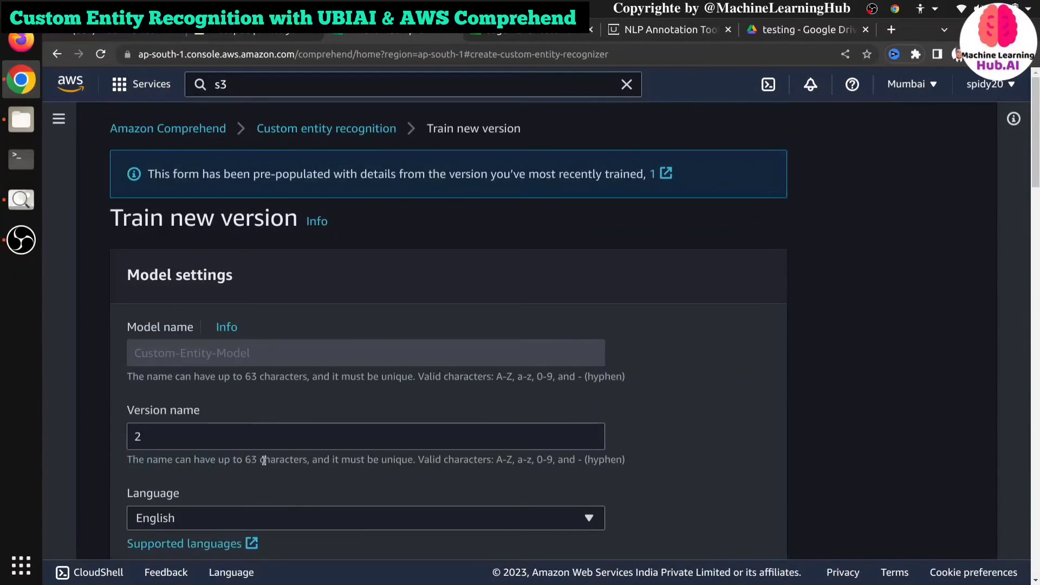
scroll(187, 428, "down", 3)
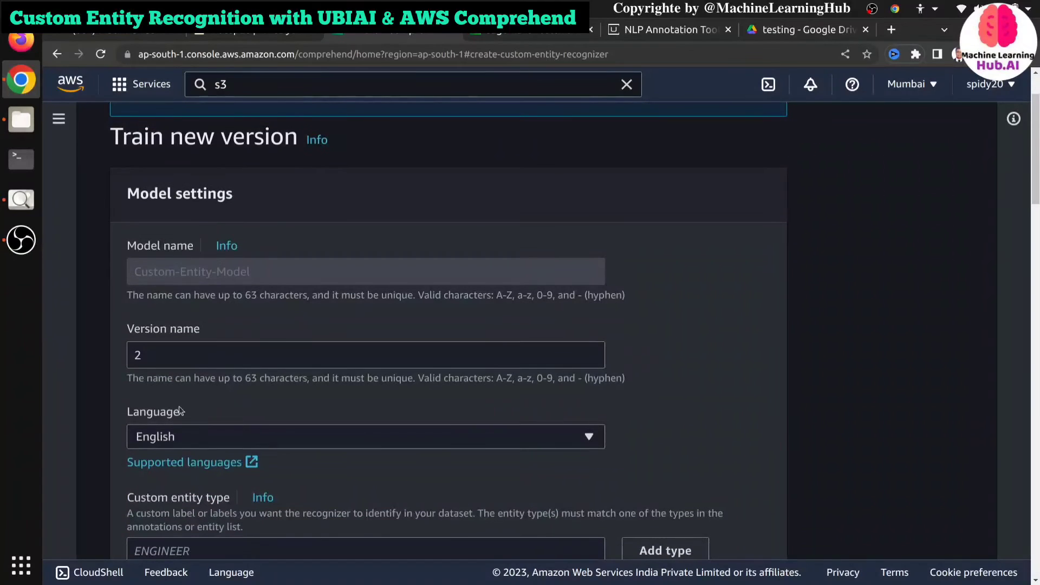
left_click(174, 347)
scroll(220, 391, "down", 3)
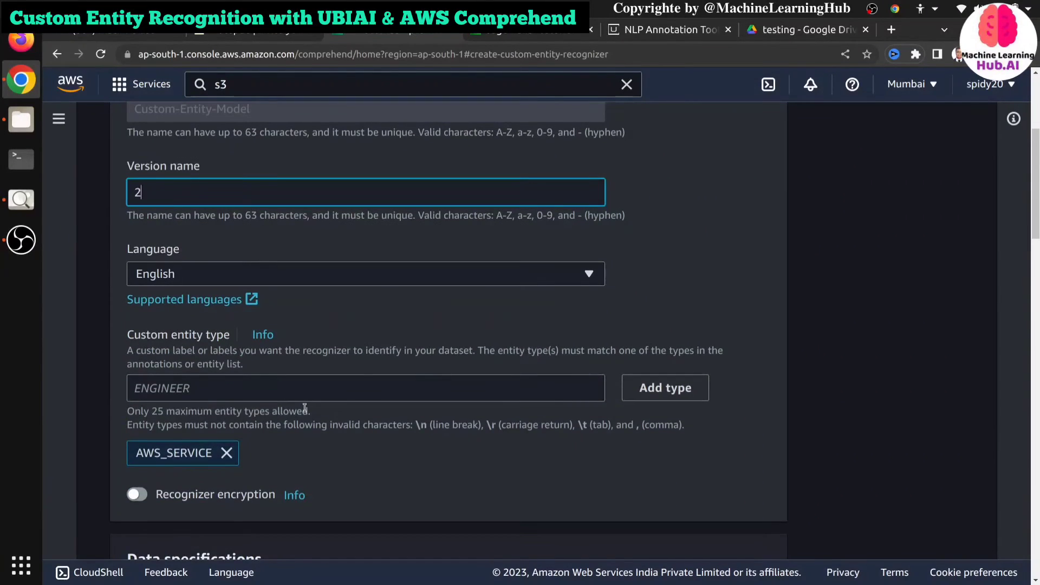
scroll(198, 491, "down", 3)
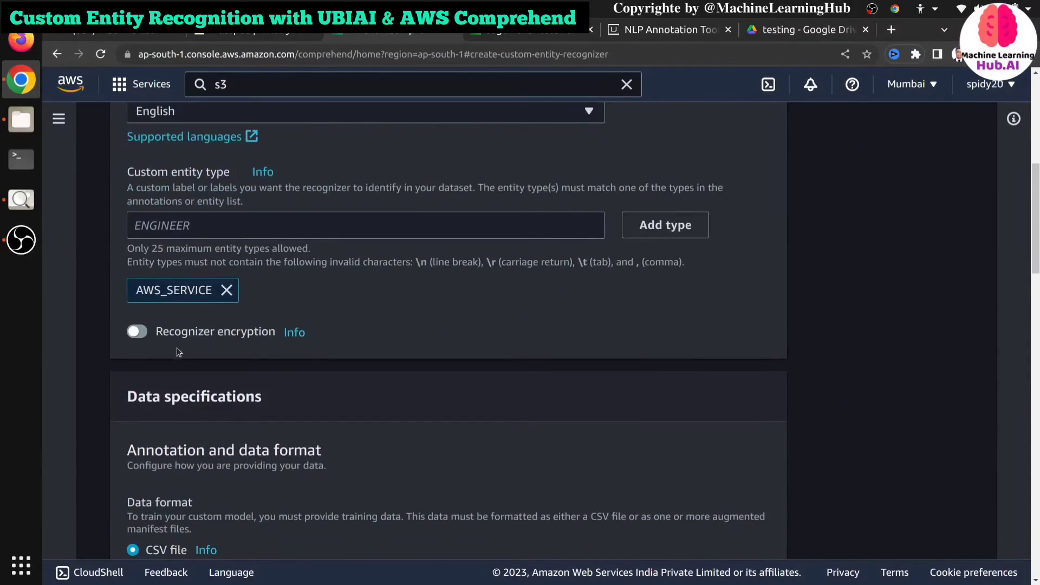
scroll(178, 352, "down", 7)
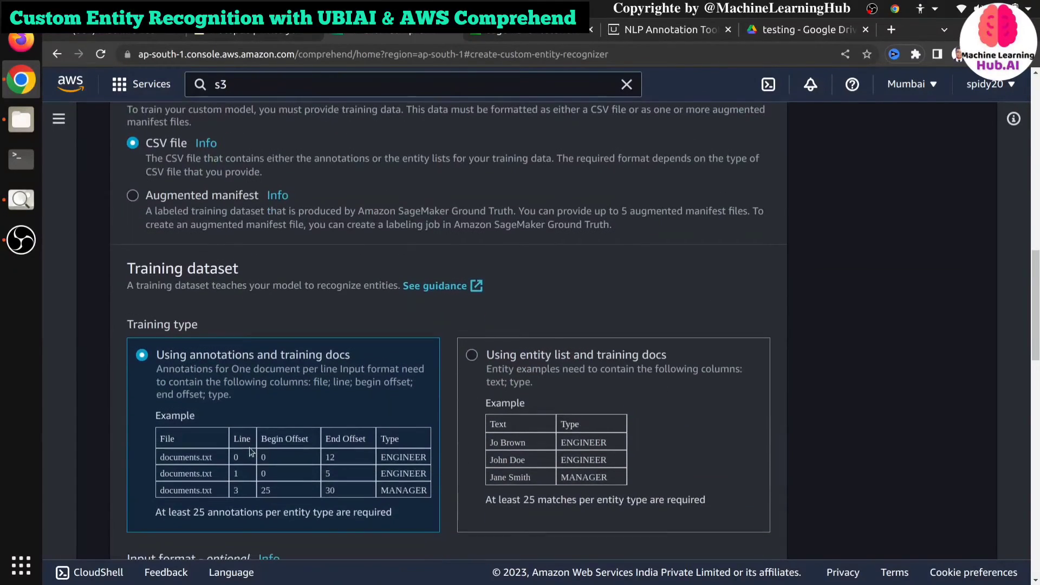
scroll(250, 451, "down", 3)
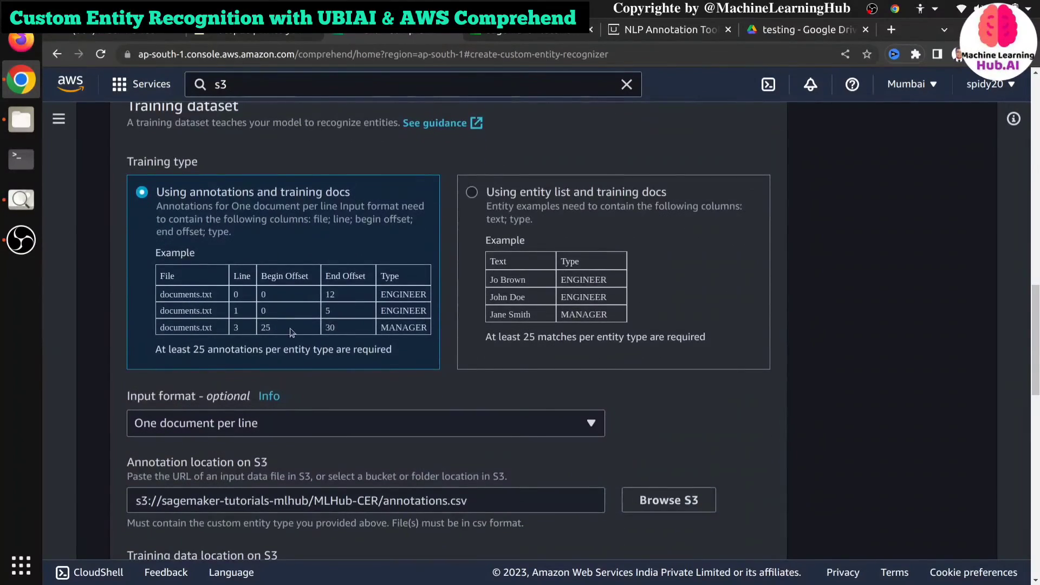
scroll(201, 351, "down", 3)
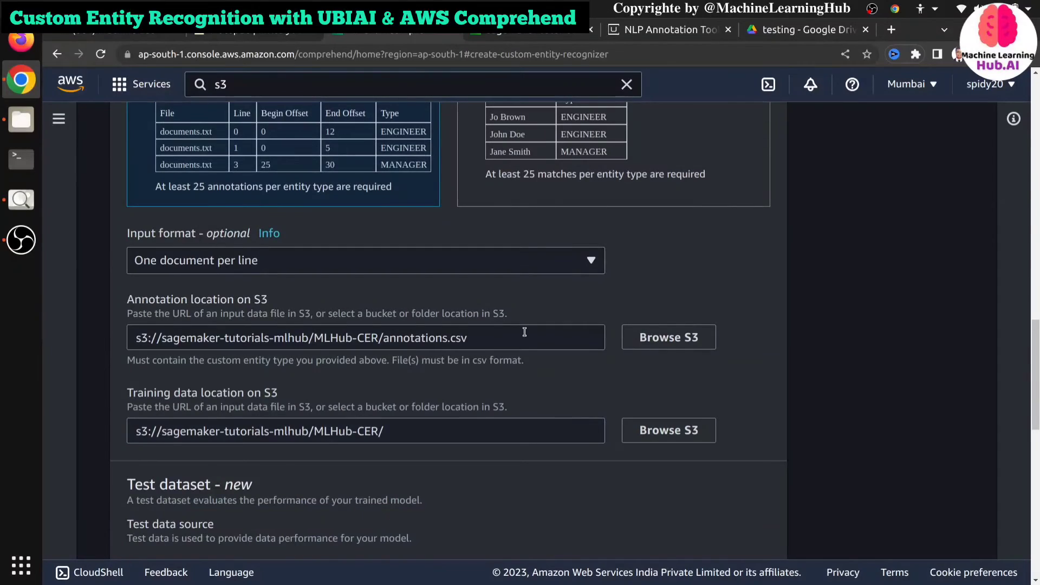
- Recheck the annotation and training data locations, and create version 2 of the recognizer with the existing IAM role
left_click(524, 331)
scroll(394, 304, "down", 3)
left_click(415, 267)
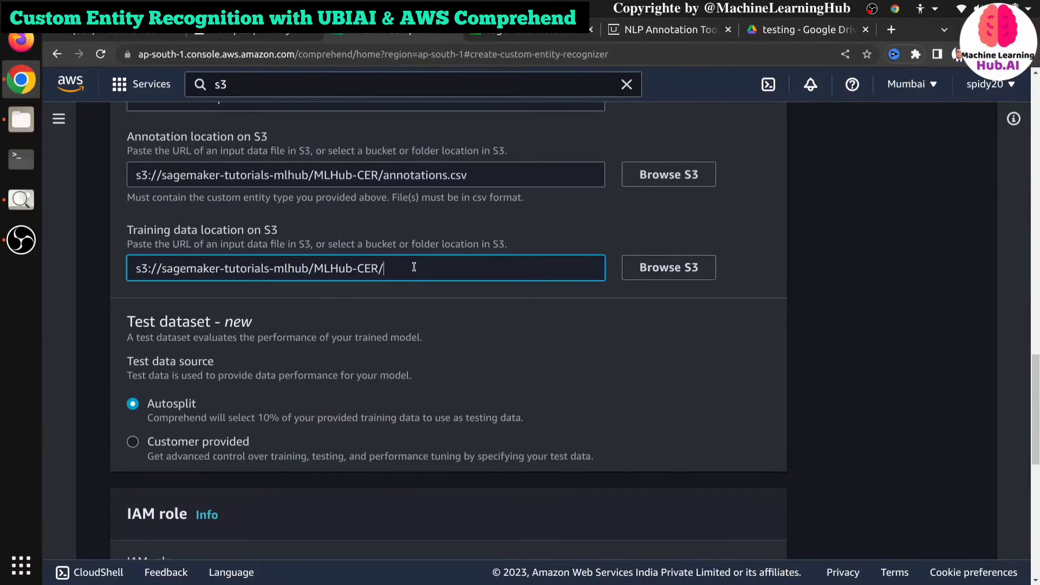
key("ctrl+a")
scroll(226, 313, "down", 3)
scroll(226, 313, "down", 7)
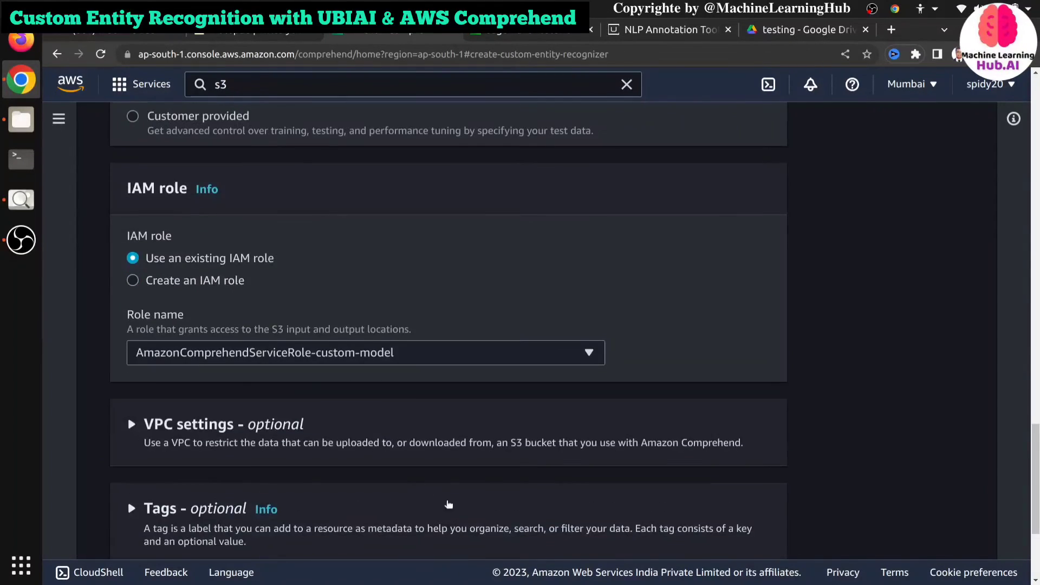
left_click(750, 499)
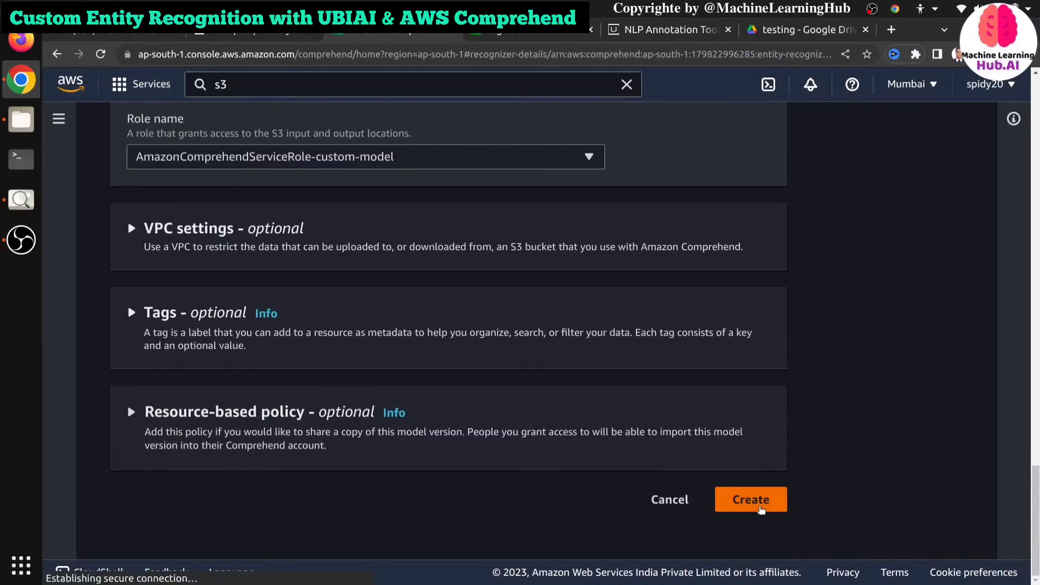
- Examine the model's versions list, comparing the training status and F1 score of versions 1 and 2
scroll(644, 398, "down", 3)
scroll(641, 405, "down", 3)
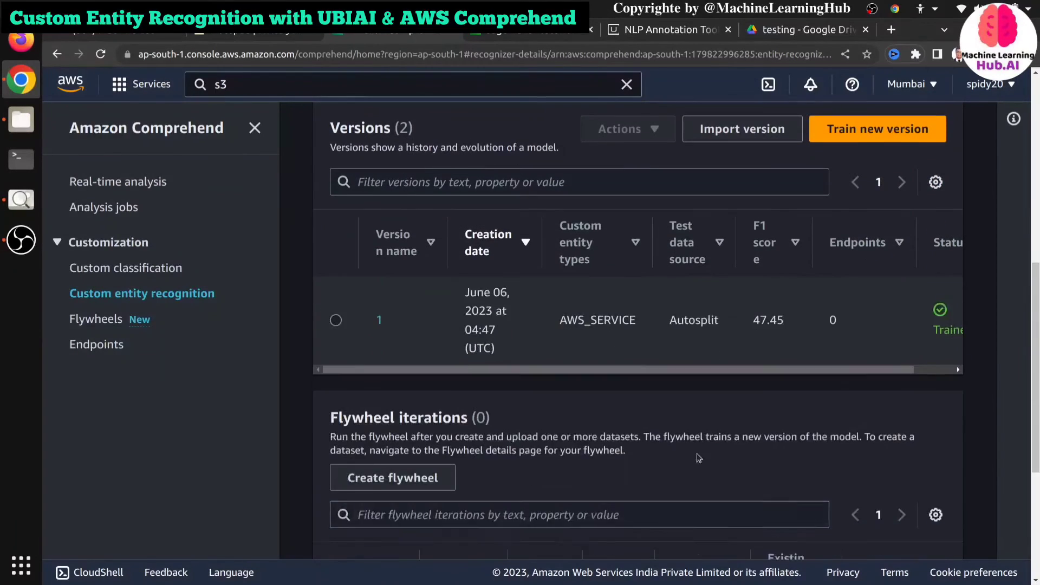
scroll(655, 436, "up", 1)
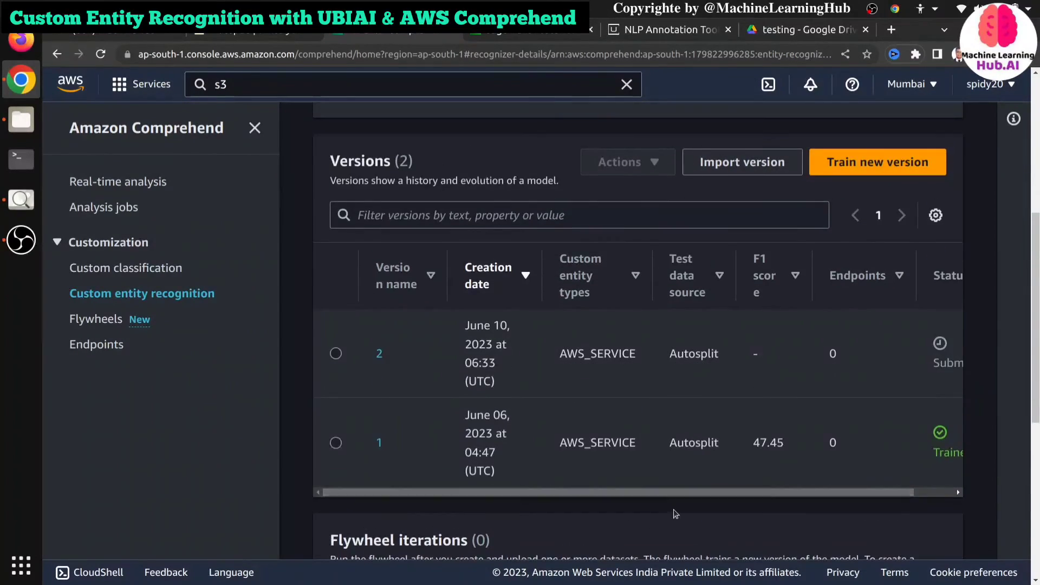
left_click_drag(662, 494, 800, 490)
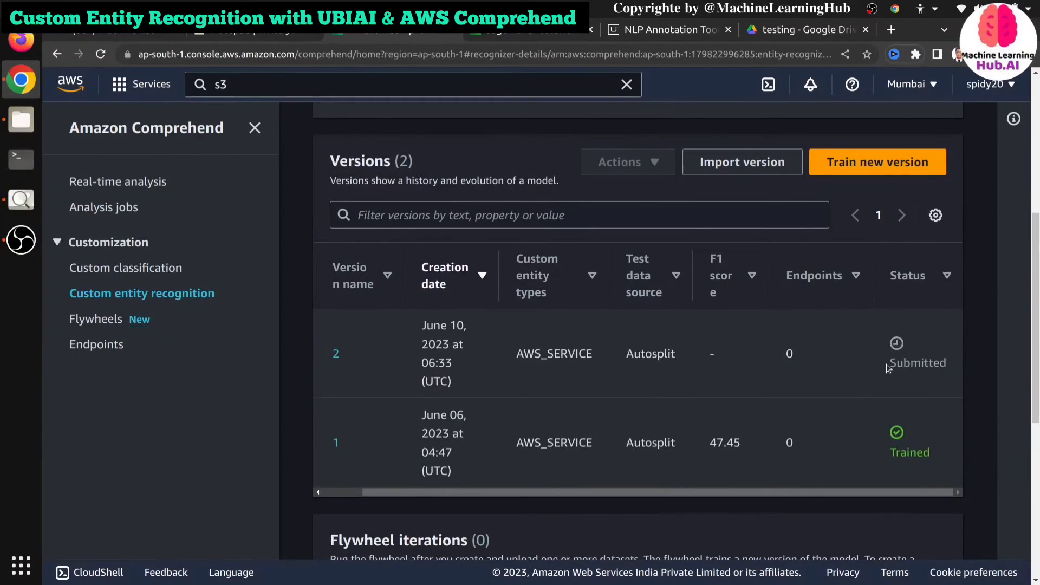
mouse_move(885, 364)
left_mouse_down()
mouse_move(963, 361)
mouse_move(905, 364)
left_mouse_up()
left_click_drag(525, 493, 435, 493)
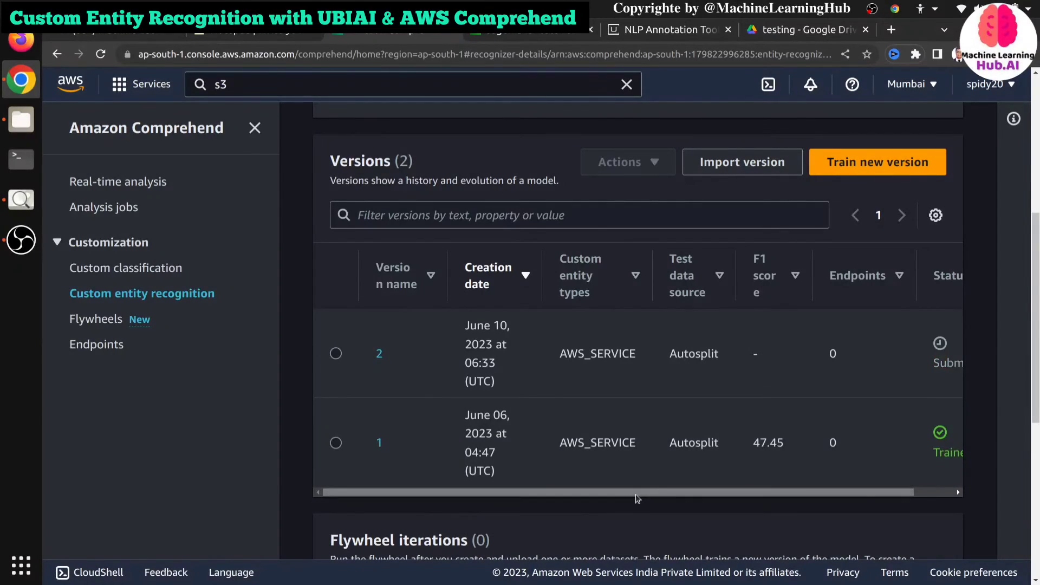
left_click_drag(636, 493, 748, 507)
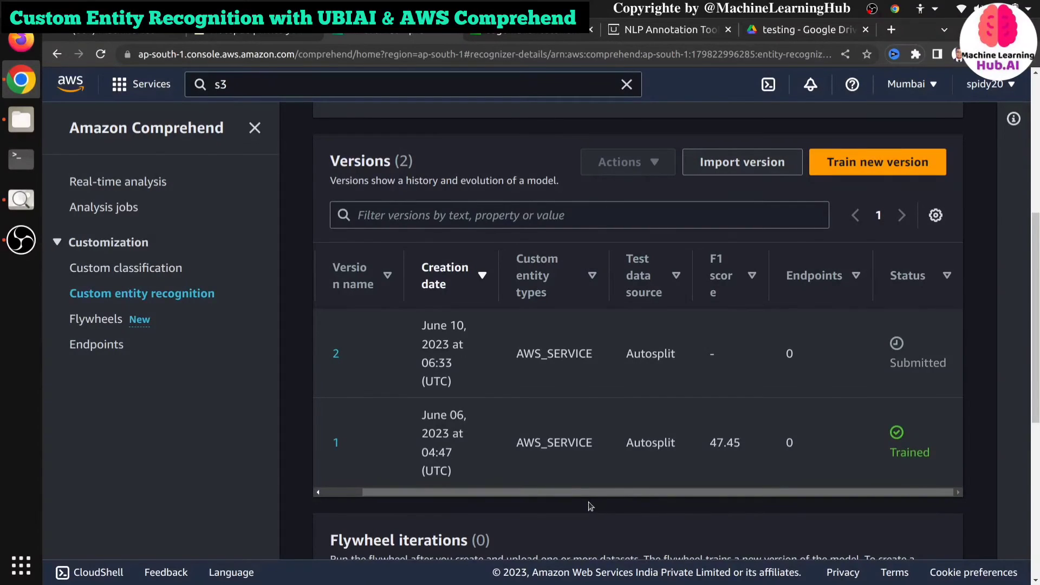
left_click_drag(549, 501, 397, 515)
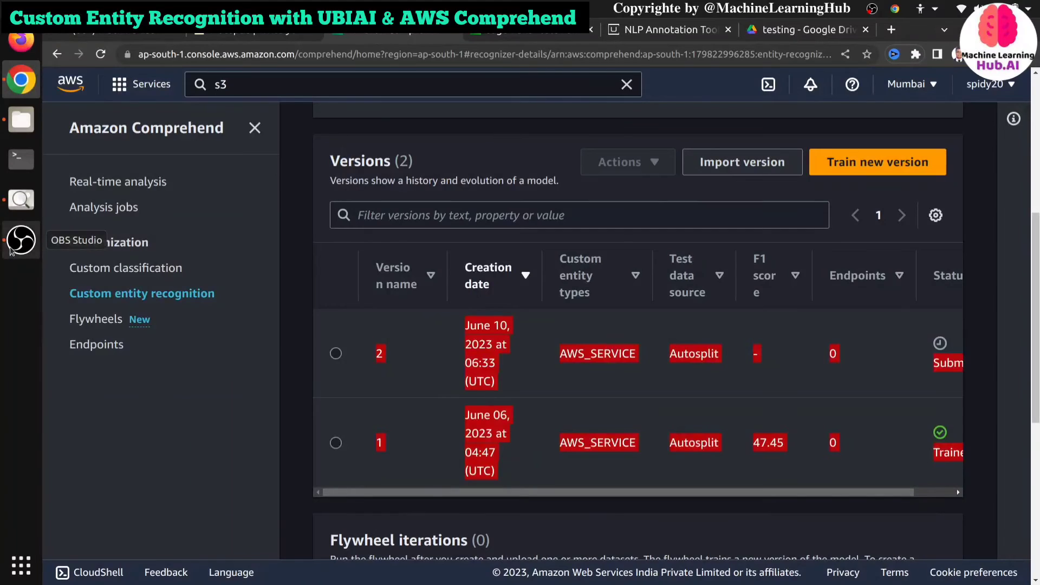
left_click(447, 437)
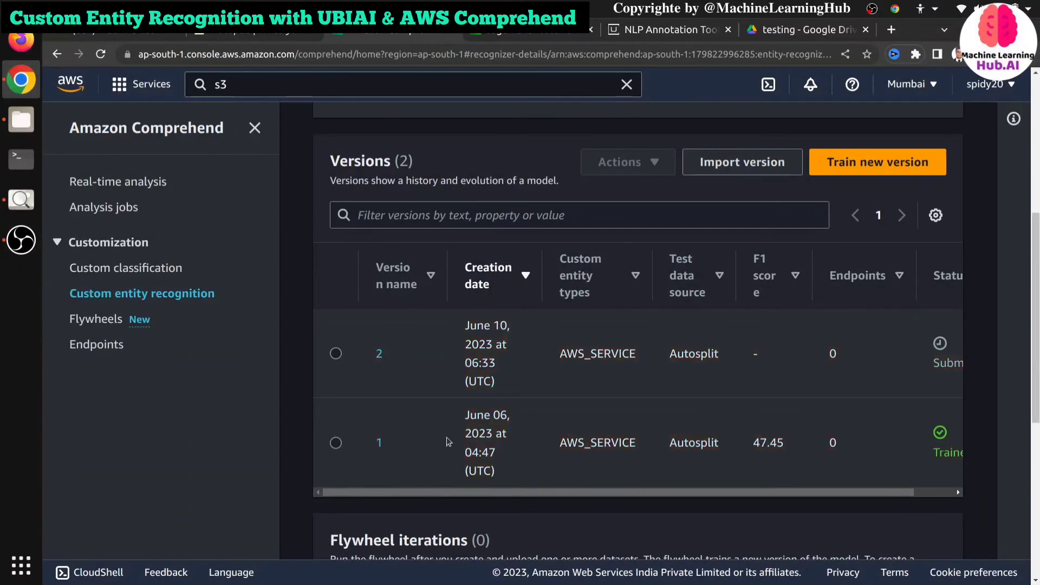
left_click(14, 255)
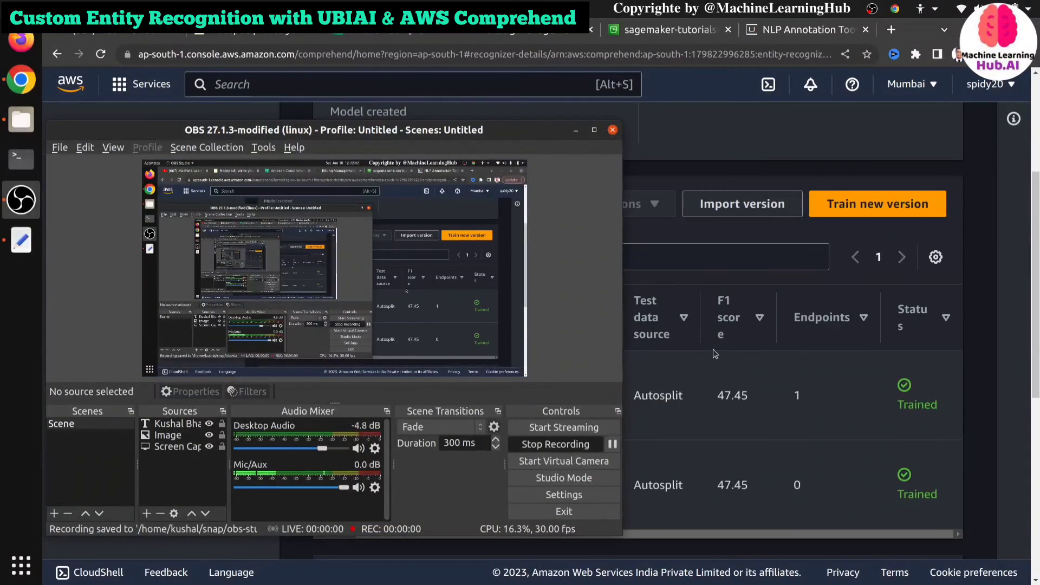
left_click(682, 369)
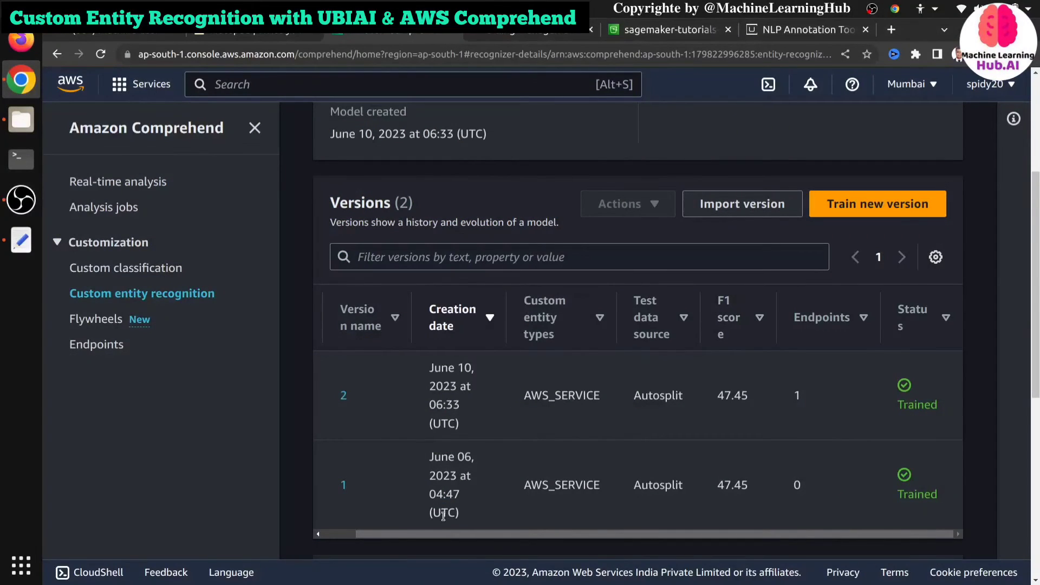
left_click_drag(446, 532, 486, 523)
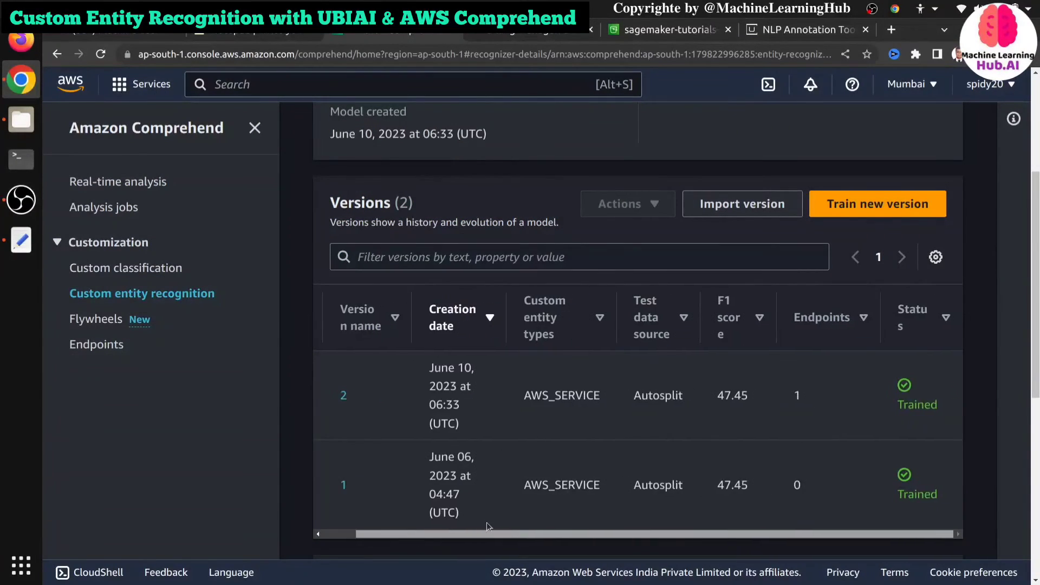
left_click(801, 29)
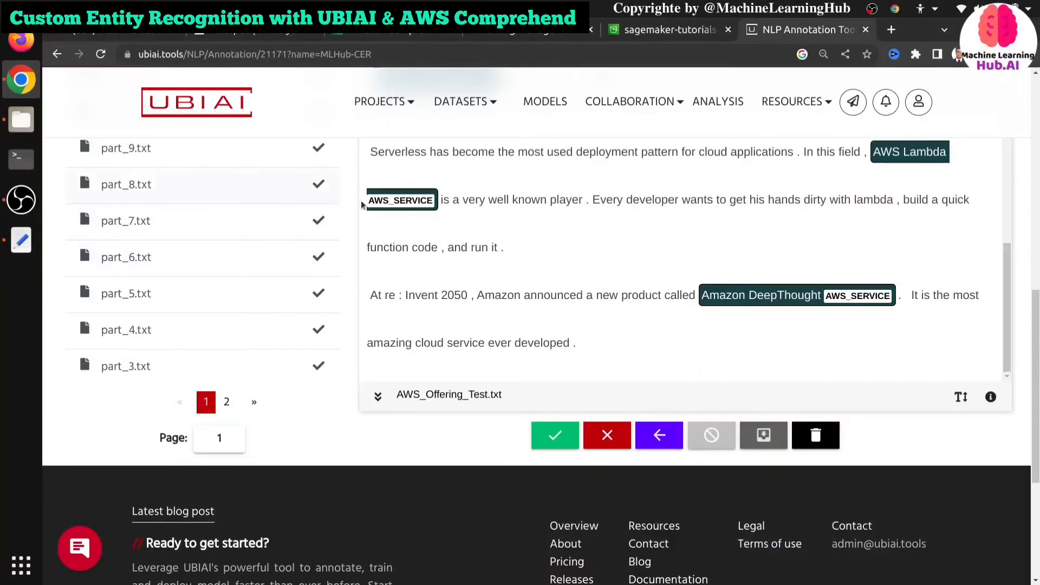
left_click(362, 31)
- Open version 2 of Custom-Entity-Model and examine its F1 score, precision and recall overall and for the AWS_SERVICE entity type
scroll(380, 507, "down", 2)
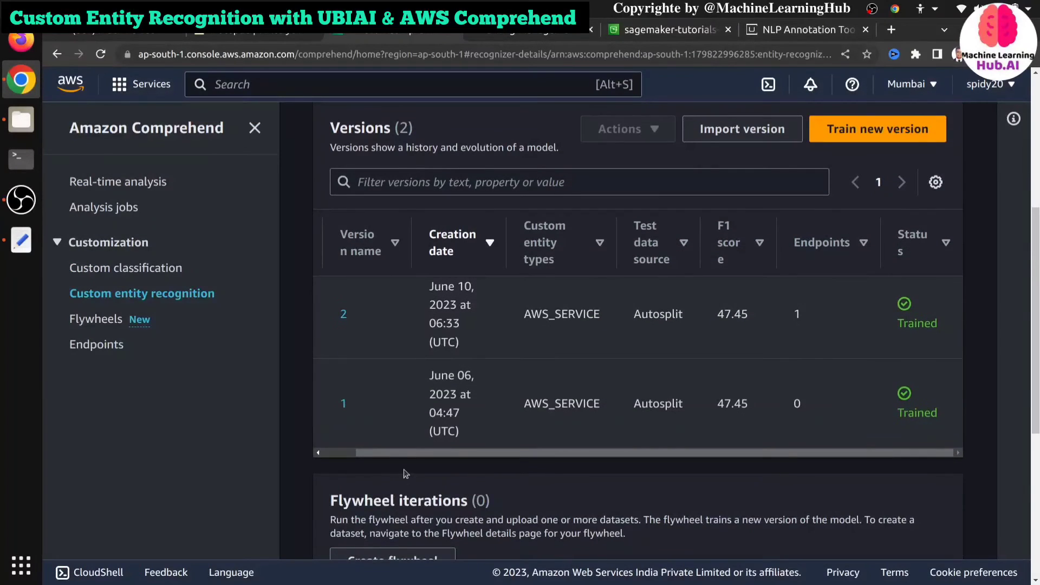
left_click_drag(384, 453, 413, 457)
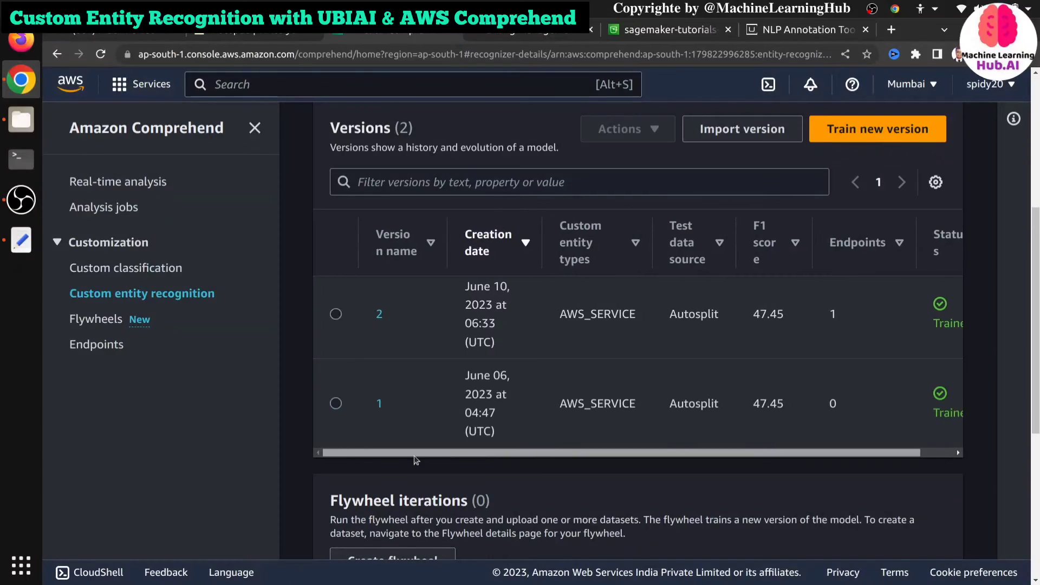
left_click(379, 313)
scroll(420, 422, "down", 4)
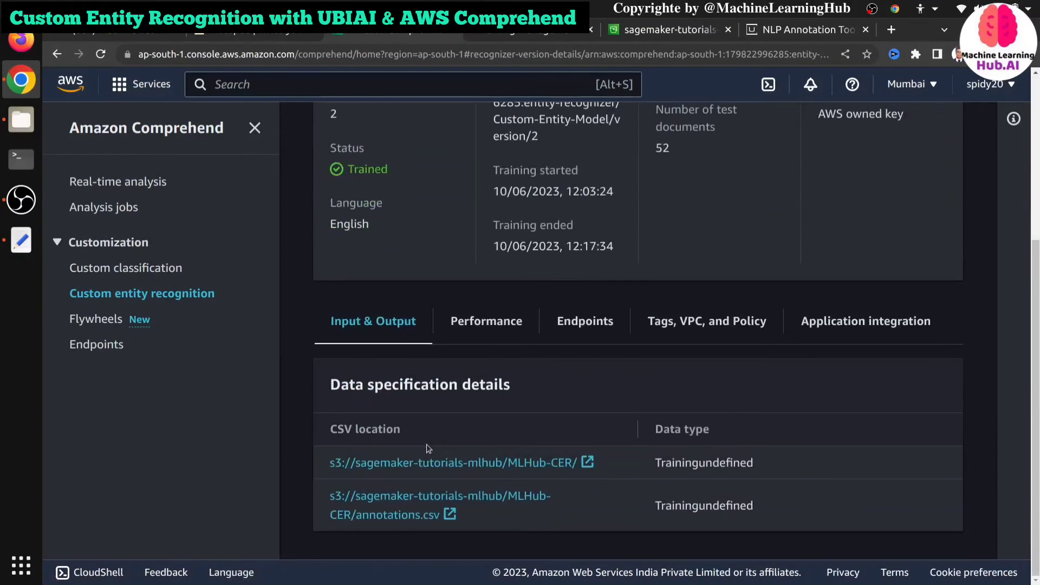
left_click(487, 321)
scroll(465, 373, "down", 3)
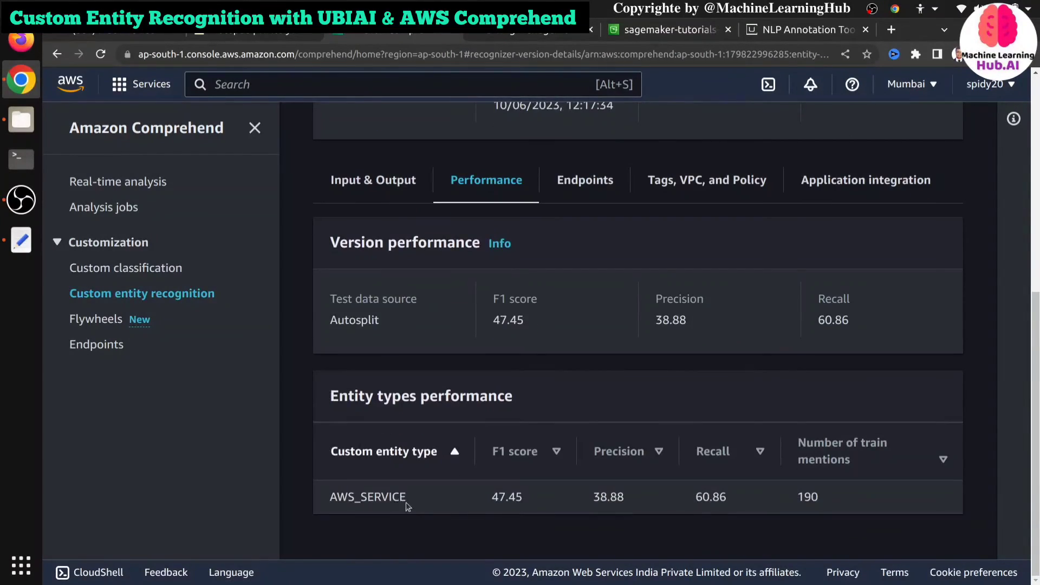
left_click_drag(407, 507, 328, 491)
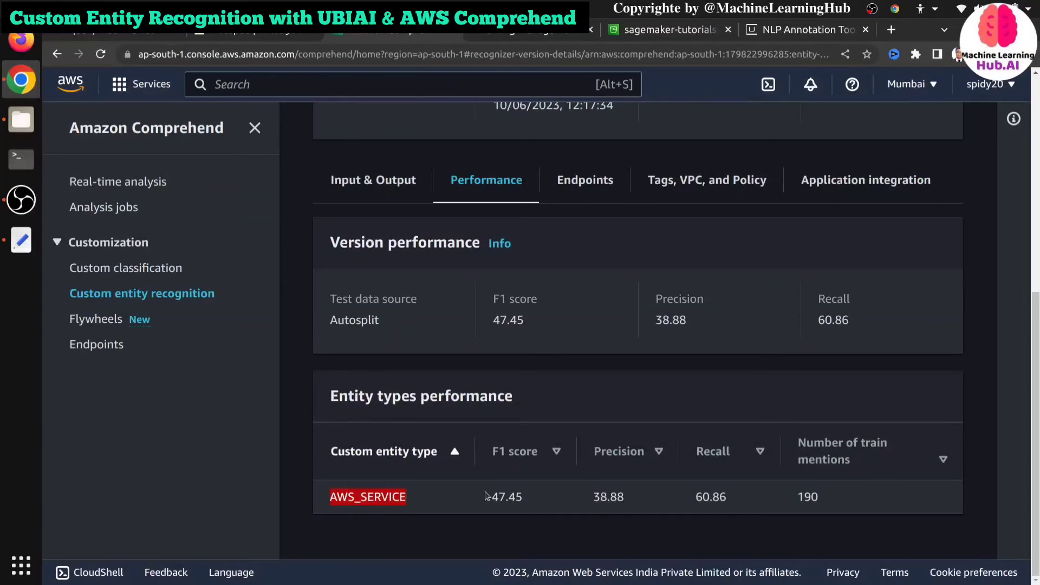
left_click(559, 493)
left_click_drag(600, 495, 749, 493)
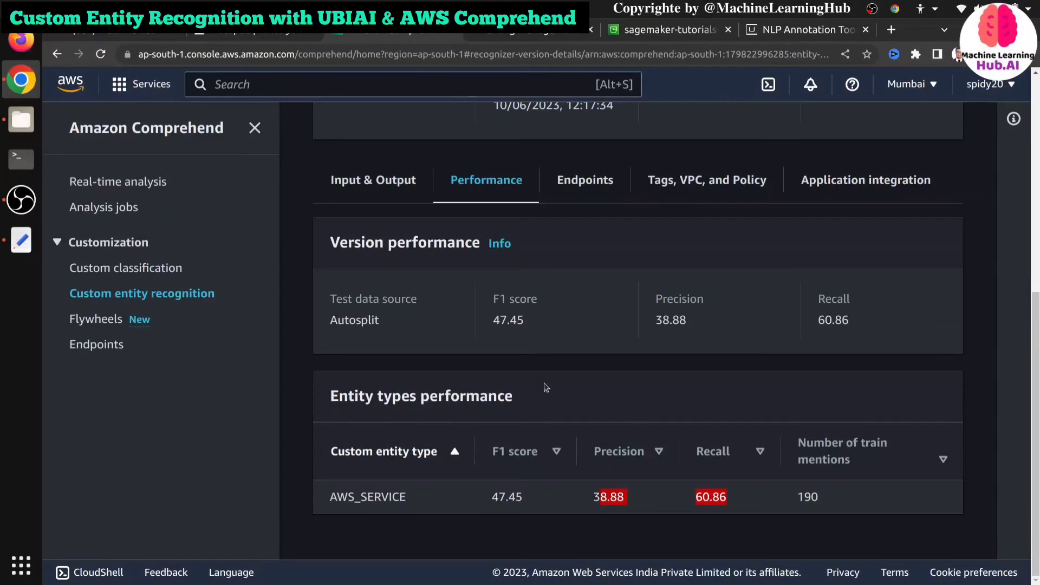
scroll(523, 420, "up", 2)
scroll(521, 417, "down", 2)
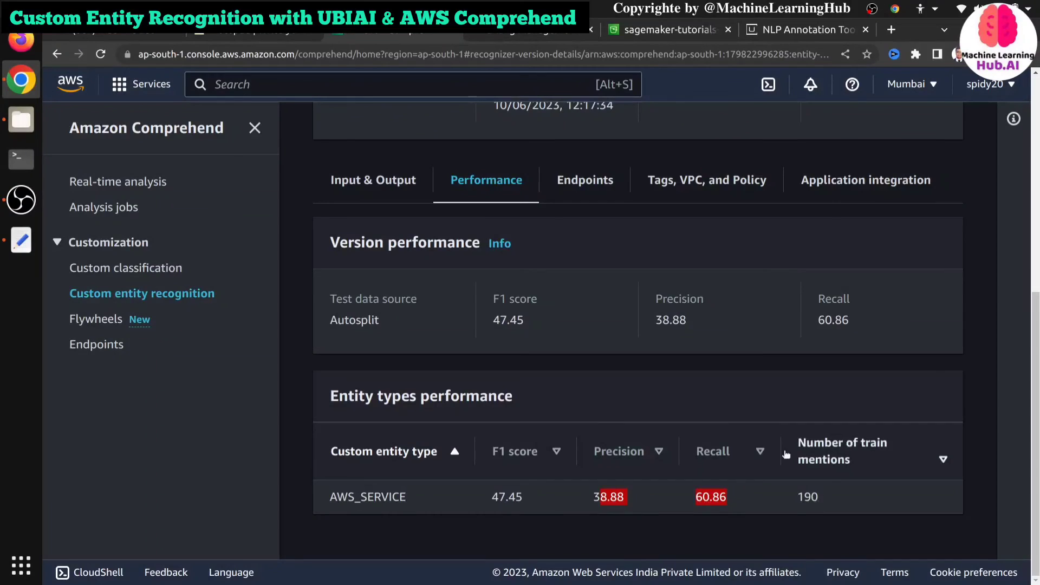
- Review version 2's data locations and version details, return to the model's versions list, and check the endpoints attached to version 2
scroll(487, 379, "up", 3)
left_click(387, 351)
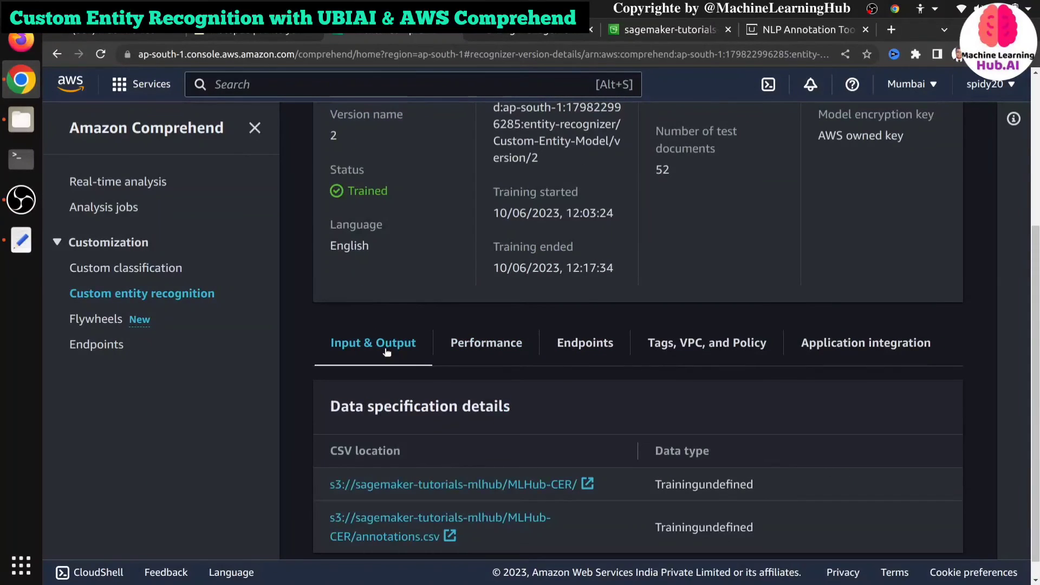
scroll(388, 344, "up", 5)
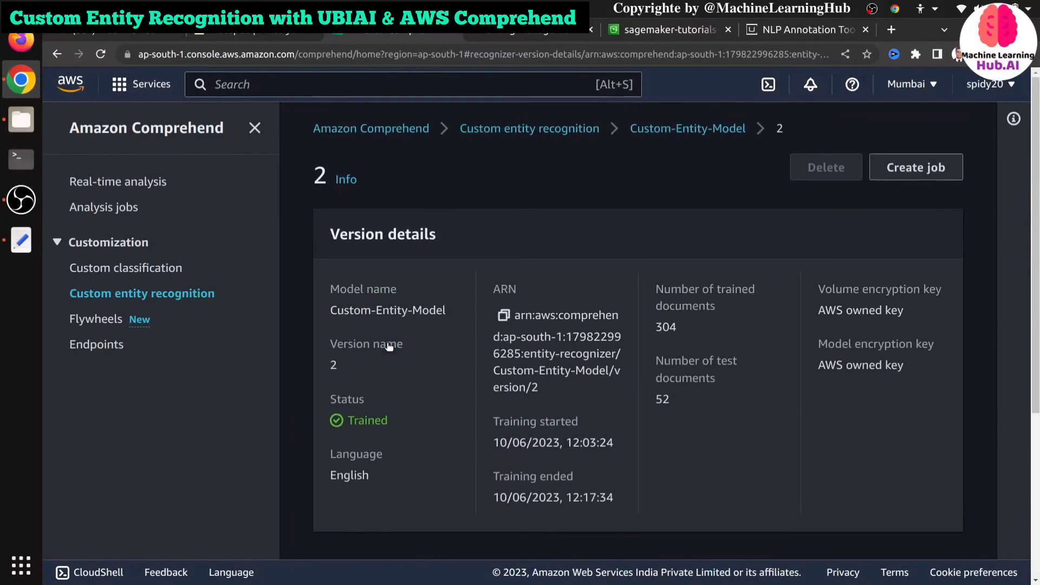
left_click(711, 130)
scroll(512, 343, "down", 5)
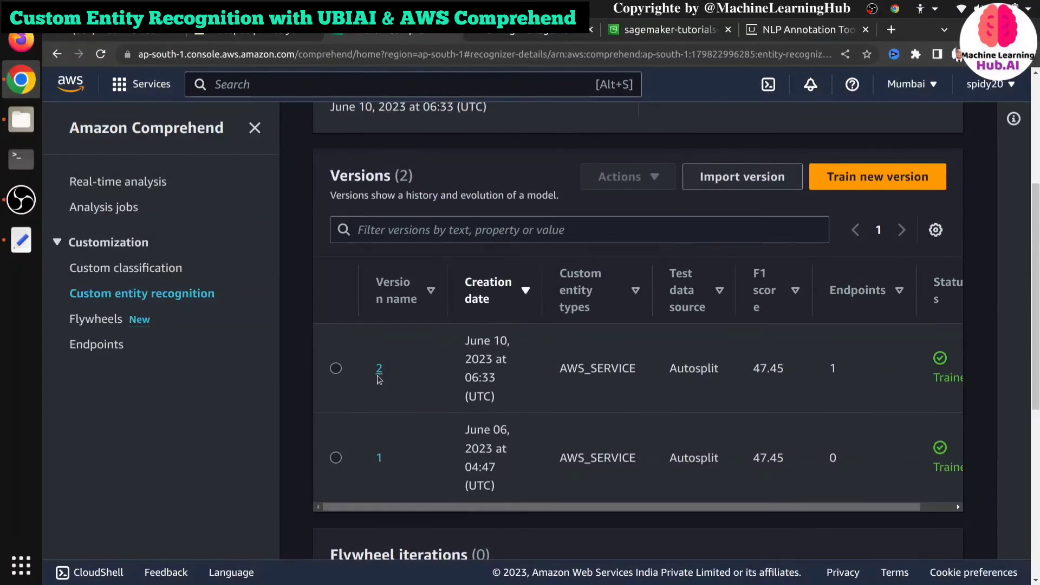
left_click(379, 371)
scroll(541, 336, "down", 5)
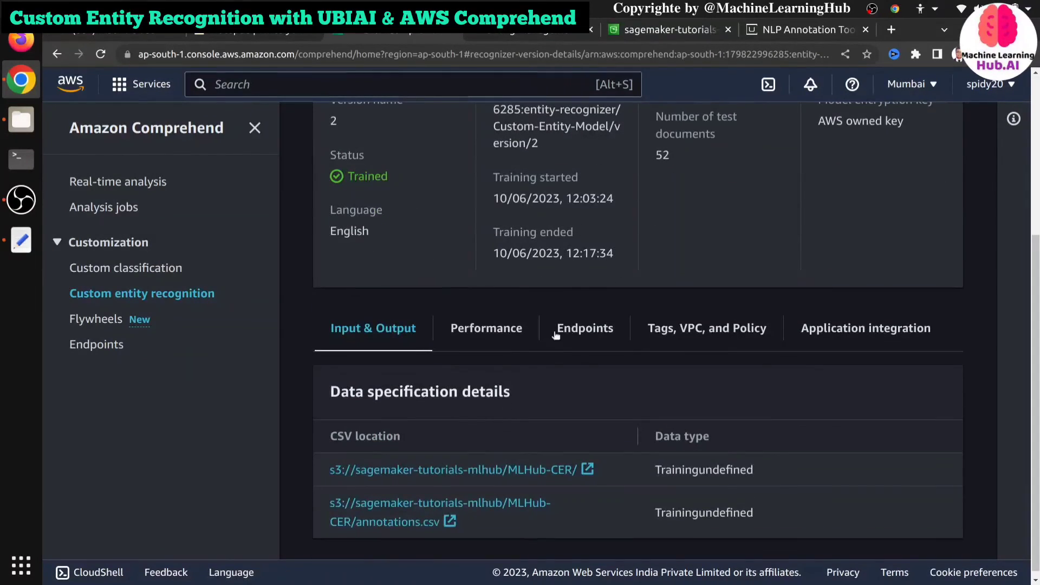
left_click(579, 328)
scroll(616, 397, "down", 1)
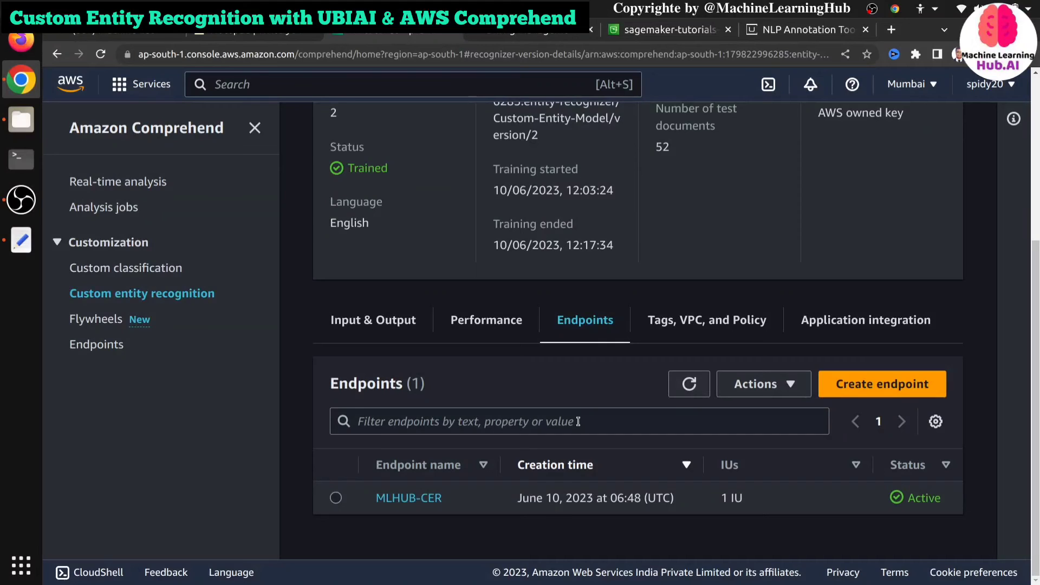
- Try a new endpoint for version 2 of Custom-Entity-Model with 1 inference unit, review its estimated cost, and cancel the creation
left_click(866, 386)
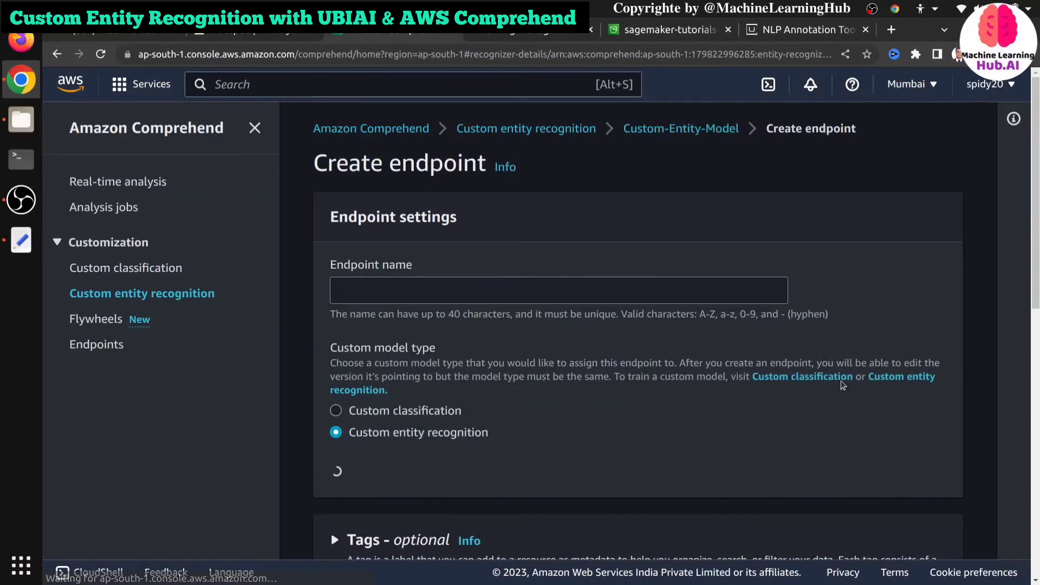
left_click(459, 283)
scroll(455, 287, "down", 3)
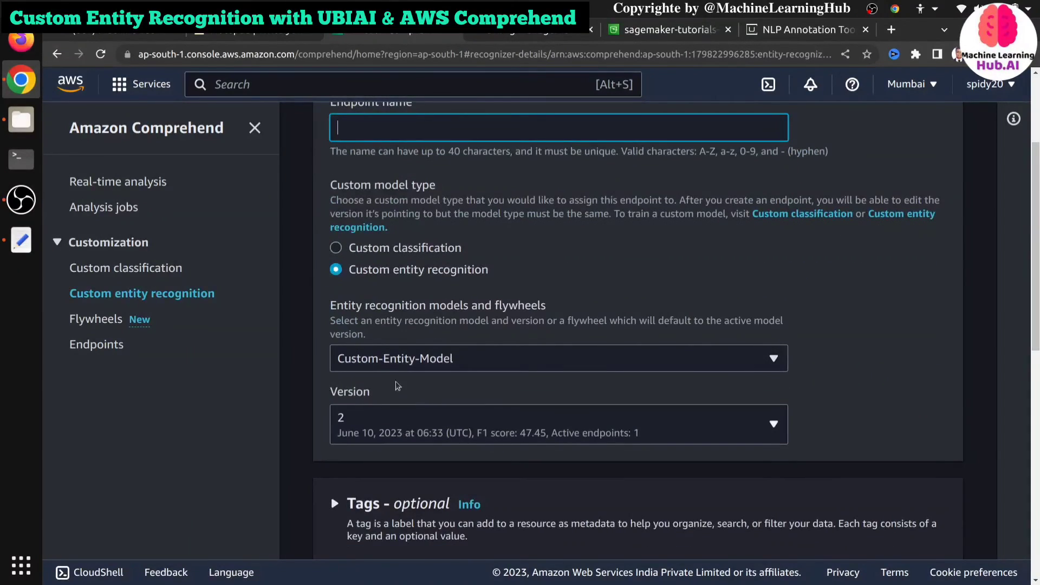
left_click(386, 433)
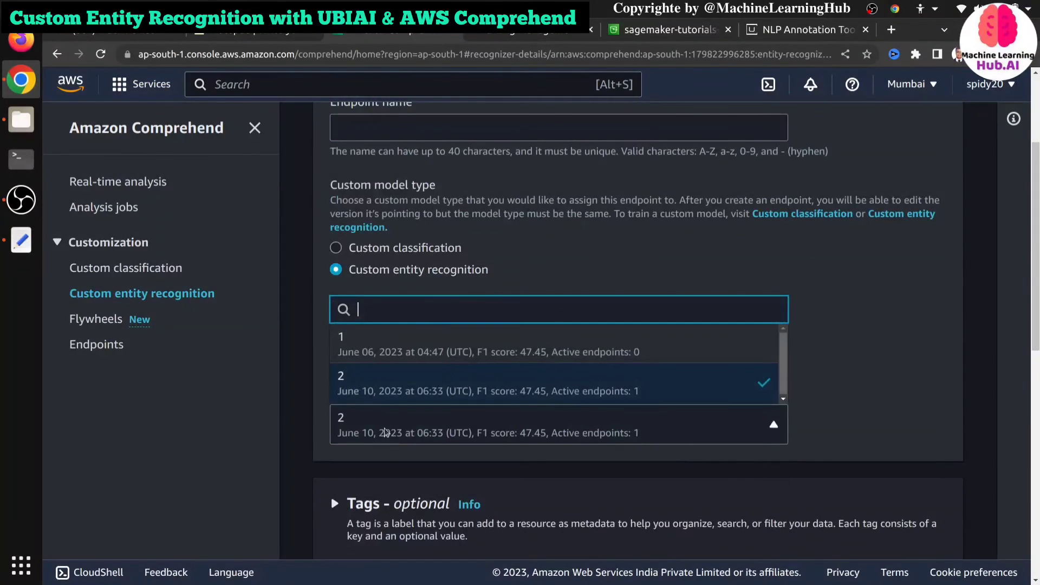
left_click(385, 432)
scroll(385, 431, "down", 7)
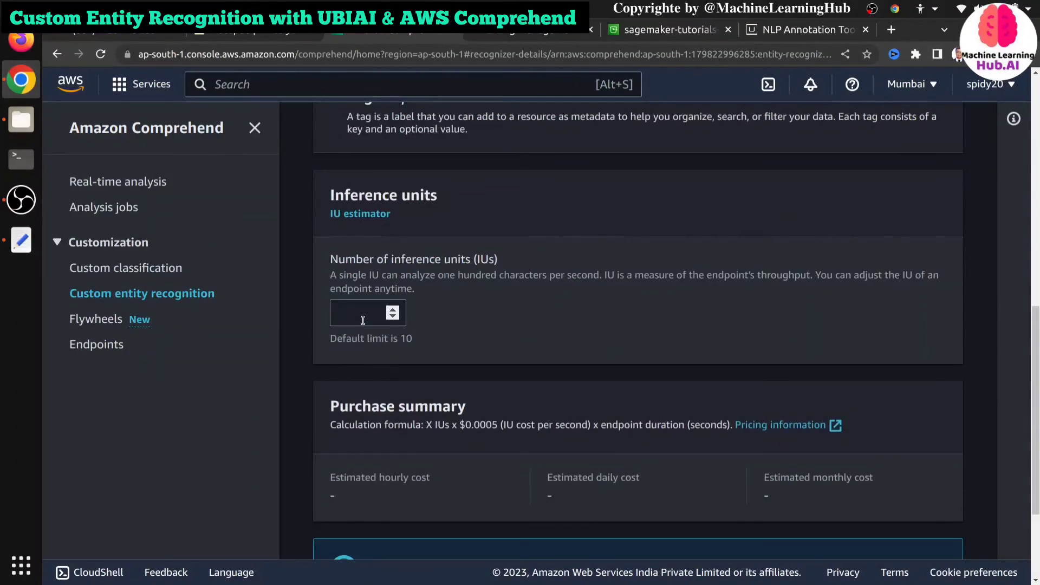
left_click(363, 320)
type("1")
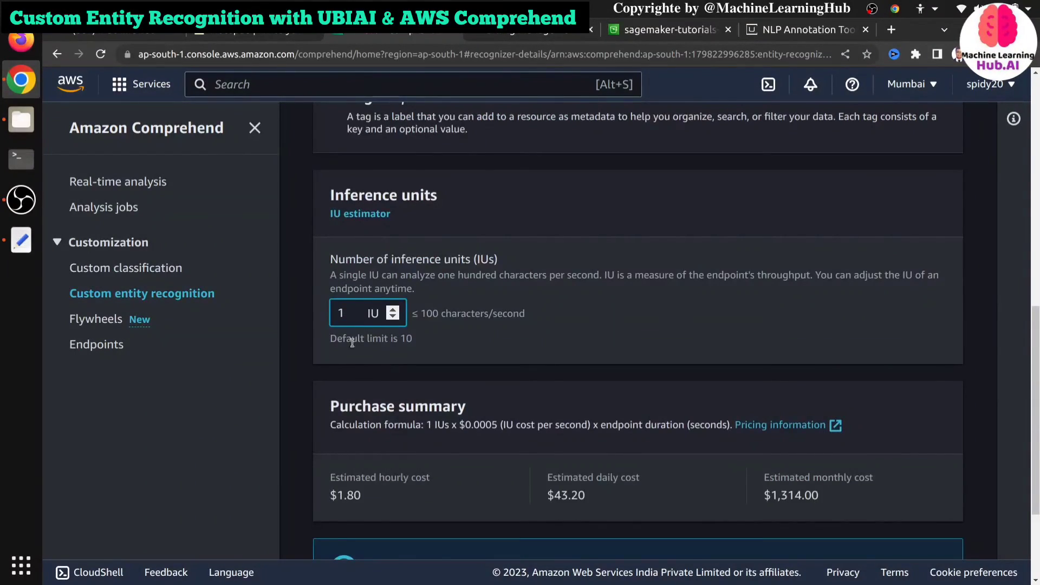
scroll(352, 342, "down", 2)
left_click_drag(334, 414, 373, 423)
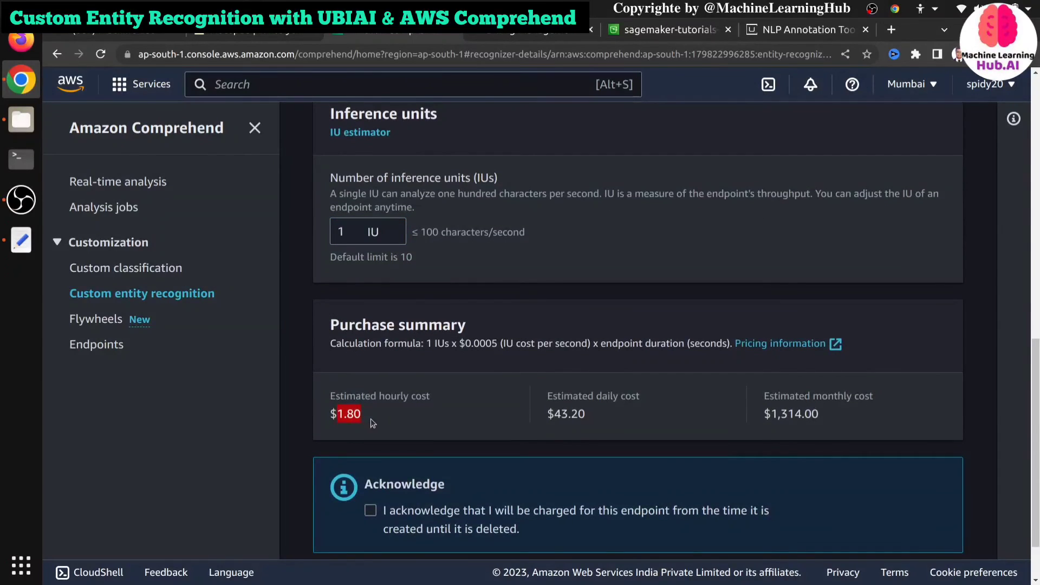
scroll(373, 423, "down", 2)
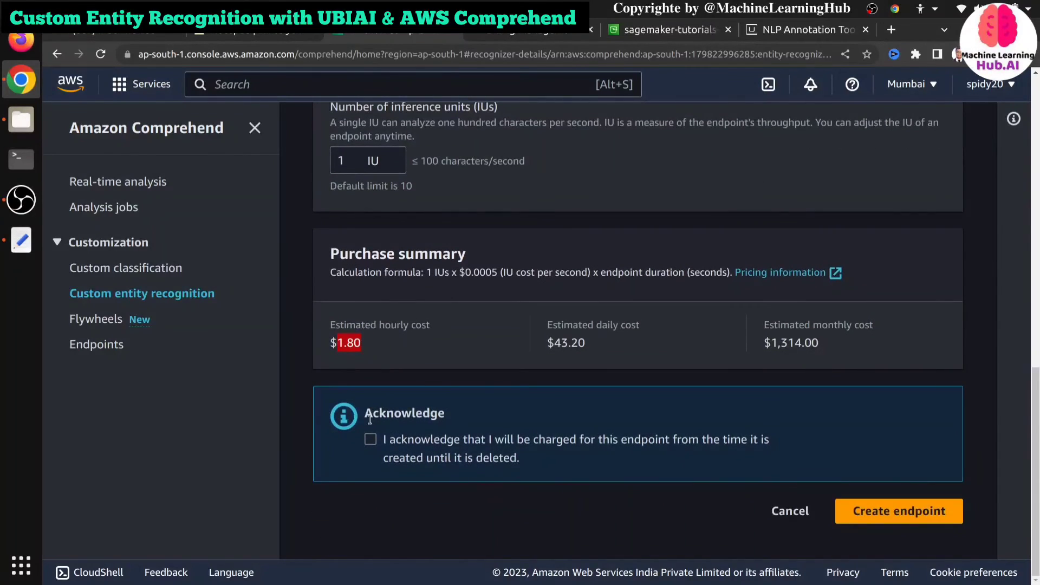
scroll(366, 418, "up", 10)
scroll(379, 357, "down", 10)
left_click(800, 518)
scroll(661, 430, "down", 5)
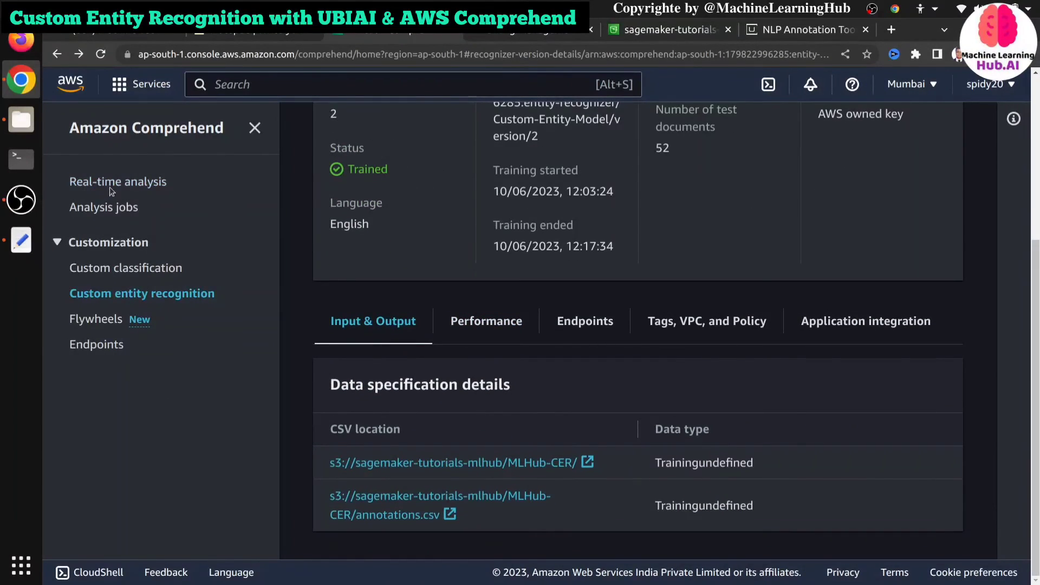
- Set up a custom real-time analysis with the Custom entity recognition model type and the MLHUB-CER endpoint
left_click(110, 182)
scroll(460, 348, "down", 5)
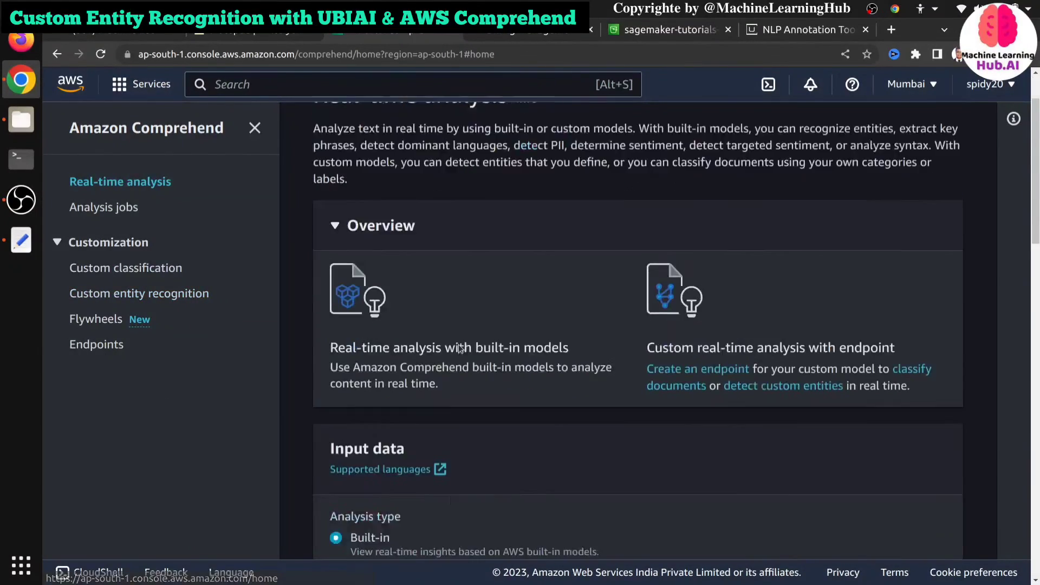
scroll(461, 349, "down", 3)
left_click(448, 352)
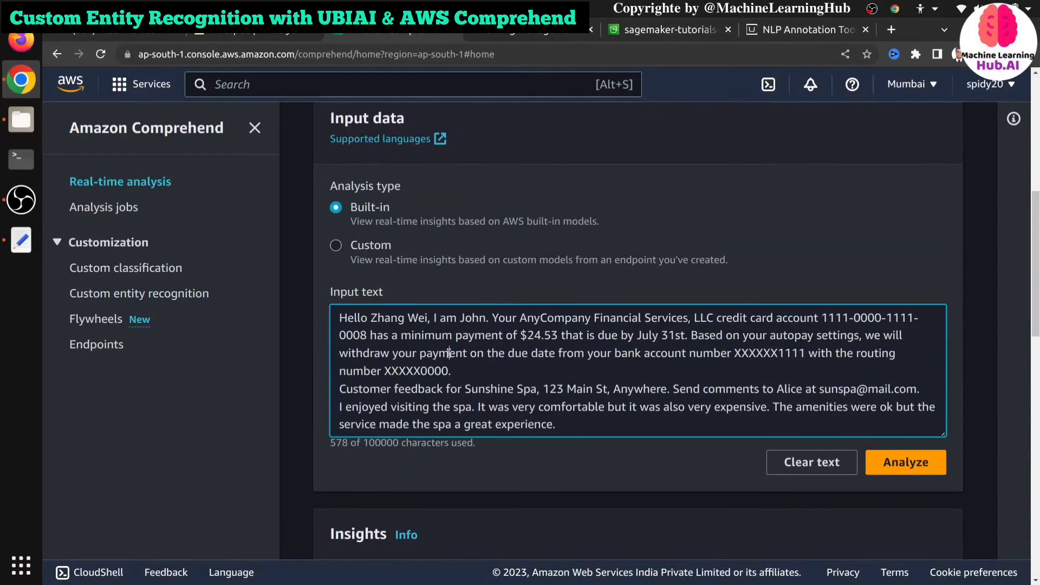
scroll(371, 275, "up", 2)
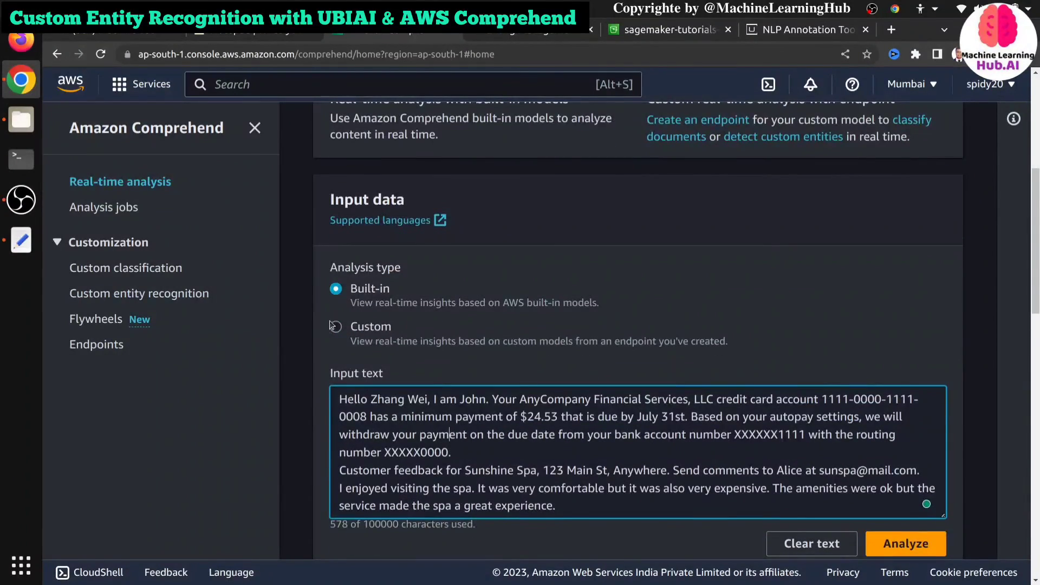
left_click(337, 328)
scroll(336, 334, "down", 3)
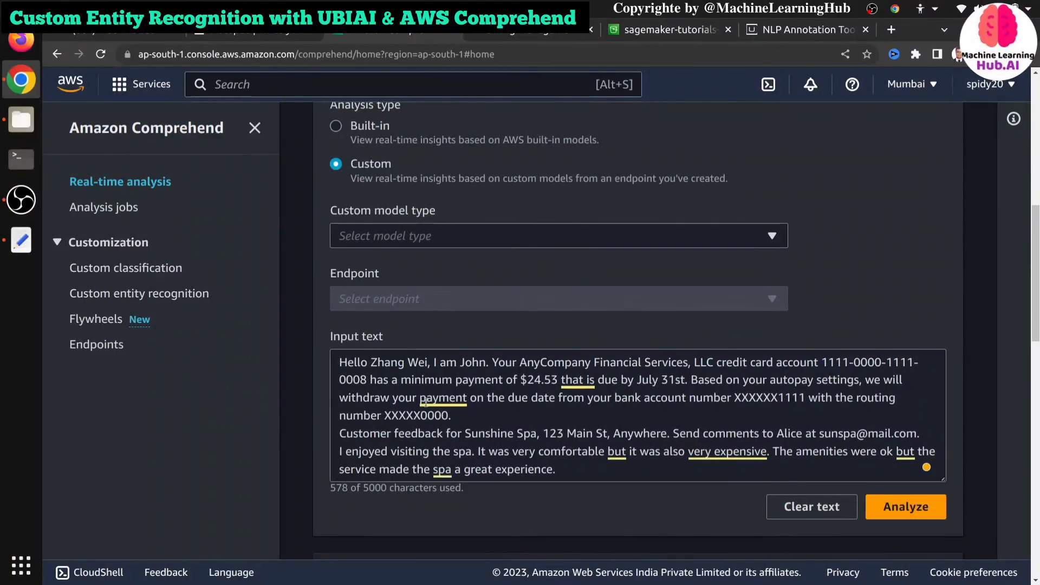
left_click(405, 234)
left_click(401, 310)
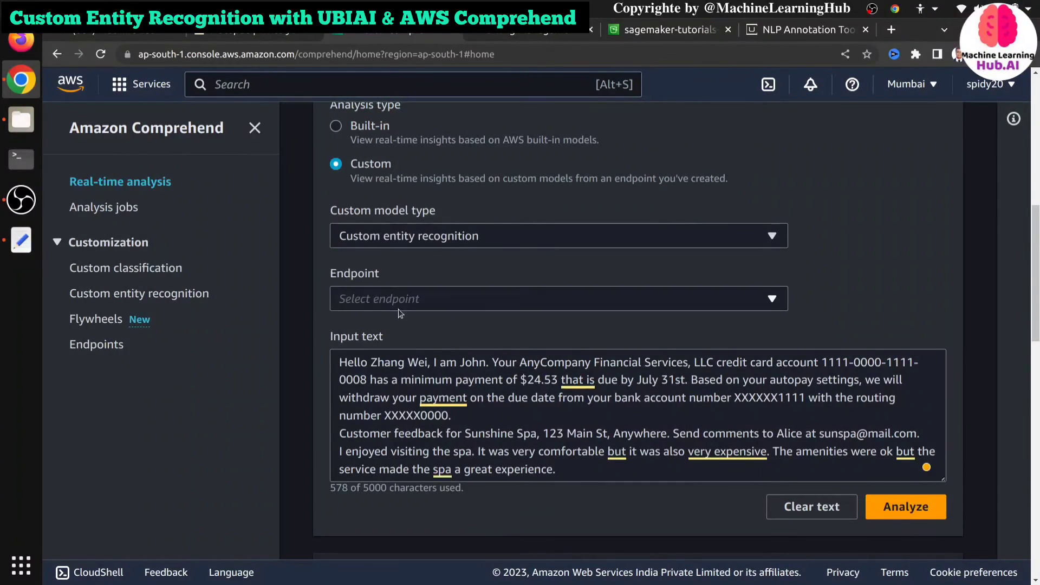
left_click(395, 303)
left_click(386, 349)
- Replace the sample input text with the full contents of AWS_Offering_Test.txt and analyze it, showing the detected entities
left_click(400, 398)
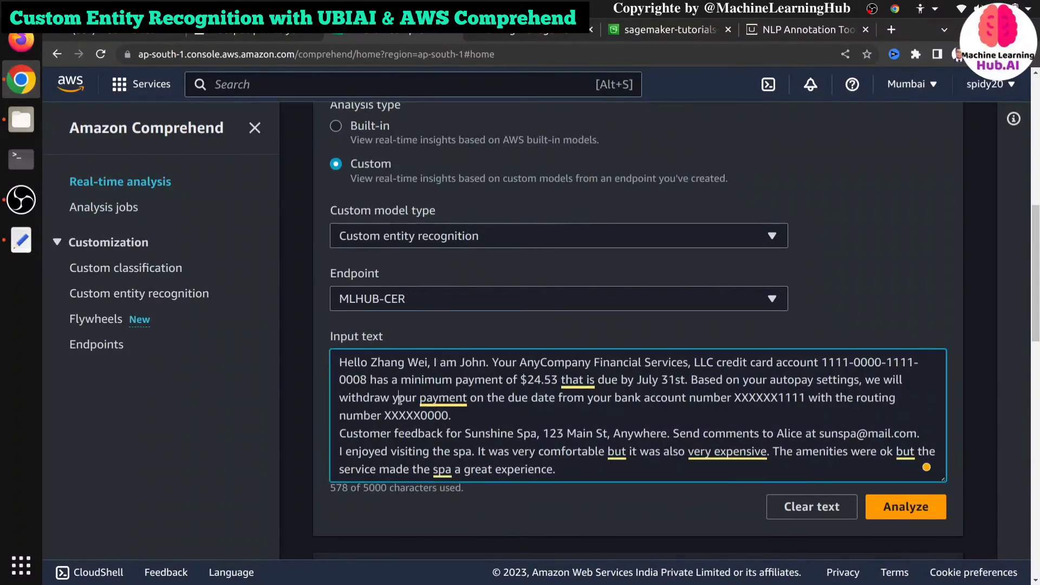
key("ctrl+a")
key("BackSpace")
left_click(21, 120)
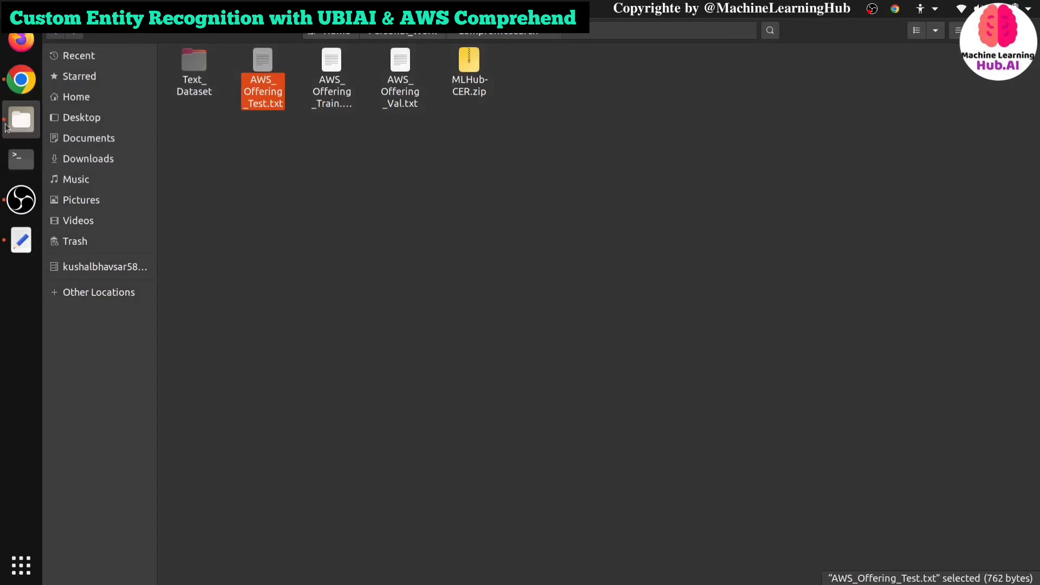
double_click(260, 87)
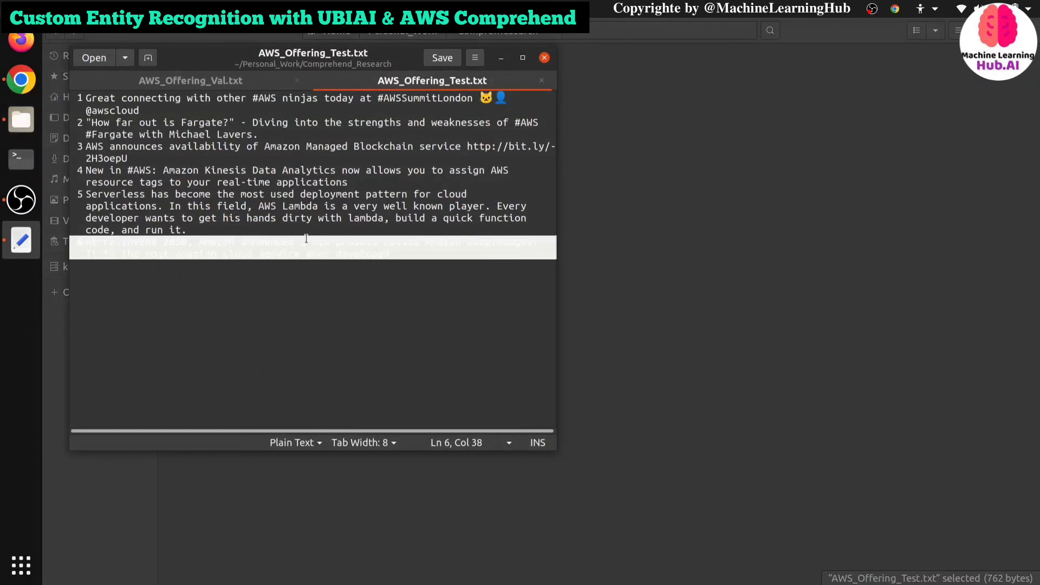
key("ctrl+a")
key("ctrl+c")
left_click(21, 80)
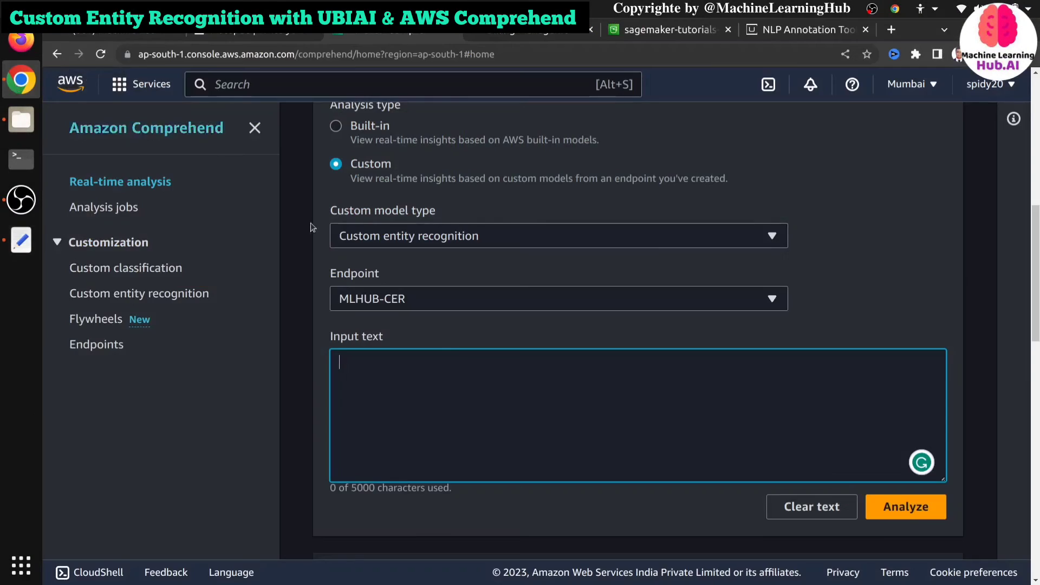
key("ctrl+v")
left_click(868, 506)
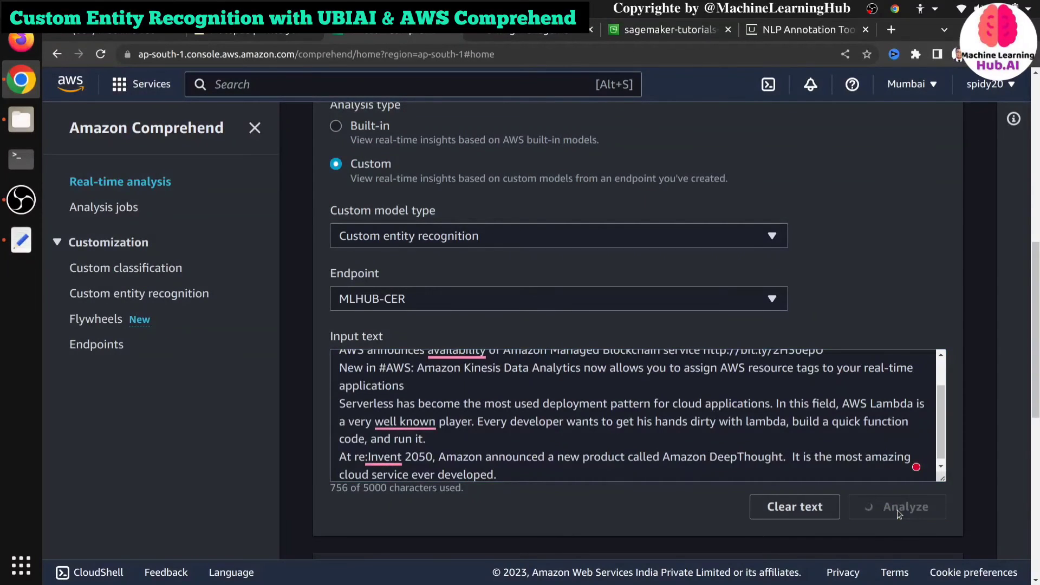
scroll(684, 329, "down", 5)
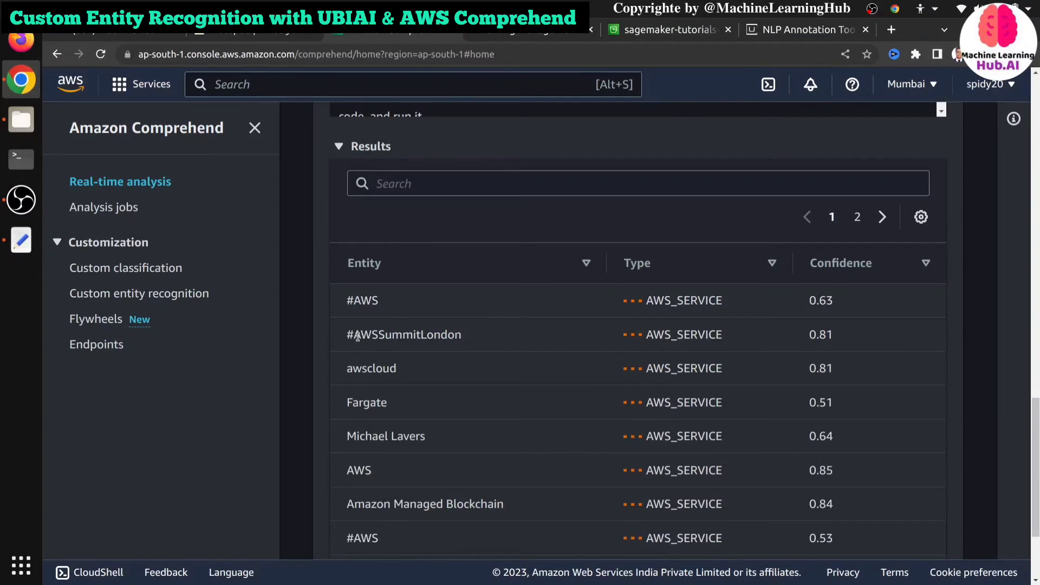
- Examine the entities detected in the test text, including #AWSSummitLondon, Fargate, Amazon Managed Blockchain and Amazon Kinesis Data Analytics, with their types and confidence scores
left_click_drag(347, 336, 463, 336)
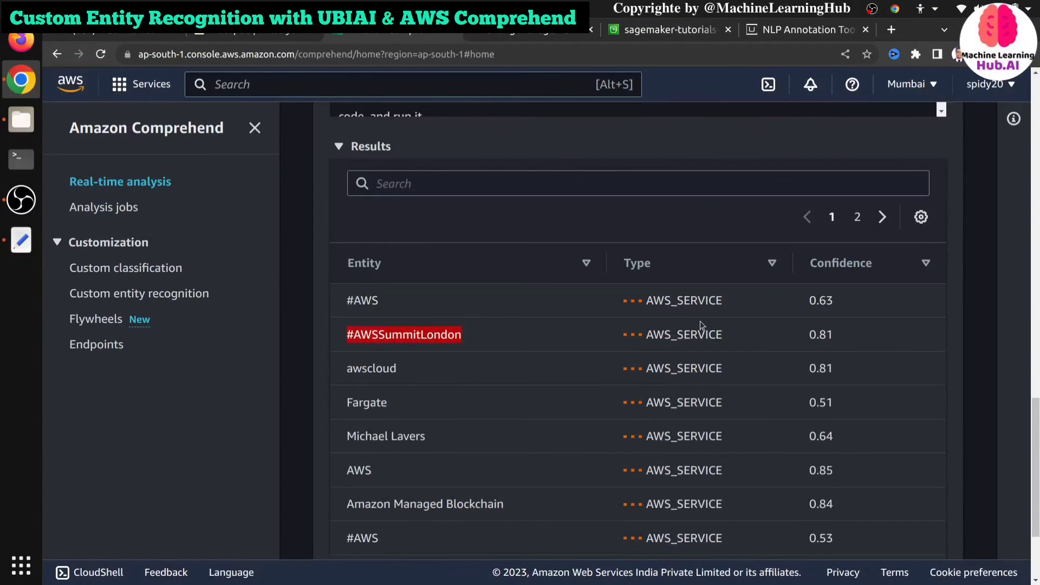
left_click_drag(700, 325, 903, 345)
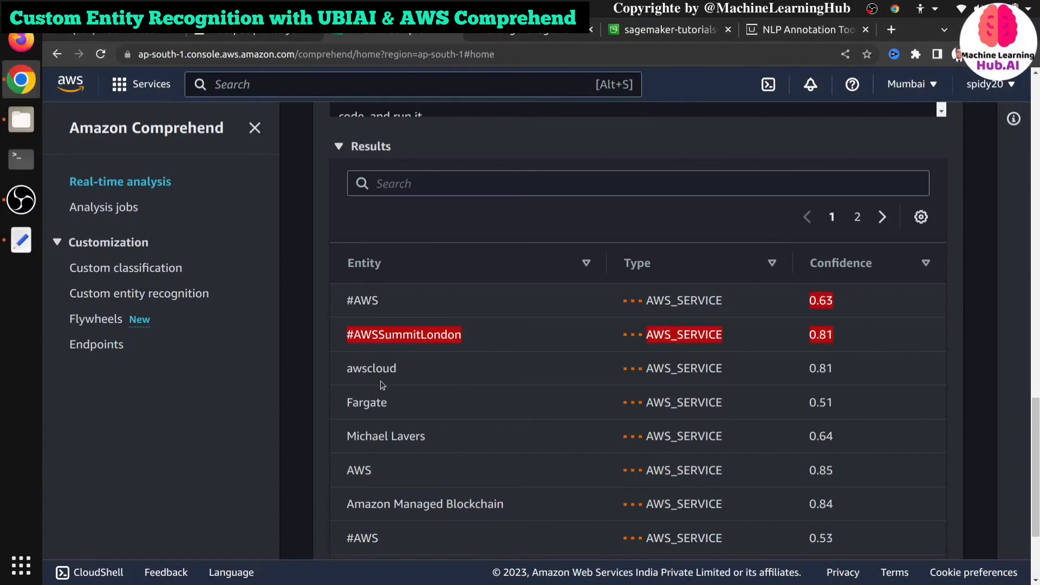
double_click(345, 403)
scroll(355, 463, "down", 2)
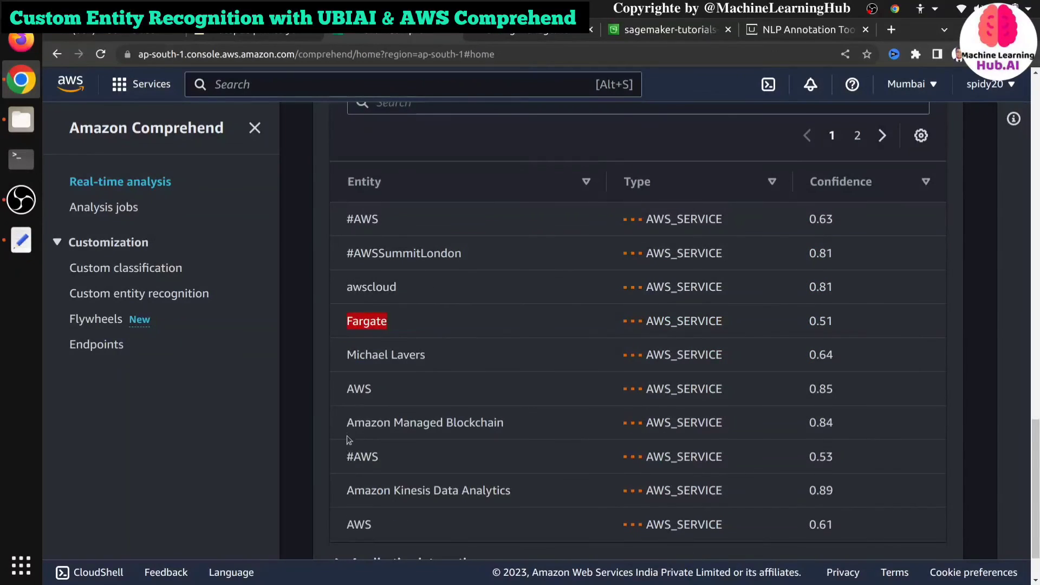
left_click(350, 424)
left_click_drag(349, 424, 520, 421)
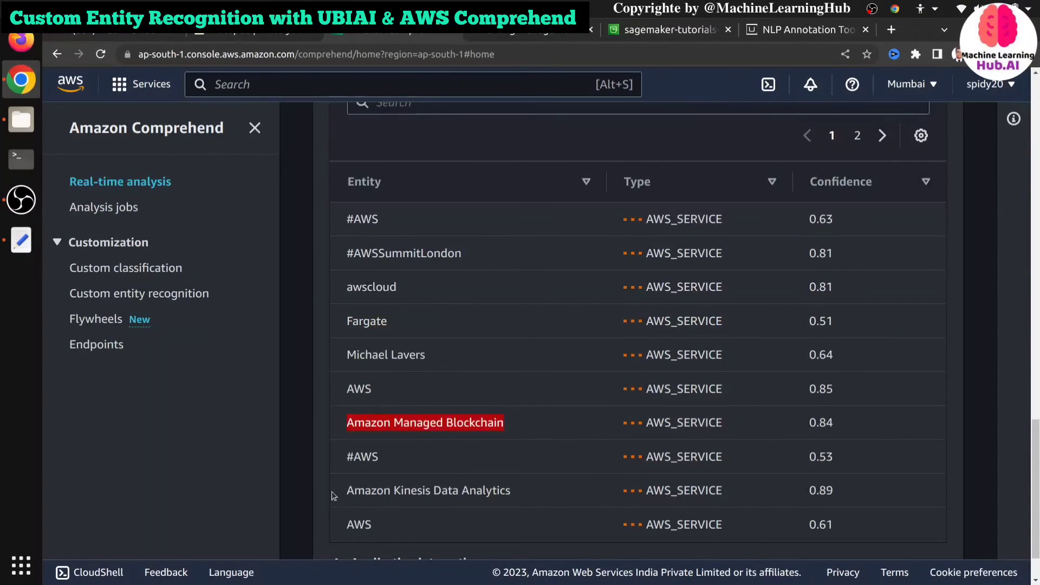
left_click_drag(333, 496, 596, 489)
scroll(623, 480, "down", 1)
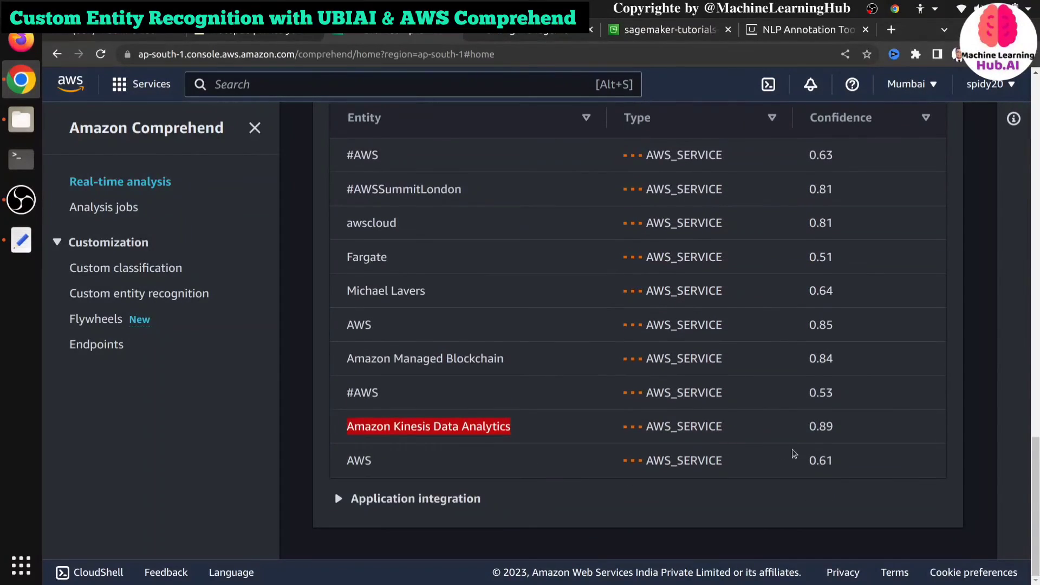
scroll(790, 454, "up", 8)
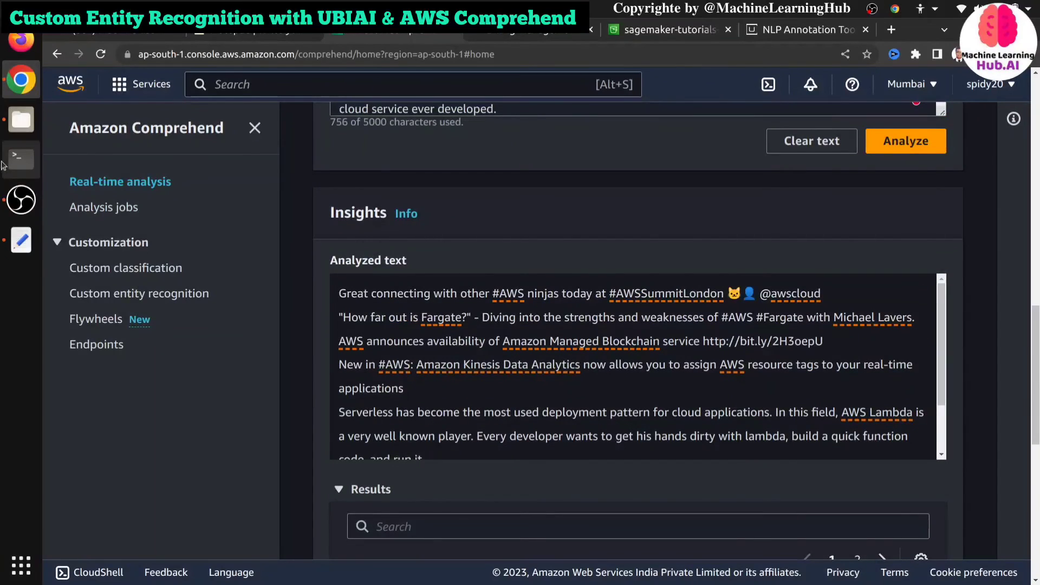
- Replace the input text with the full contents of AWS_Offering_Val.txt and analyze it with the MLHUB-CER endpoint
left_click(19, 122)
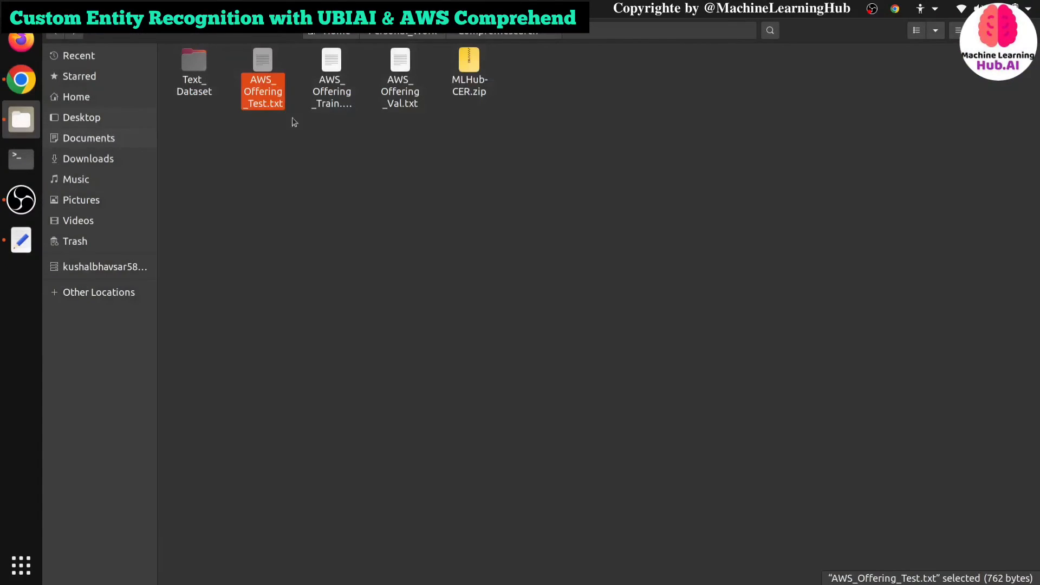
double_click(403, 81)
left_click(377, 196)
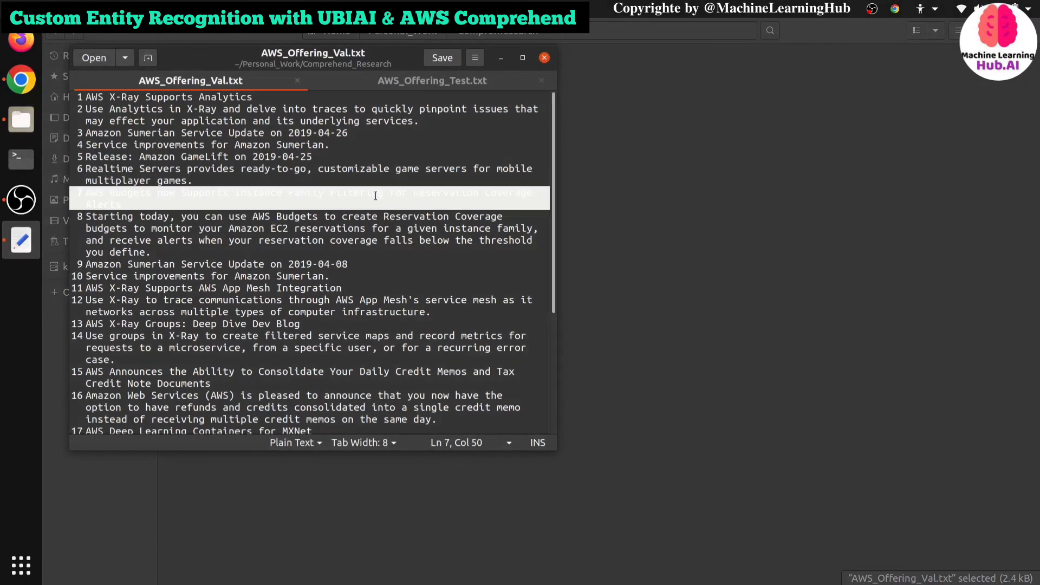
key("ctrl+a")
left_click(8, 81)
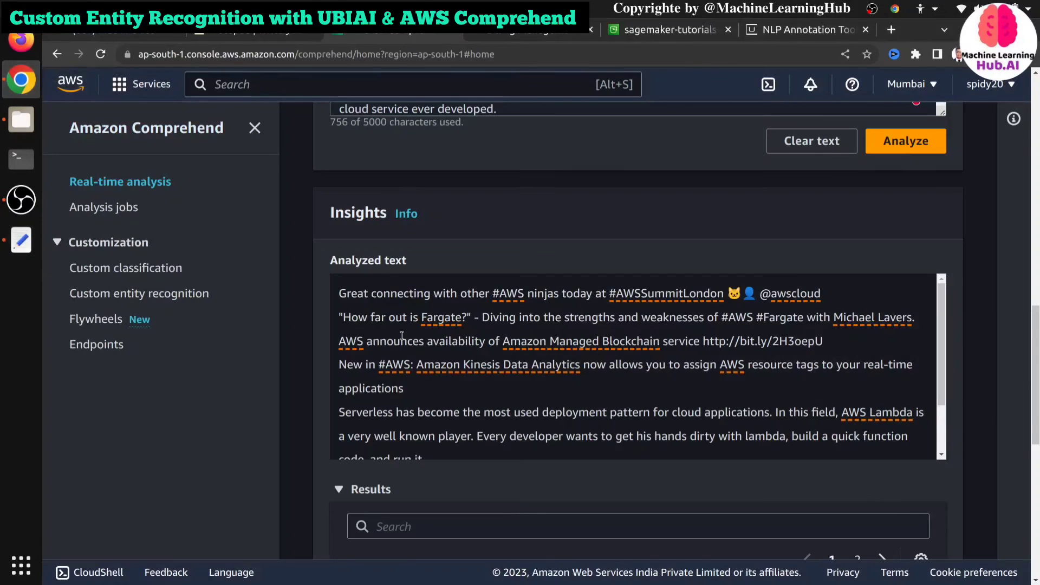
scroll(421, 346, "up", 6)
left_click(432, 329)
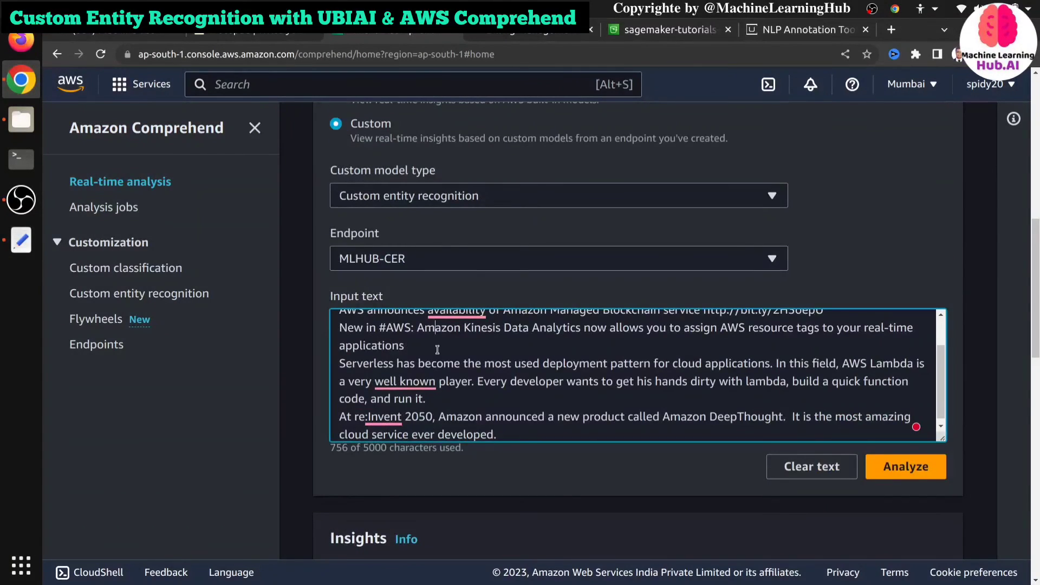
key("ctrl+a")
key("ctrl+v")
left_click(897, 466)
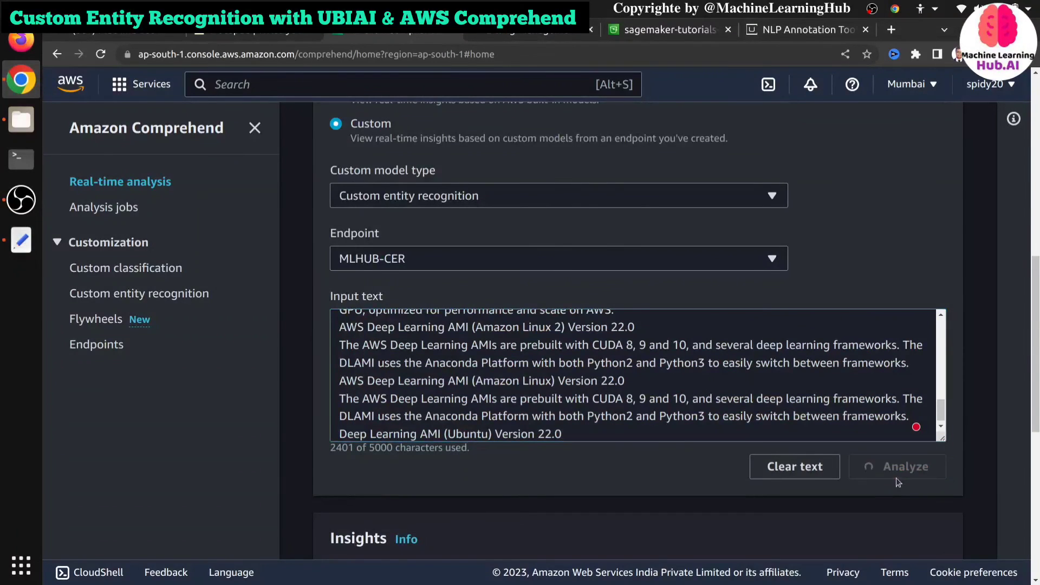
- Examine the first page of entity results for the validation text, checking each entity's AWS_SERVICE type and confidence
scroll(567, 390, "down", 5)
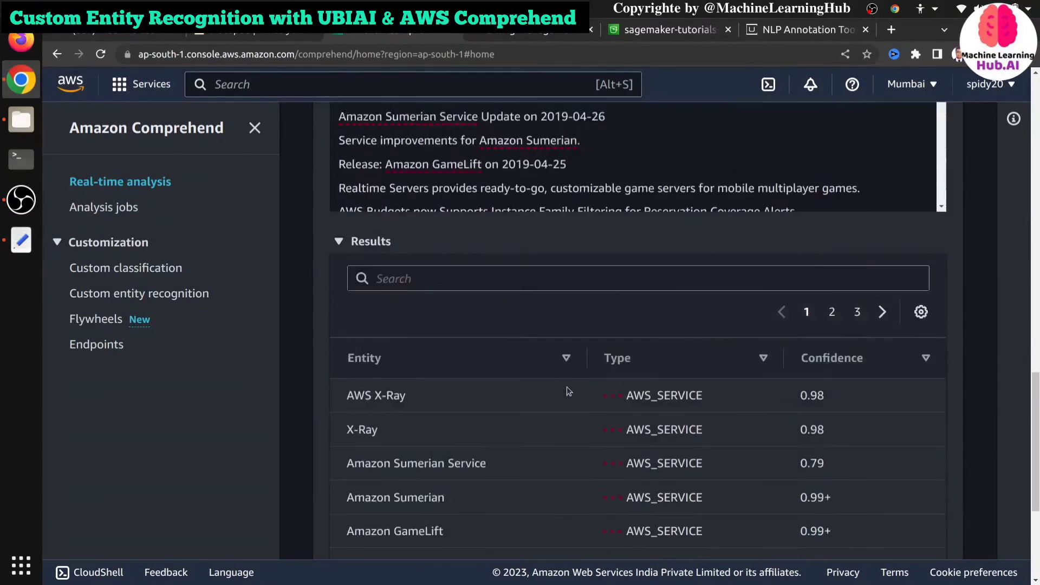
scroll(490, 383, "down", 3)
scroll(472, 406, "up", 3)
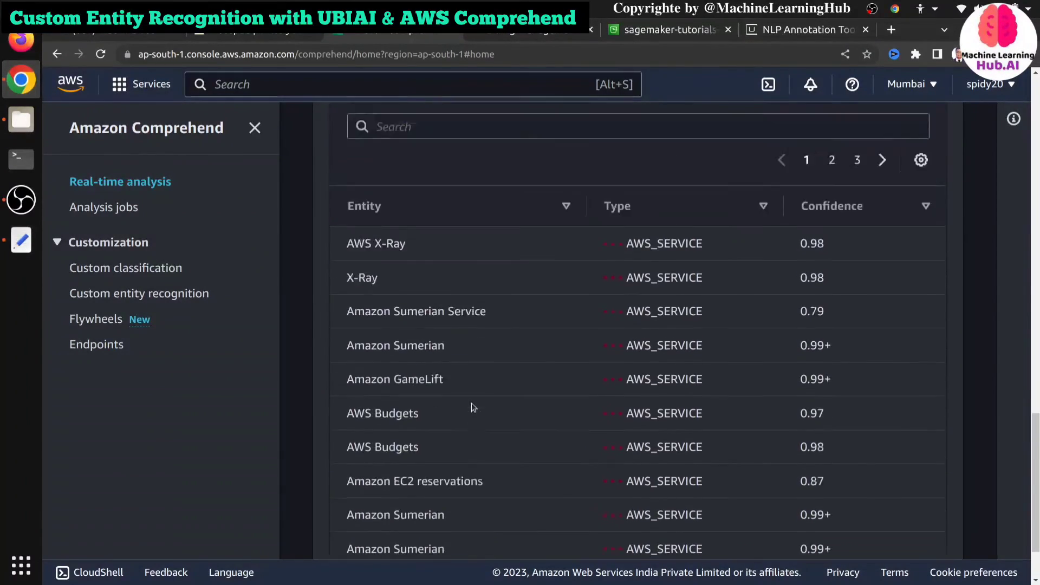
left_click_drag(347, 321, 407, 321)
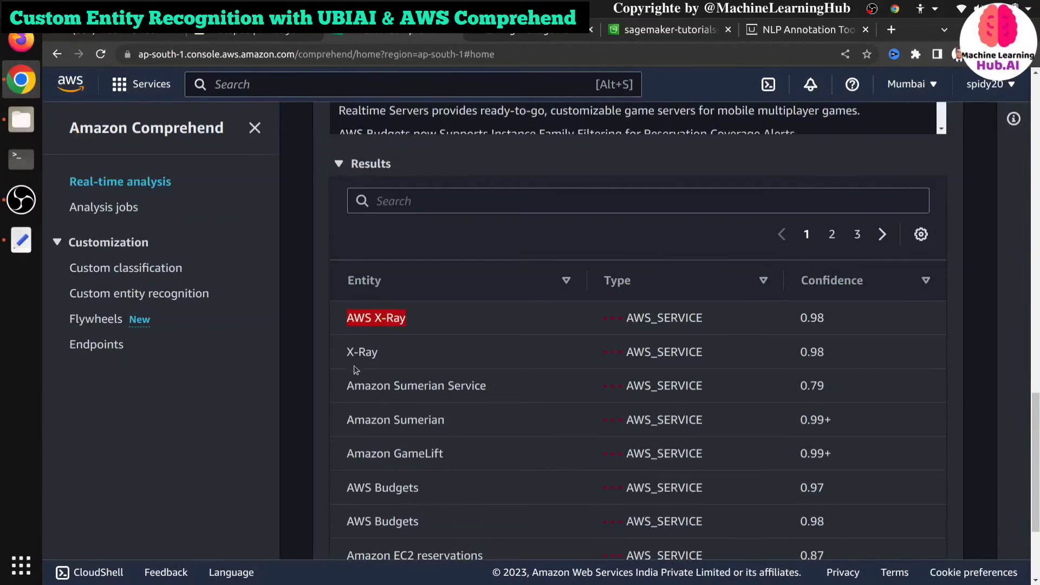
left_click_drag(347, 386, 490, 387)
scroll(457, 412, "down", 2)
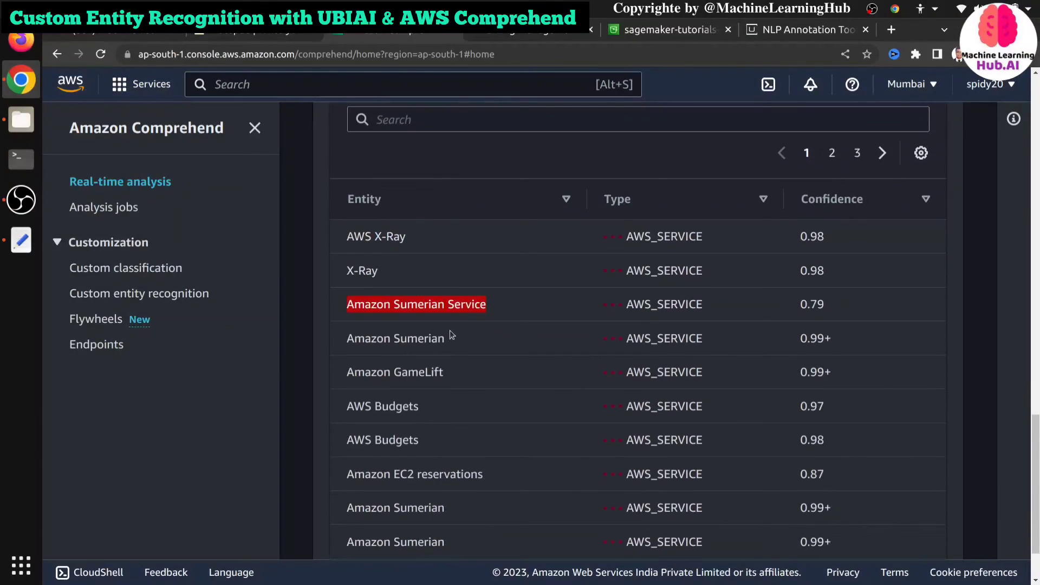
left_click(454, 373)
scroll(374, 398, "down", 2)
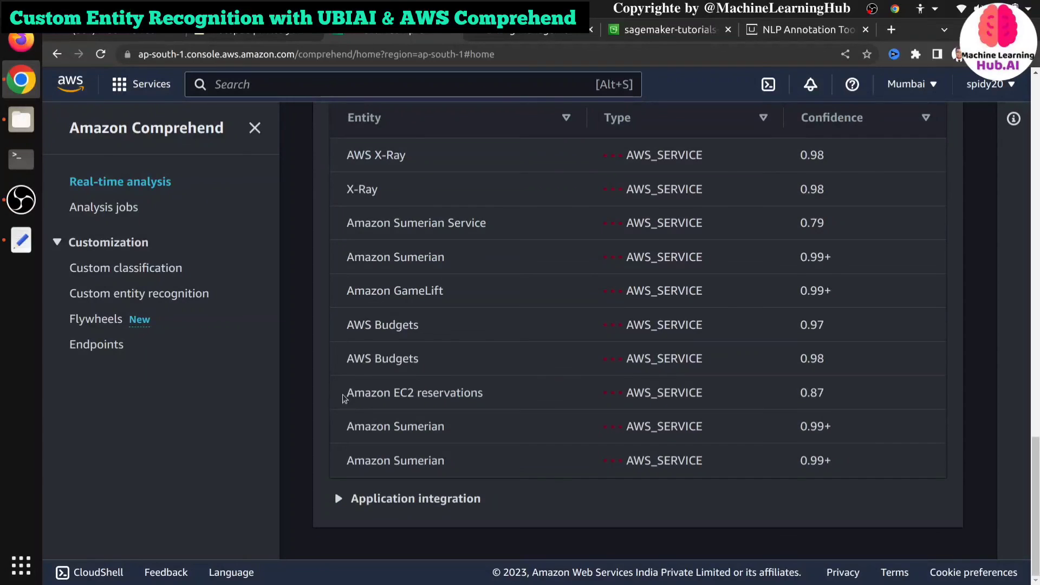
left_click_drag(343, 393, 550, 395)
left_click_drag(446, 427, 364, 431)
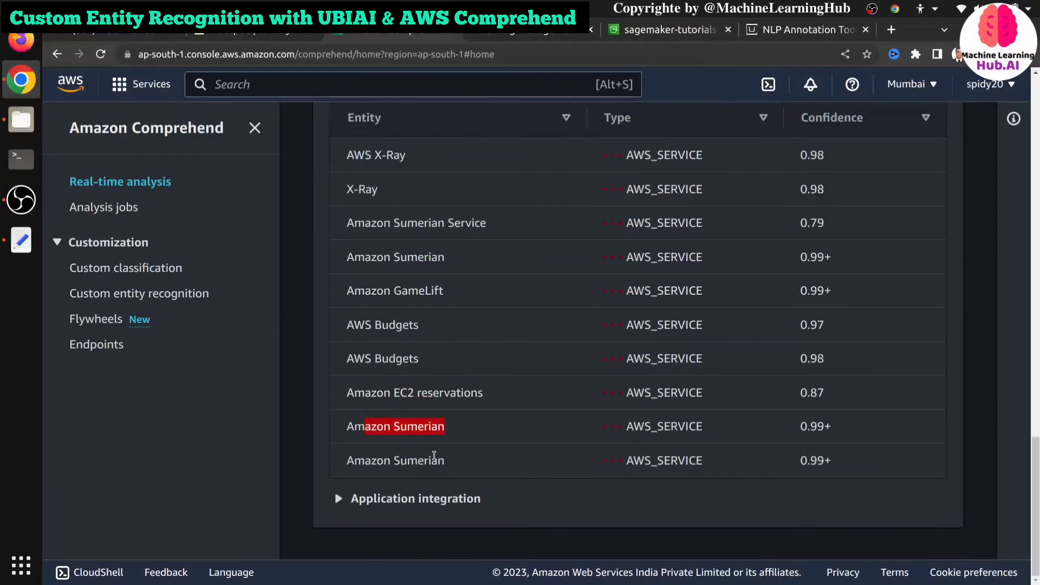
left_click_drag(453, 462, 351, 459)
scroll(362, 438, "up", 5)
scroll(362, 437, "down", 5)
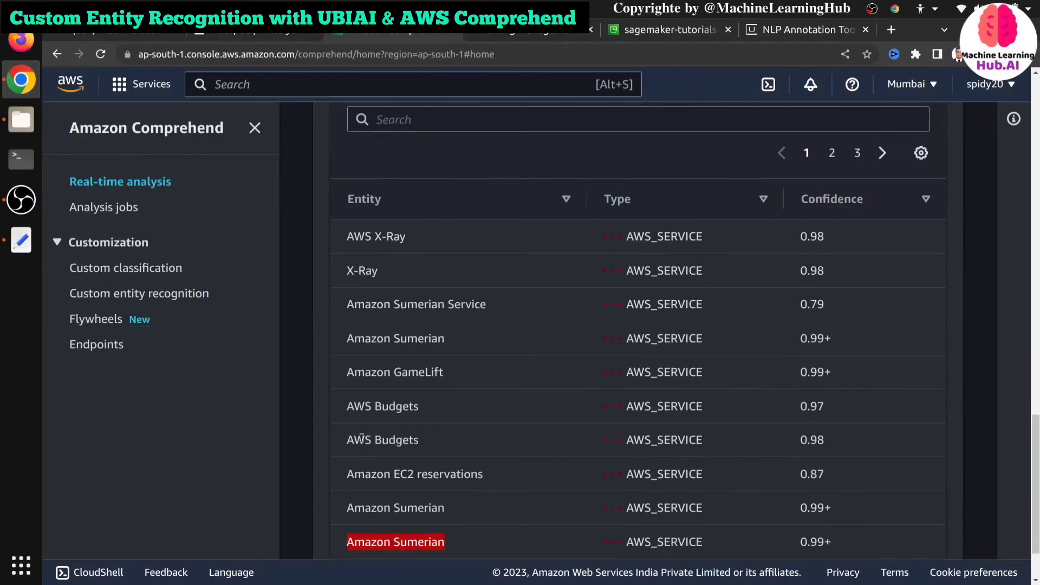
- Read through the analyzed validation text to its end, checking which service names are underlined as entities
scroll(362, 441, "up", 10)
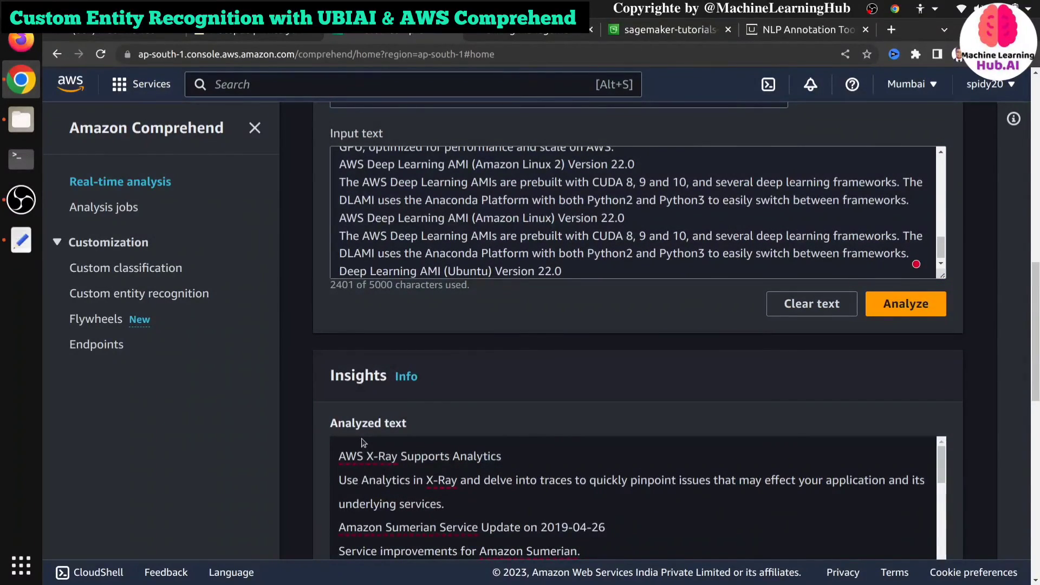
scroll(290, 413, "down", 5)
scroll(569, 245, "down", 2)
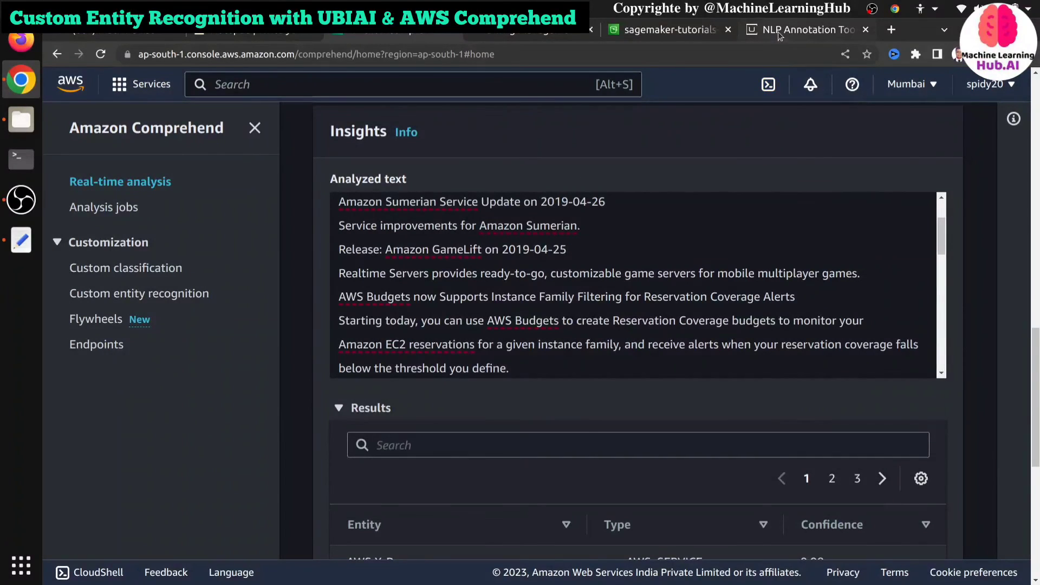
scroll(623, 319, "down", 10)
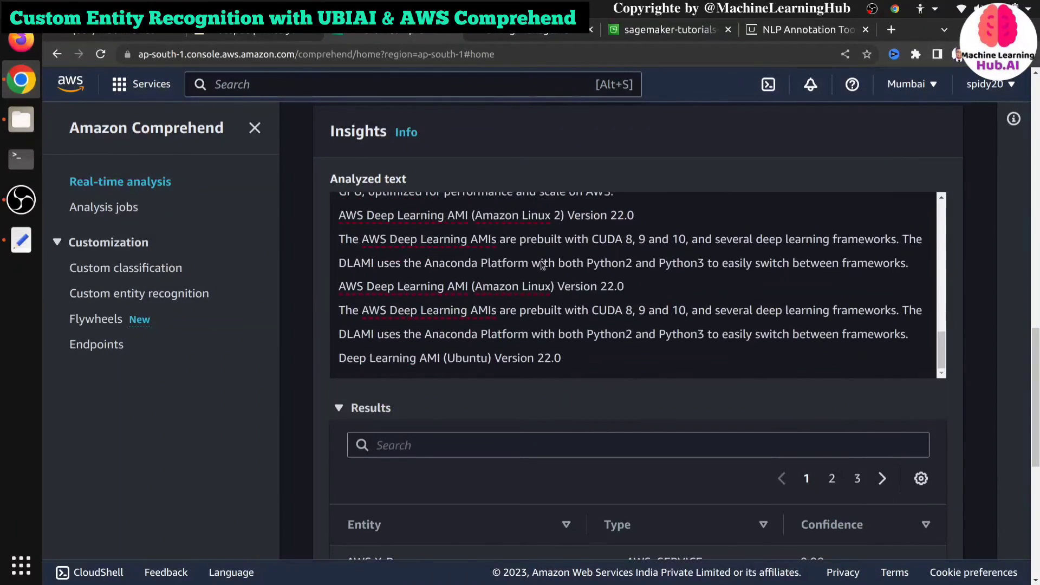
- Go over the "Flow of video" outline in the online notepad, comparing its items with the UBIAI annotation project and the Comprehend results
left_click(227, 33)
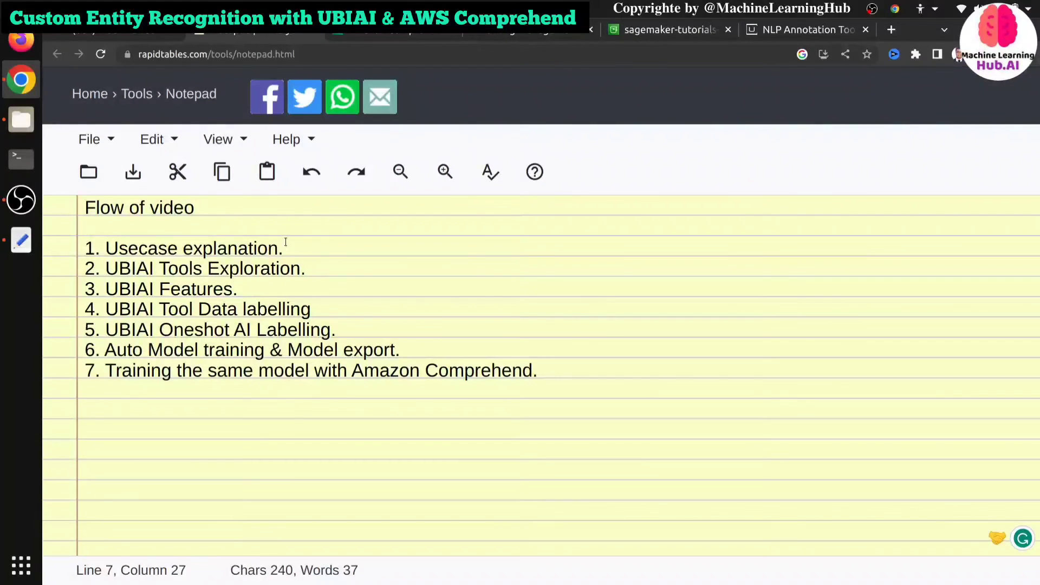
left_click_drag(283, 248, 82, 248)
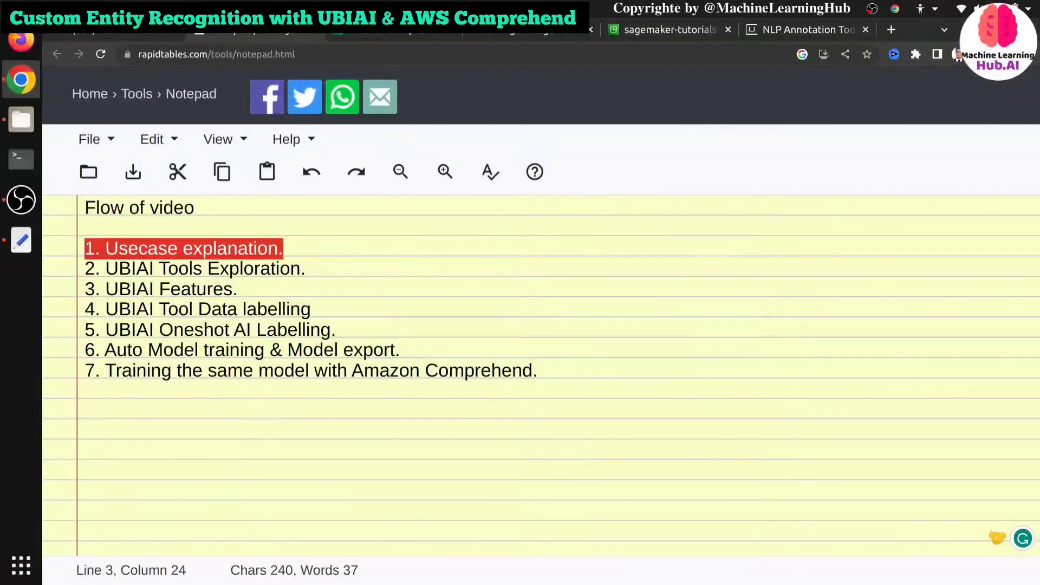
left_click(222, 332)
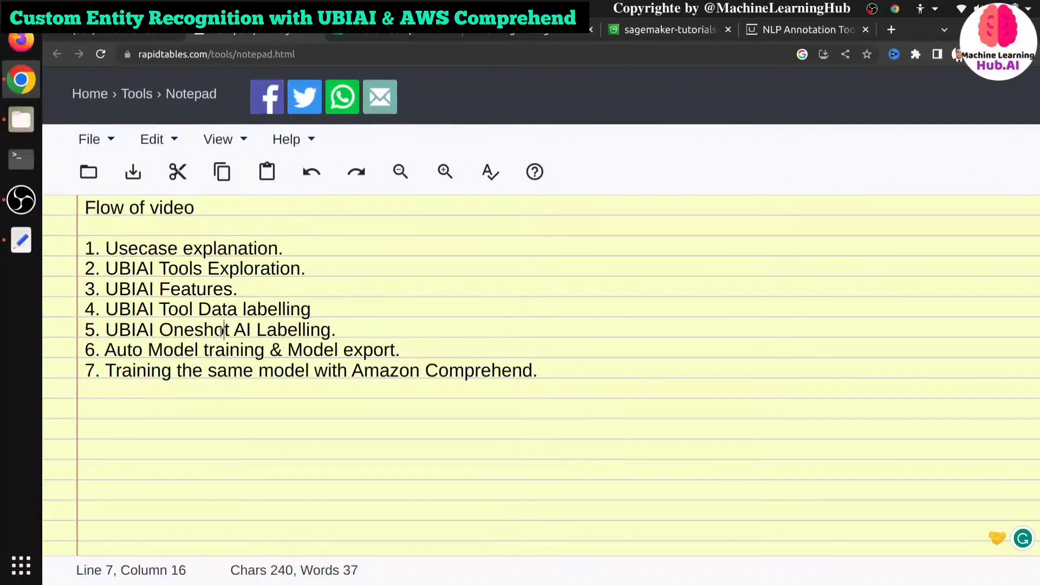
left_click_drag(241, 291, 249, 292)
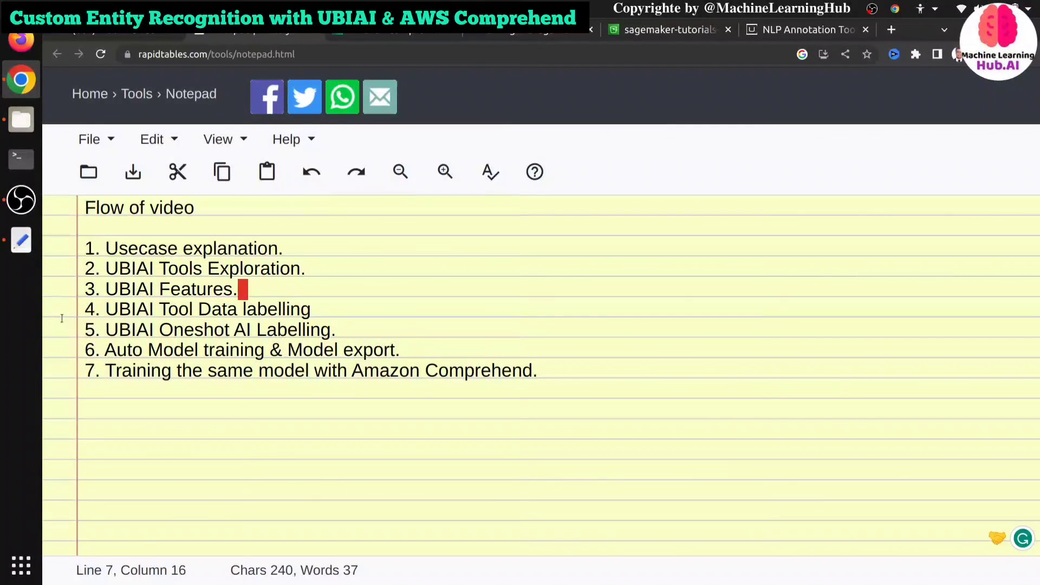
left_click(782, 32)
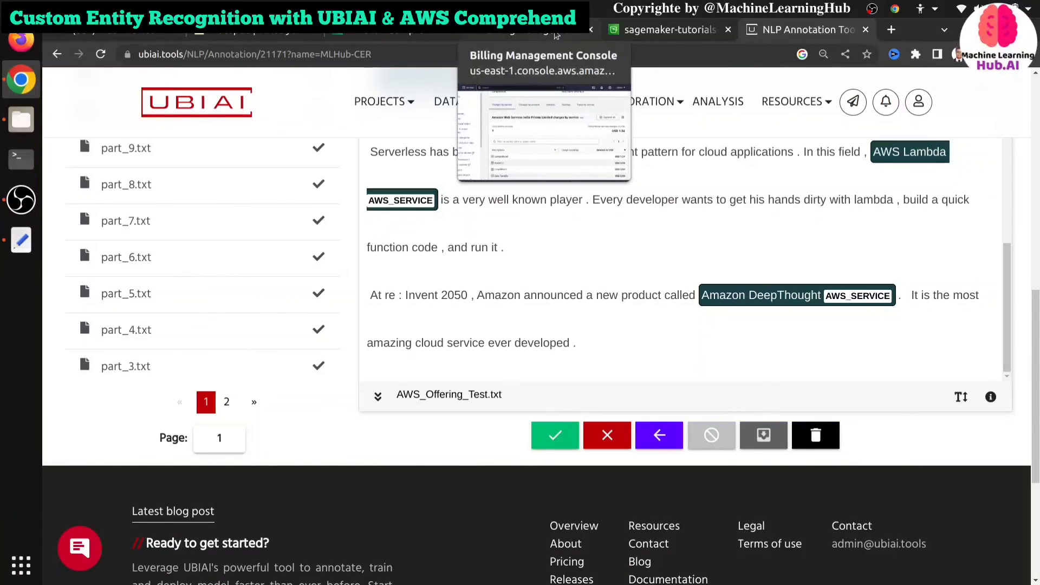
left_click(425, 33)
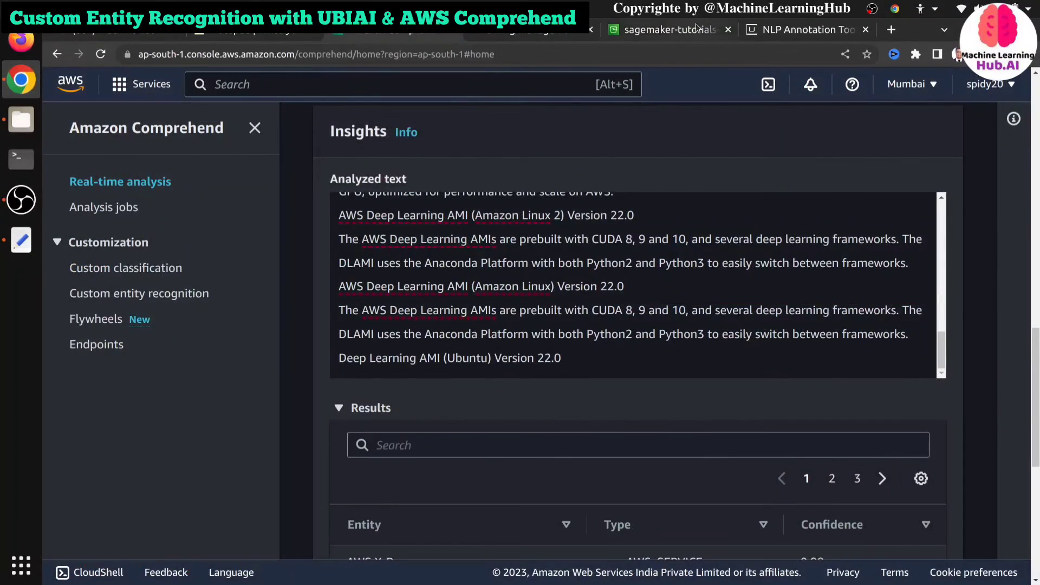
left_click(242, 31)
left_click(320, 330)
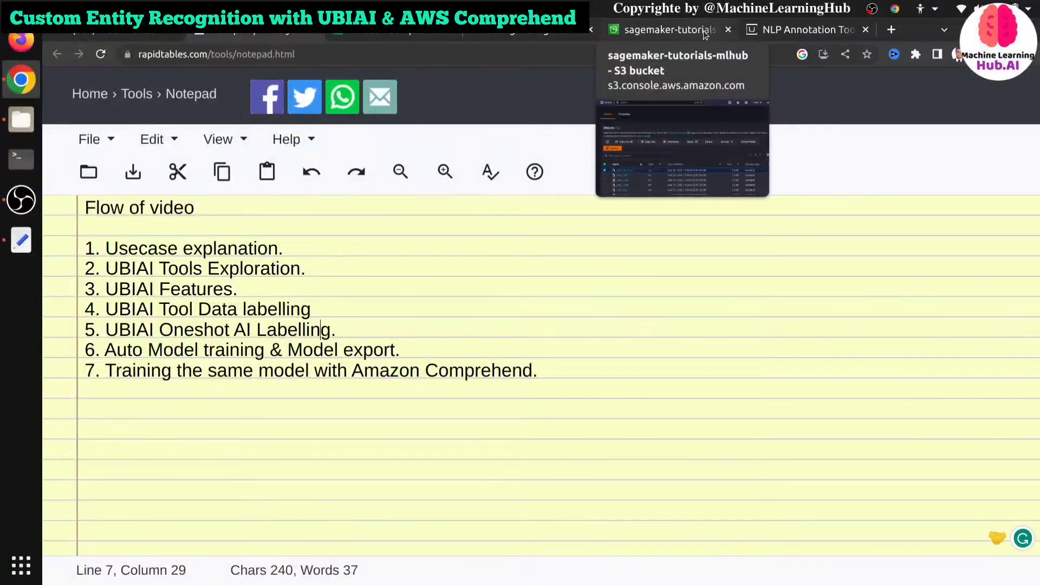
- Switch to the MLHub-CER project in UBIAI and view its Named Entity Recognition and Few Shot models
left_click(804, 30)
scroll(406, 307, "up", 6)
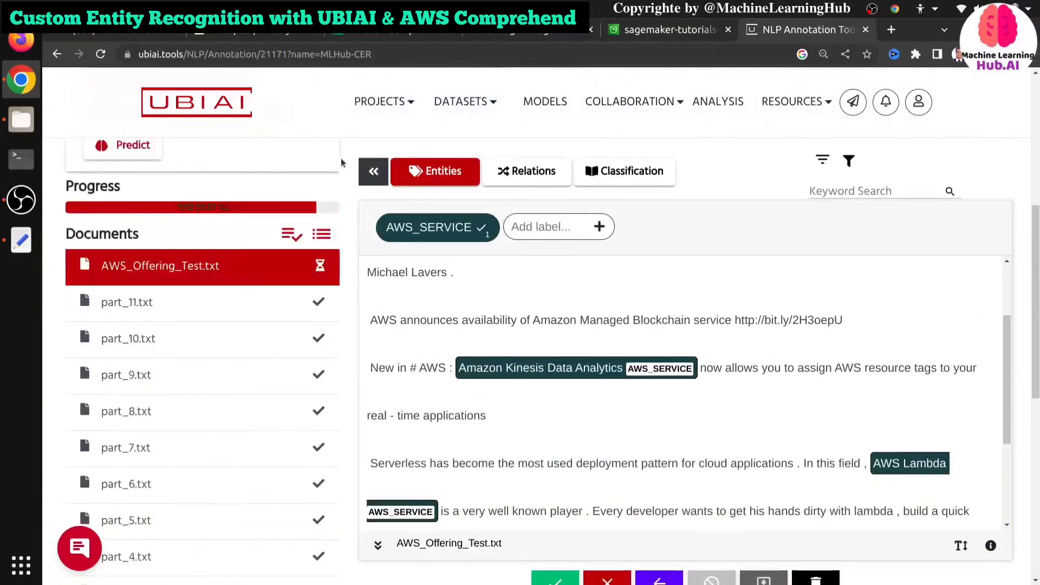
left_click(689, 172)
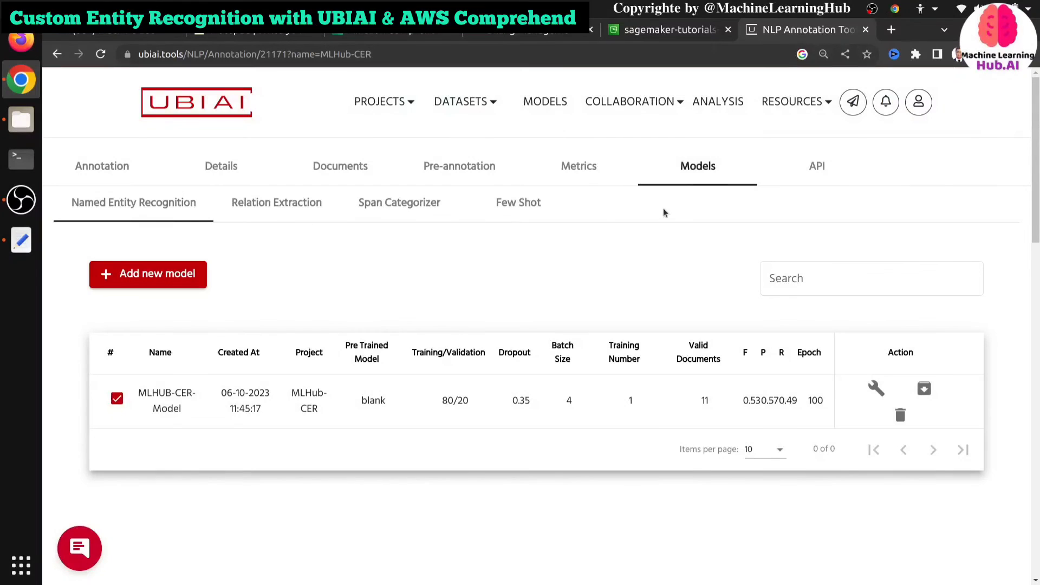
left_click(496, 203)
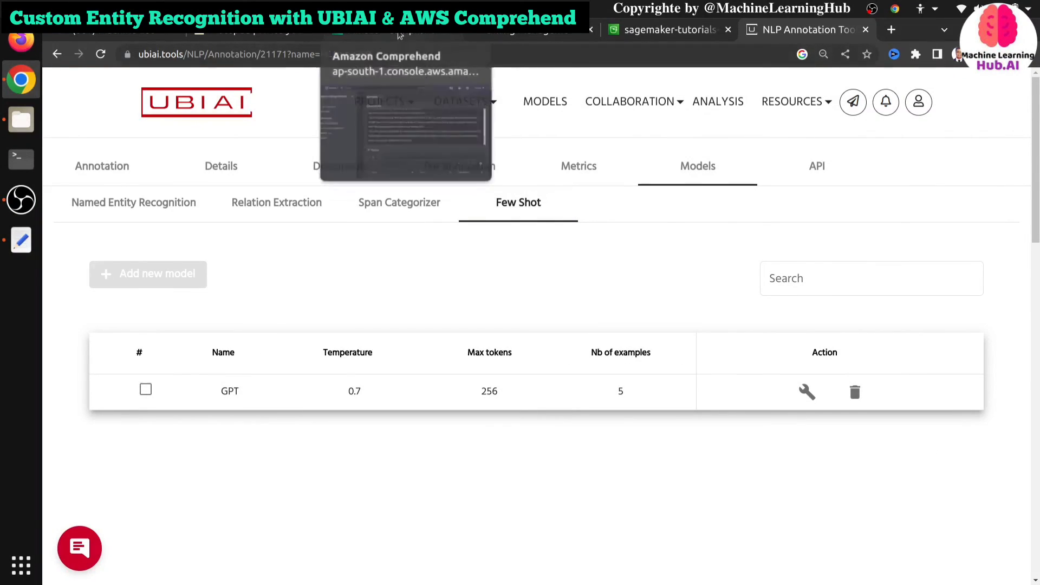
- Return to the notepad outline and review the items on auto model training, model export and training with Amazon Comprehend
left_click(276, 30)
left_click(308, 369)
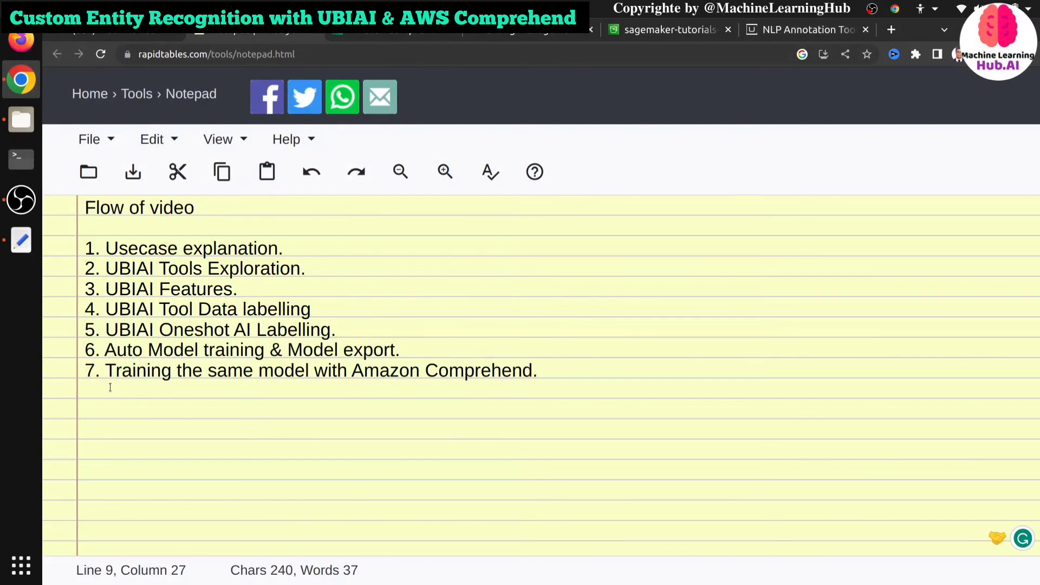
left_click_drag(105, 351, 246, 374)
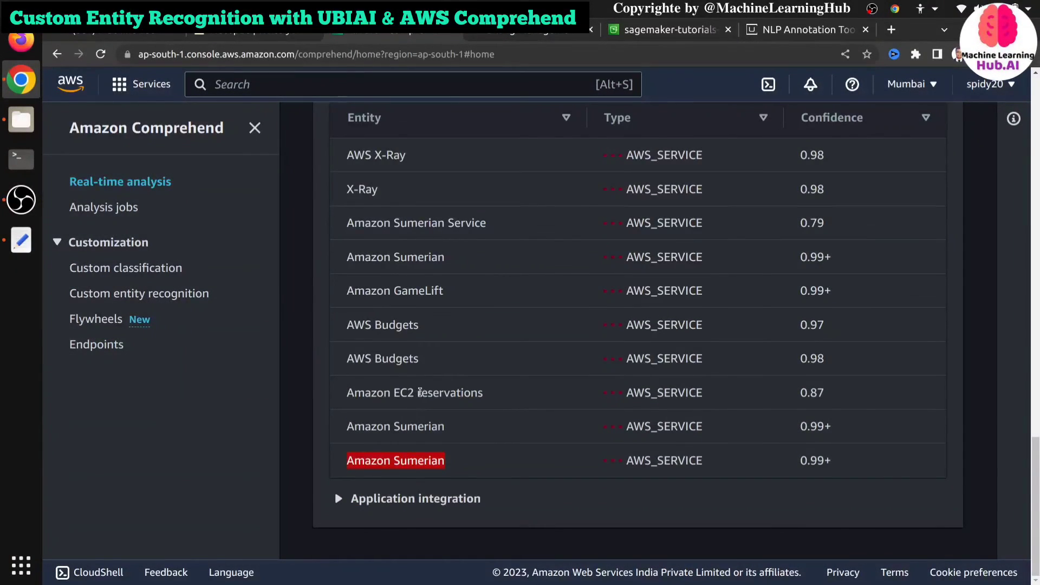
- Go back to the UBIAI project and look over its Few Shot models list
left_click(800, 37)
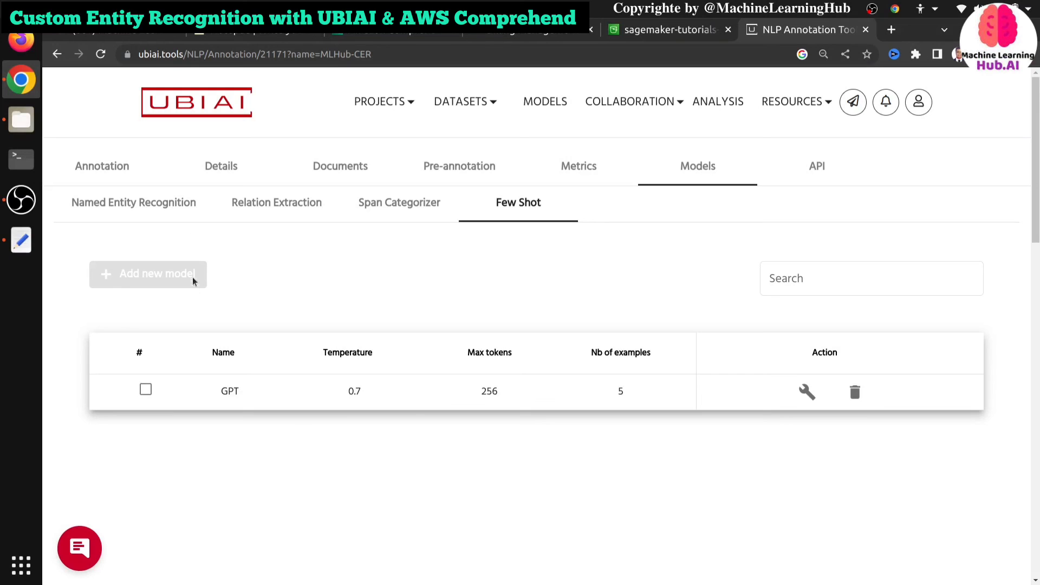
scroll(198, 299, "down", 3)
scroll(199, 323, "up", 3)
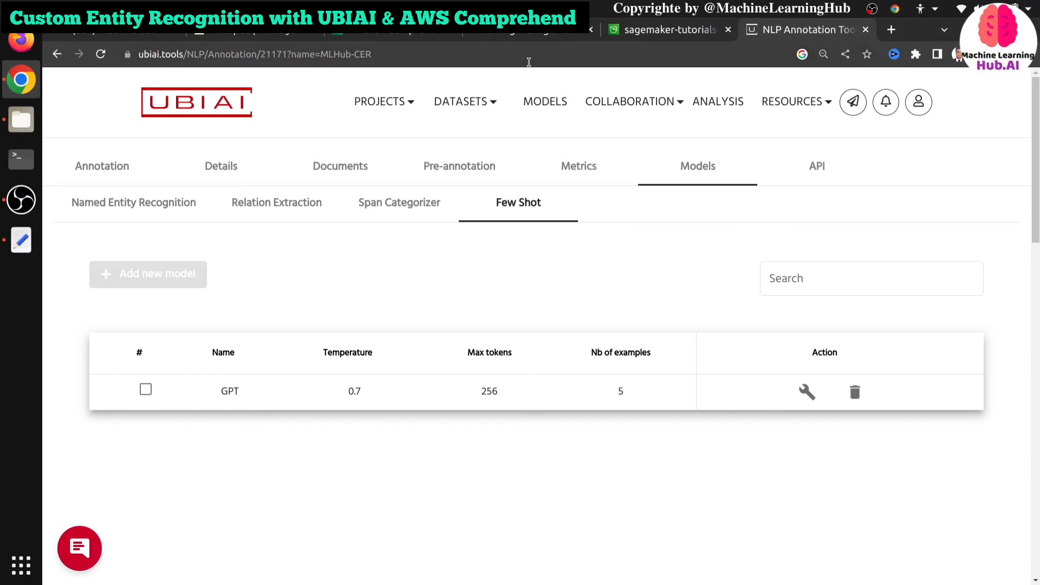
- Switch to the Amazon Comprehend console and delete the MLHUB-CER endpoint of the Custom-Entity-Model recognizer
left_click(410, 36)
scroll(413, 384, "up", 10)
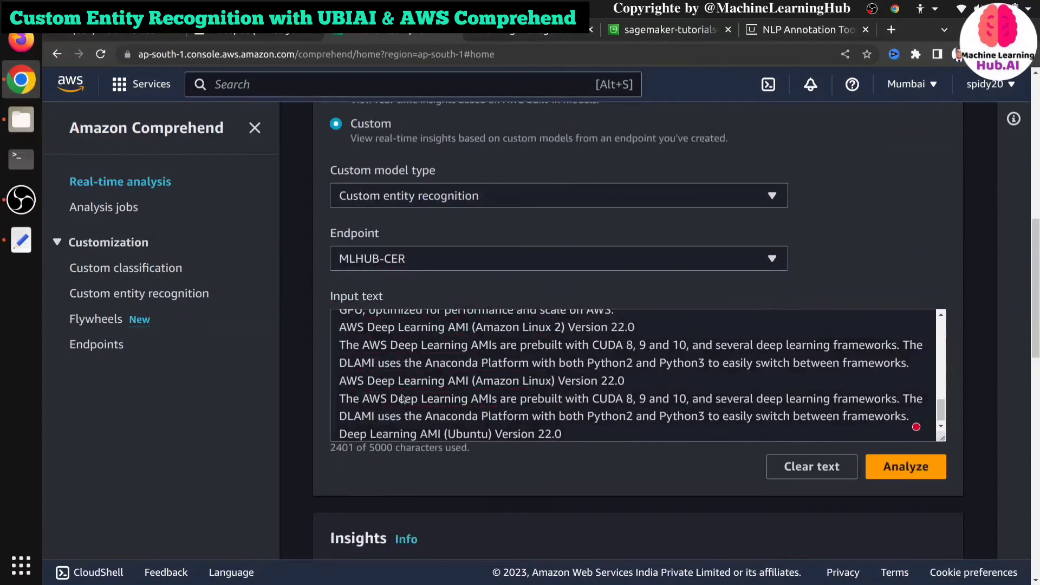
scroll(413, 384, "up", 5)
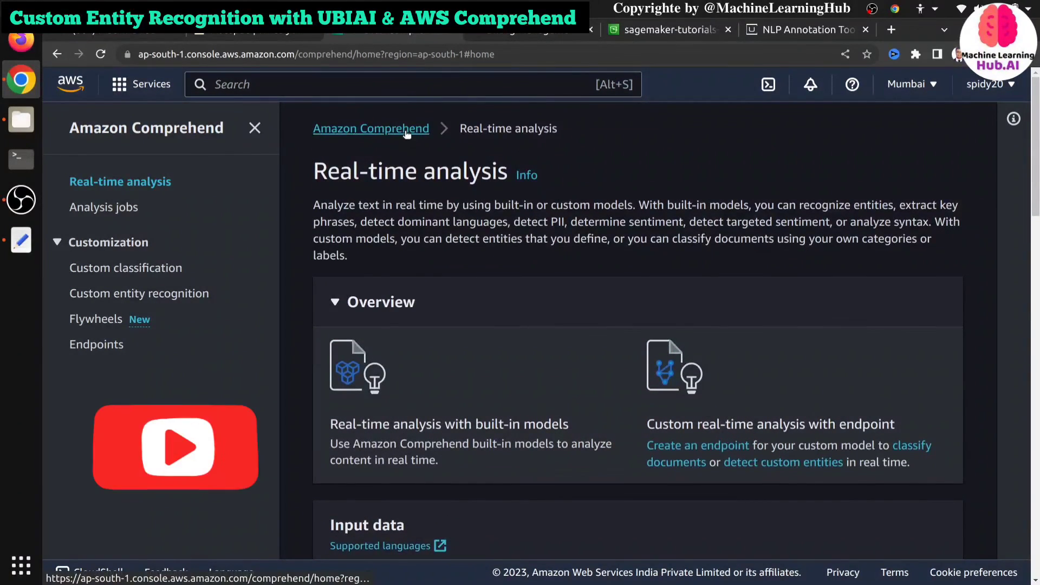
left_click(89, 345)
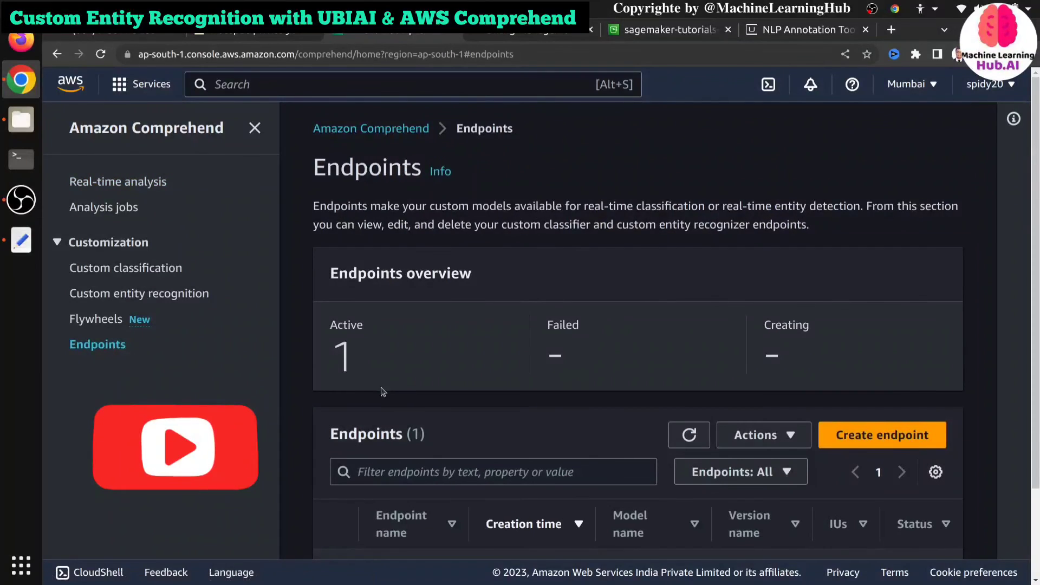
scroll(389, 396, "down", 2)
left_click(336, 482)
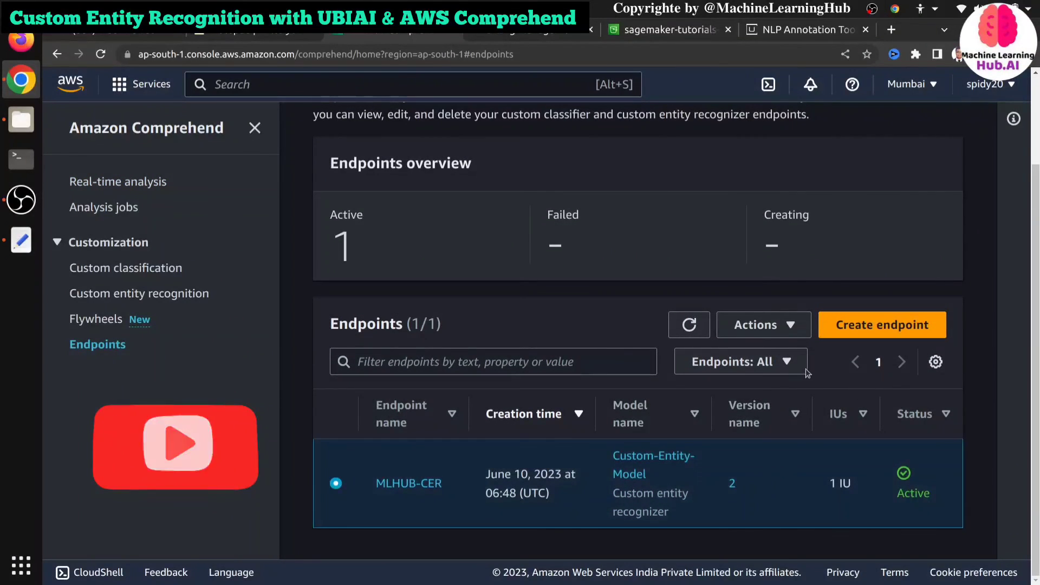
left_click(765, 326)
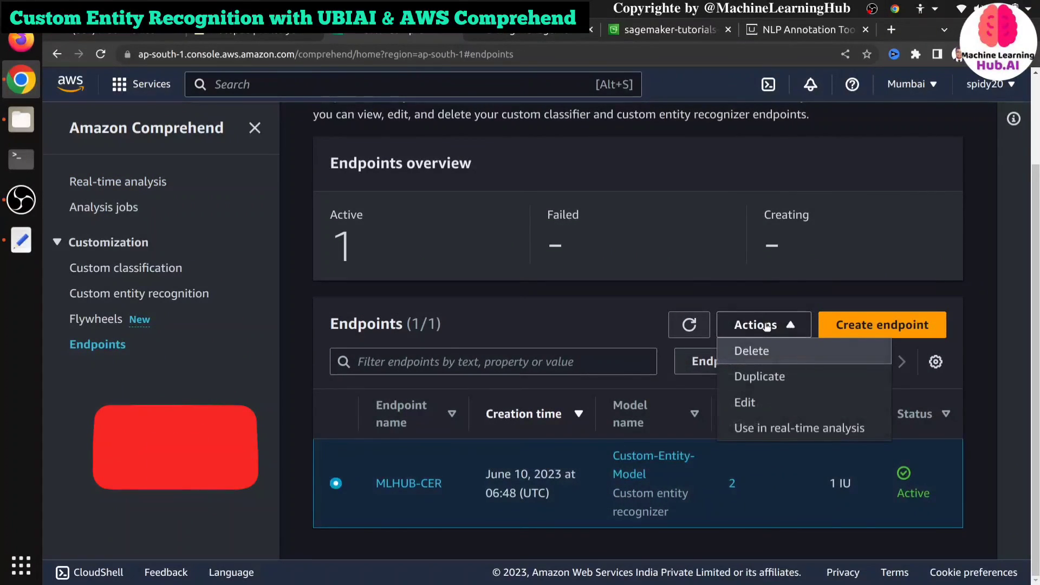
left_click(752, 349)
left_click(661, 376)
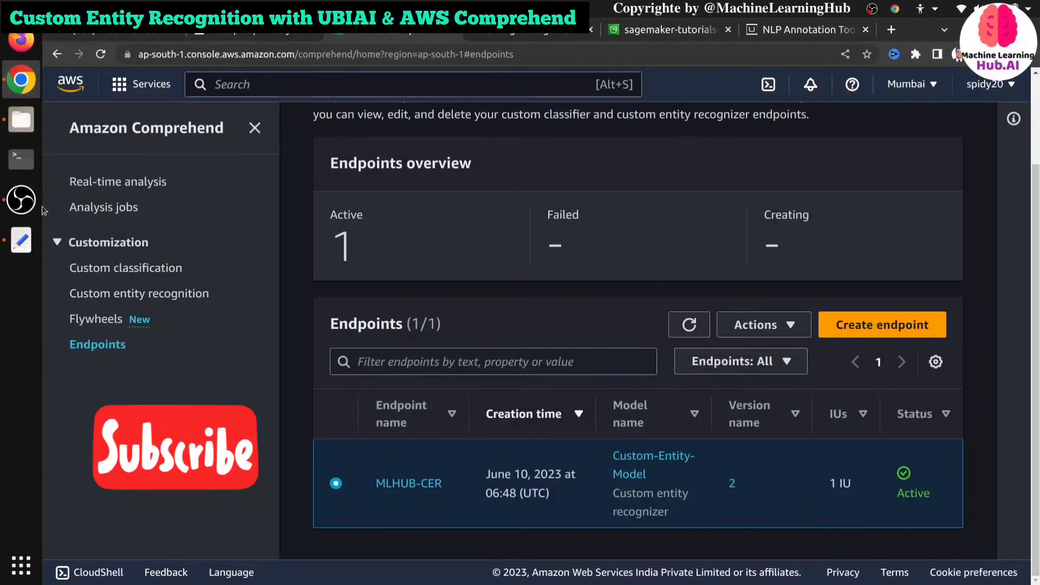
left_click(21, 199)
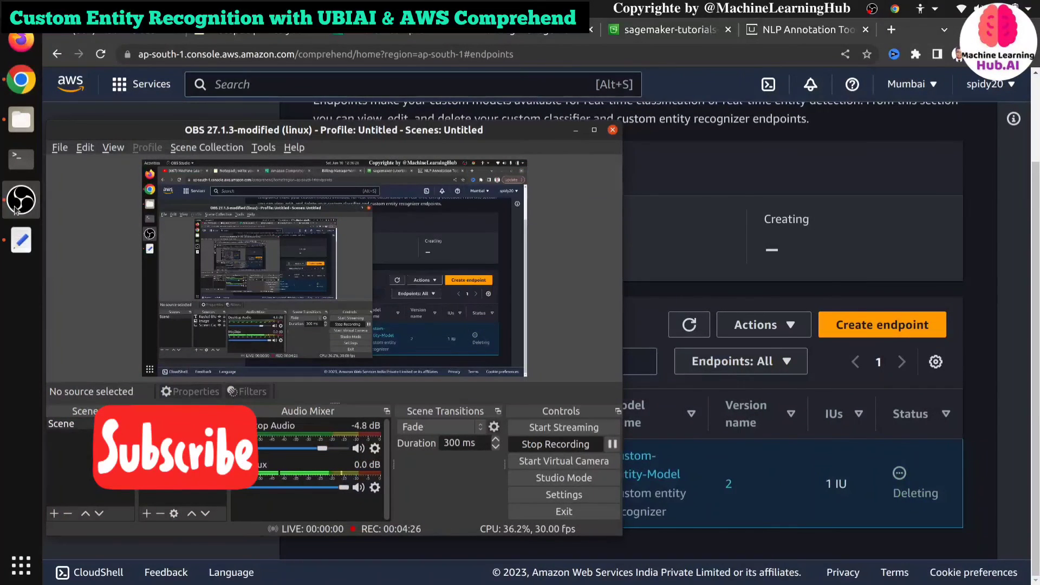